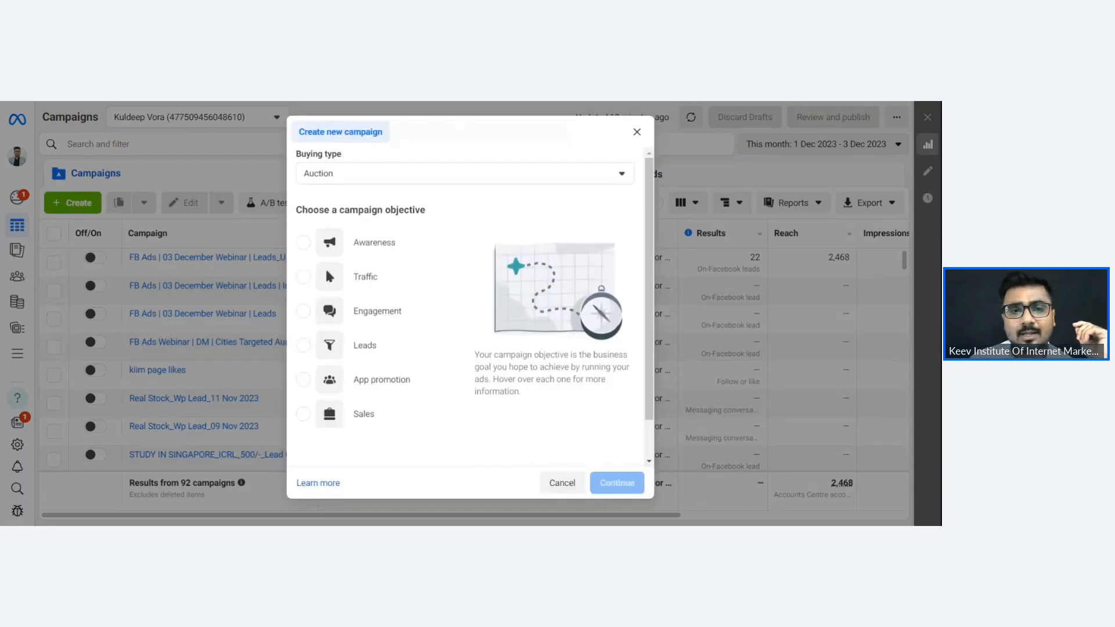
- Select the Awareness campaign objective and read the explanations of the uses it is good for
scroll(378, 222, down, 2)
scroll(375, 223, up, 2)
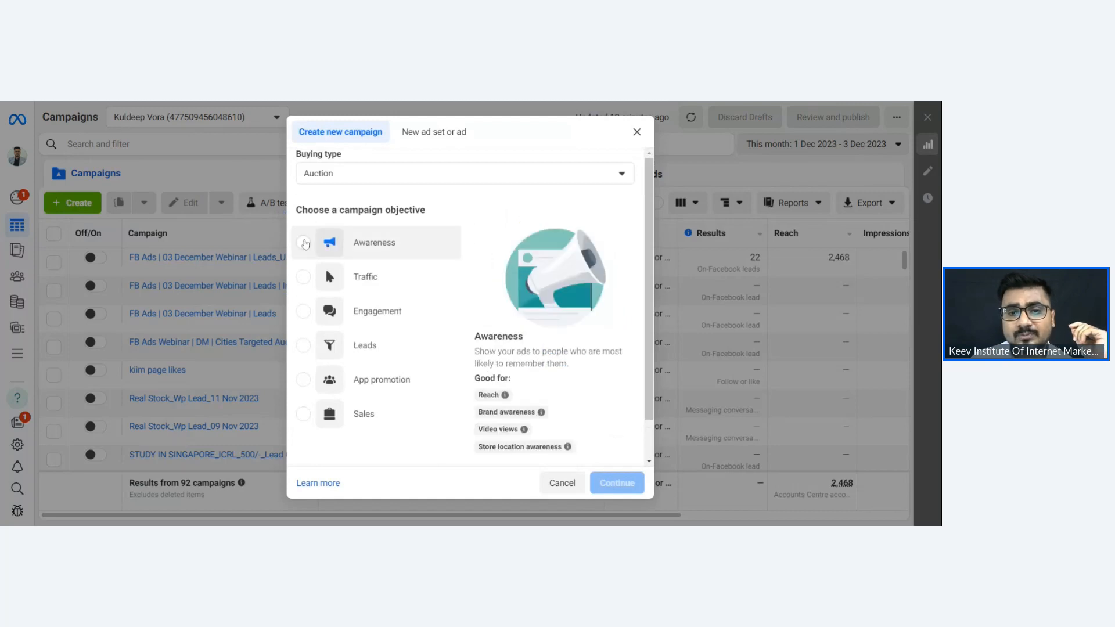
click(304, 242)
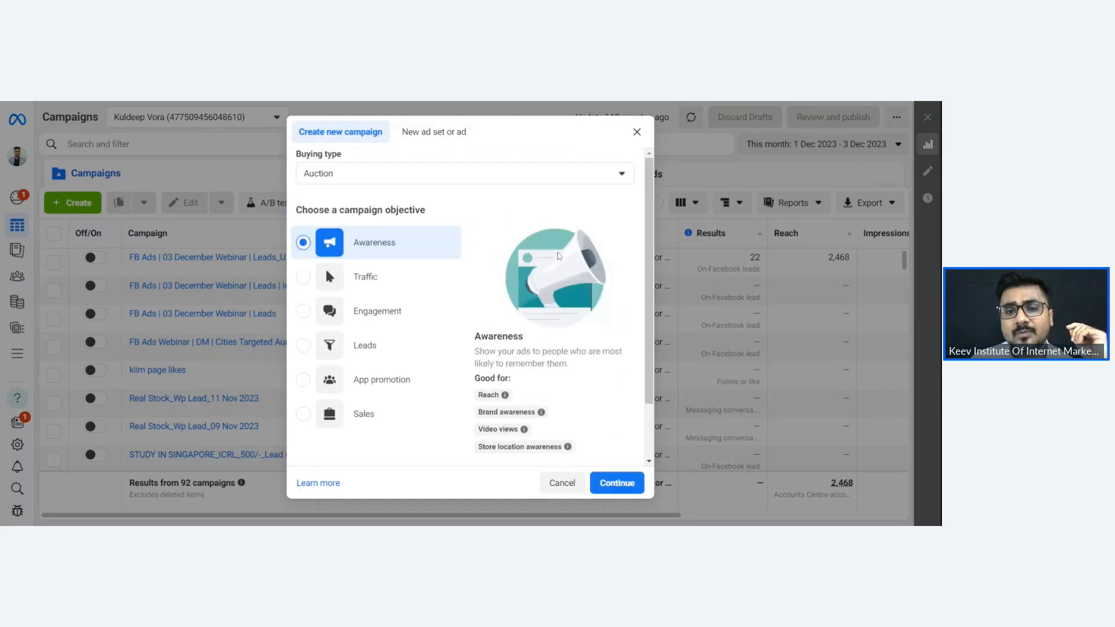
scroll(428, 249, down, 1)
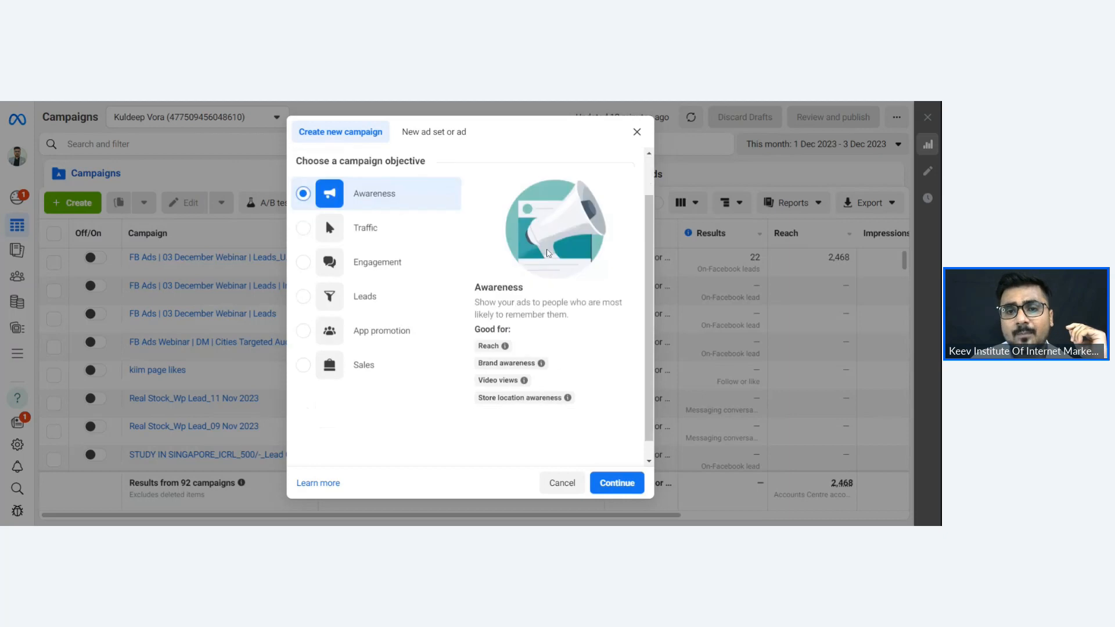
mouse_move(483, 343)
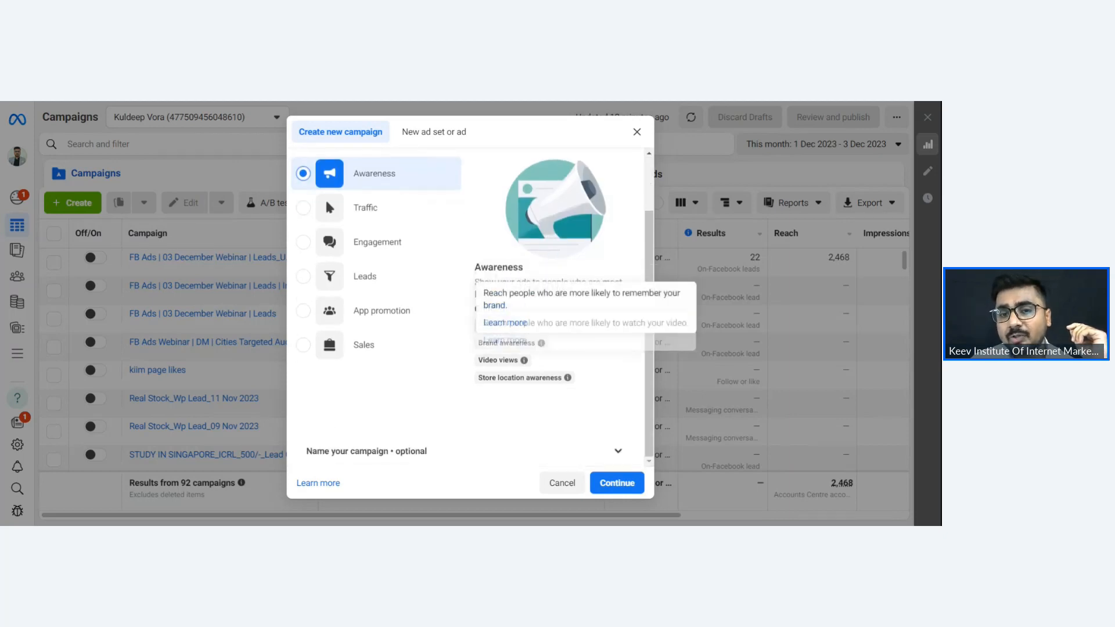
mouse_move(550, 374)
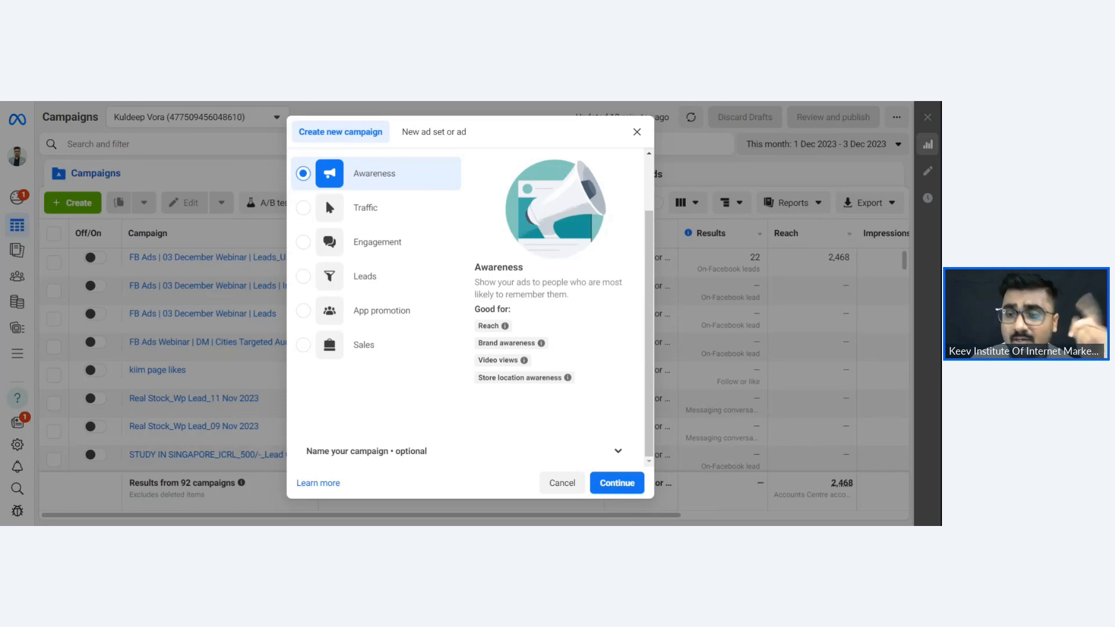
mouse_move(524, 360)
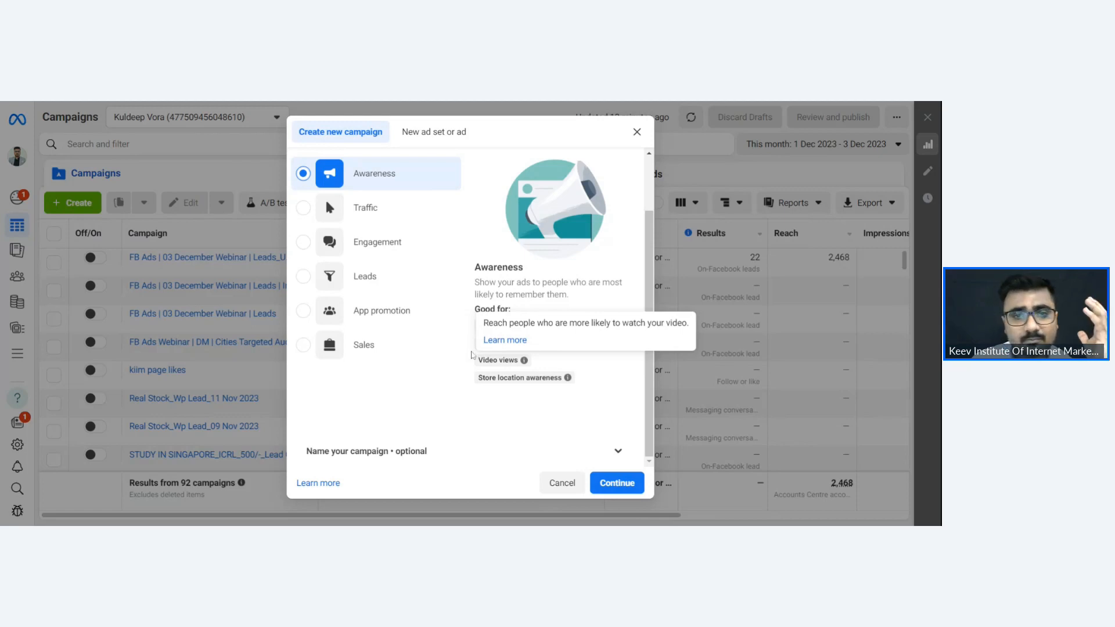
- Review the Traffic, Engagement, Leads, App promotion and Sales objectives one after another, reading what each is good for
click(383, 221)
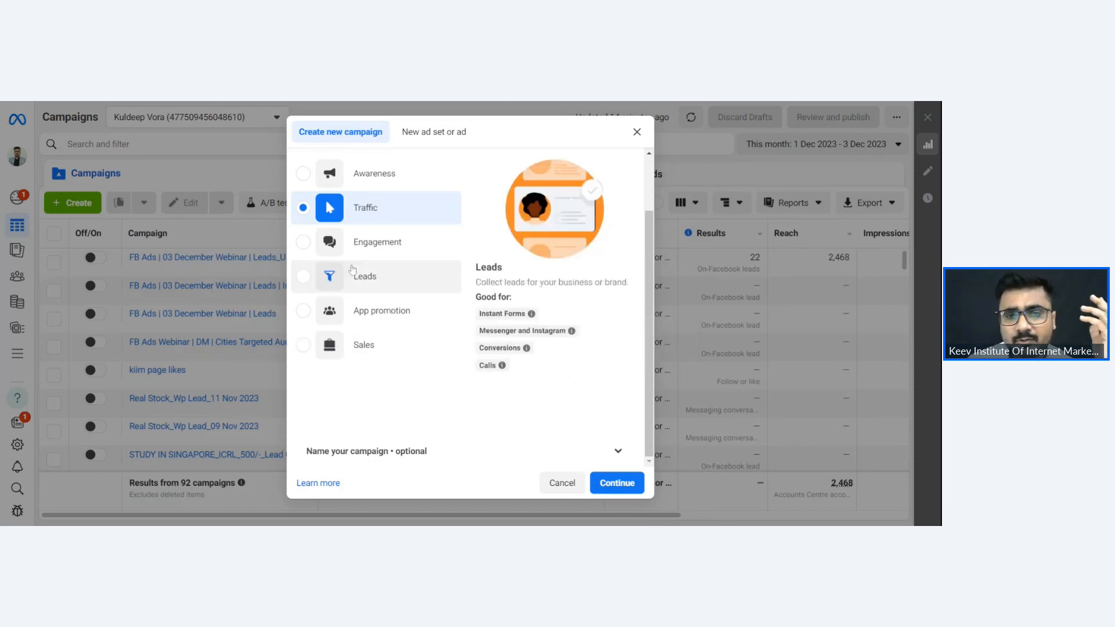
click(372, 241)
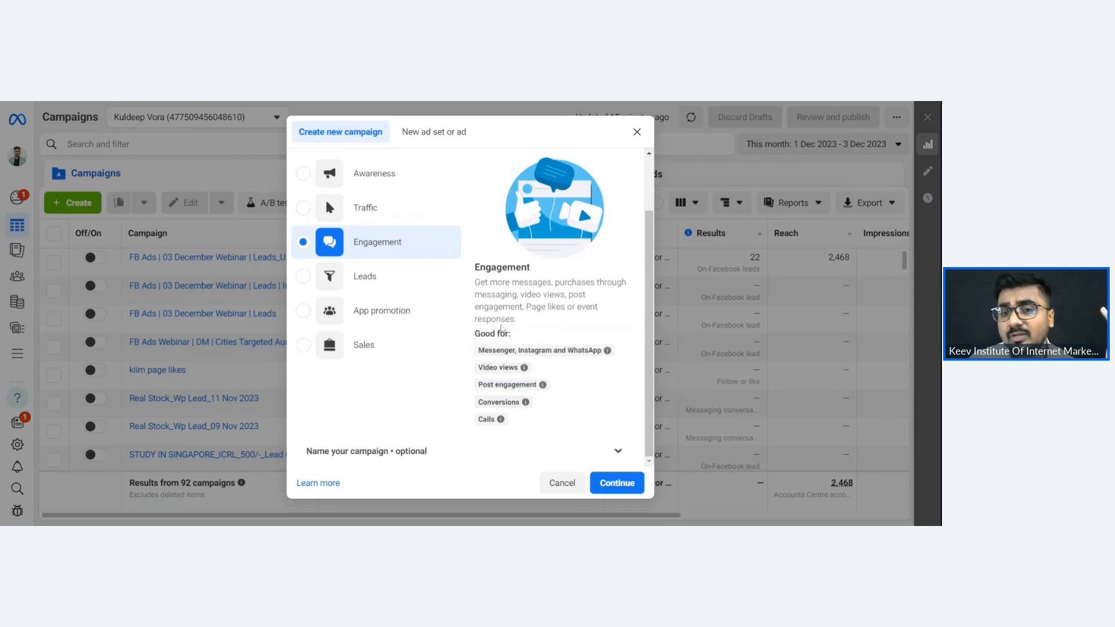
mouse_move(522, 350)
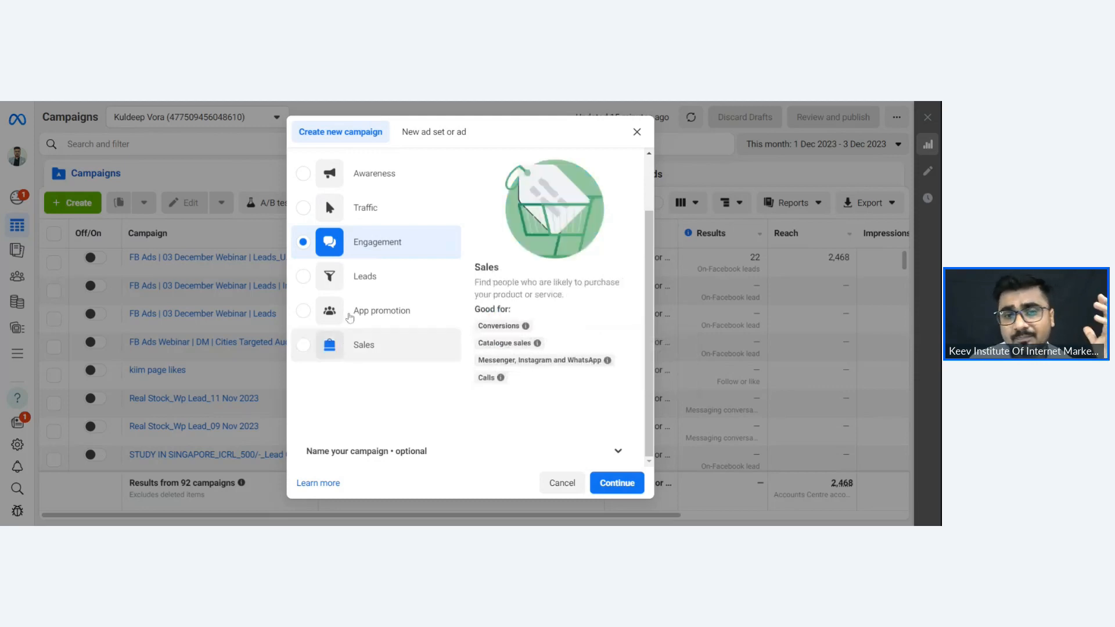
click(337, 282)
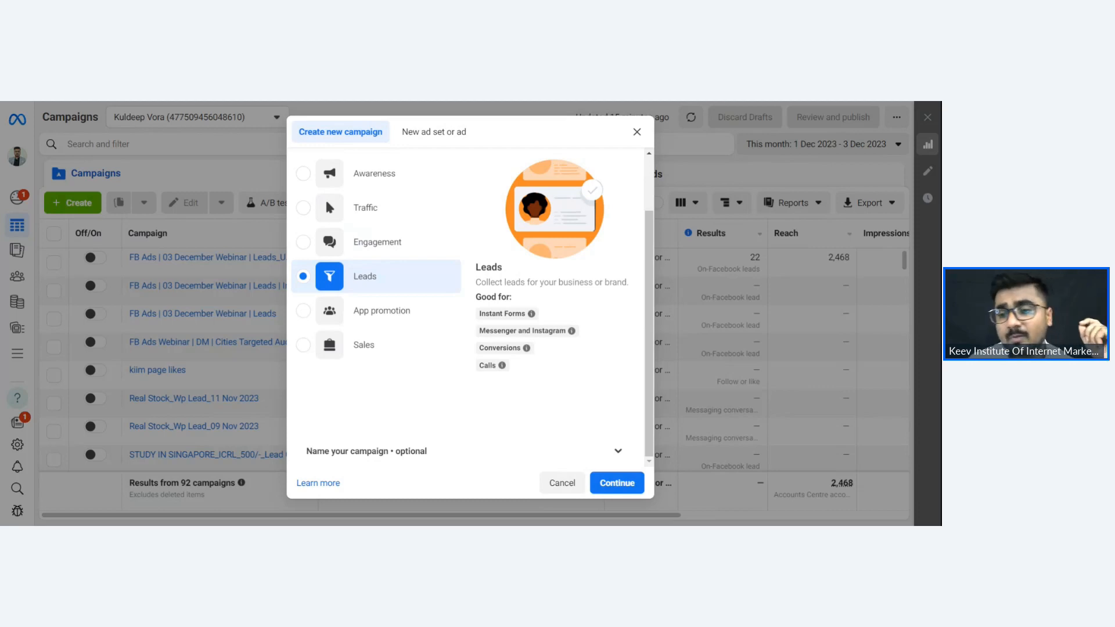
click(378, 319)
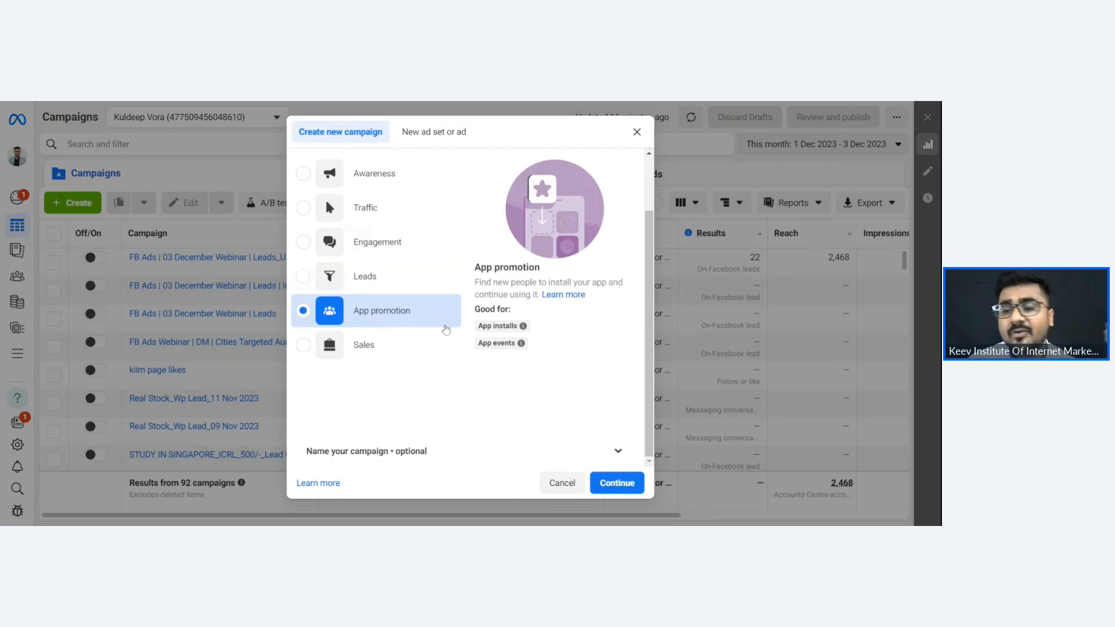
mouse_move(476, 331)
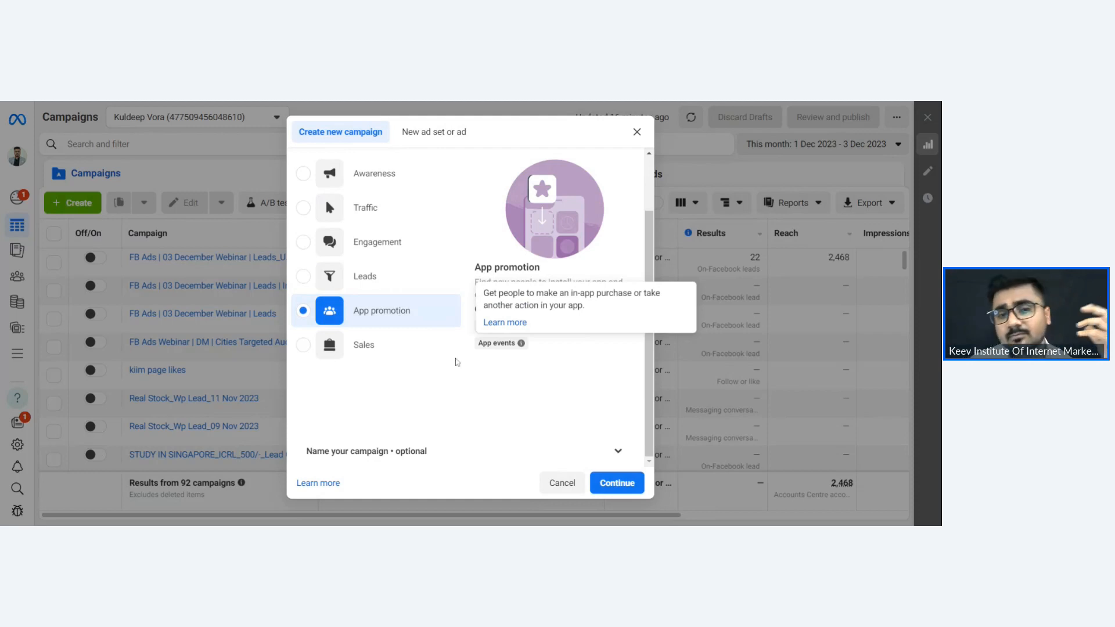
click(355, 348)
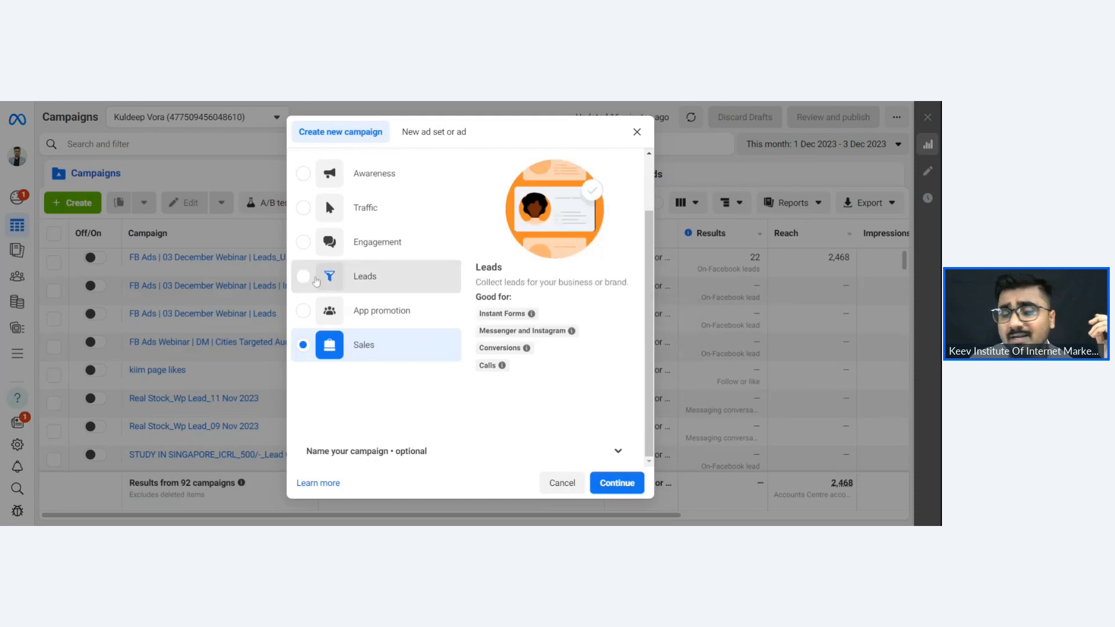
- Choose the Leads objective and name the campaign "Lead Generation_Social Media Marketing_03 December_India"
click(316, 282)
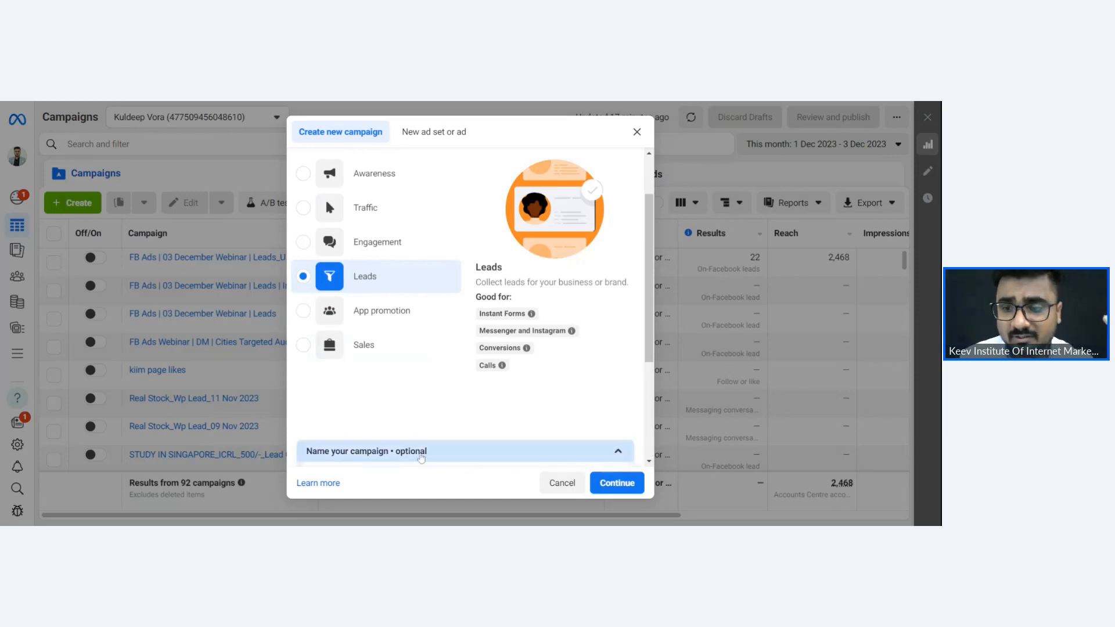
click(414, 457)
scroll(369, 380, down, 1)
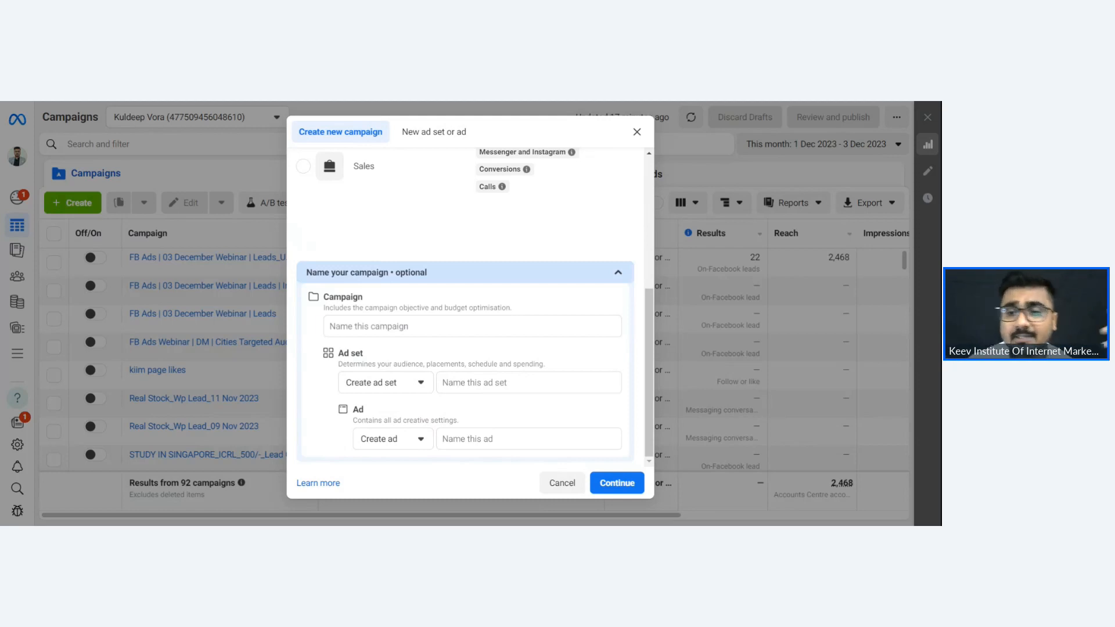
click(472, 327)
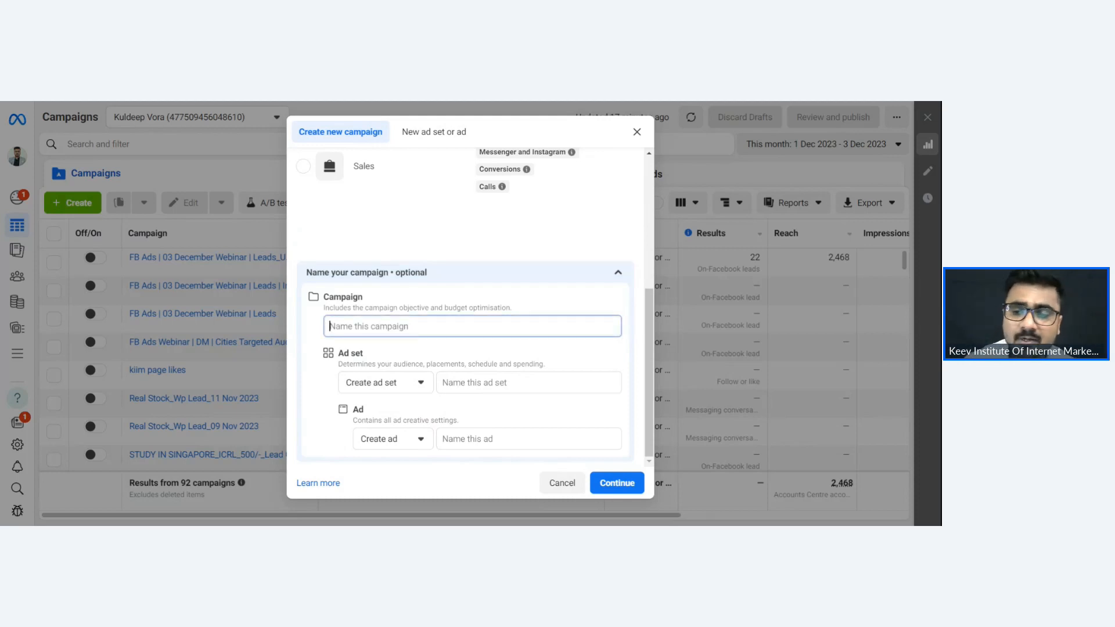
text(Lea)
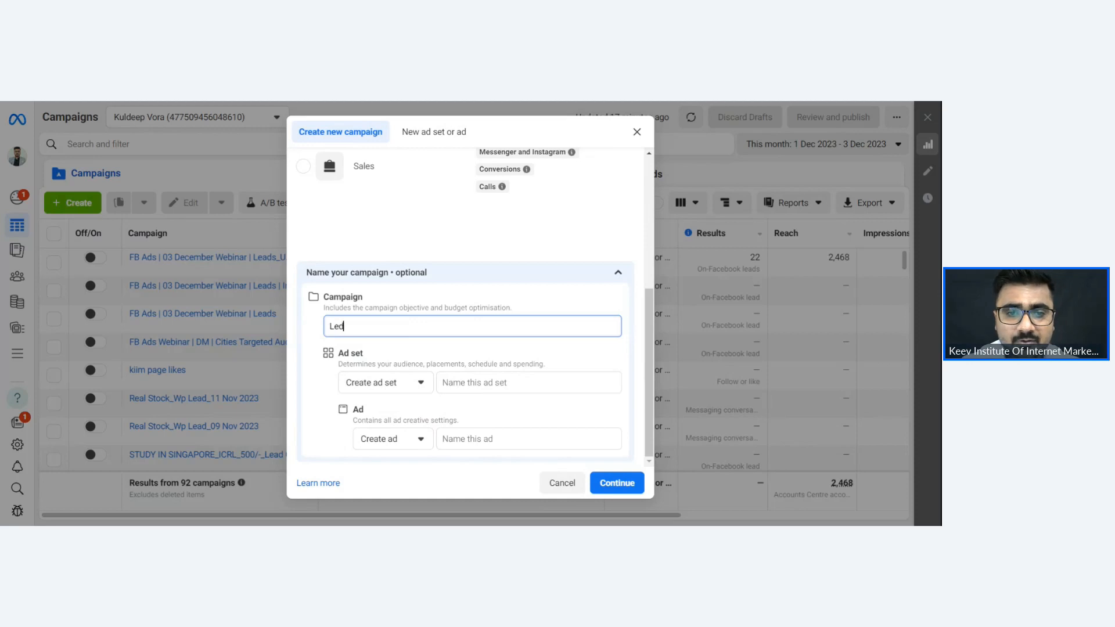
key(BackSpace)
text(ead Generation_)
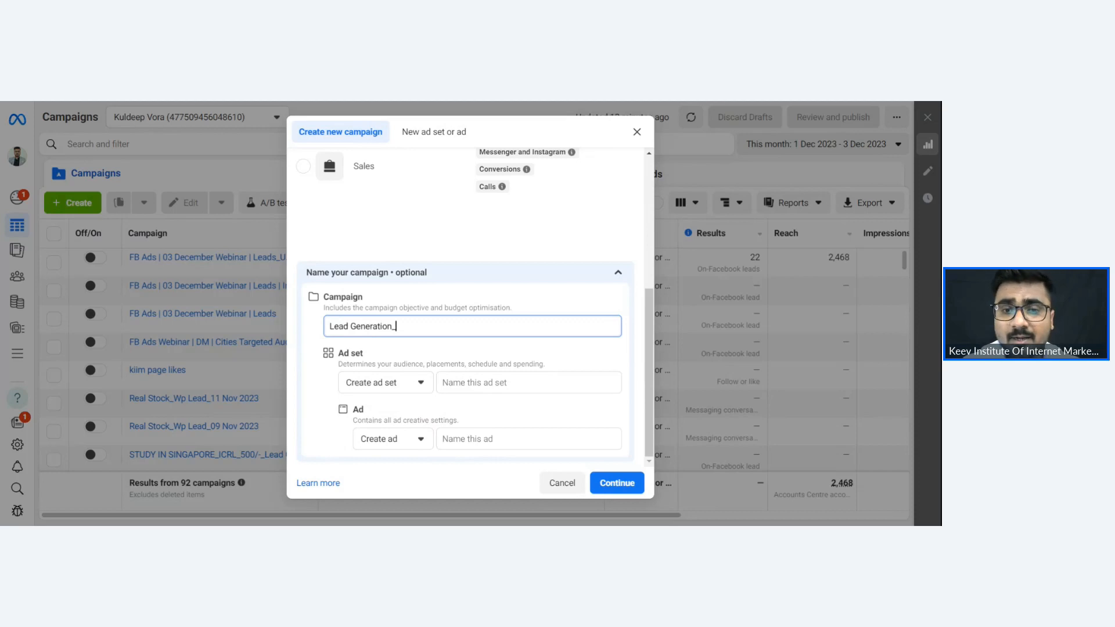
text(Social )
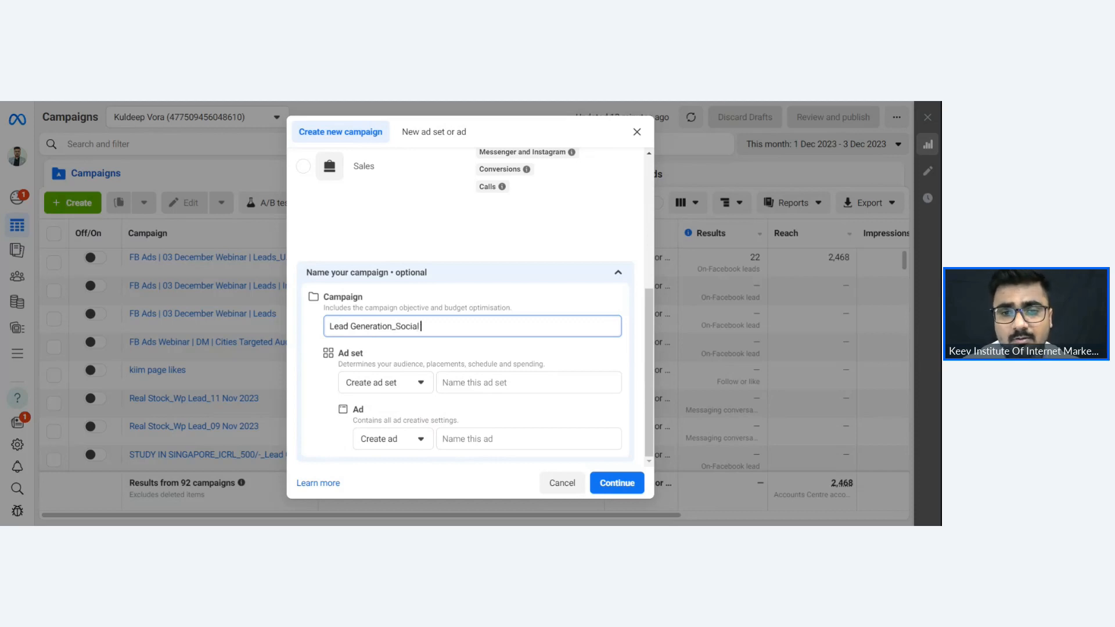
text(Media Mark)
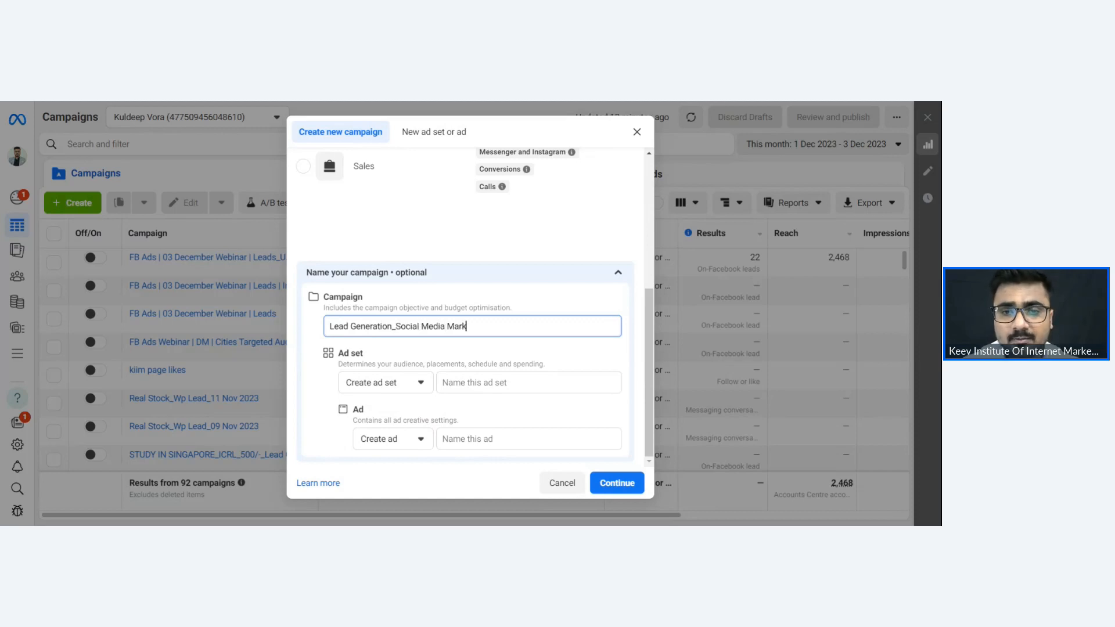
text(eting)
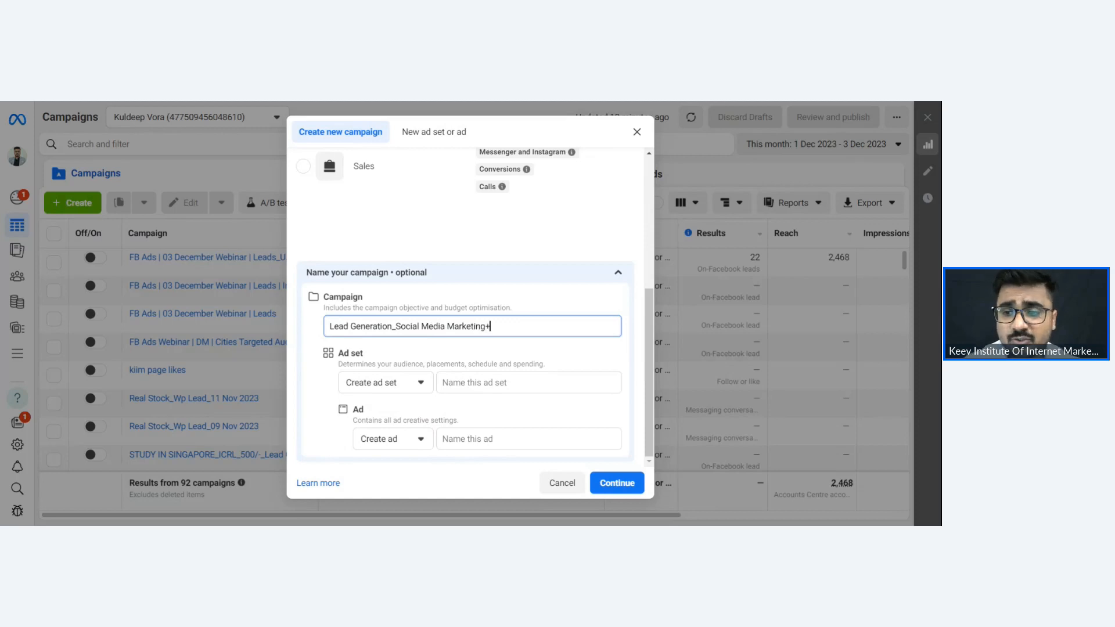
text(_03 )
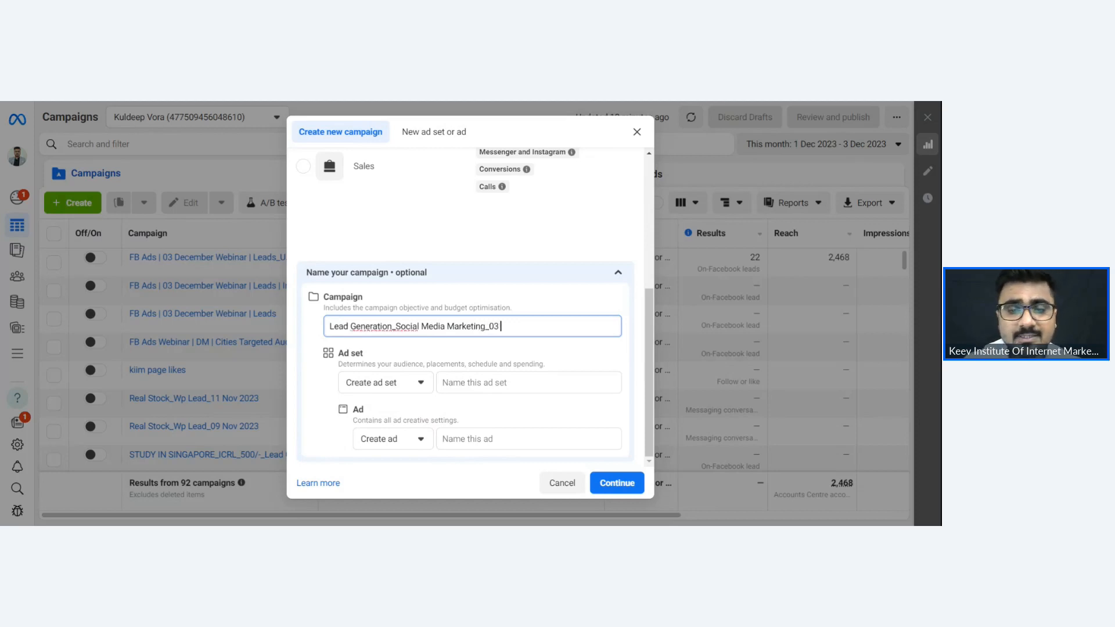
text(December_)
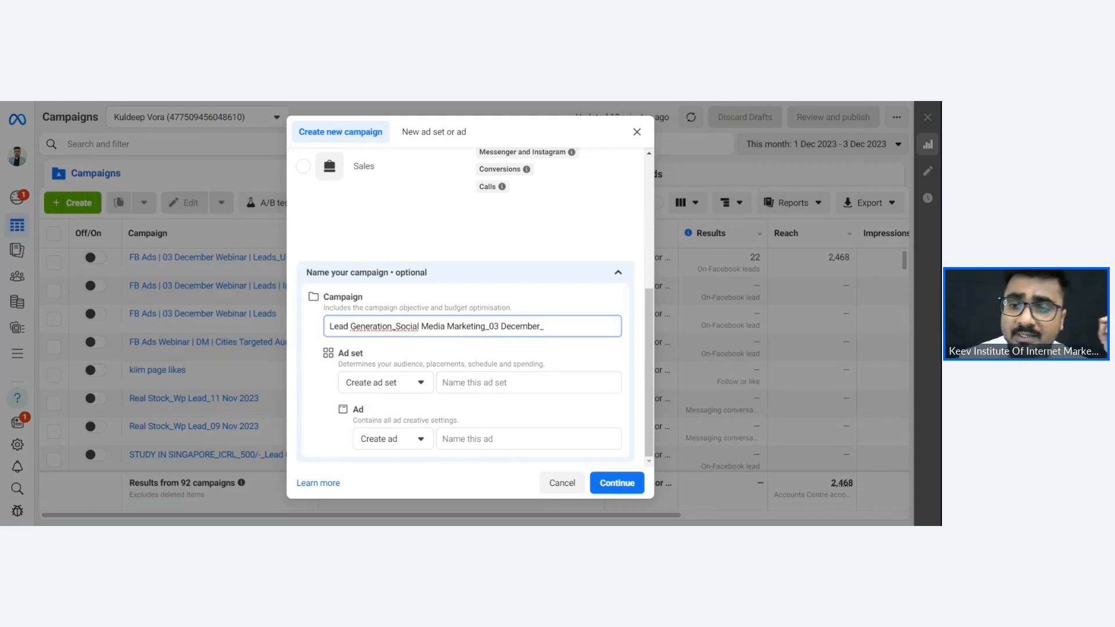
text(I)
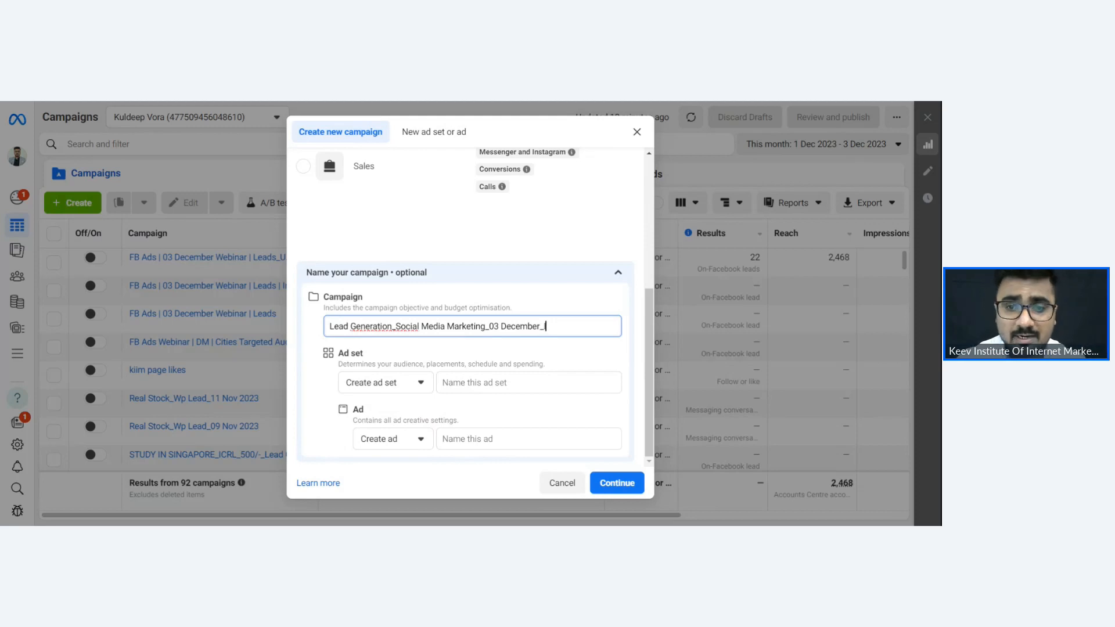
text(ndia)
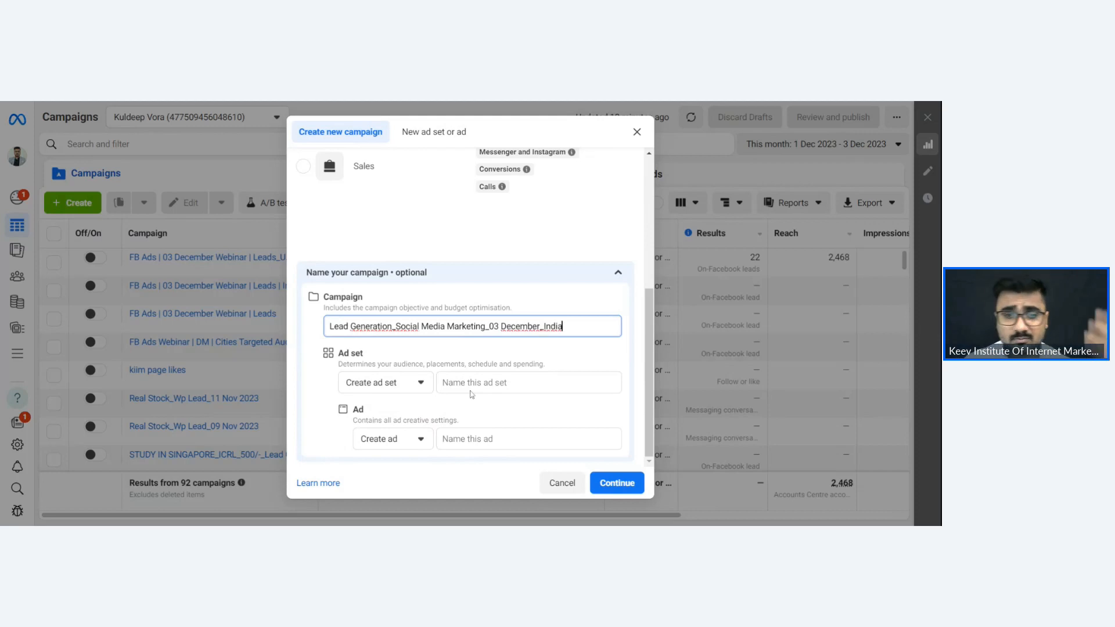
- Name the new ad set "300/- Interes Based + Job Profile Based + India"
click(494, 383)
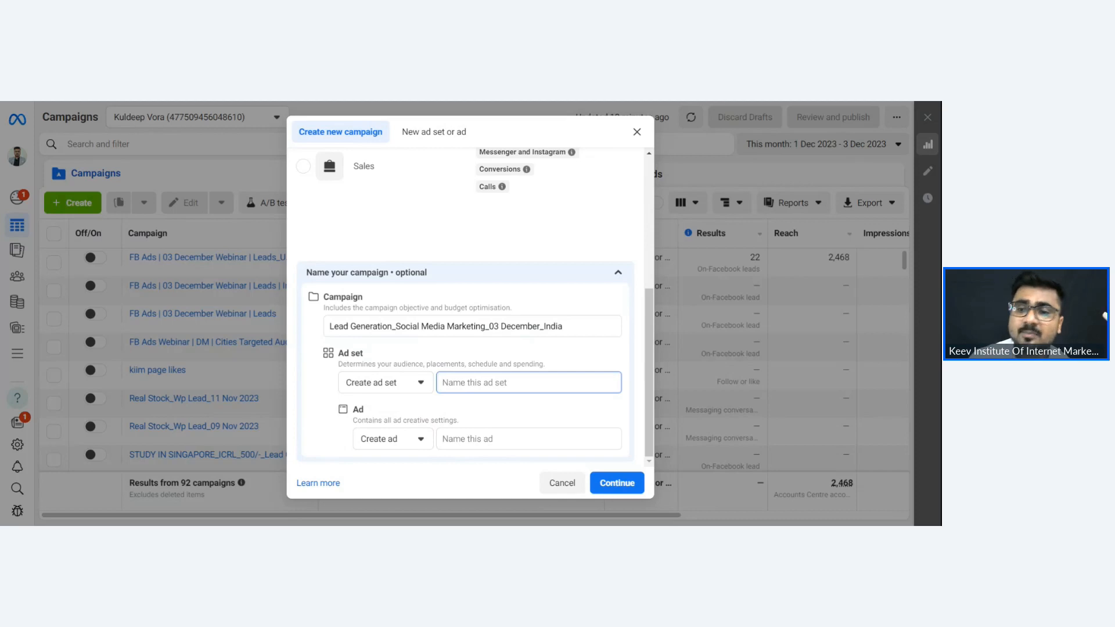
text(300/-)
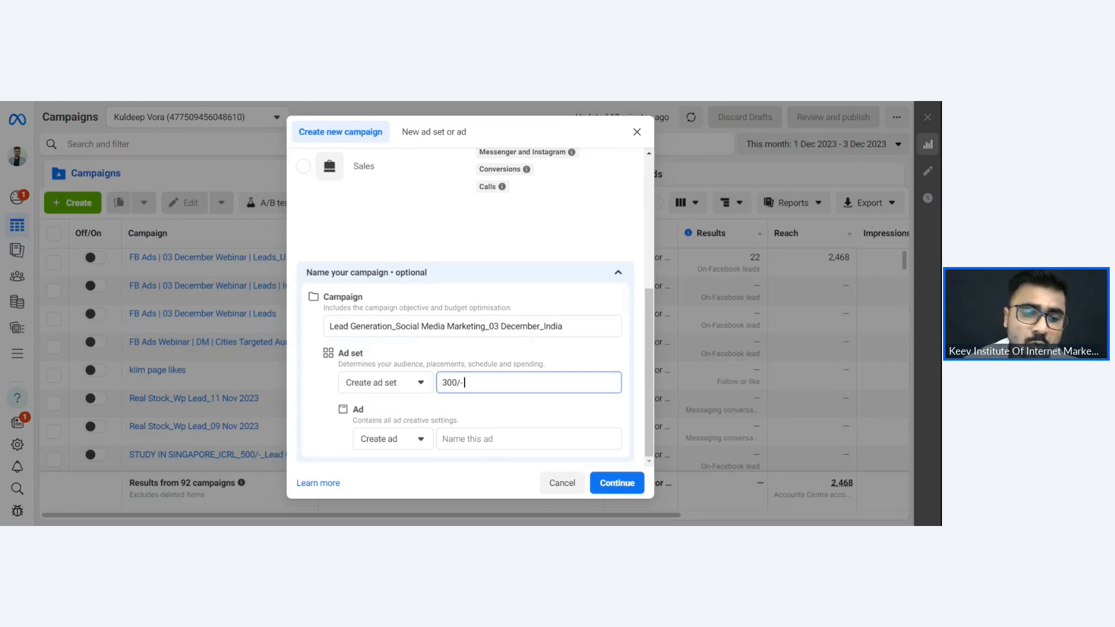
text( Int)
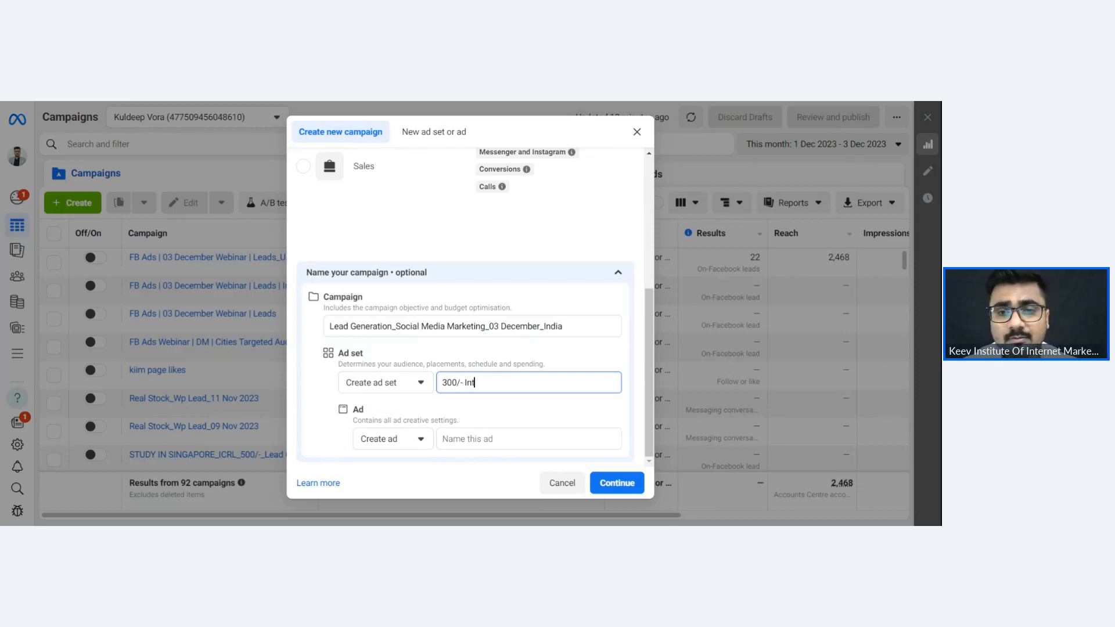
text(eres Based )
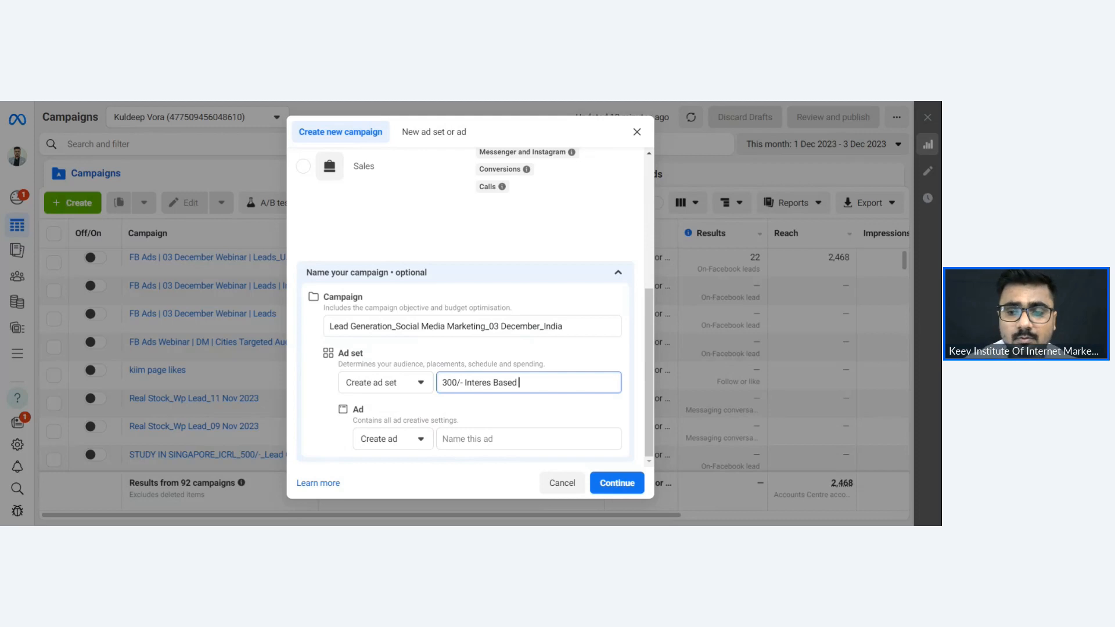
text(+ Job Profile Based +)
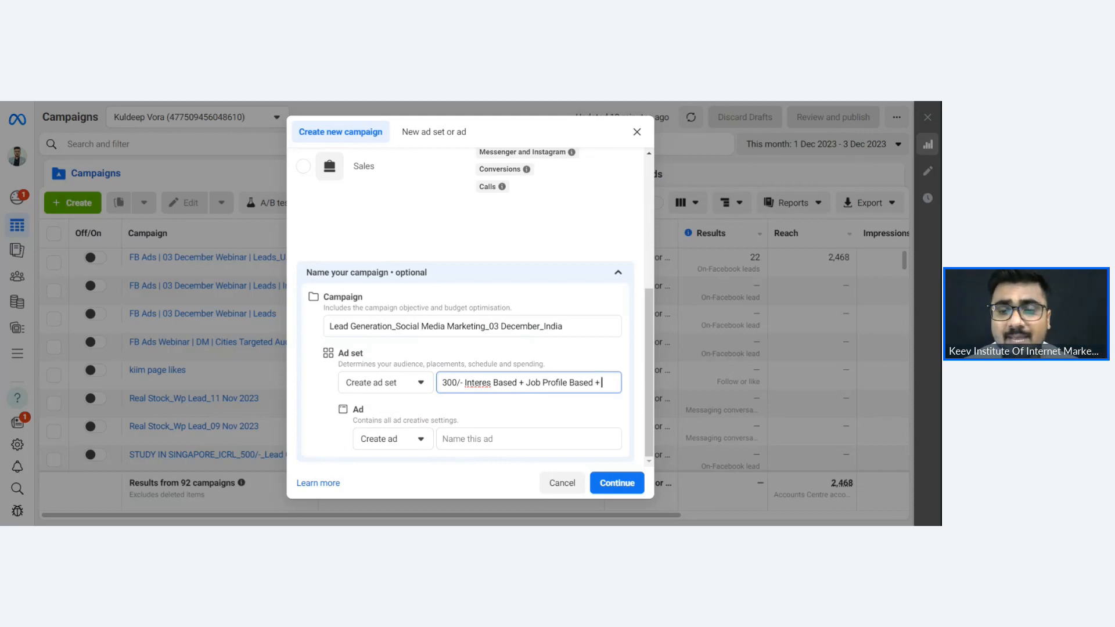
text(ndia)
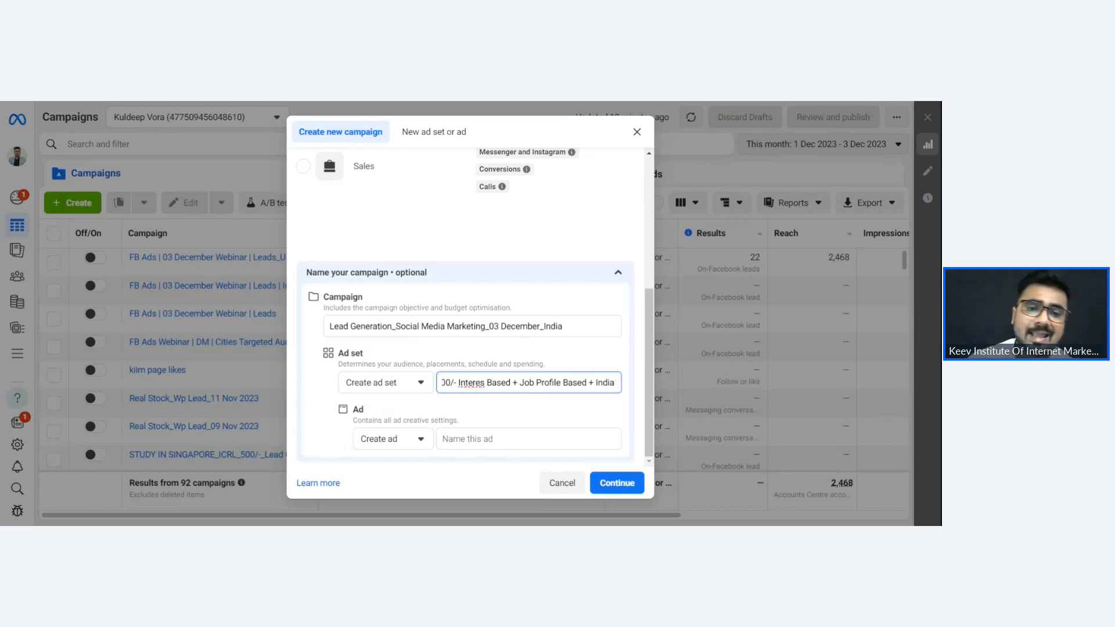
- Name the new ad "Option 1" and select the Manual leads campaign setup for the campaign
click(502, 442)
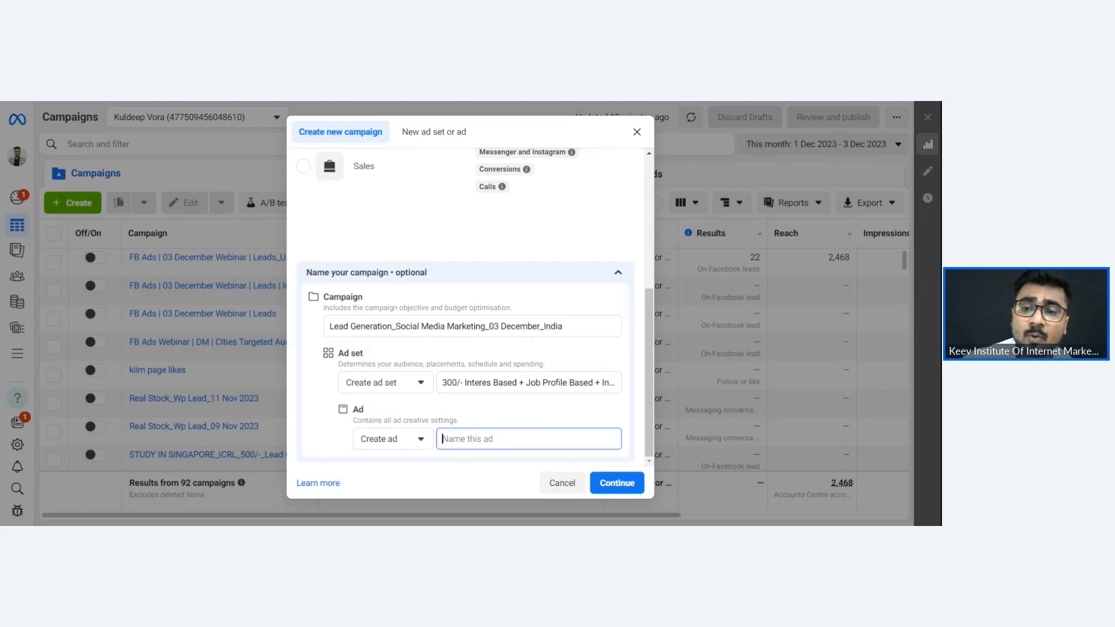
text(Option 1)
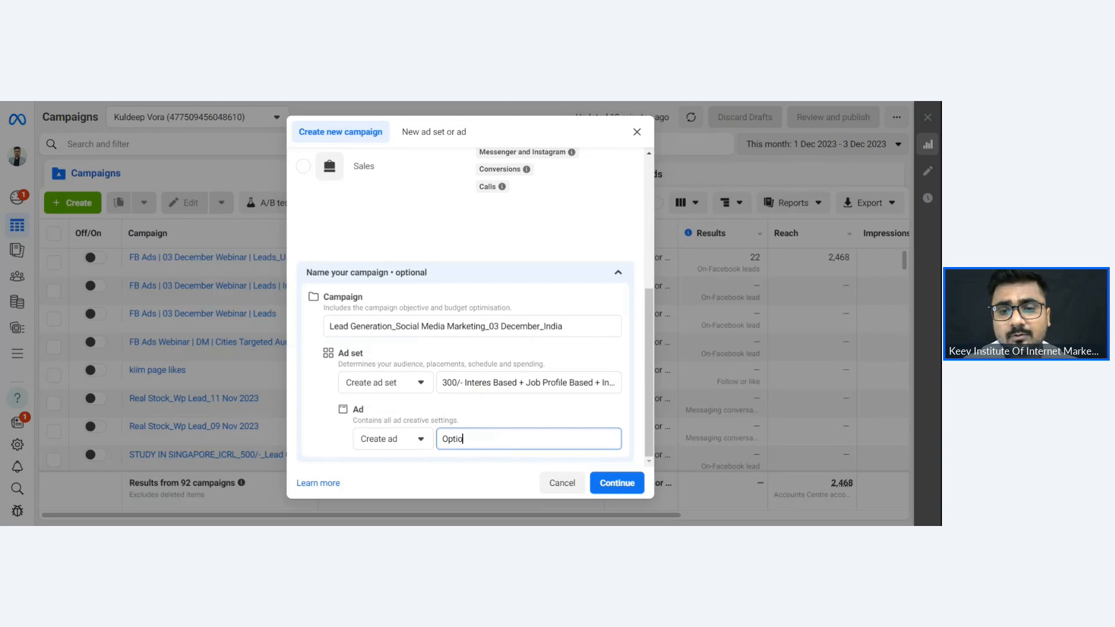
click(604, 481)
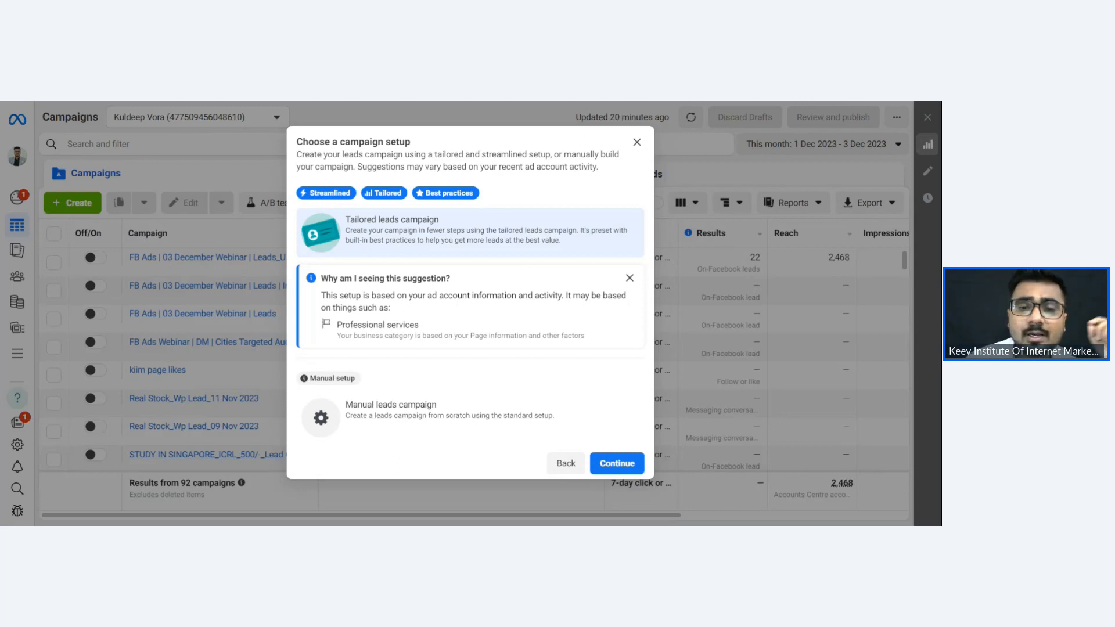
click(421, 426)
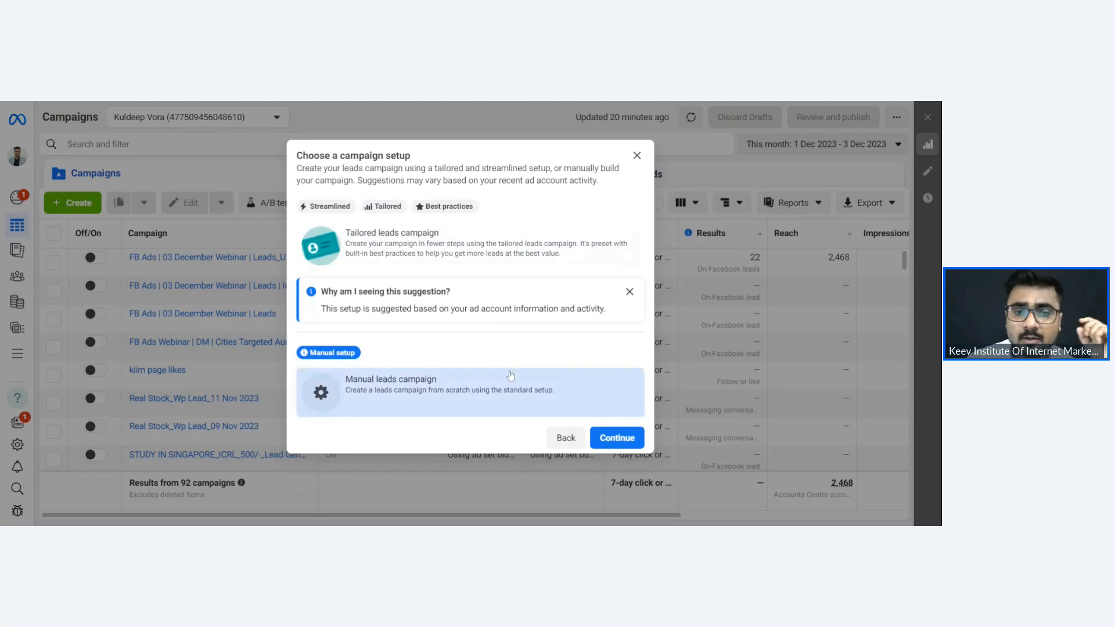
- Create the campaign draft with the manual setup and review its special ad categories, campaign details, A/B test and Advantage campaign budget settings
click(616, 438)
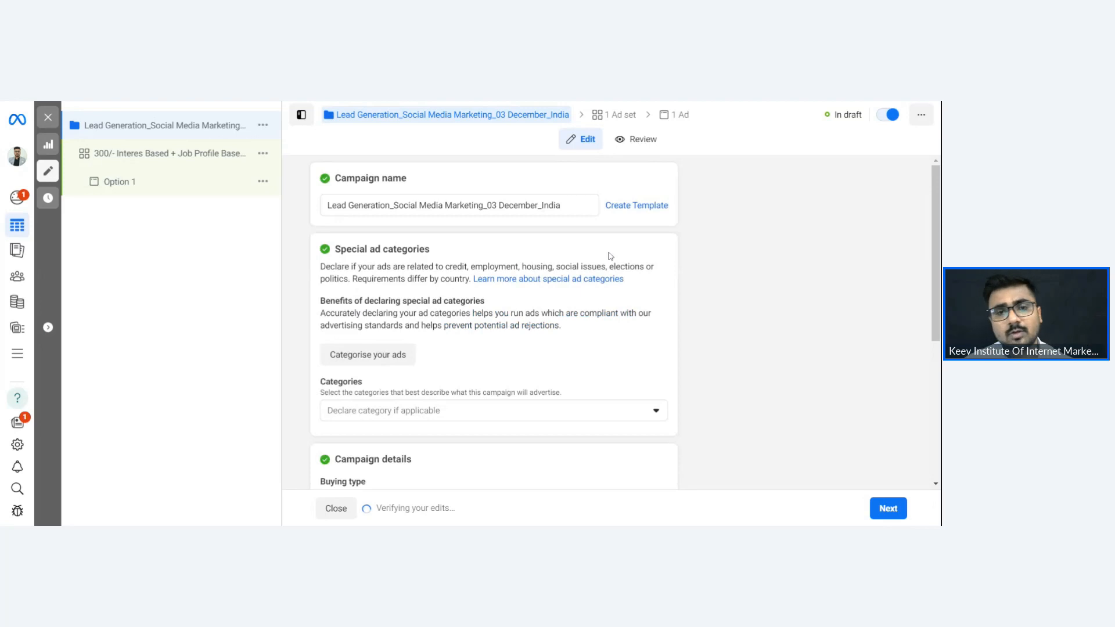
scroll(610, 256, down, 1)
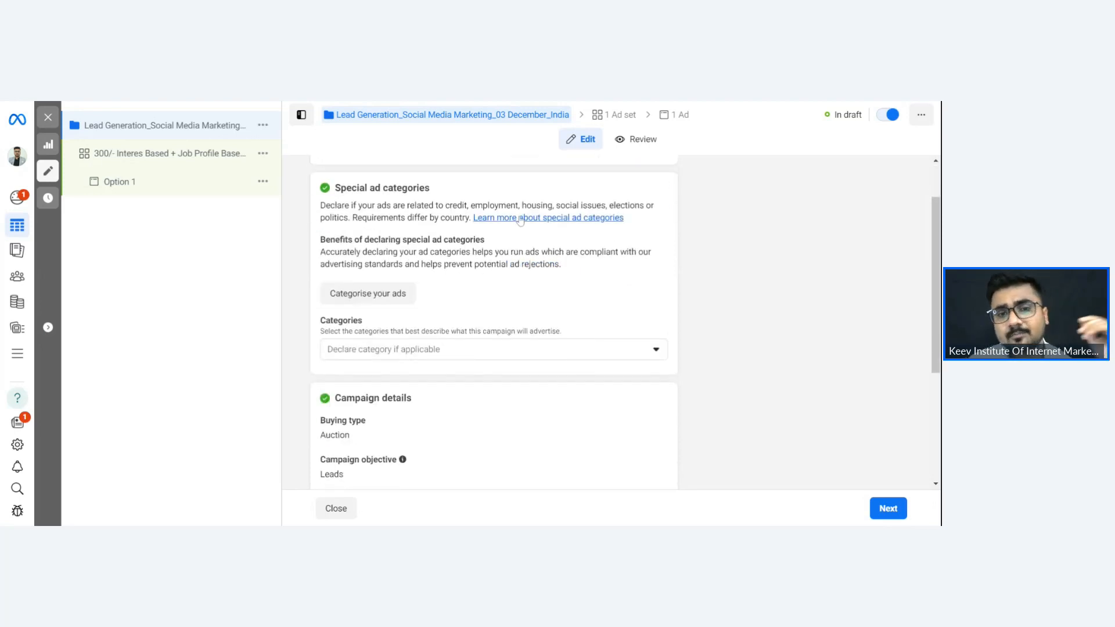
scroll(520, 220, down, 1)
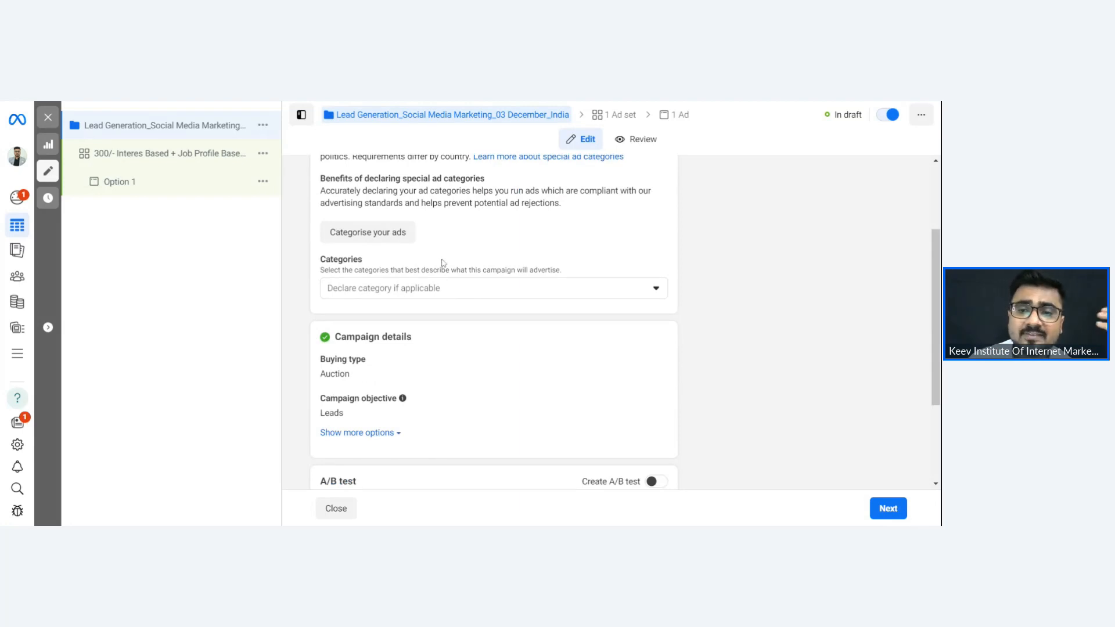
click(443, 292)
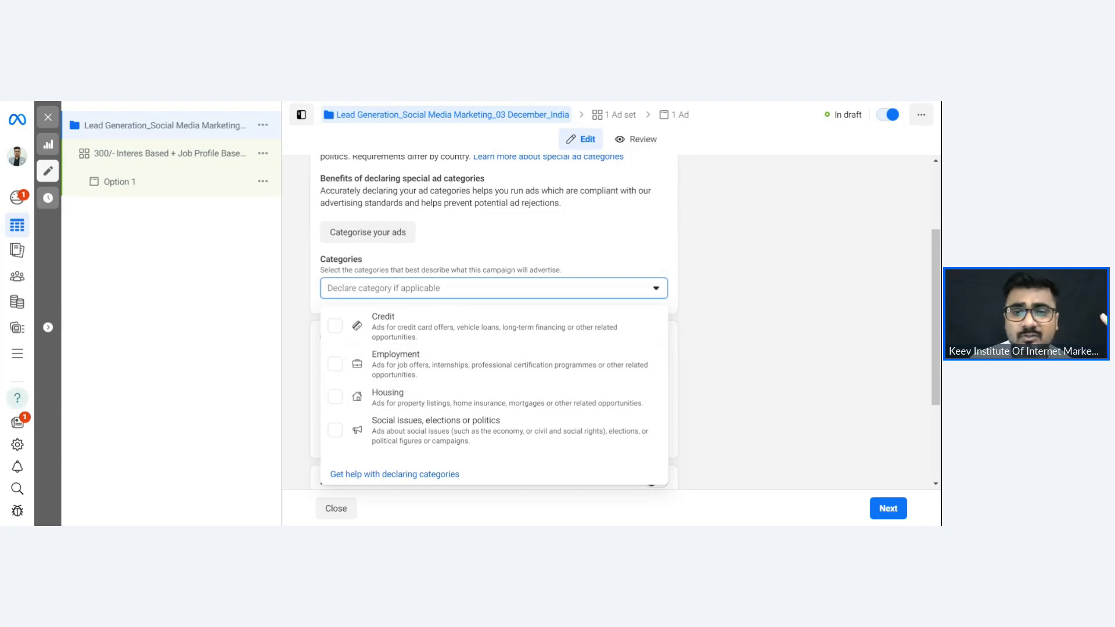
click(567, 290)
scroll(642, 297, down, 1)
scroll(642, 298, down, 1)
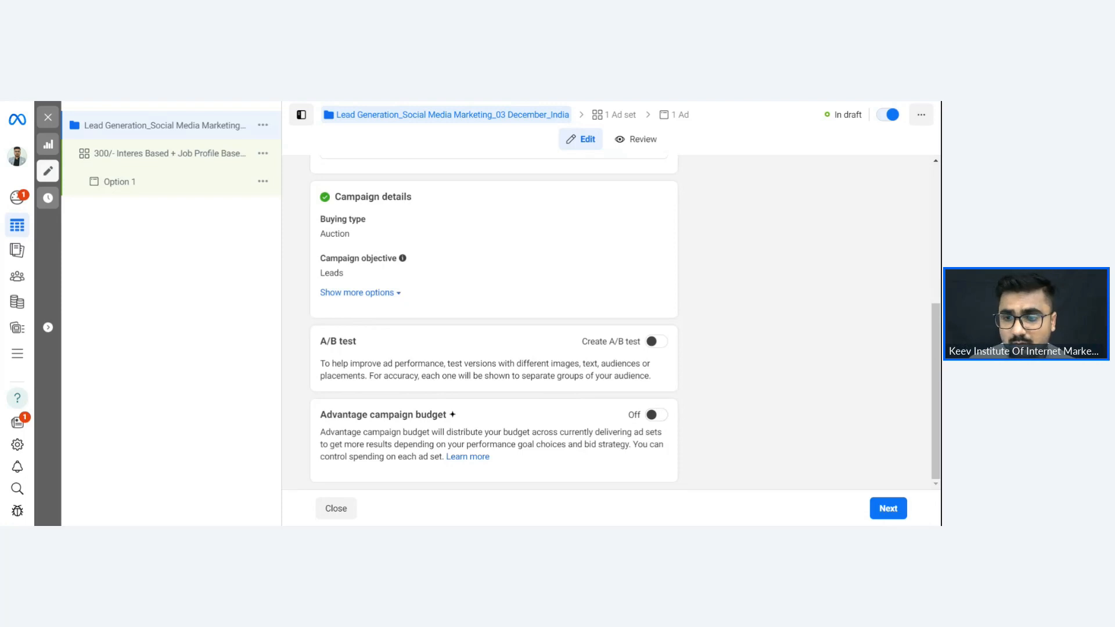
- Continue to the ad set and review its conversion location, Facebook Page, performance goal and cost per result goal
click(885, 509)
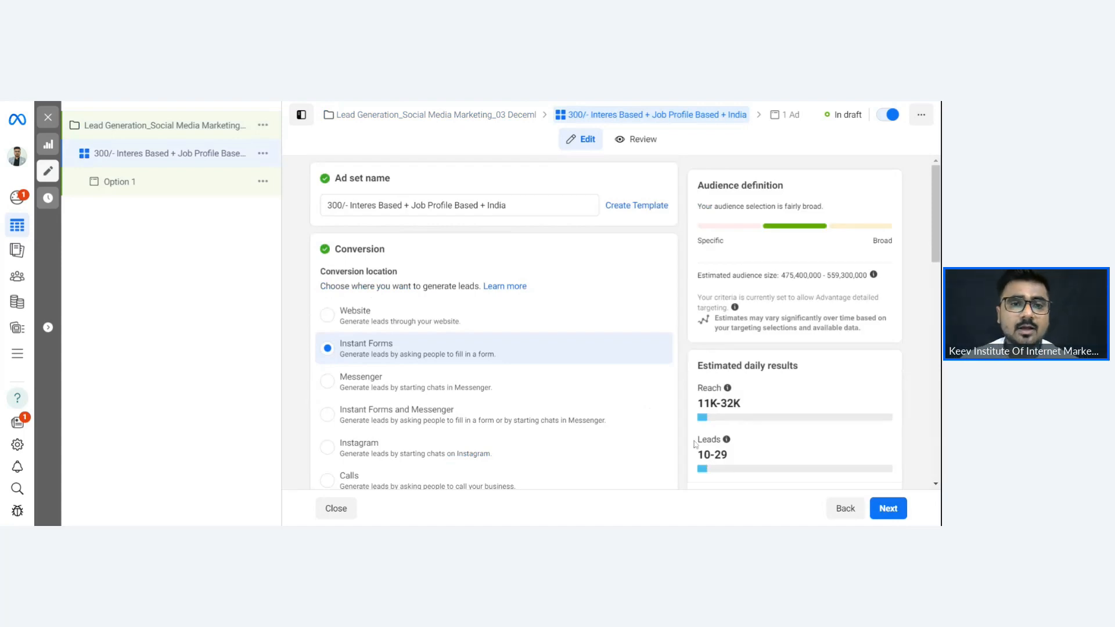
scroll(695, 444, down, 2)
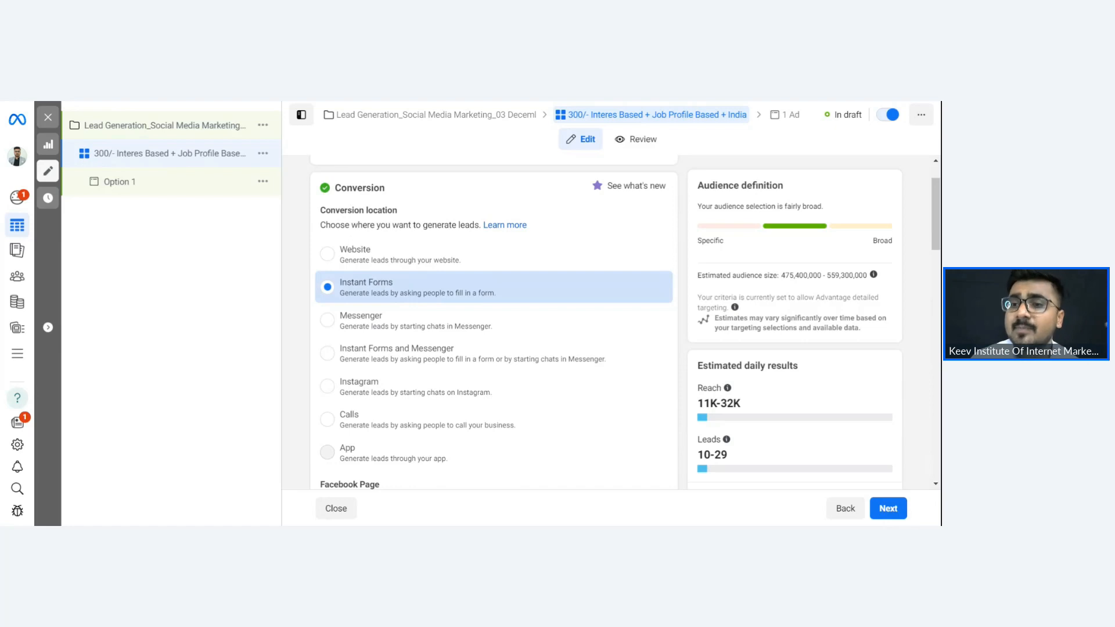
scroll(411, 290, down, 5)
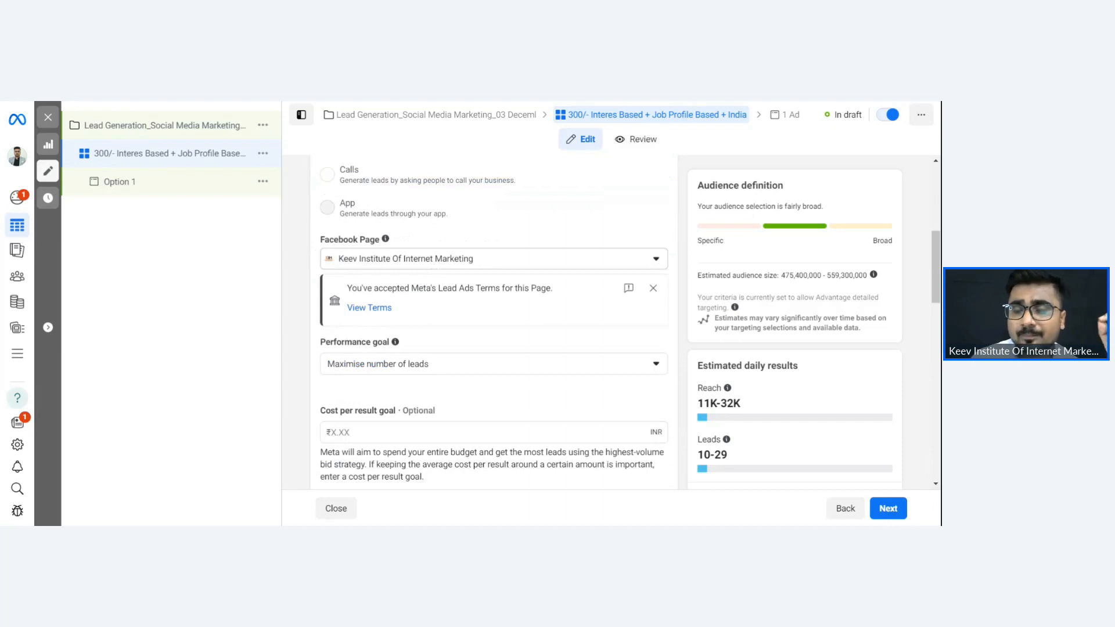
scroll(431, 236, down, 1)
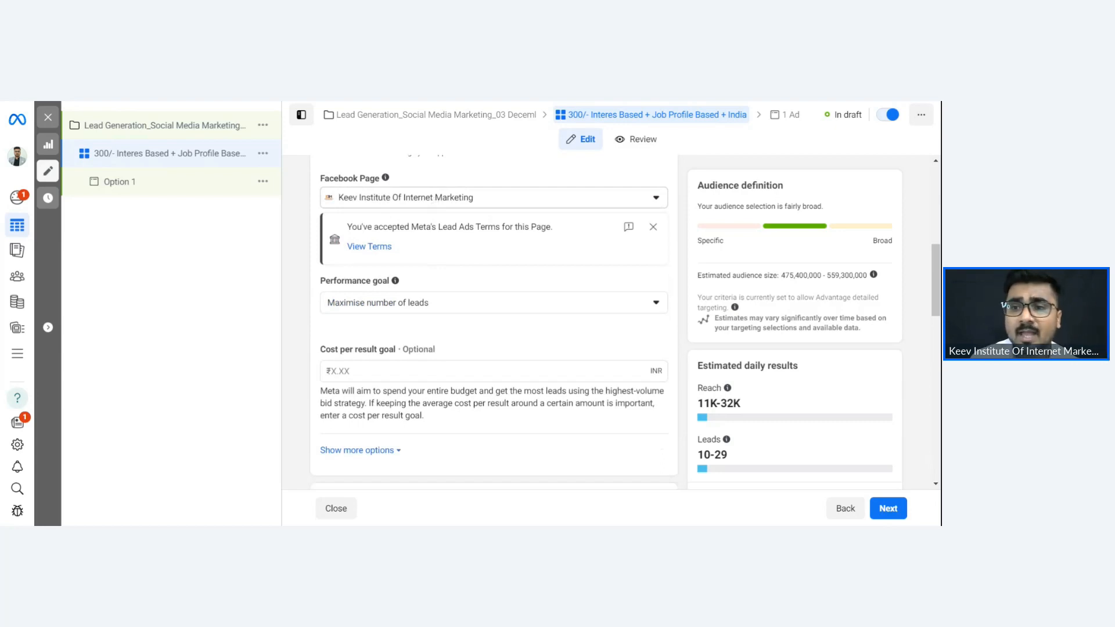
scroll(428, 211, down, 1)
scroll(427, 211, down, 1)
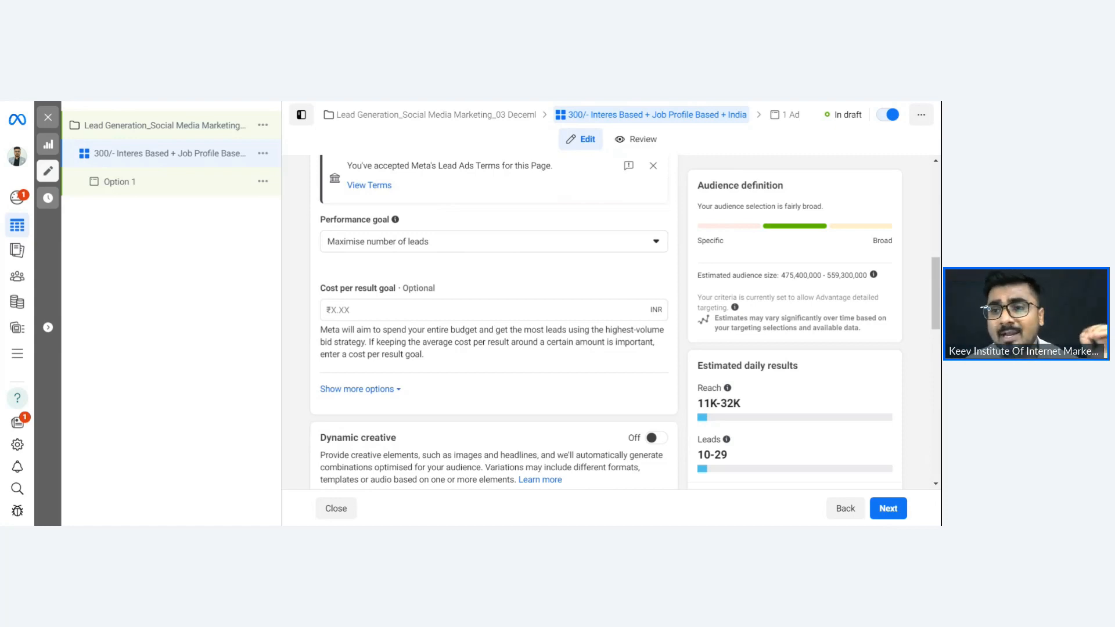
click(360, 244)
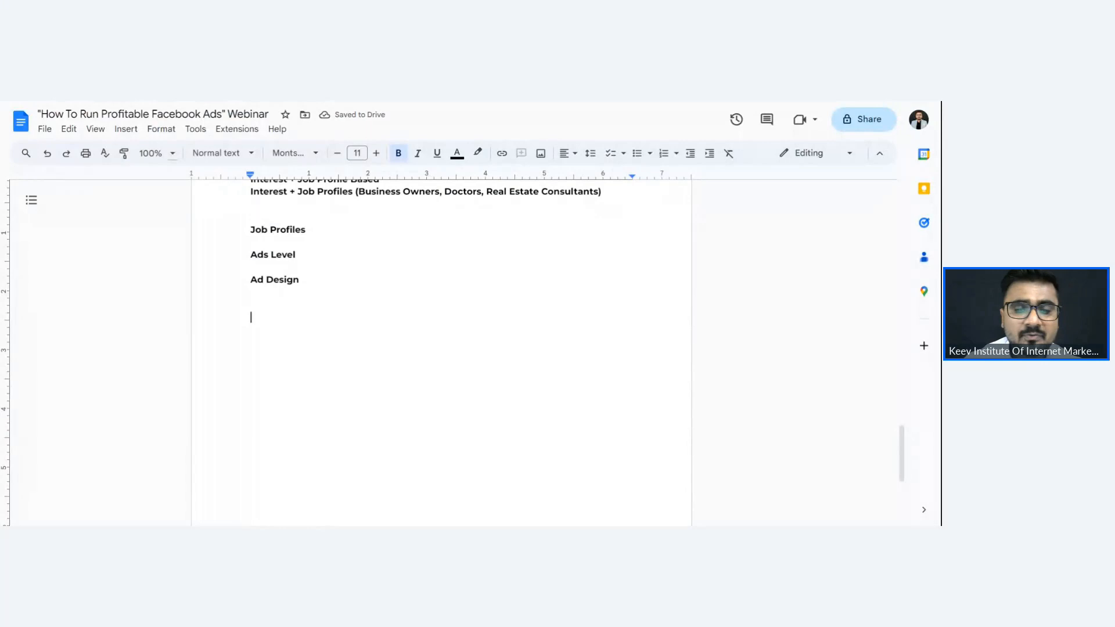
- In the Google Docs webinar notes, add the heading "Conversion:" below "Ad Design" with the line "Maximize Leads" under it
text(Conversion:)
key(Return)
key(Return)
text(Ma)
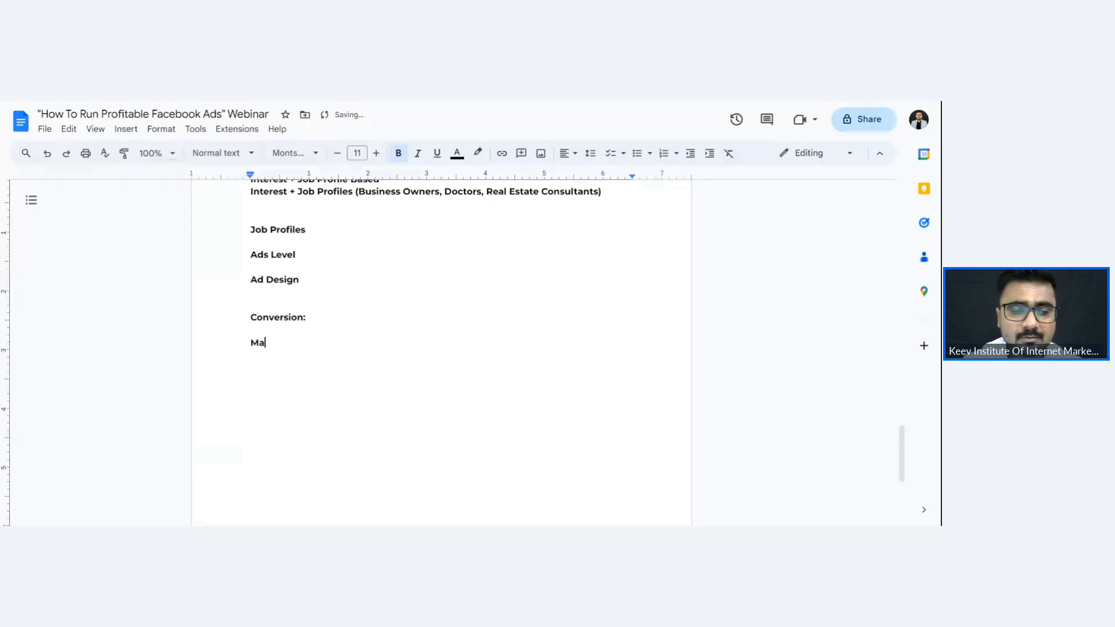
text(ximize L)
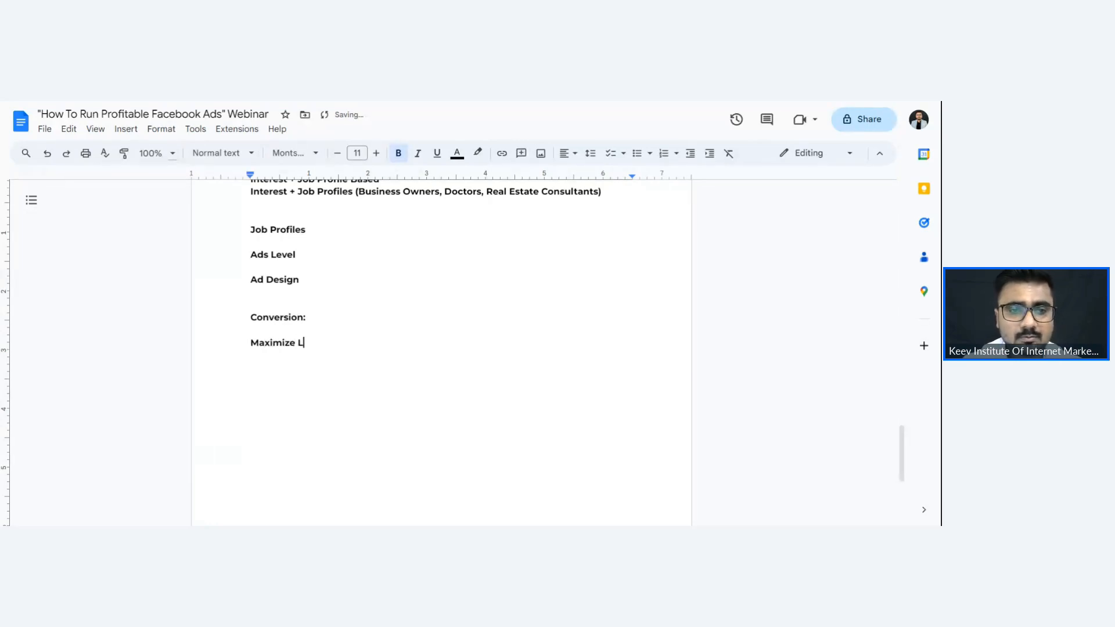
text(eads)
- Add the line "Maximize Conversion Leads" directly below "Maximize Leads"
key(Return)
text(Maximu)
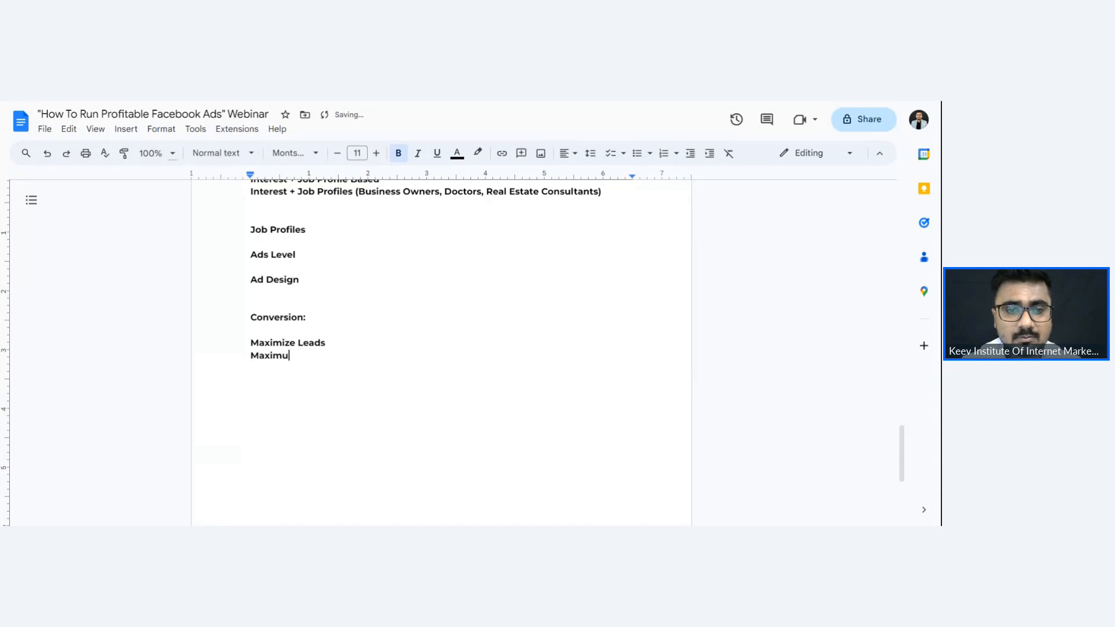
key(BackSpace)
text(i)
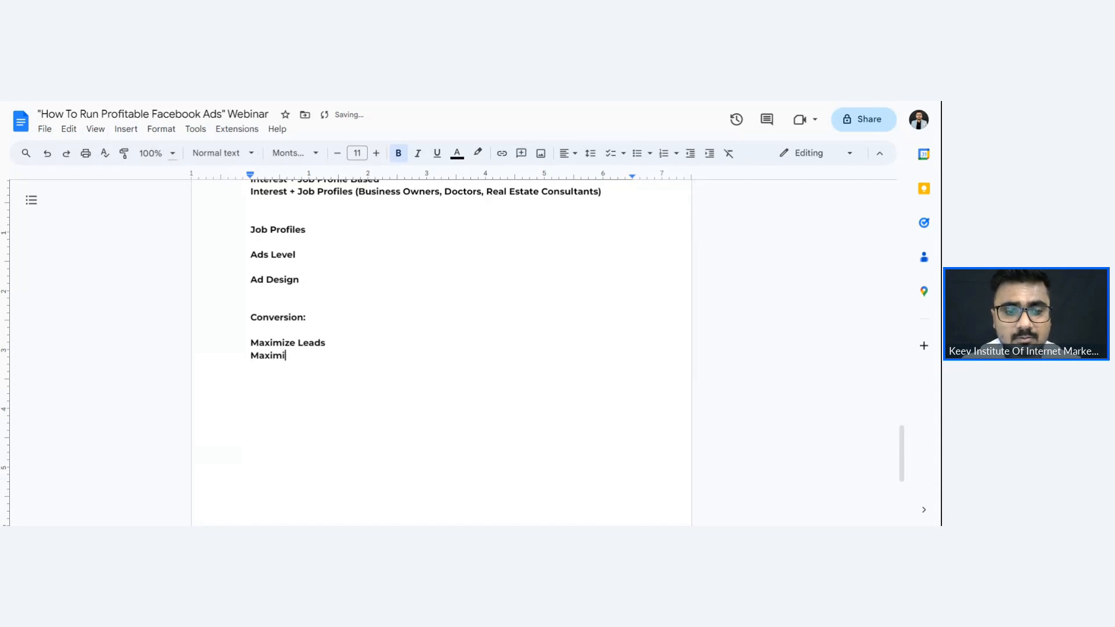
text(ze Conver)
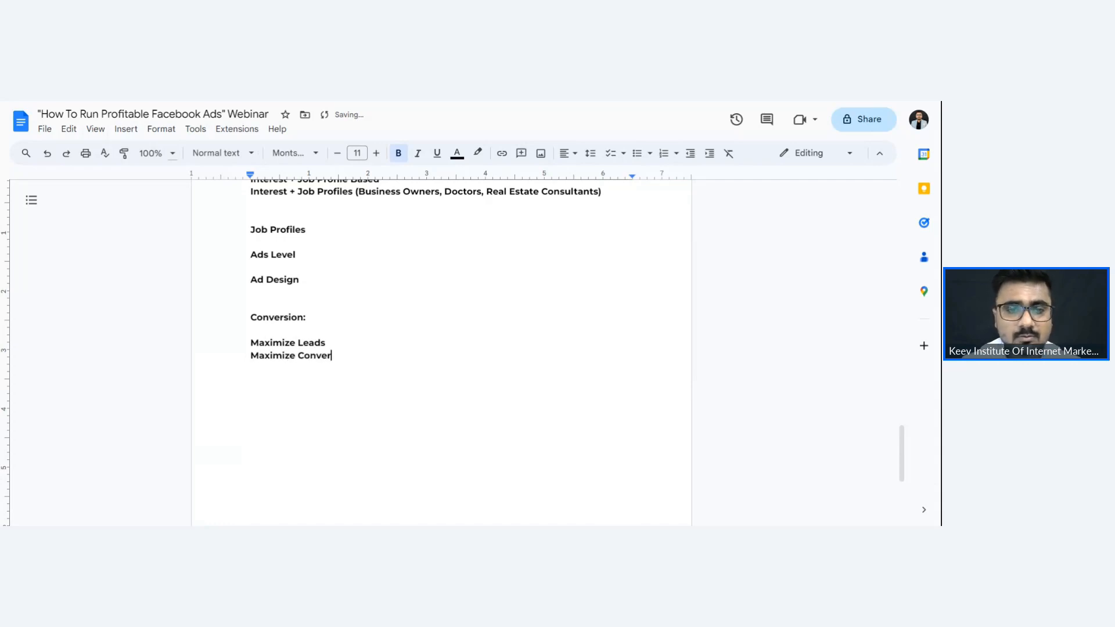
text(sion L)
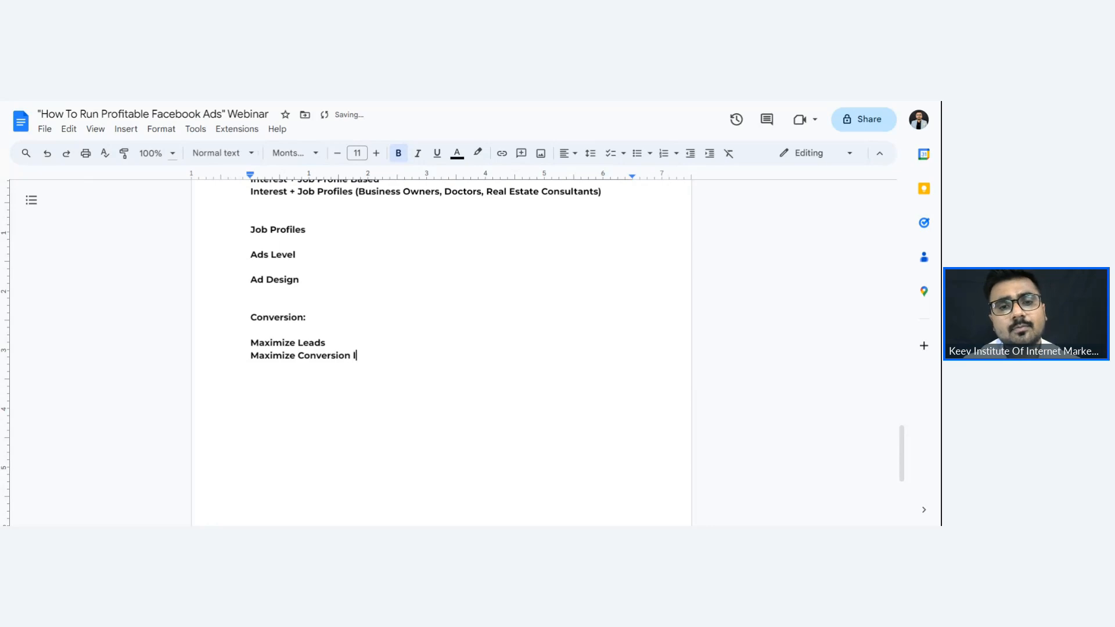
text(eads)
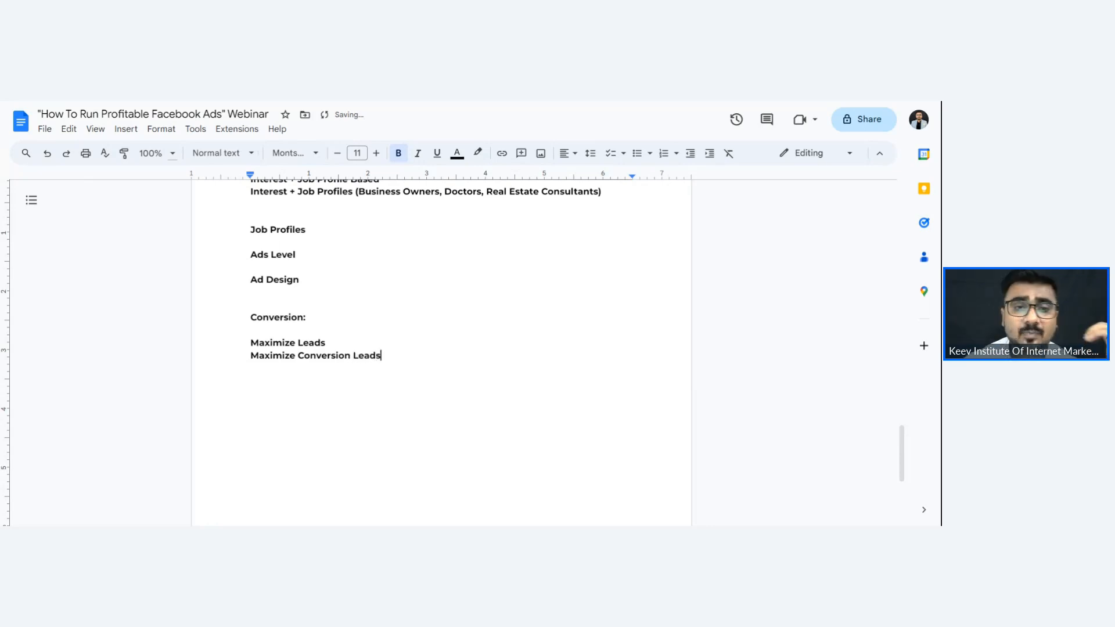
- Insert blank lines between "Maximize Leads" and "Maximize Conversion Leads" to make room for an explanation
click(325, 343)
key(Return)
key(Return)
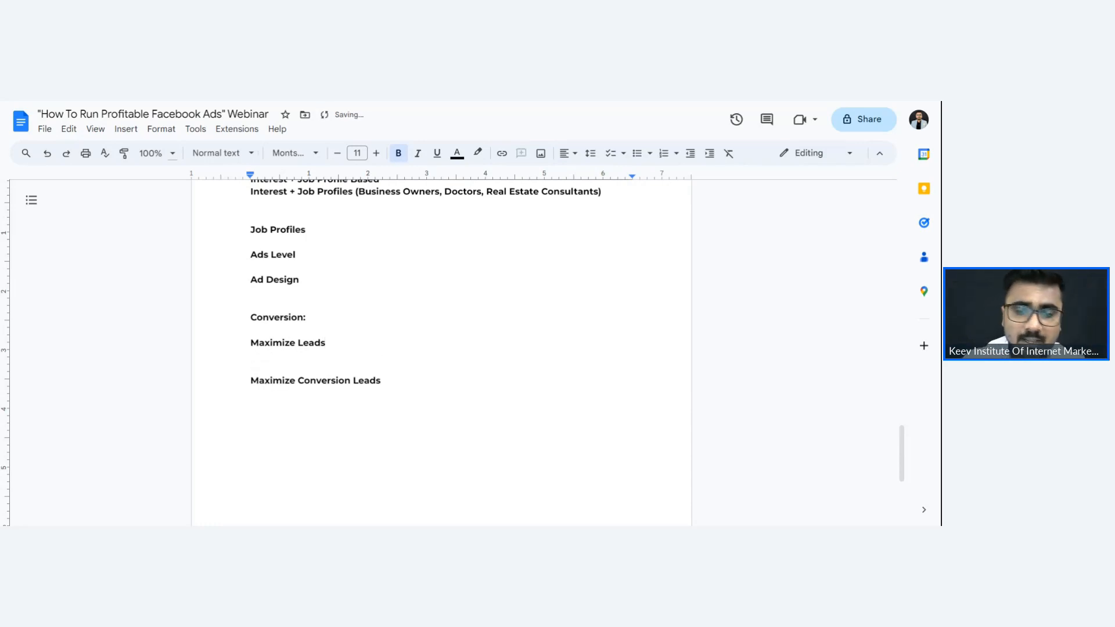
key(Return)
key(Up)
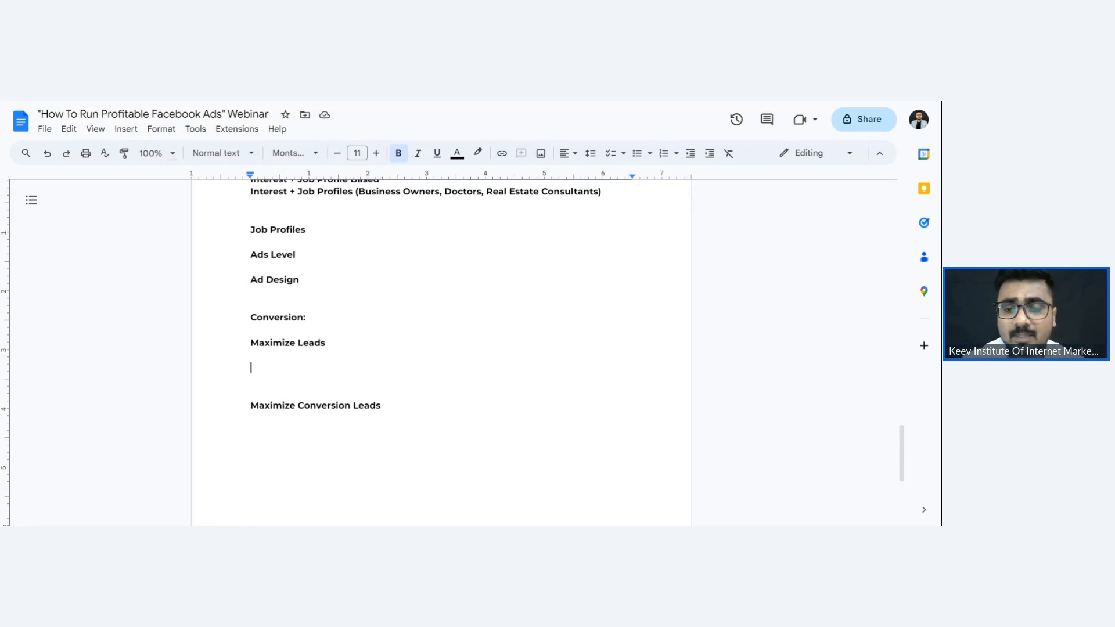
- Below "Maximize Leads", write "10 Log jo leads form fill karte hai par kabhi bhi service ya product lenge ya nahi lenge wo koi guarantee nahi"
text(10 )
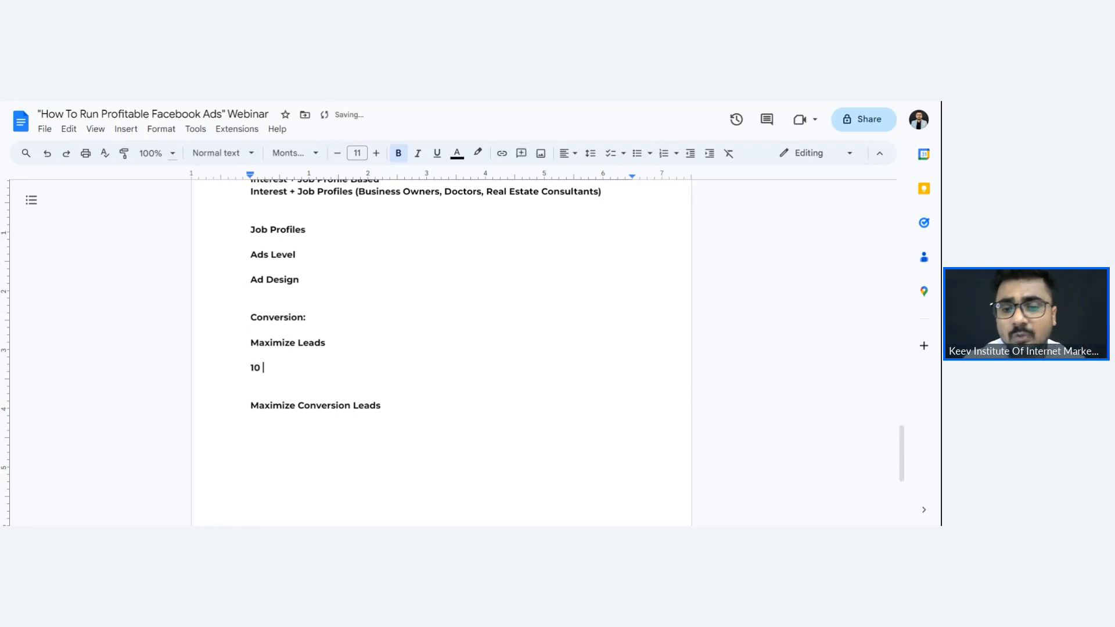
text(Log )
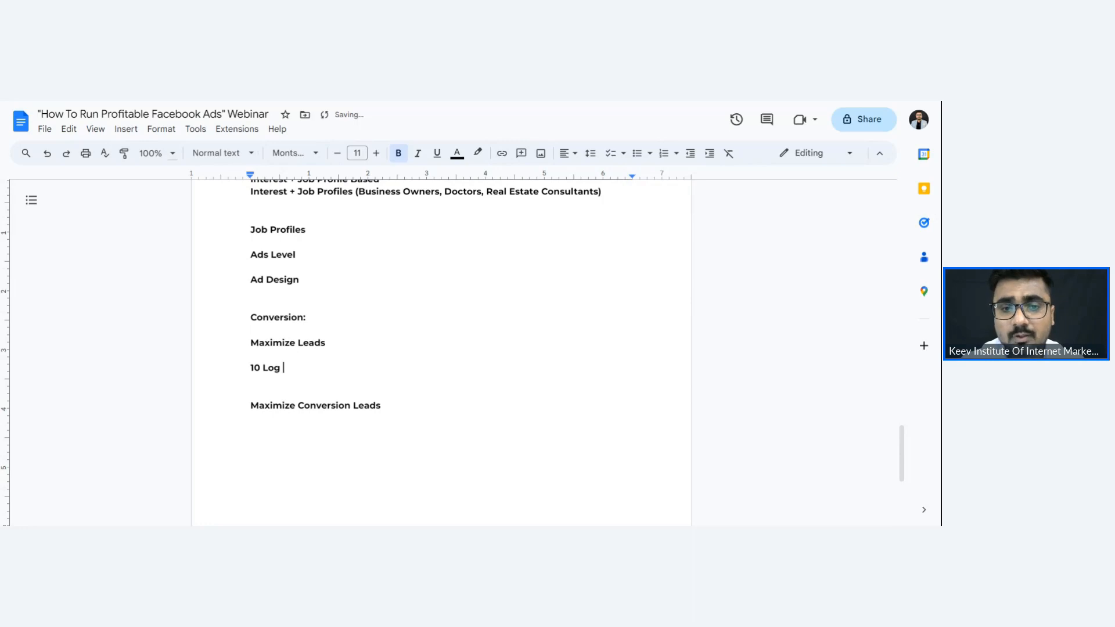
text(jo lea)
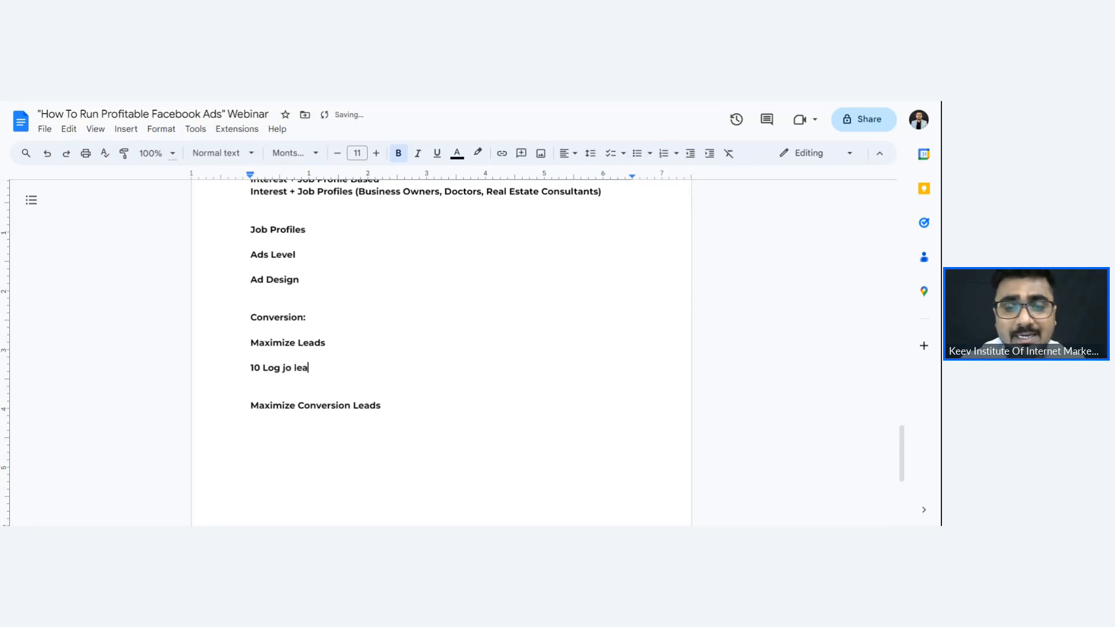
text(ds form fill)
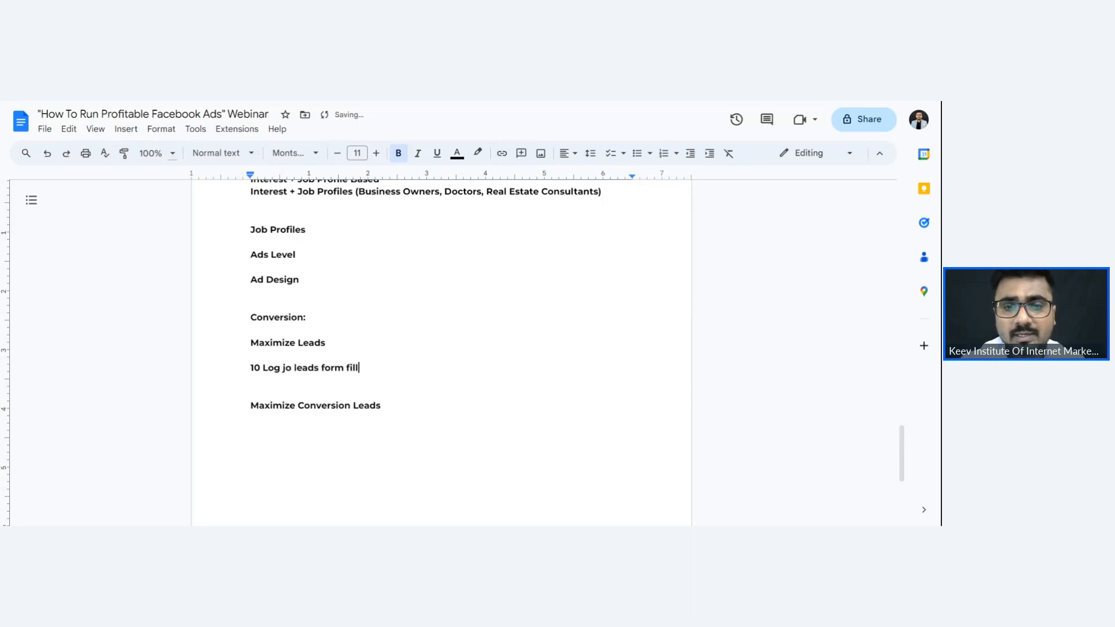
text( karte hai par )
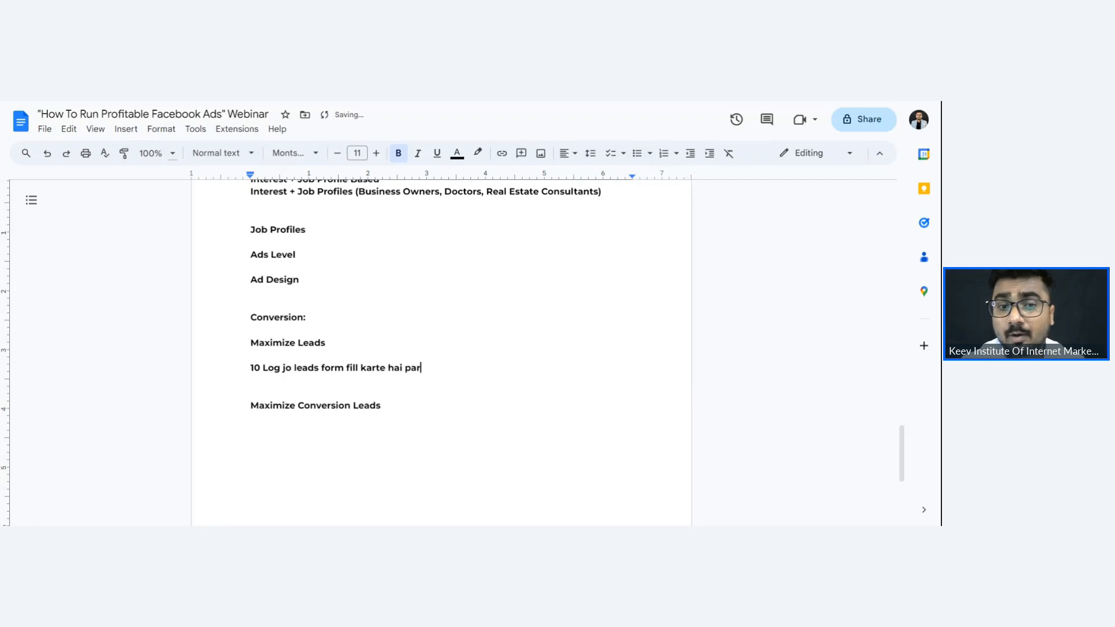
text(kabhi )
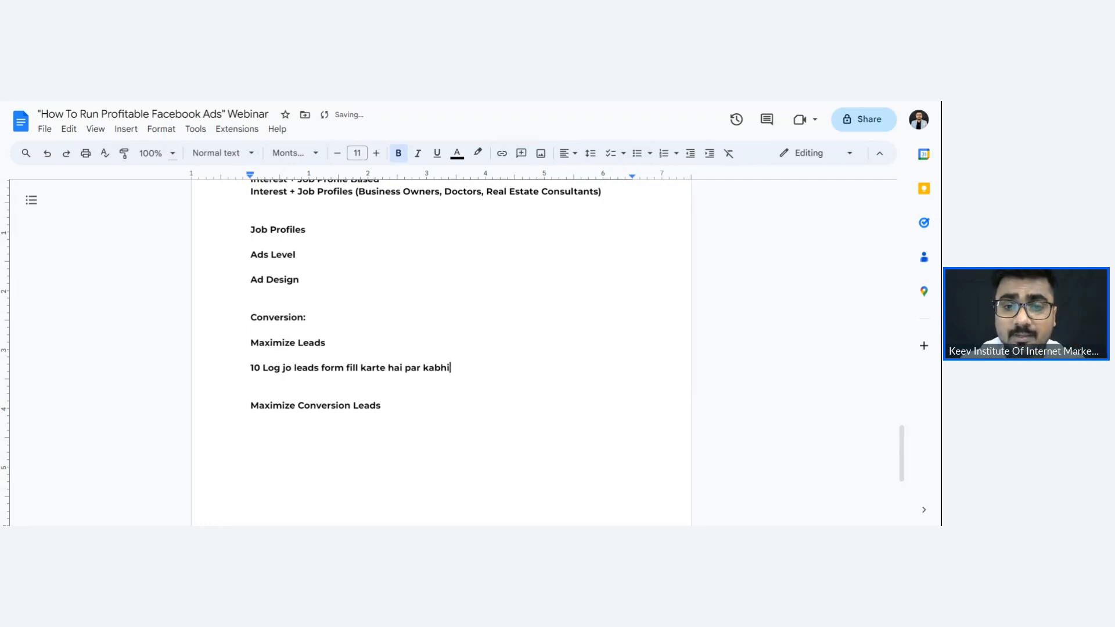
text(bhi se)
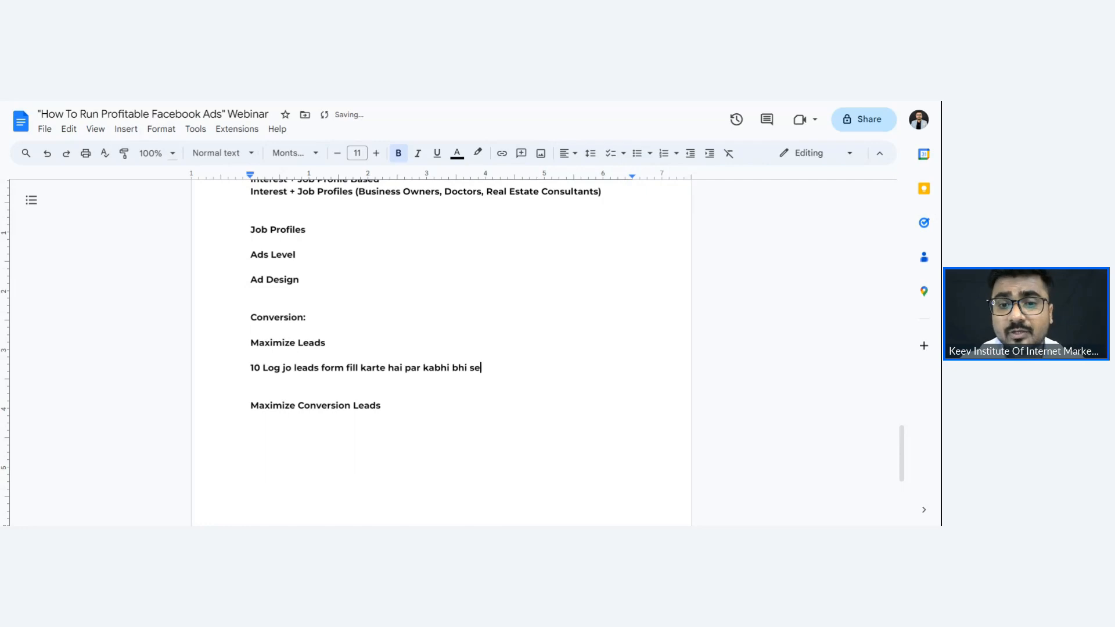
text(rvice ya pro)
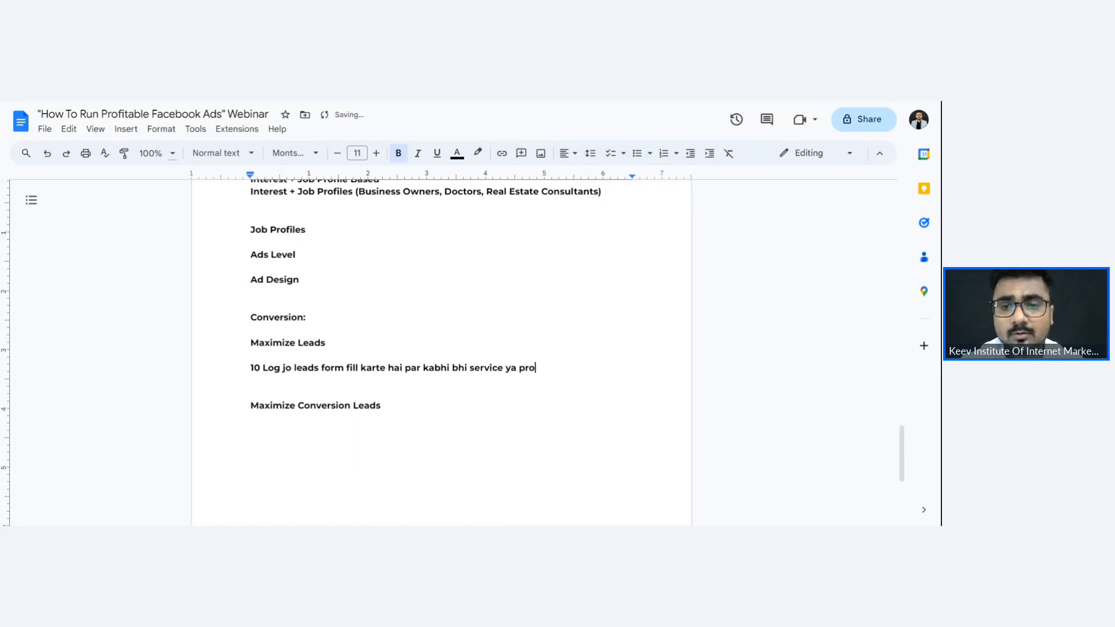
text(duct lenge na)
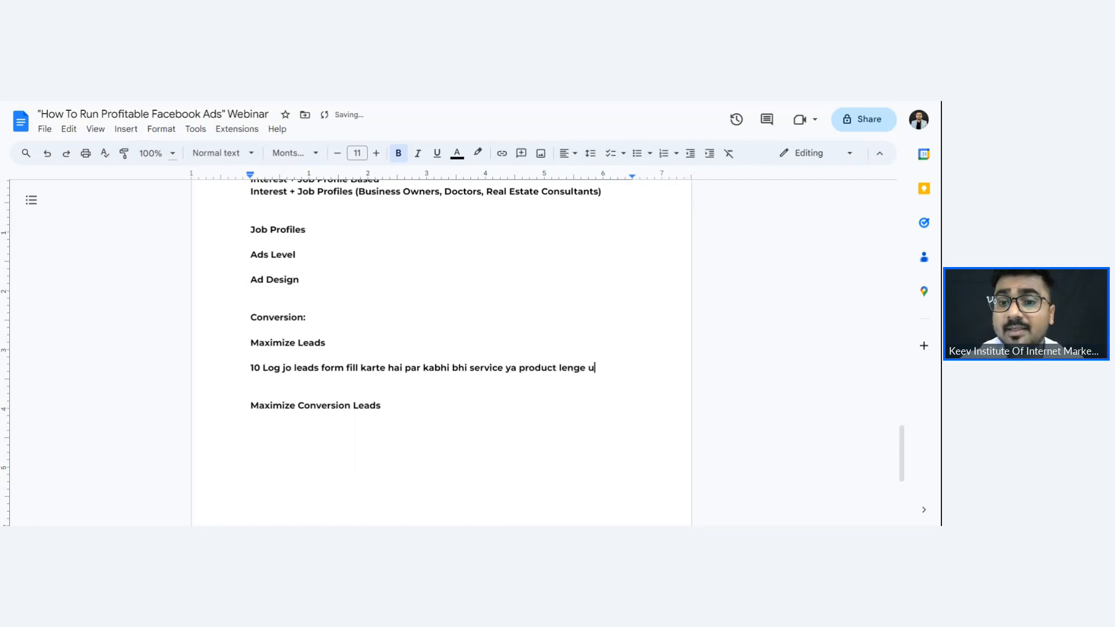
key(BackSpace)
key(BackSpace)
text(ya nahi)
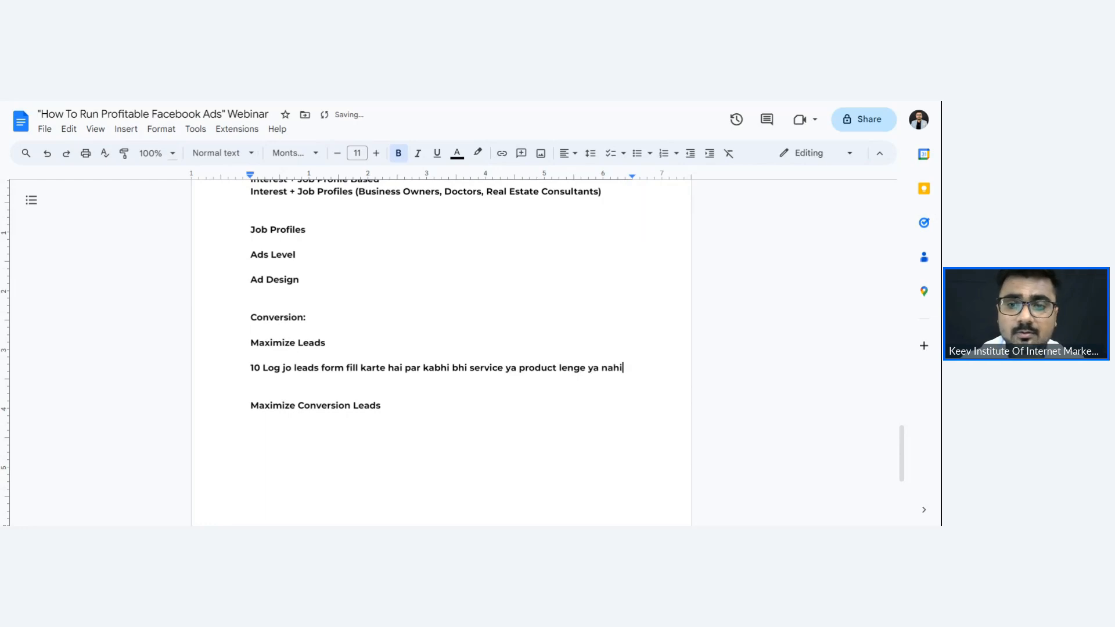
text( lenge w)
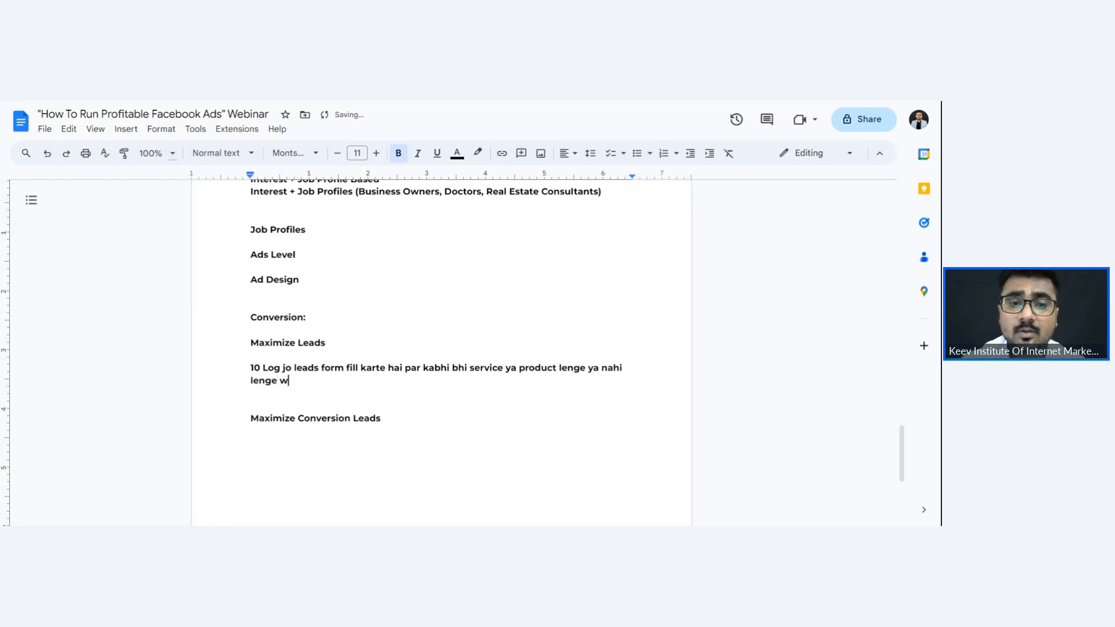
text(o koi)
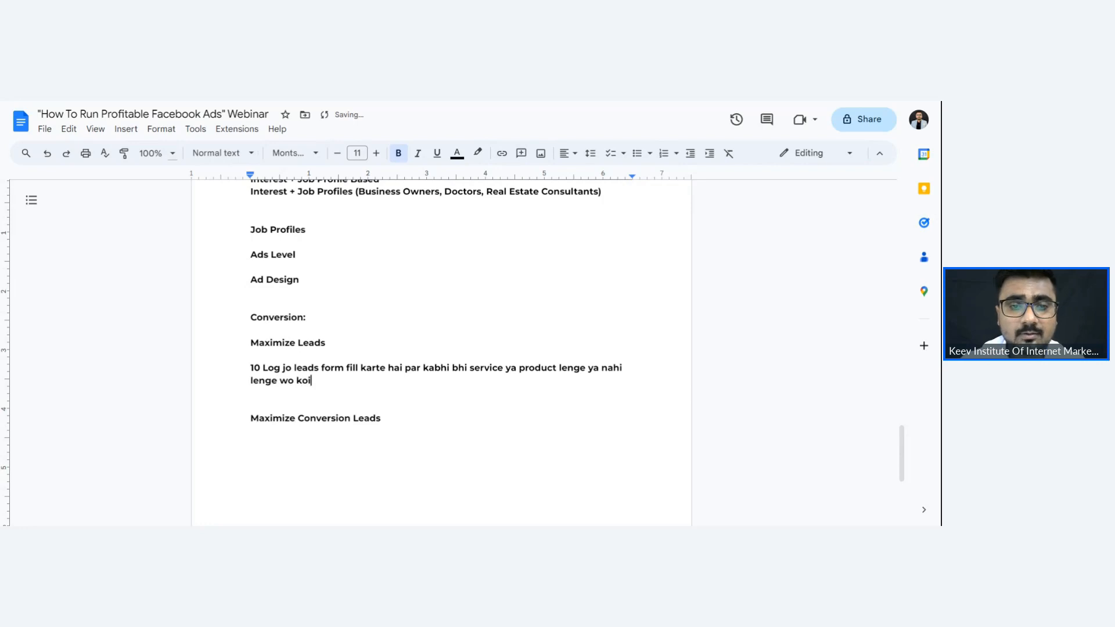
text( guarantre)
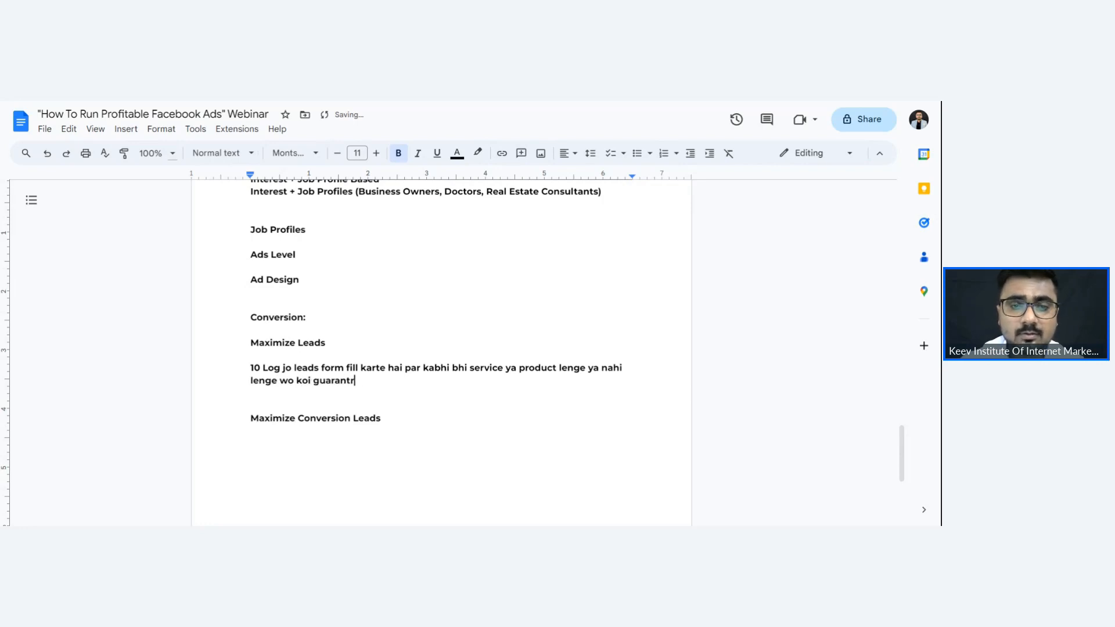
key(BackSpace)
key(BackSpace)
text(ee nahi)
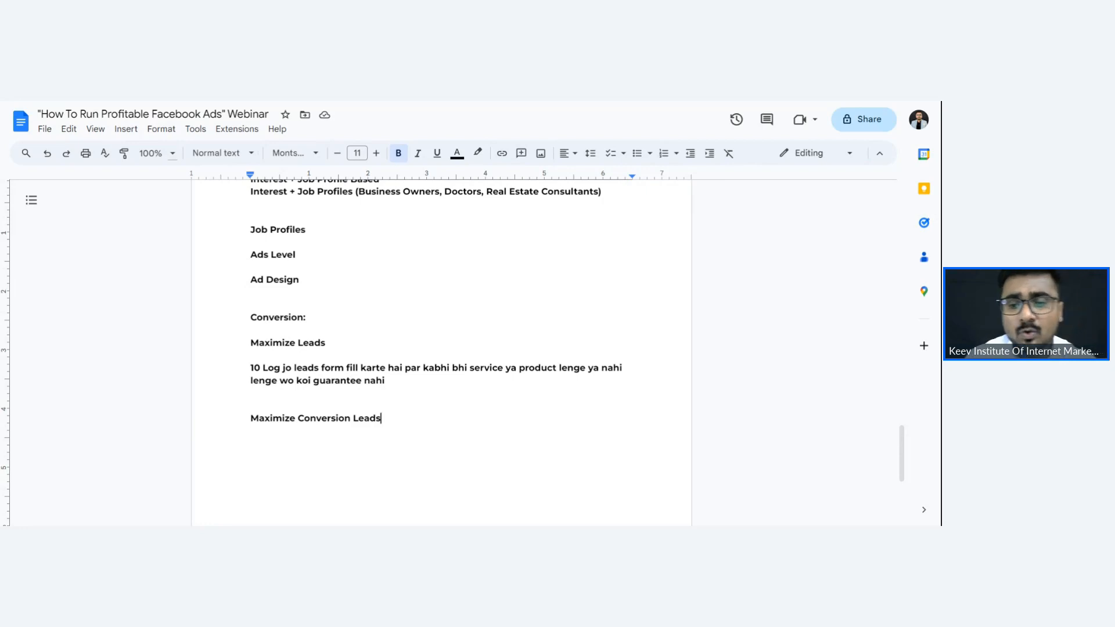
scroll(441, 349, up, 5)
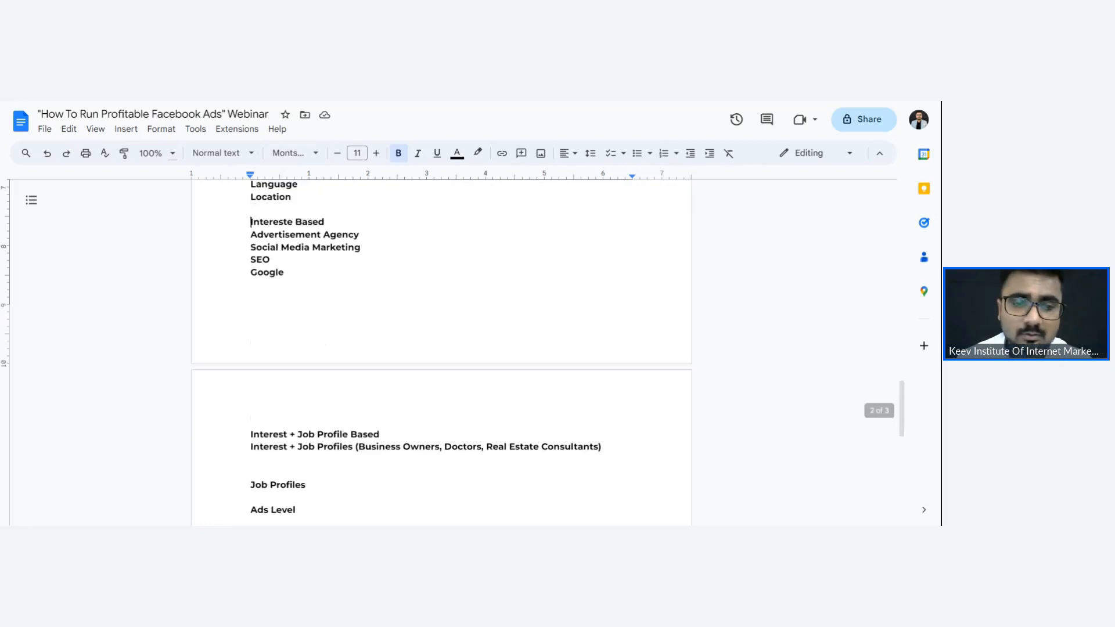
- Append a semicolon to "Maximize Conversion Leads" and begin its explanation below, after a blank line, with "10 Log hai, jinka track record"
scroll(441, 349, down, 12)
scroll(442, 349, up, 1)
scroll(441, 348, up, 1)
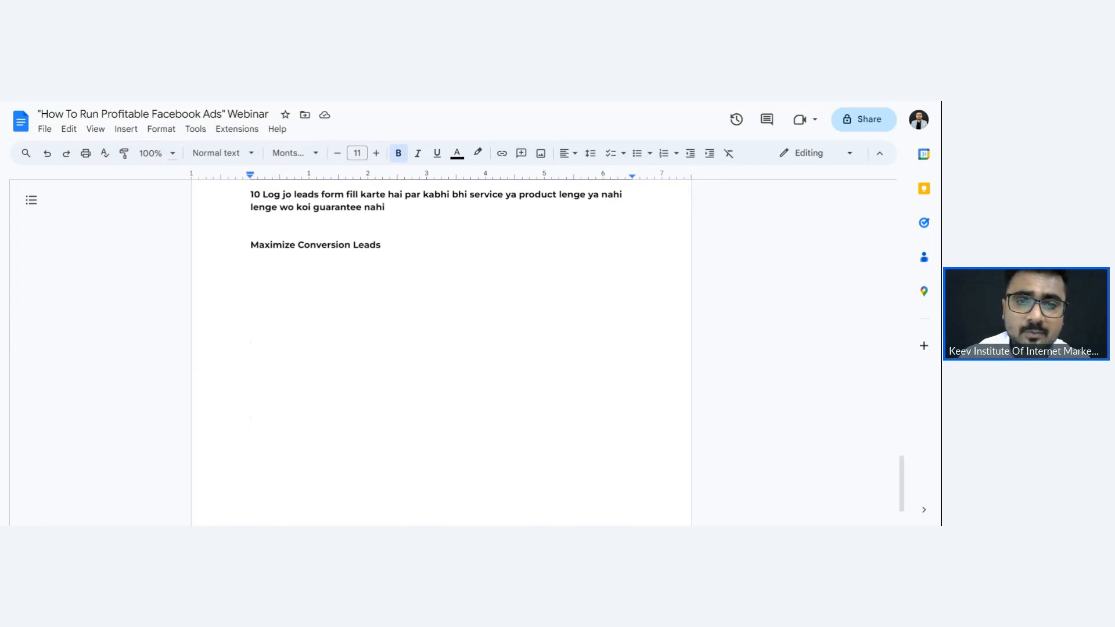
text(;)
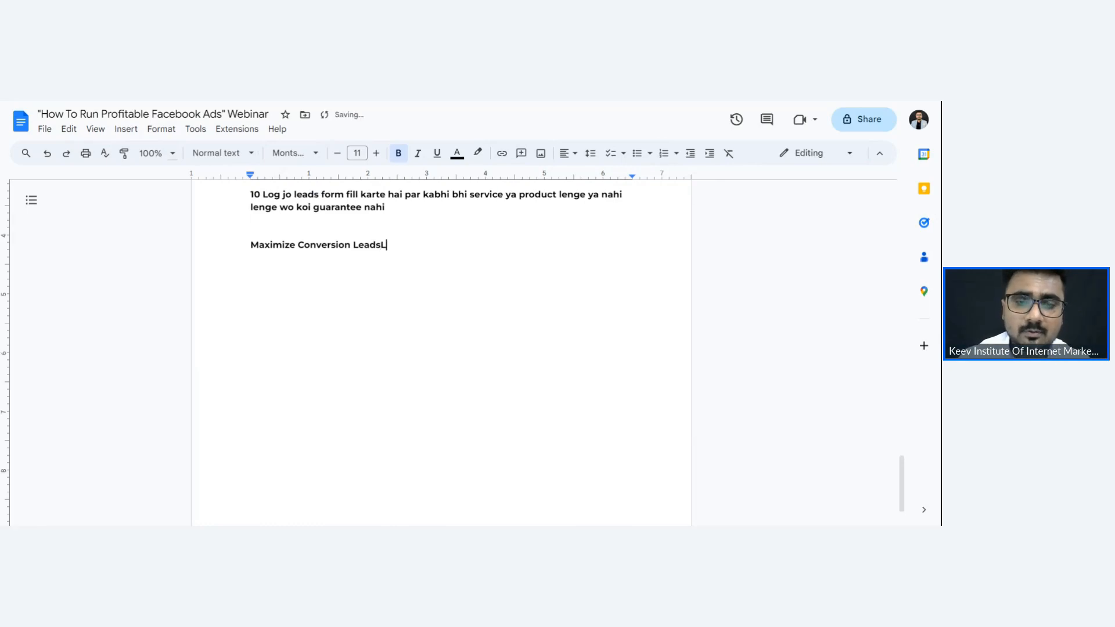
key(Return)
key(Return)
text(10 )
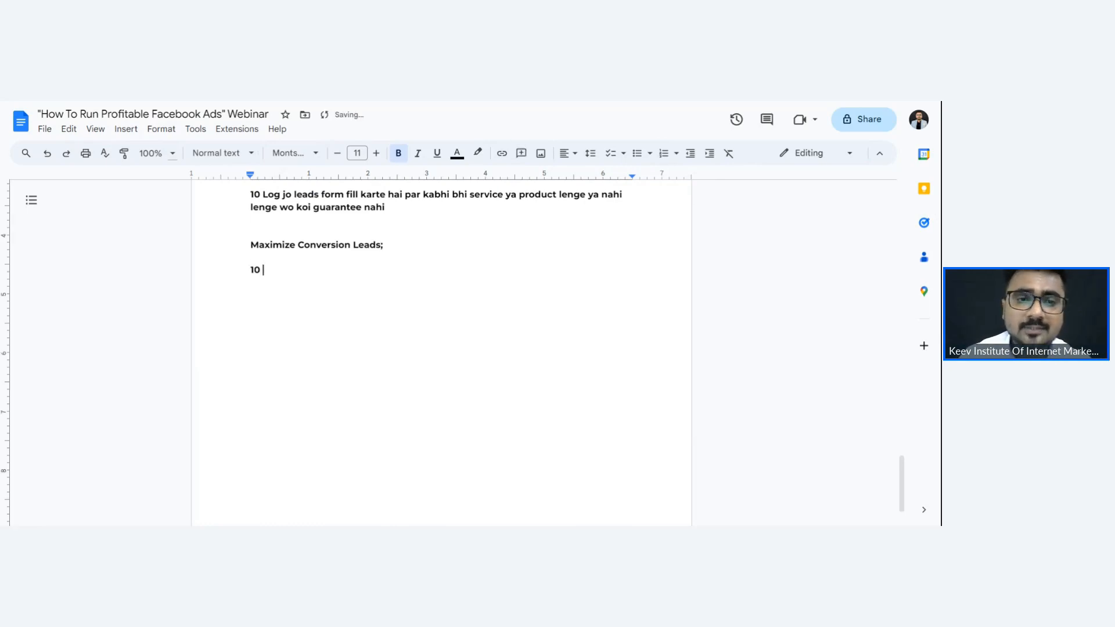
text(Log hai)
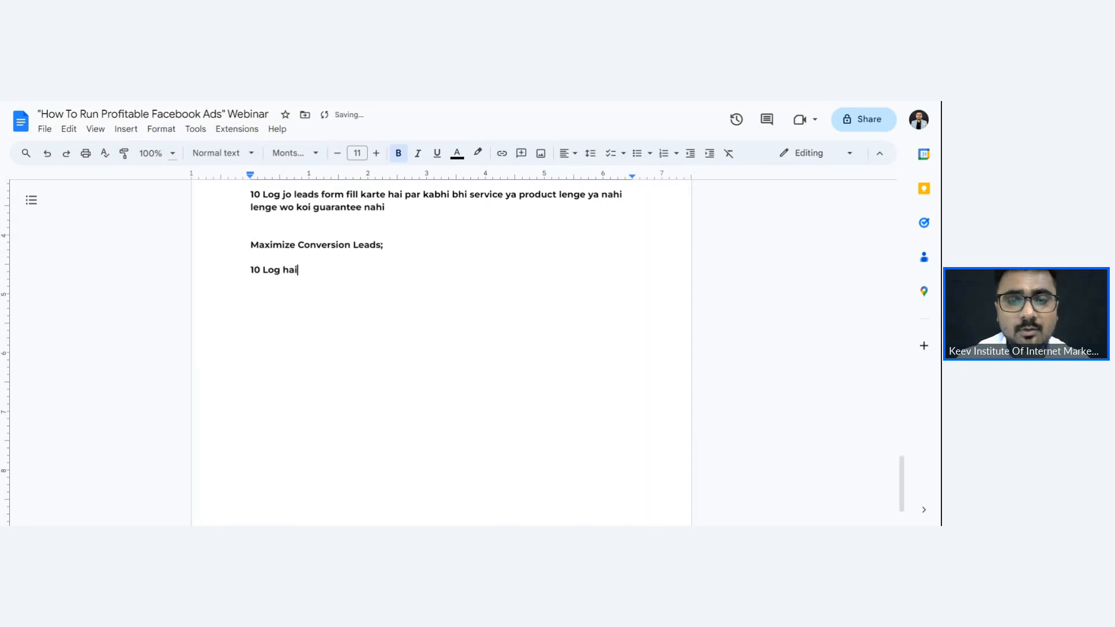
text(, jink)
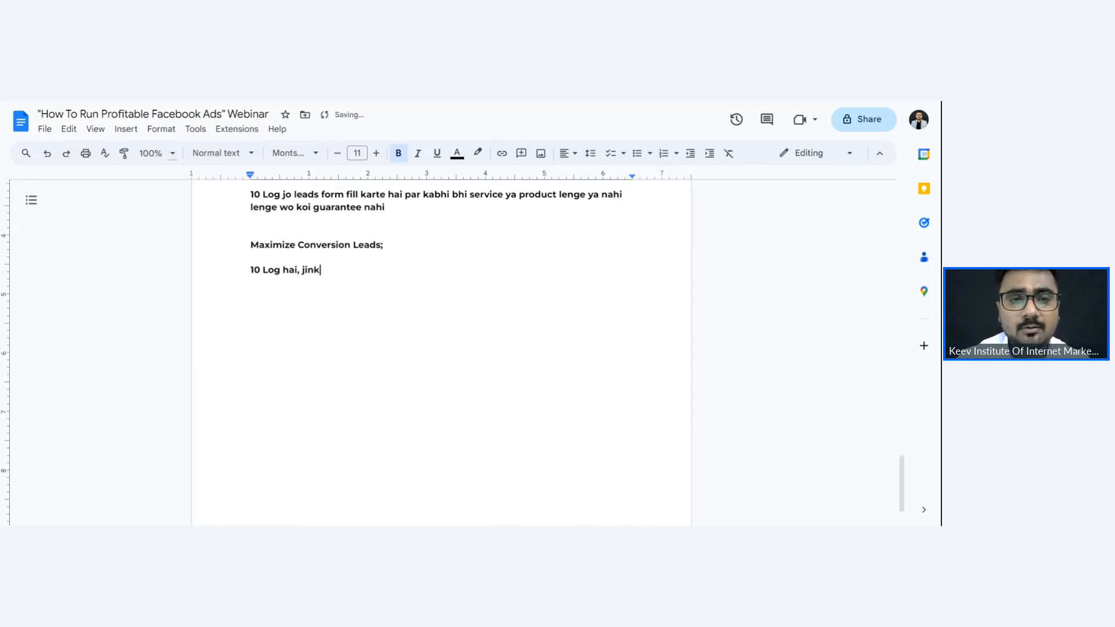
key(BackSpace)
key(BackSpace)
text(nka tr)
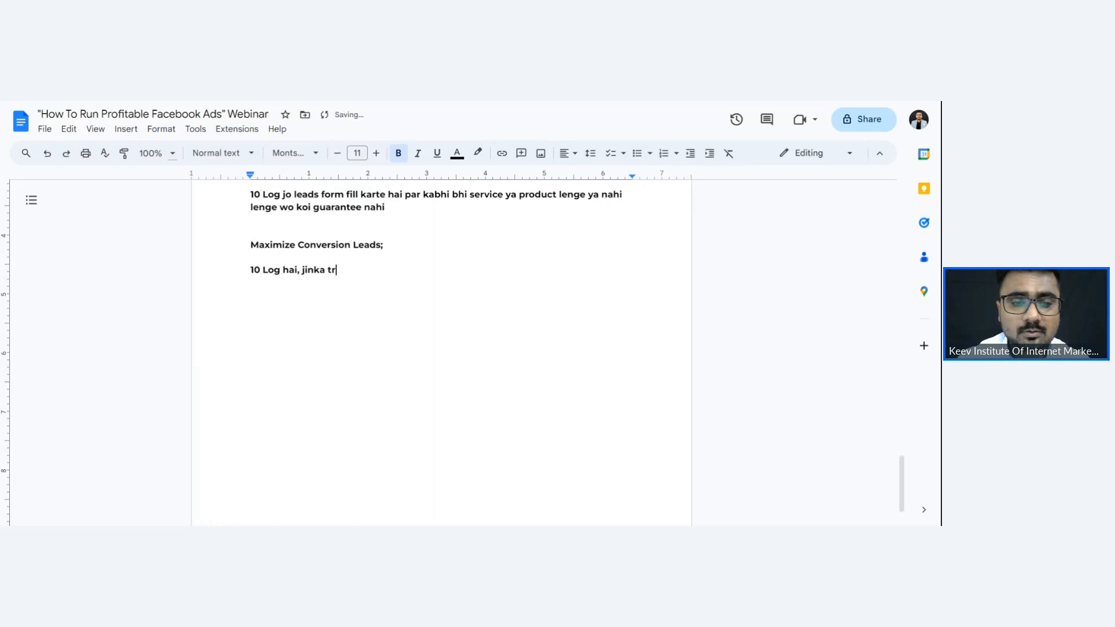
text(ack record )
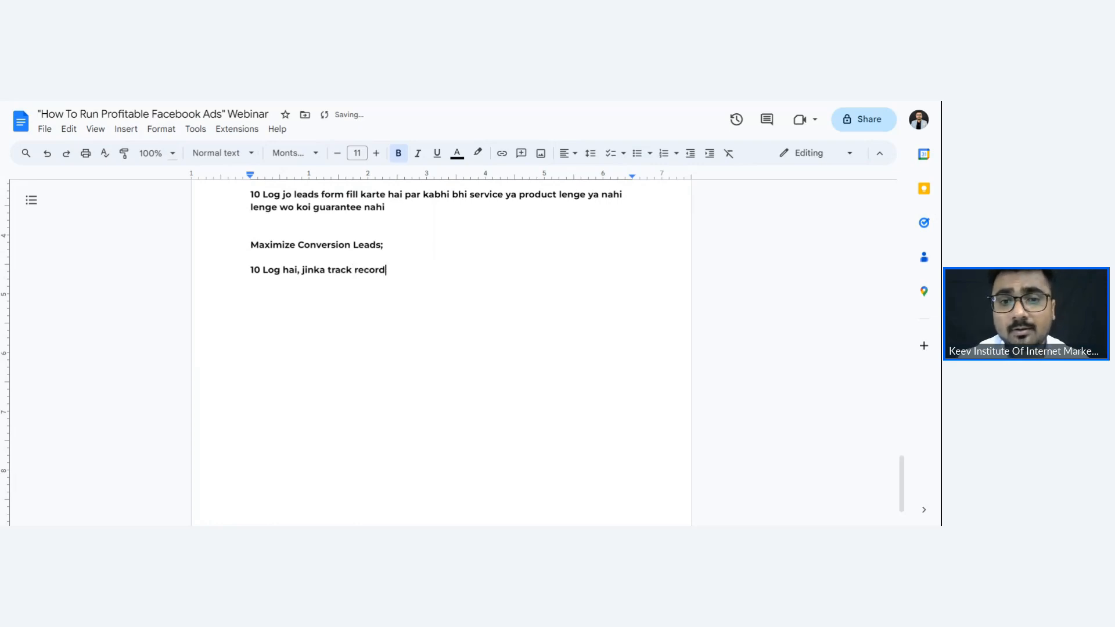
- Complete the explanation with "hai, jinhone ads ke upar leads di hui hai aur service ya product bhi lete hai"
text(hai, ji)
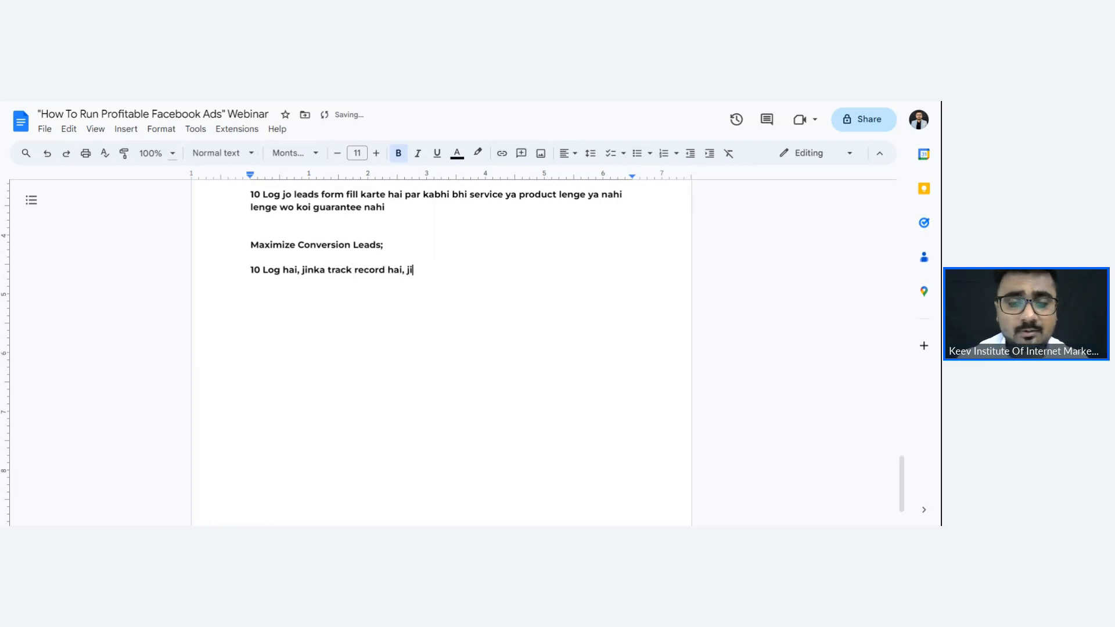
text(nhone a)
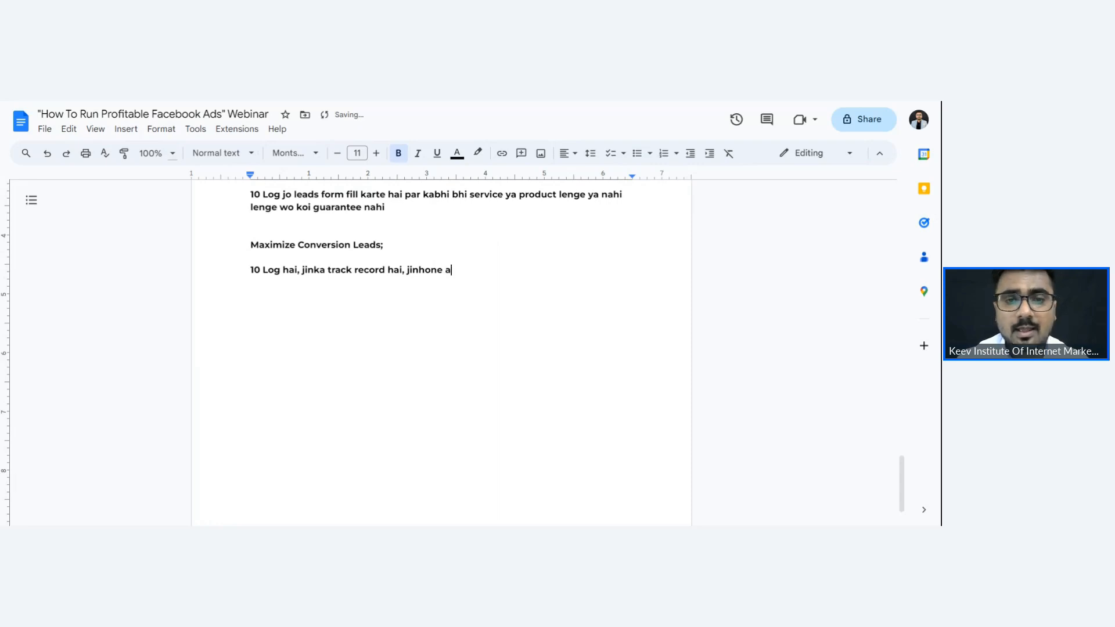
text(ds ke upar)
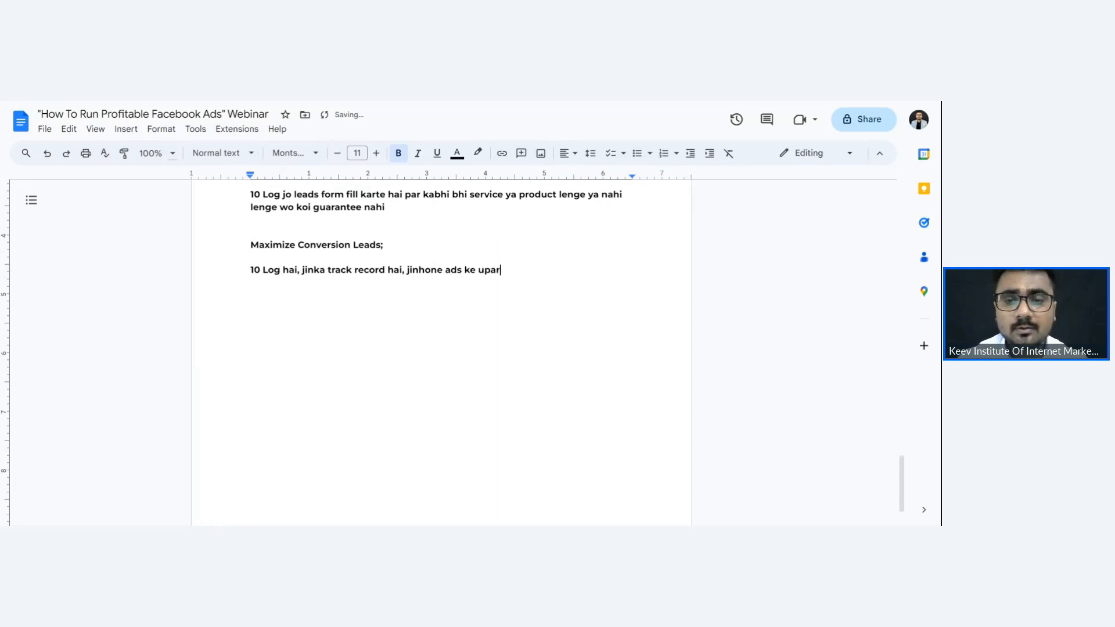
text( leads di h)
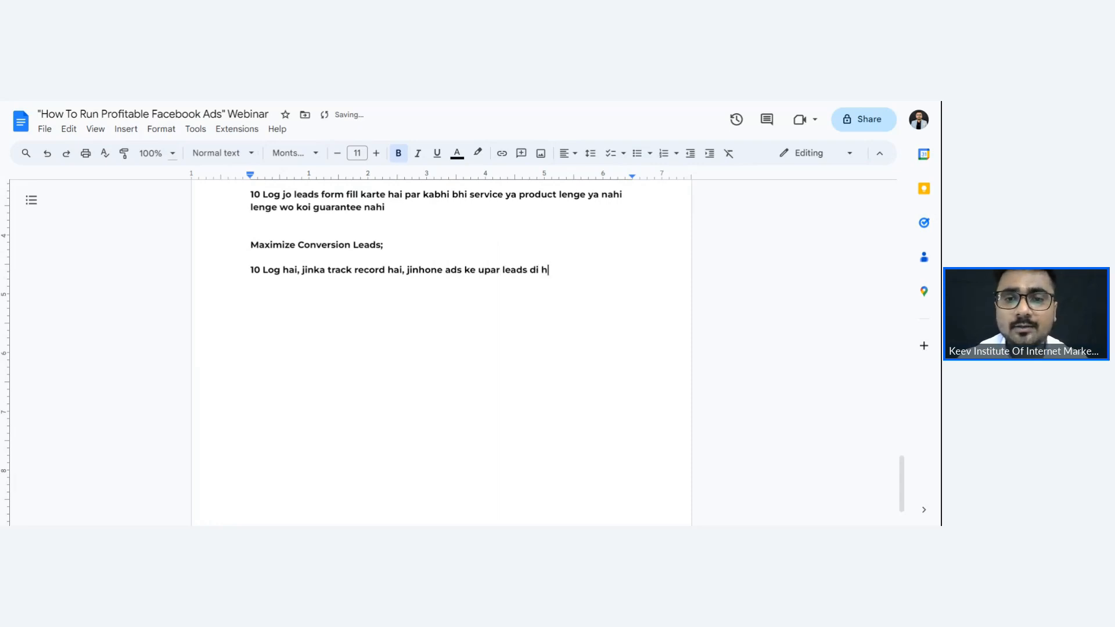
text(ui hai aur)
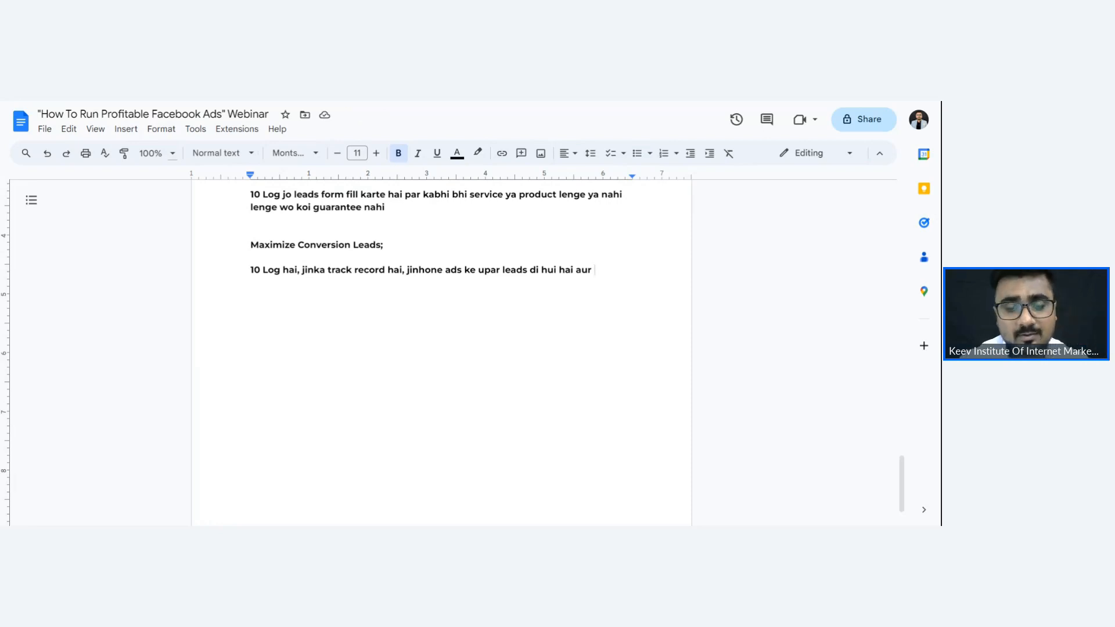
text(servi)
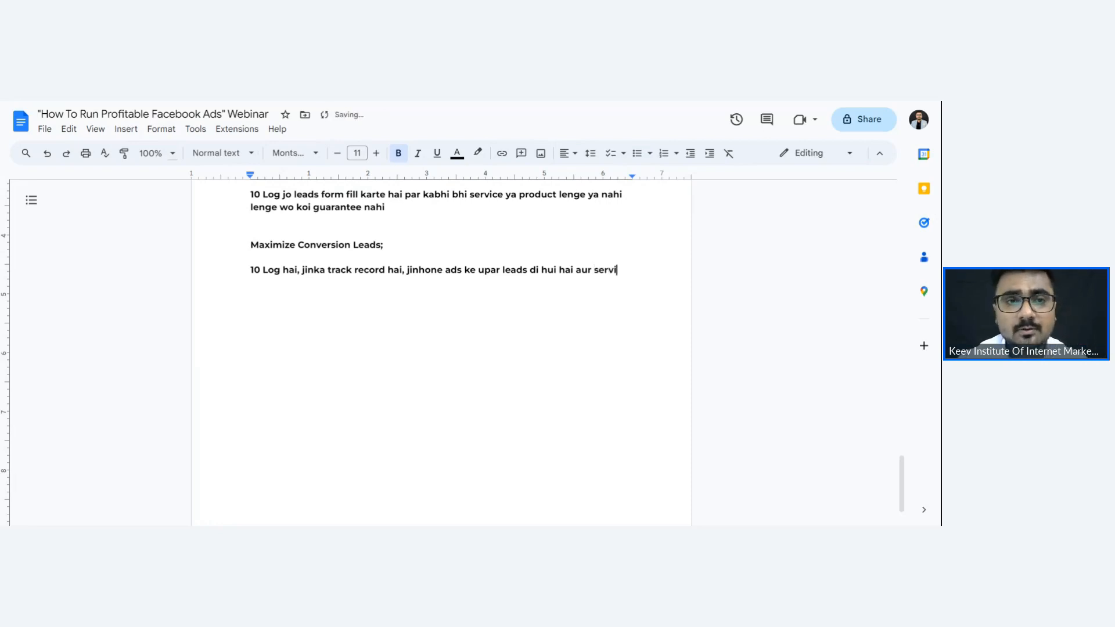
text(ce ya product)
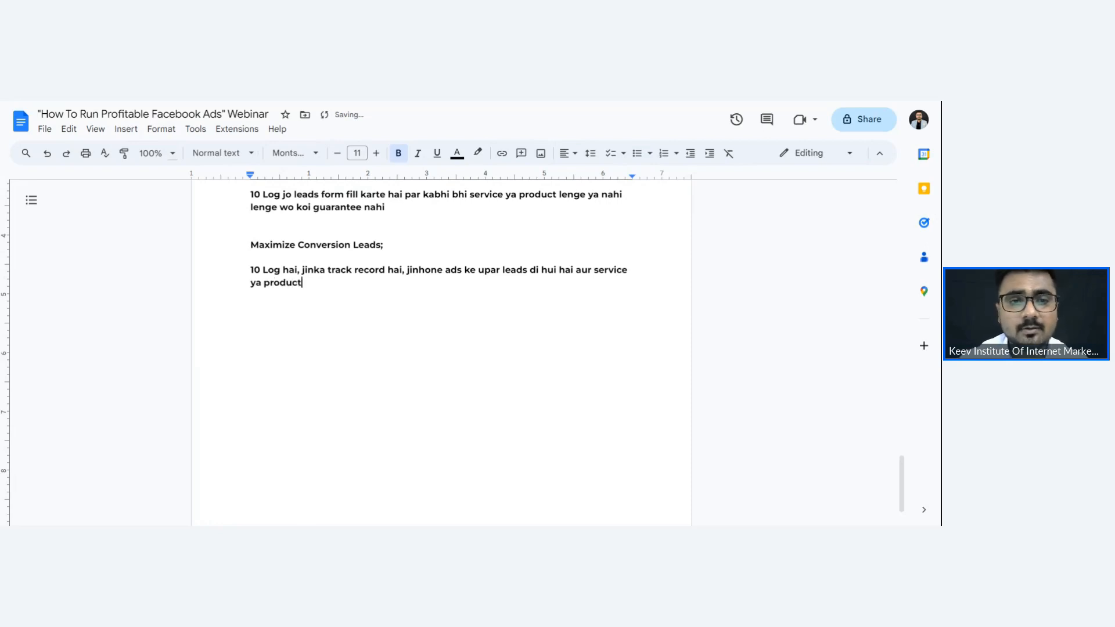
text( bhi lete hai)
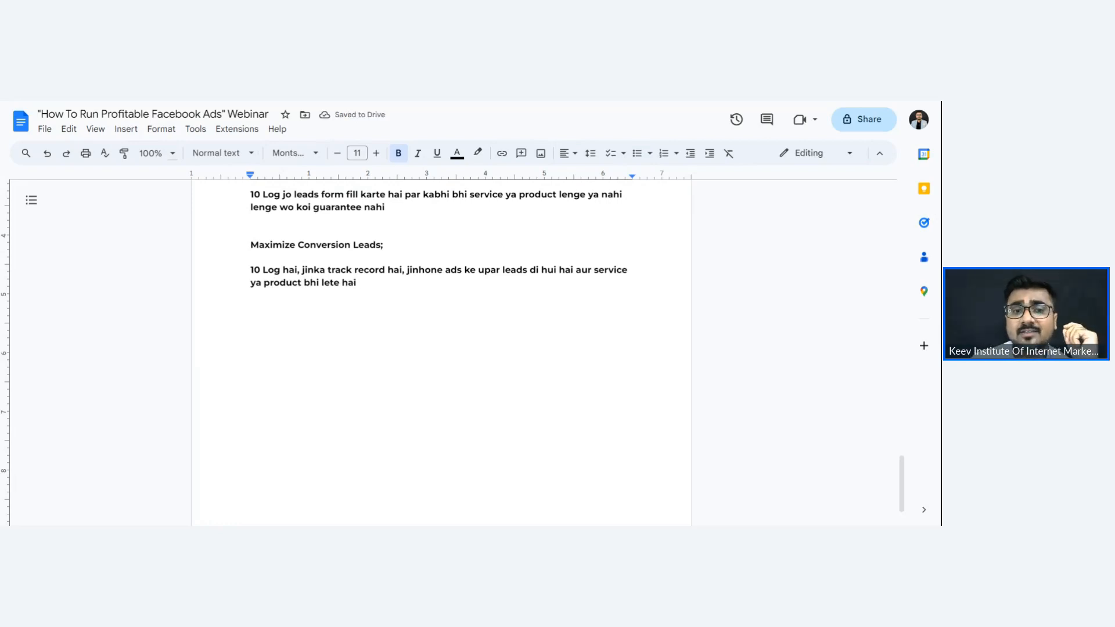
- Switch to Meta Ads Manager and set the ad set's performance goal to "Maximise number of conversion leads"
scroll(441, 348, up, 1)
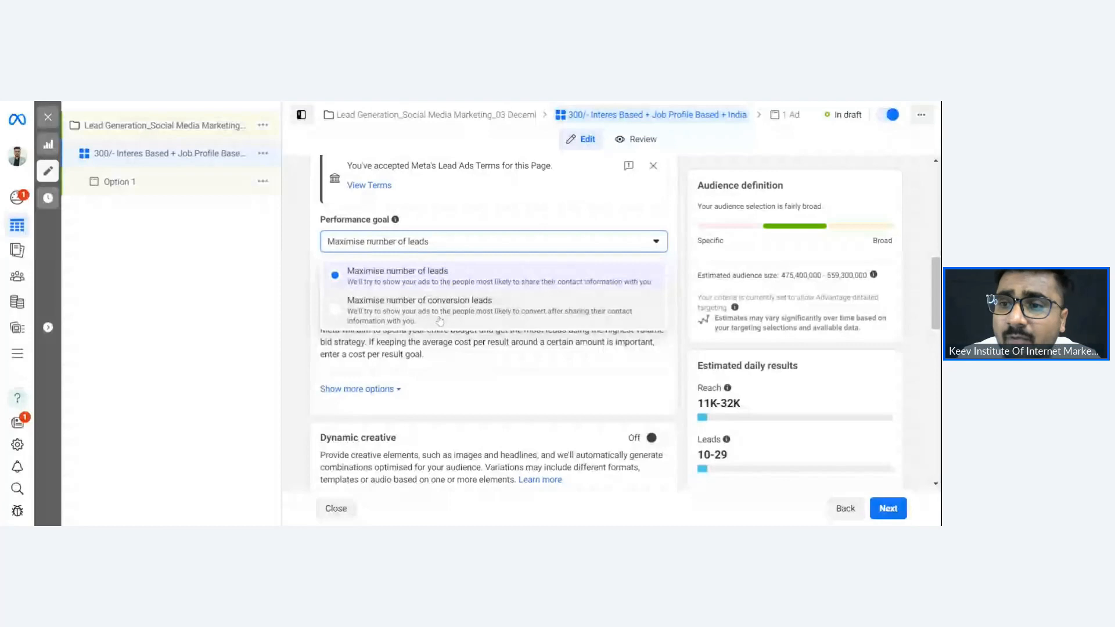
click(441, 318)
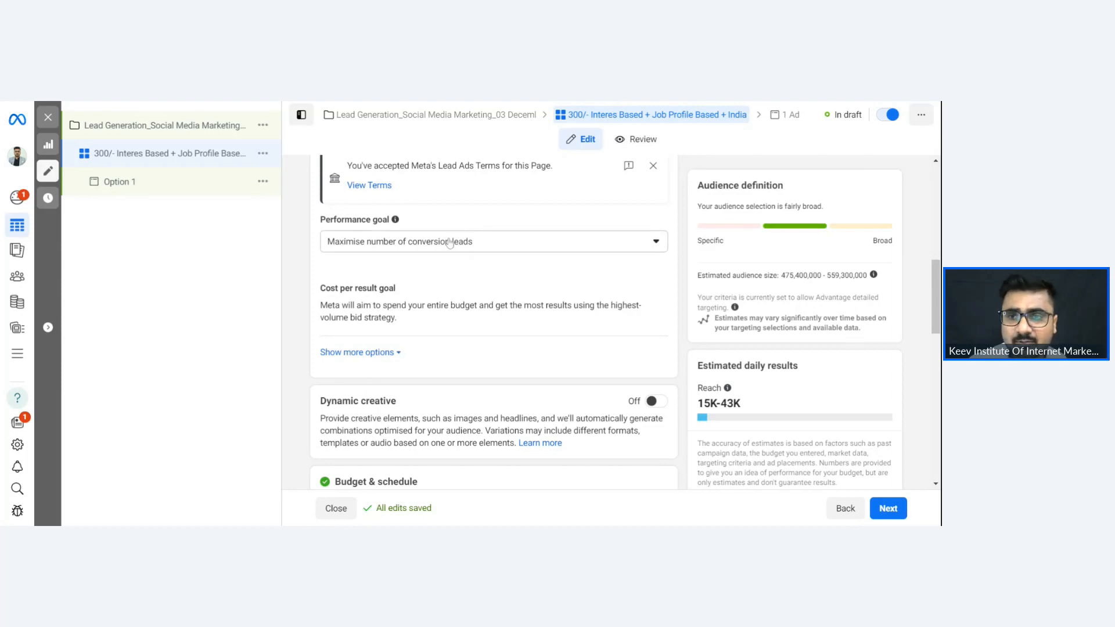
- Switch the ad set's budget type to Lifetime budget and back to Daily budget
scroll(450, 243, down, 2)
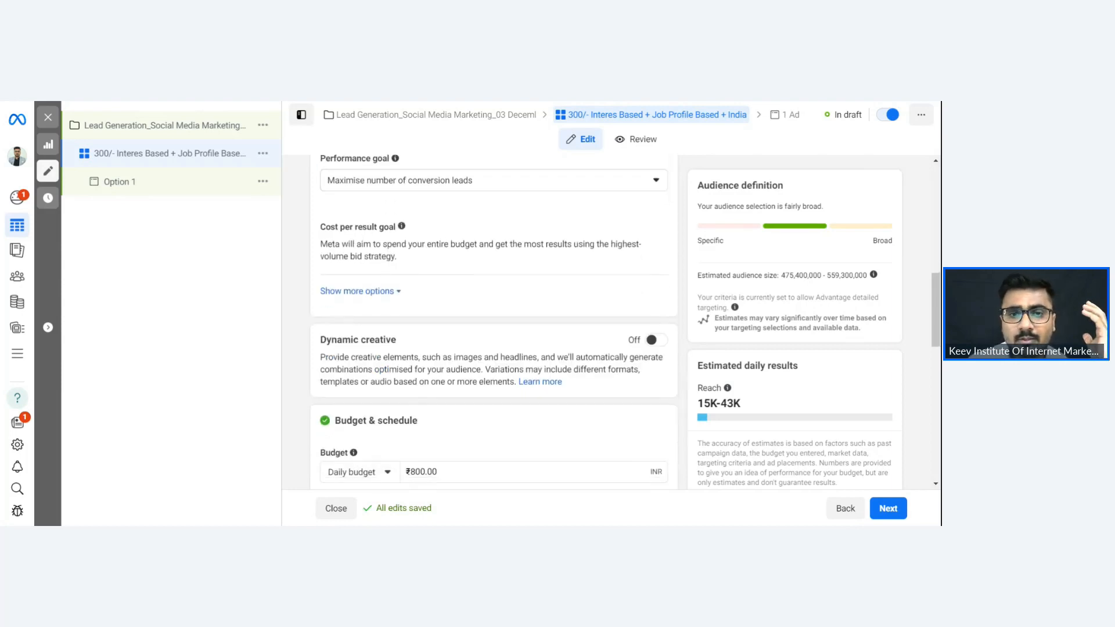
scroll(338, 214, down, 2)
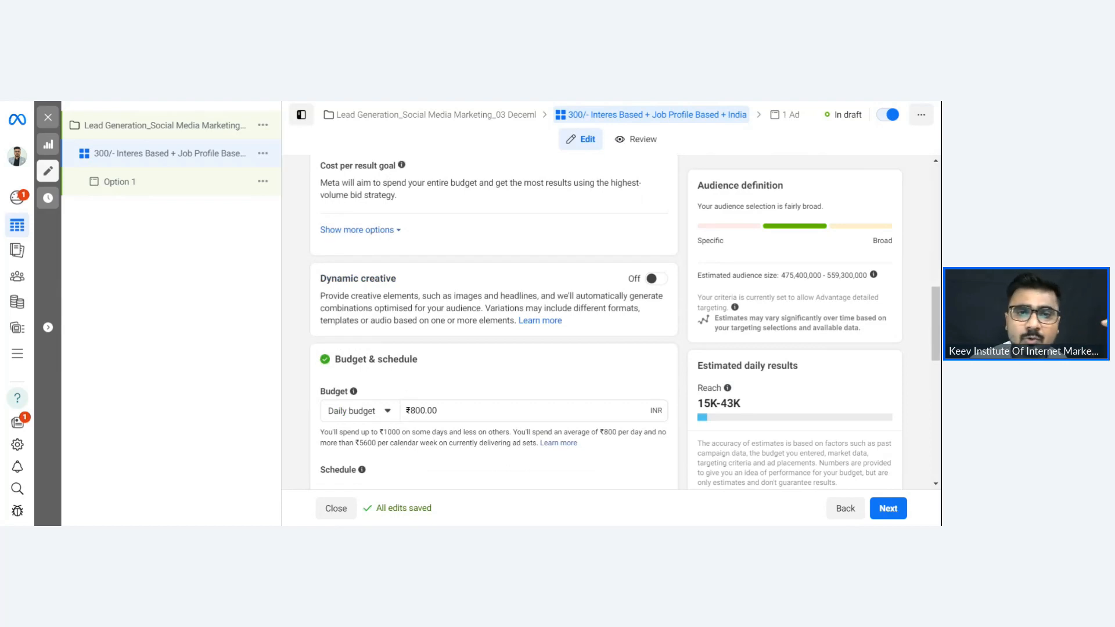
scroll(401, 221, down, 4)
scroll(383, 195, up, 2)
scroll(383, 195, down, 4)
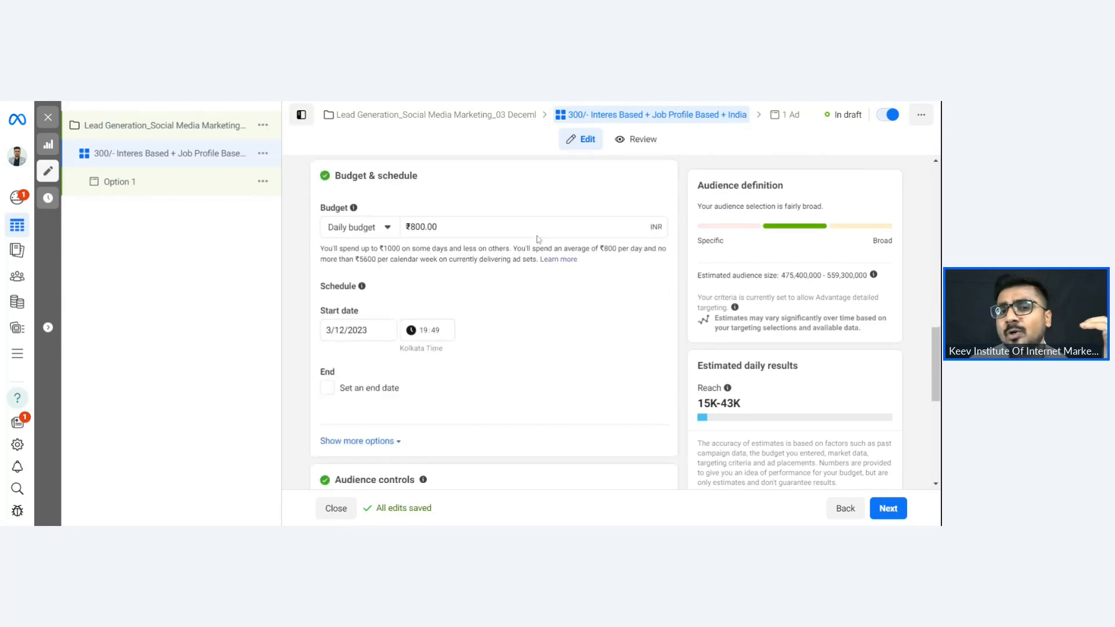
click(350, 228)
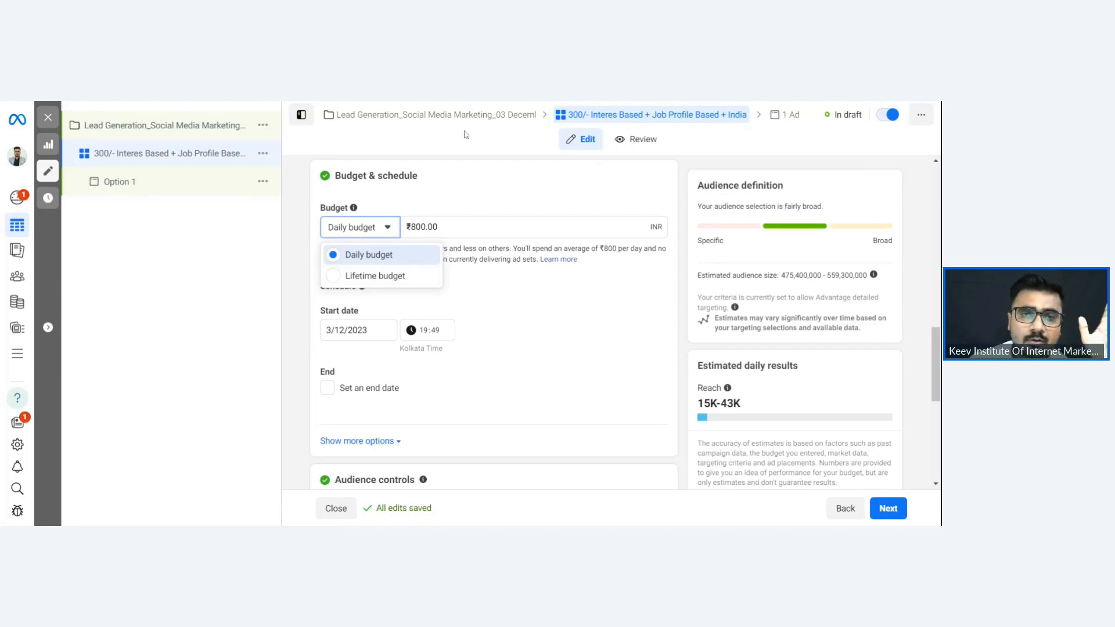
click(459, 208)
click(360, 227)
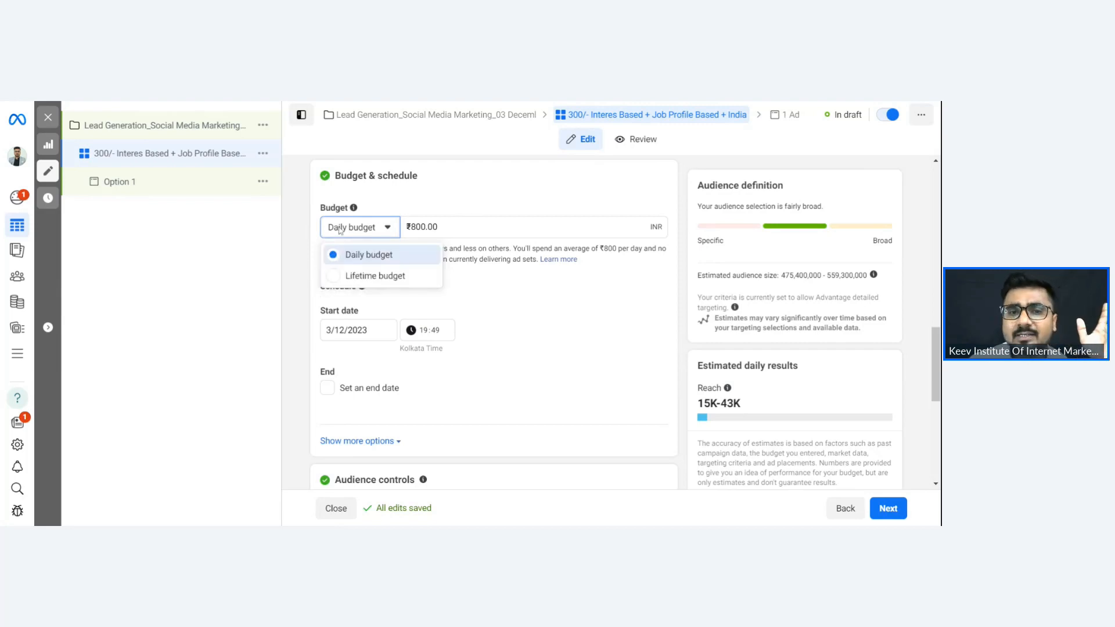
click(350, 277)
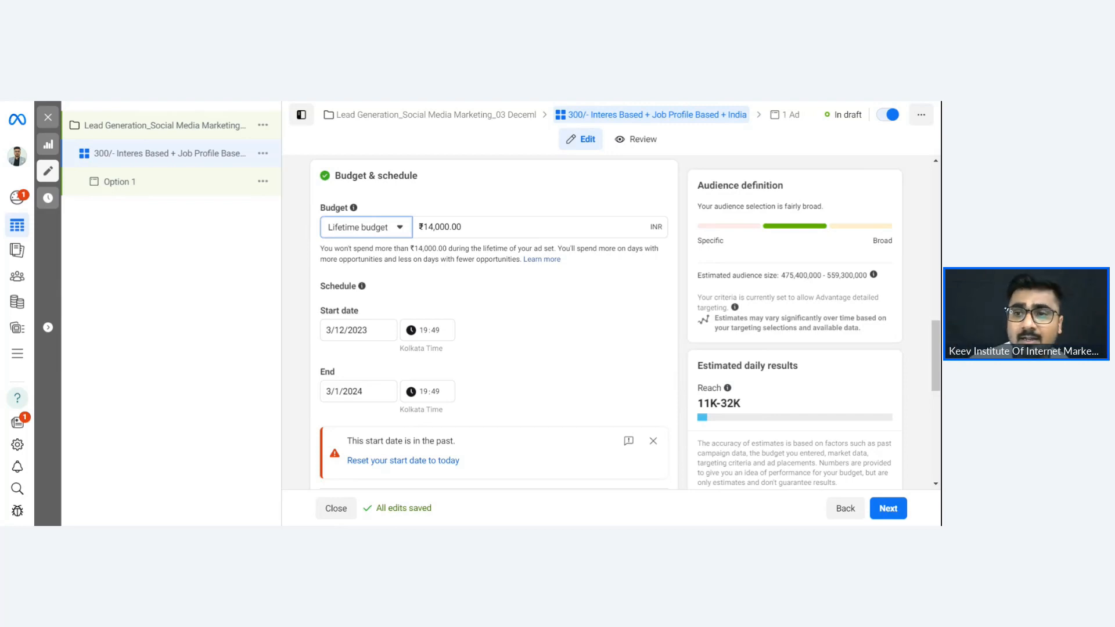
click(373, 229)
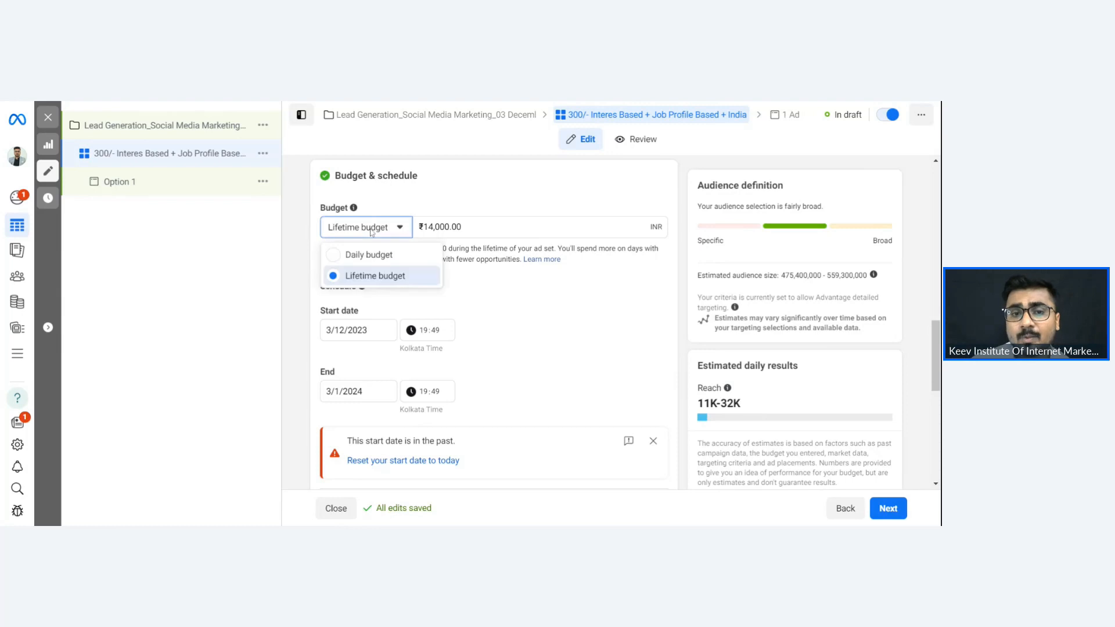
click(361, 262)
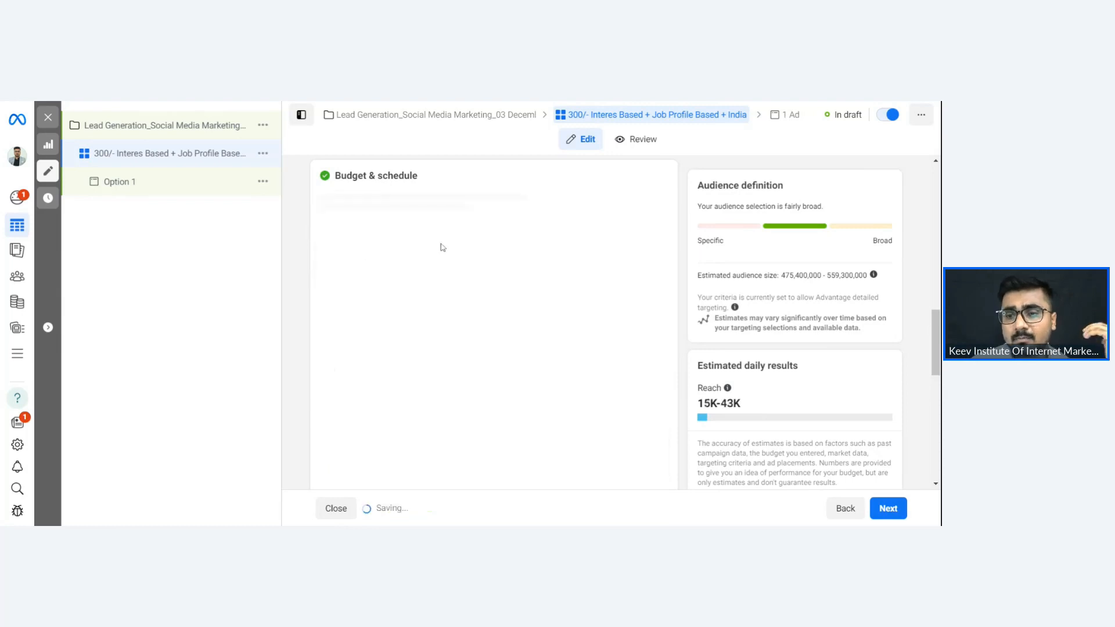
- Set the daily budget to ₹300 and remove the end date from the ad set's schedule
drag(438, 227, 406, 227)
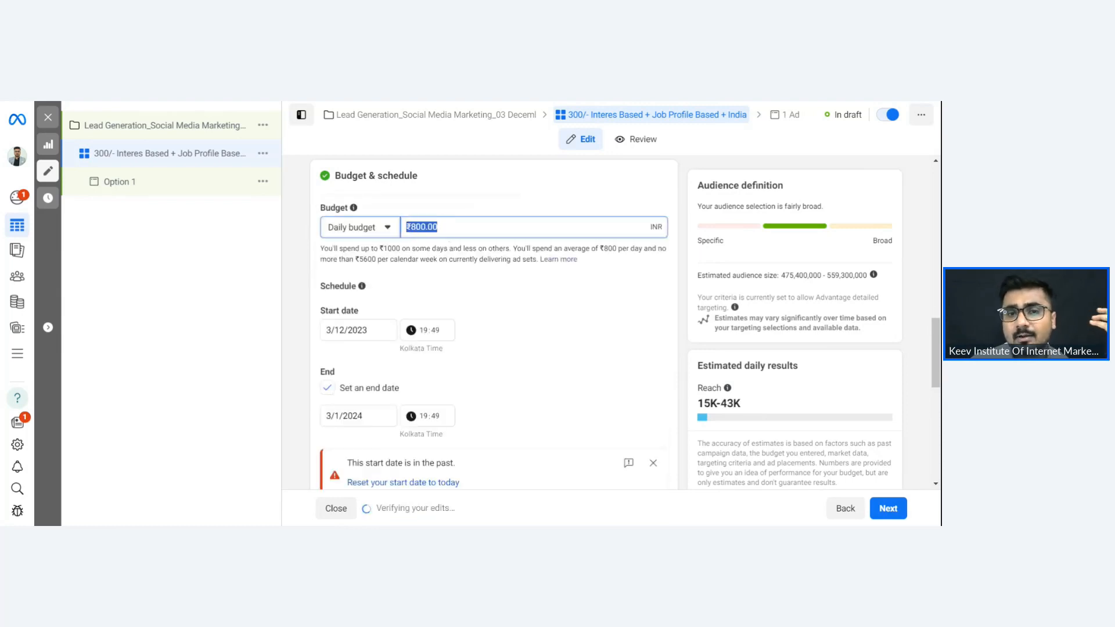
text(300)
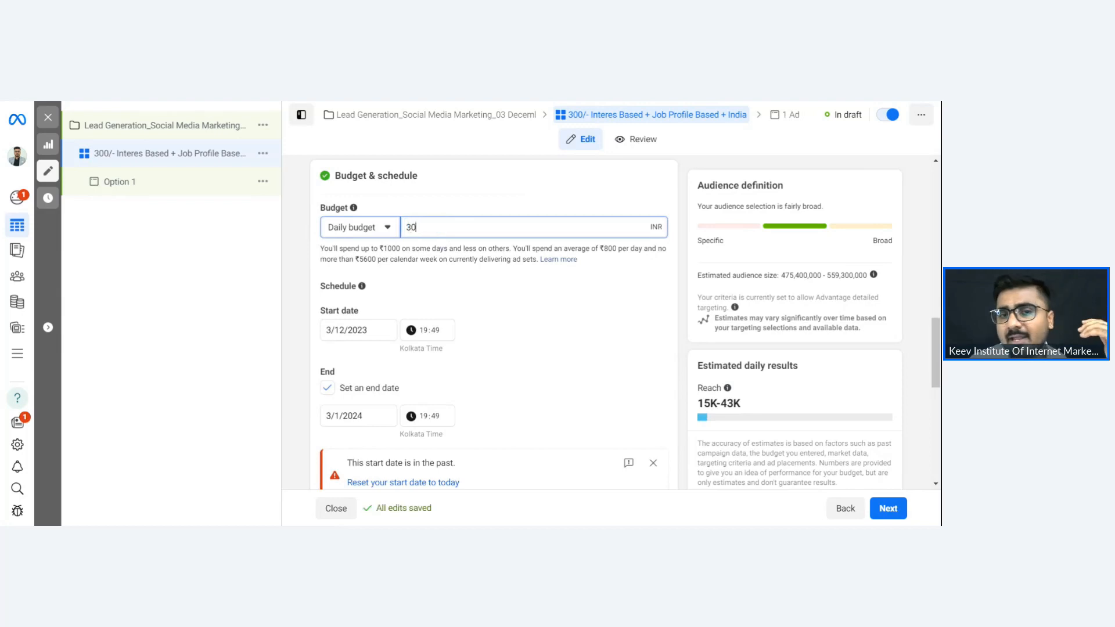
click(459, 216)
scroll(459, 216, down, 2)
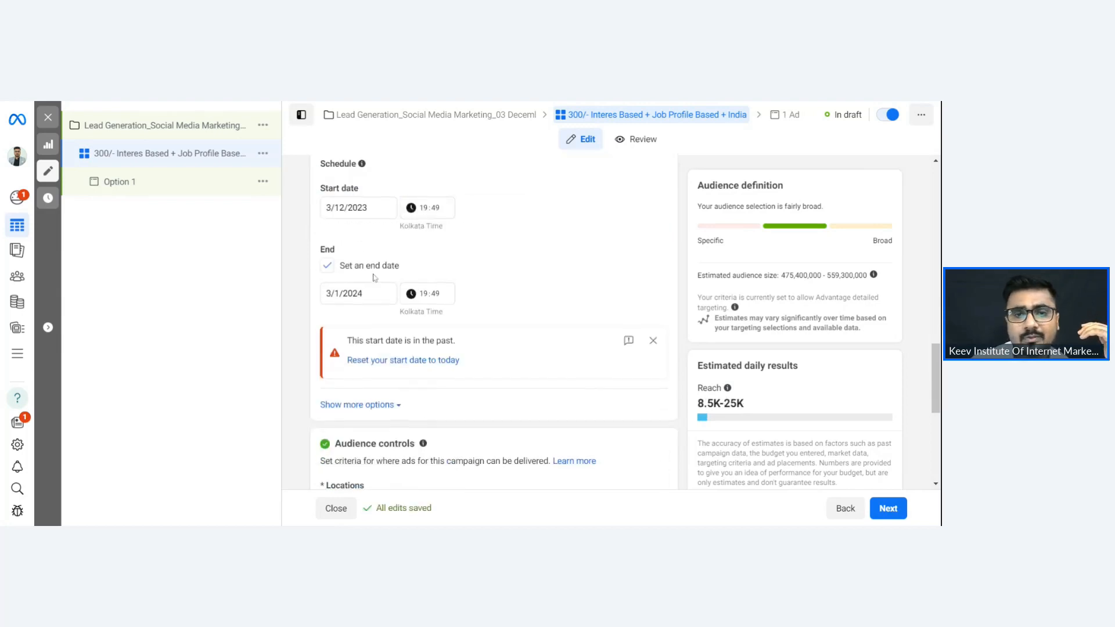
click(329, 265)
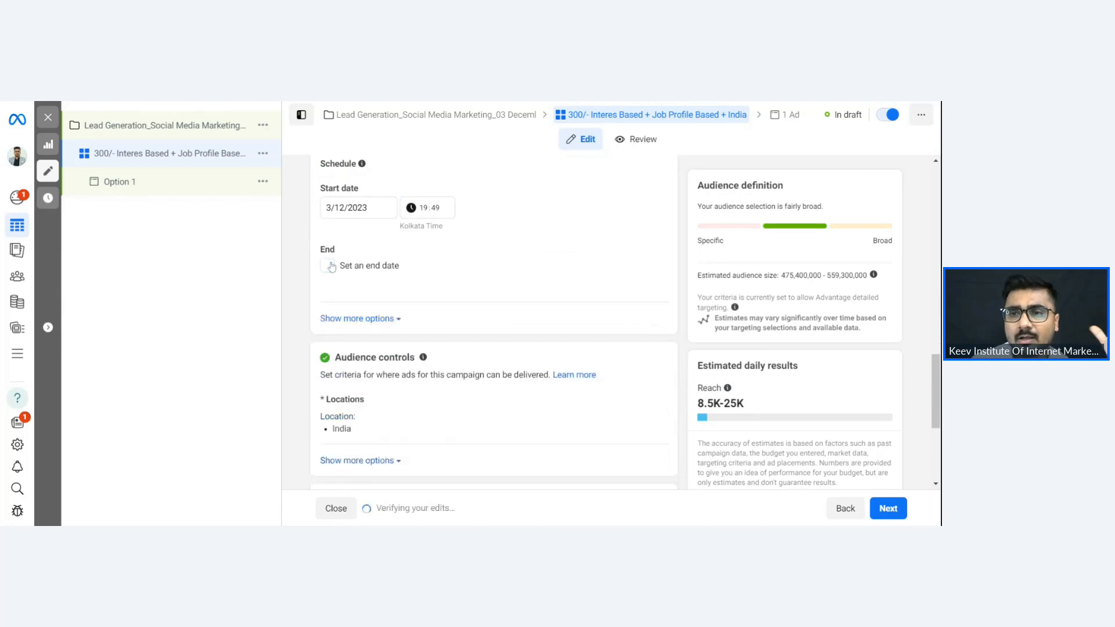
- Replace the ad set's Advantage+ audience with the original audience options to expose the location, age, gender and detailed targeting settings
scroll(513, 319, down, 2)
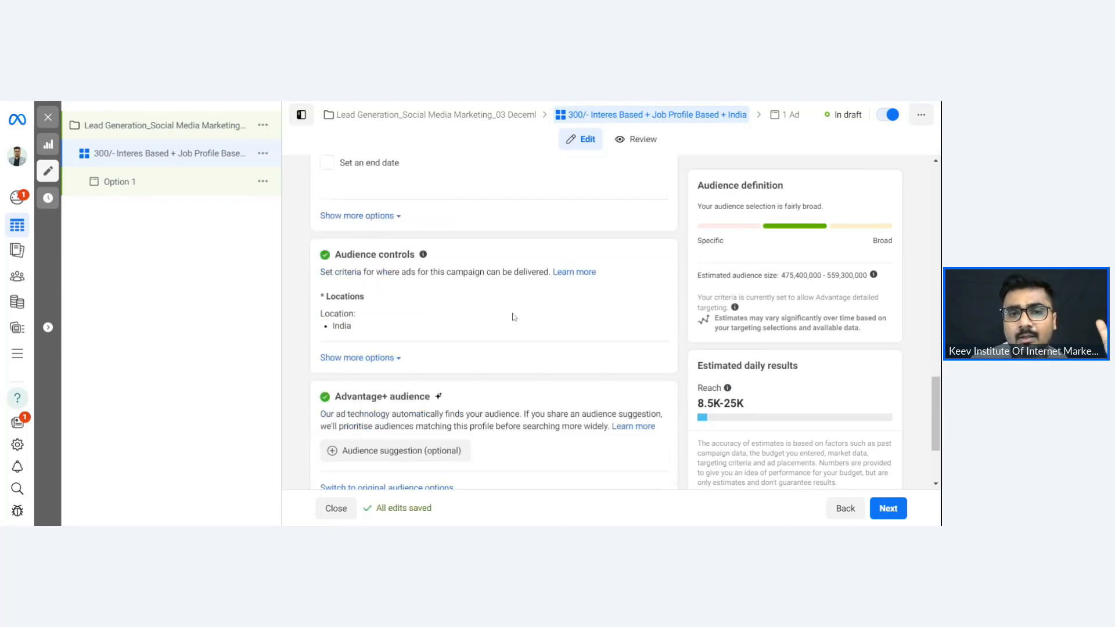
scroll(513, 317, up, 5)
scroll(513, 317, down, 6)
scroll(512, 316, up, 1)
mouse_move(374, 284)
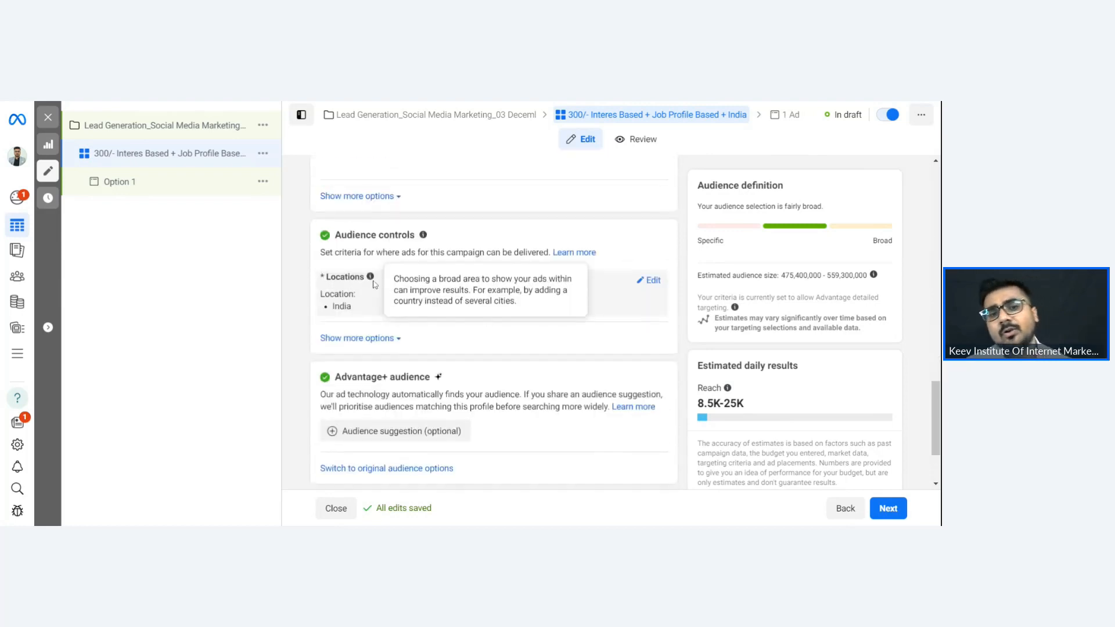
scroll(375, 284, down, 1)
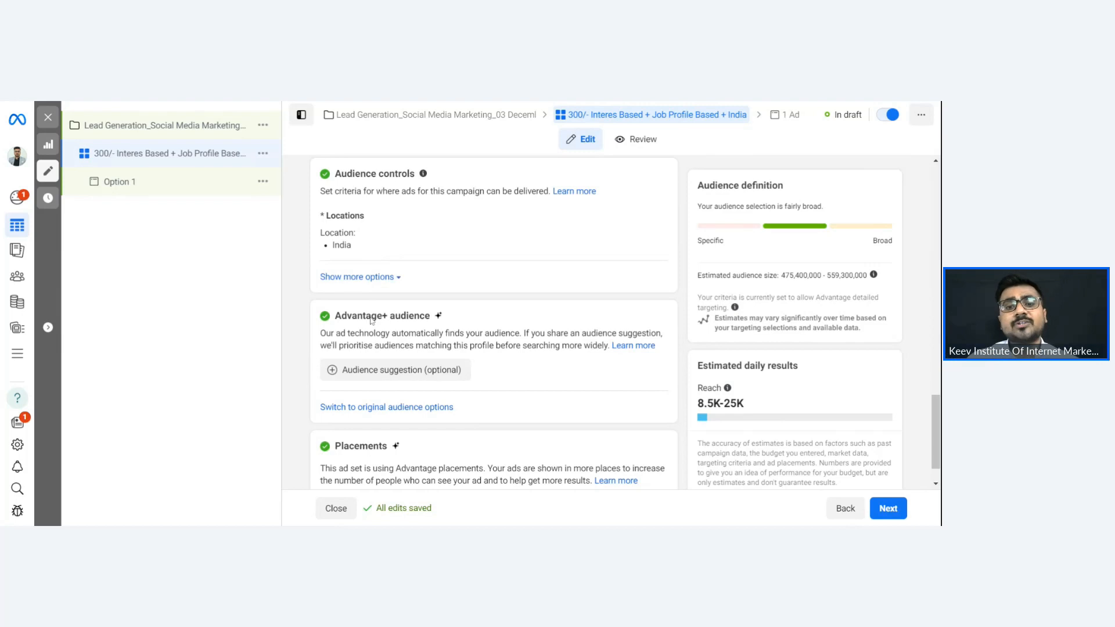
scroll(464, 365, up, 10)
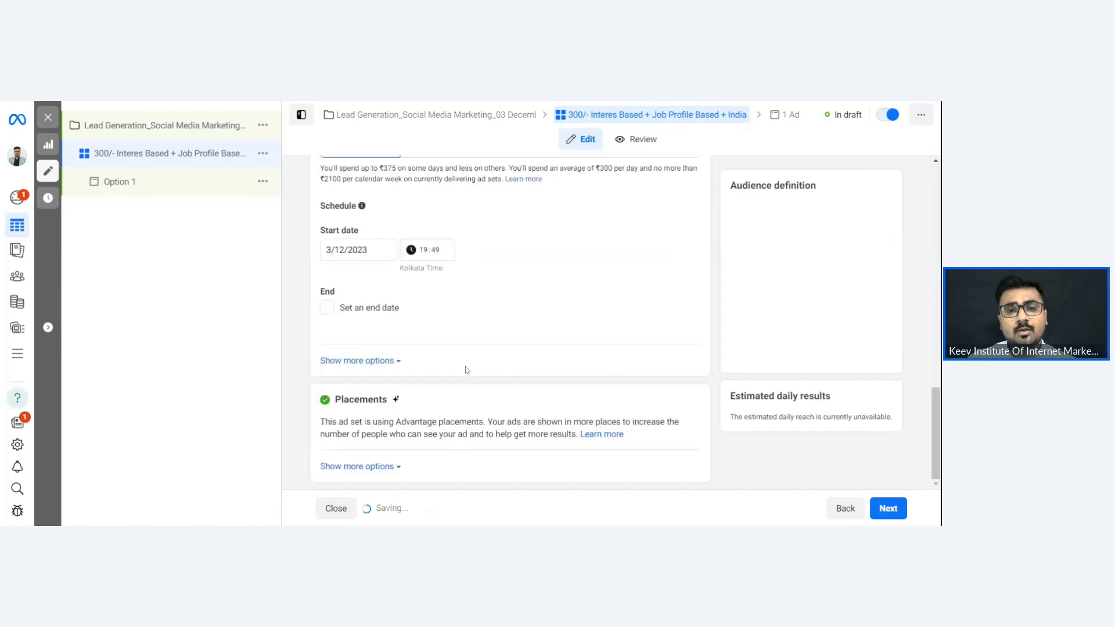
scroll(471, 364, down, 8)
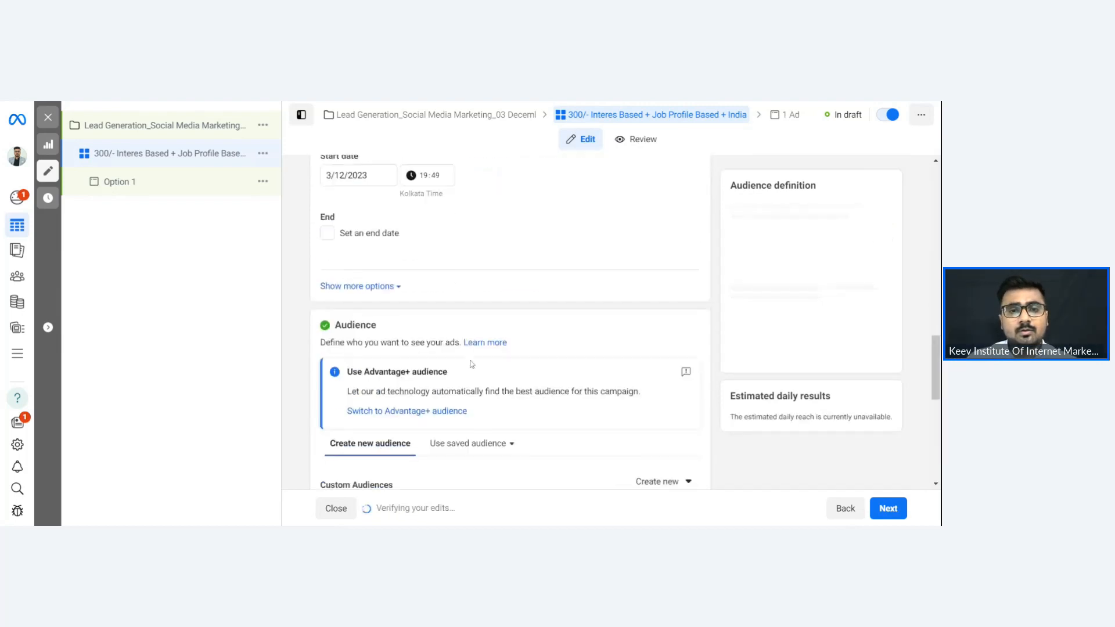
scroll(472, 364, down, 2)
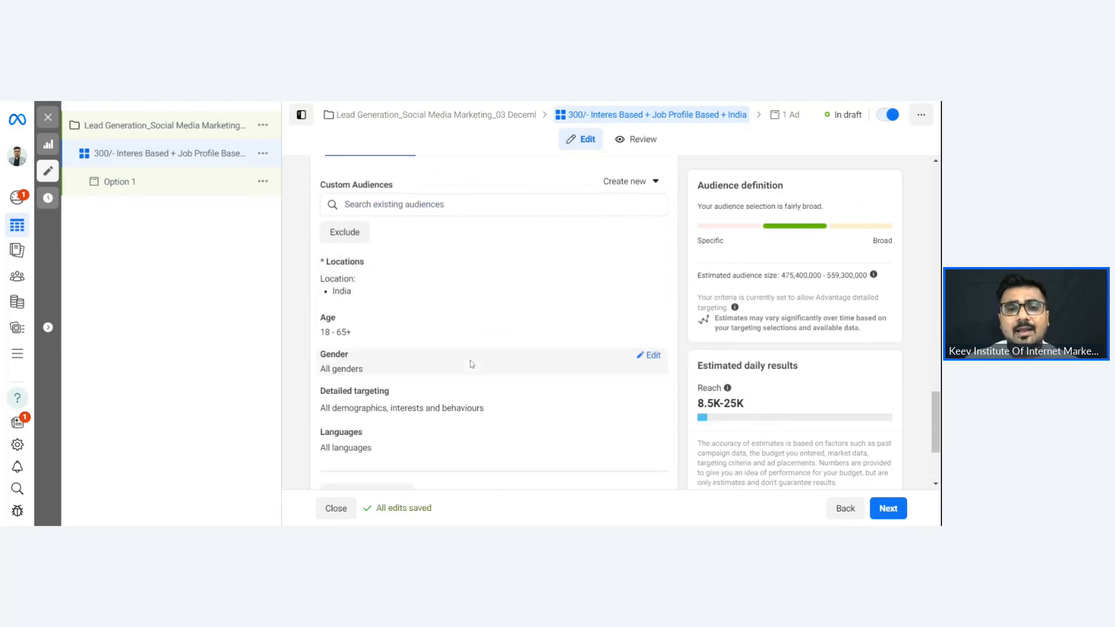
- Review the ad set's audience settings and open the location targeting for India to read who it reaches
scroll(472, 363, down, 1)
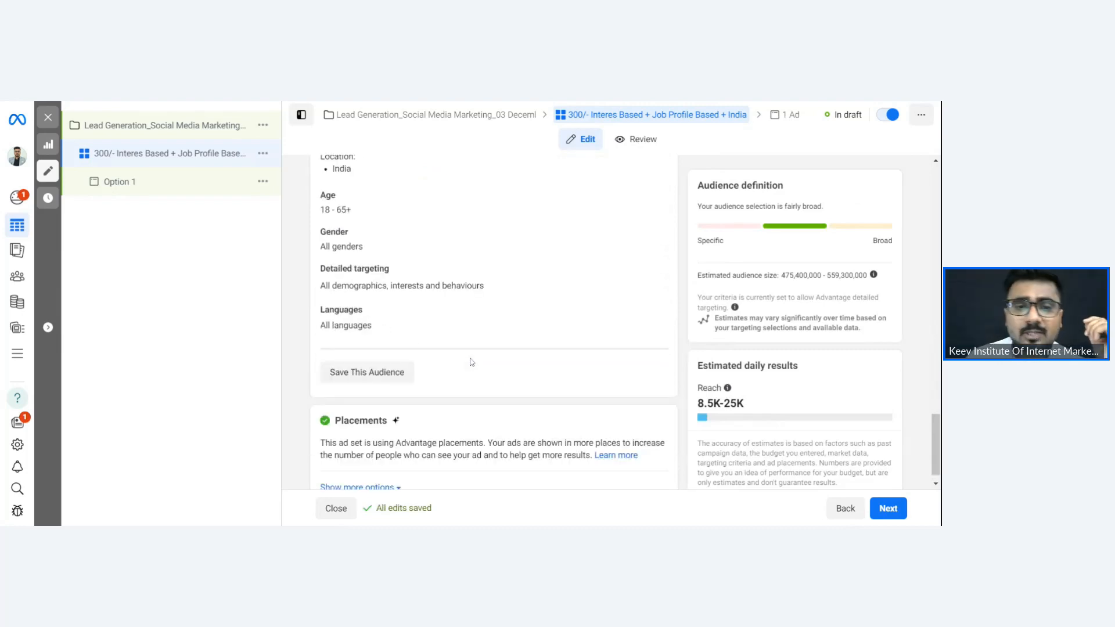
scroll(472, 361, up, 1)
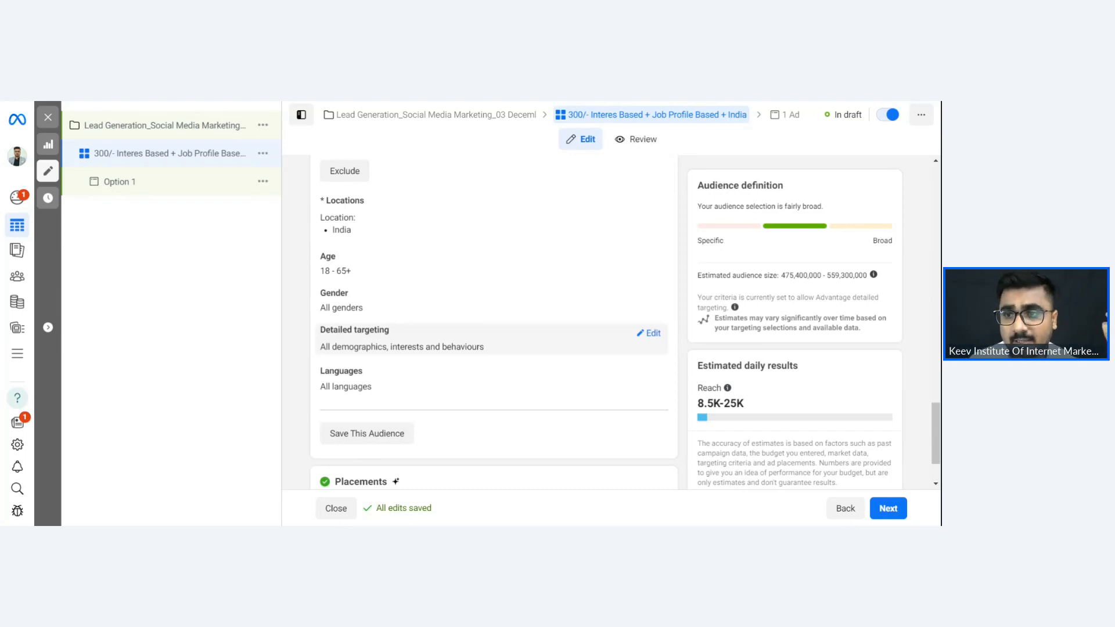
scroll(443, 327, up, 2)
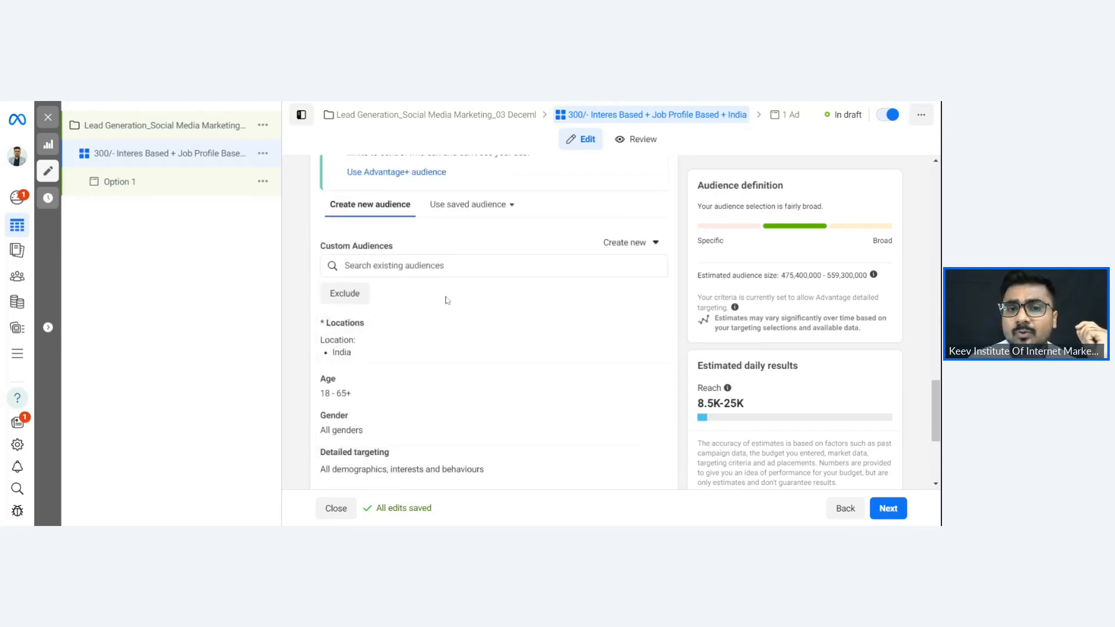
scroll(446, 298, down, 3)
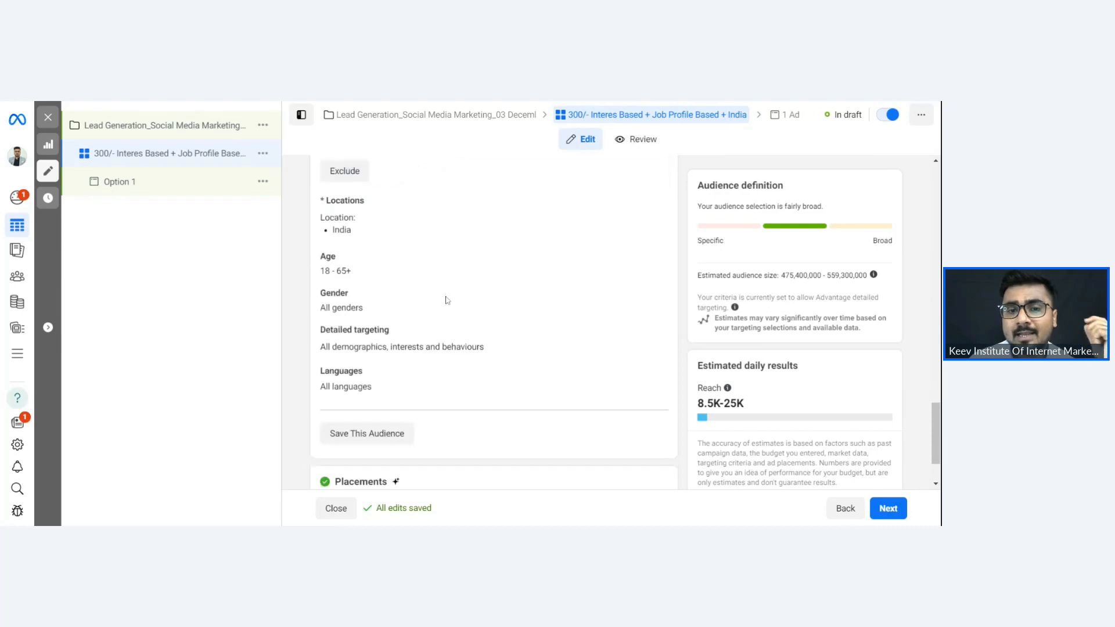
scroll(445, 300, up, 1)
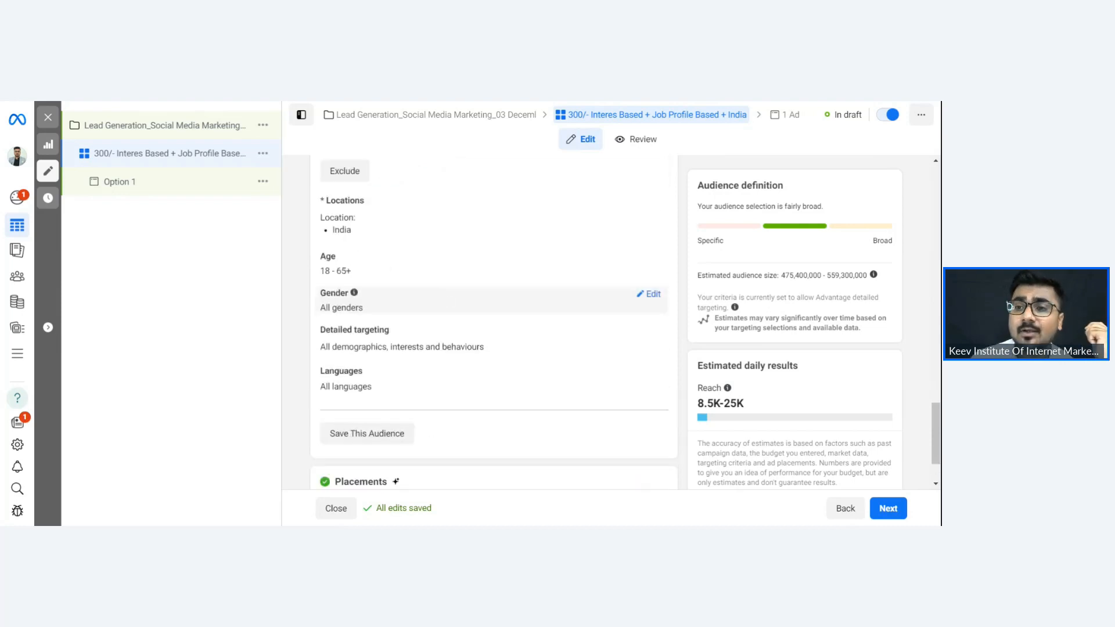
scroll(446, 298, up, 2)
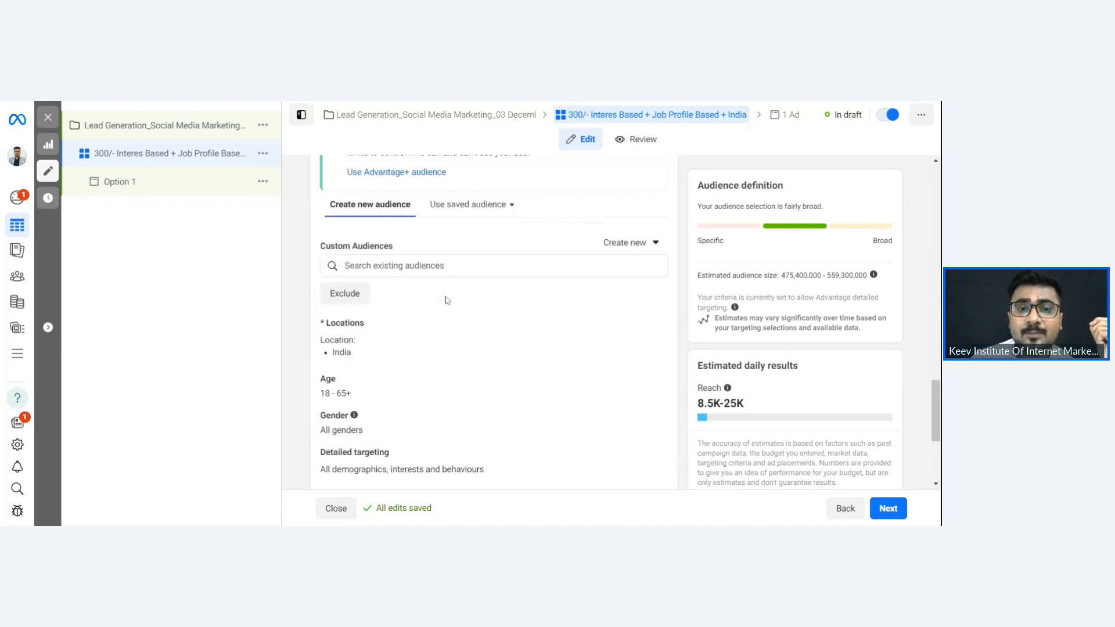
scroll(406, 296, down, 1)
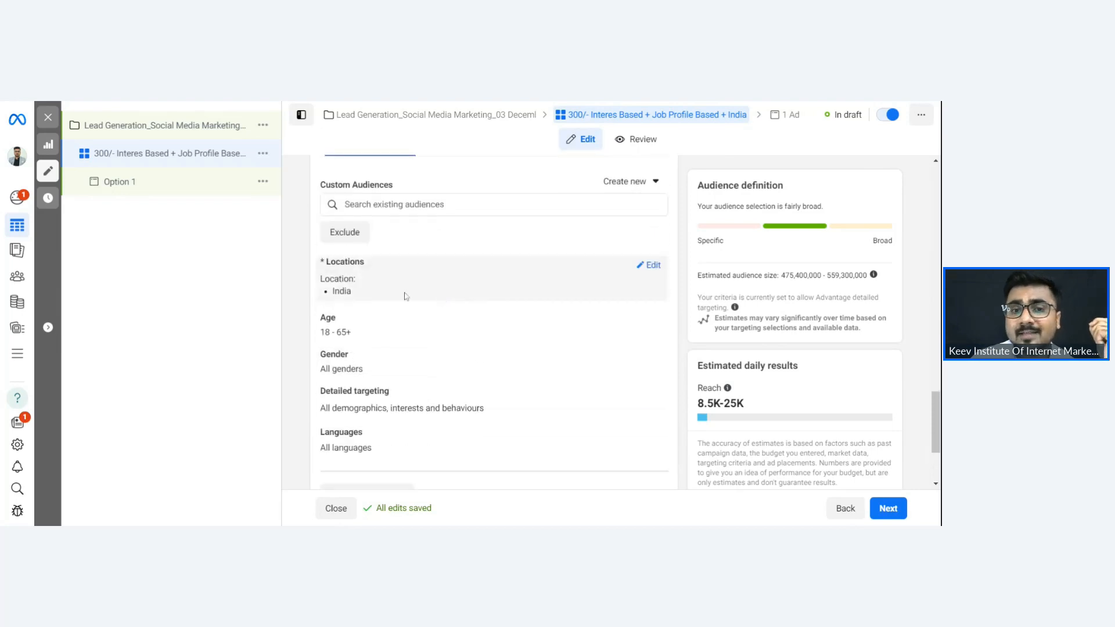
click(647, 267)
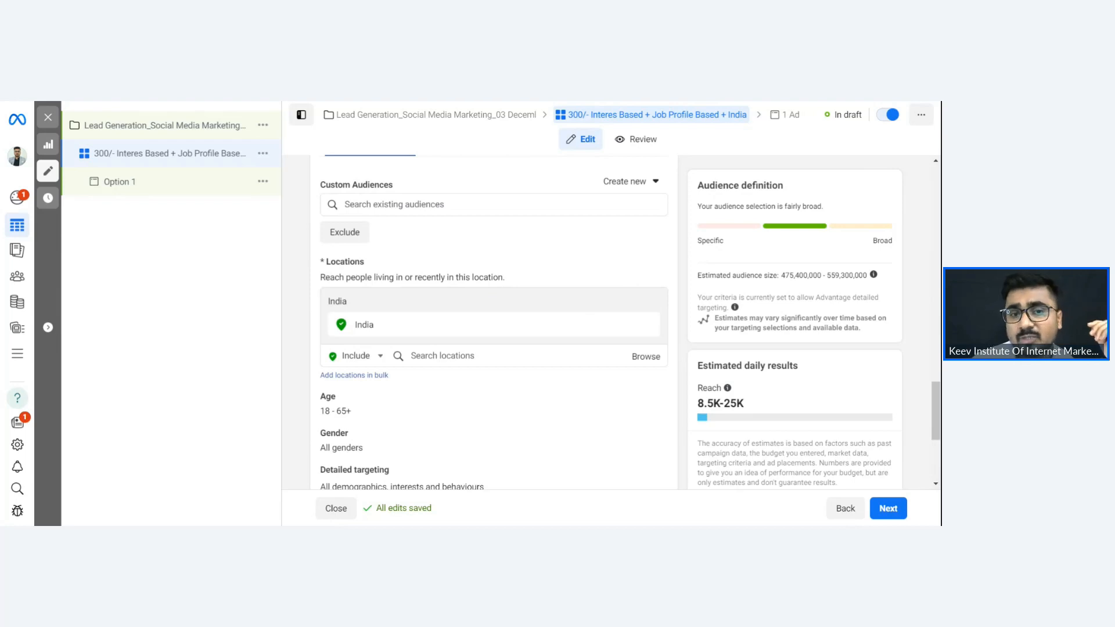
drag(320, 278, 518, 274)
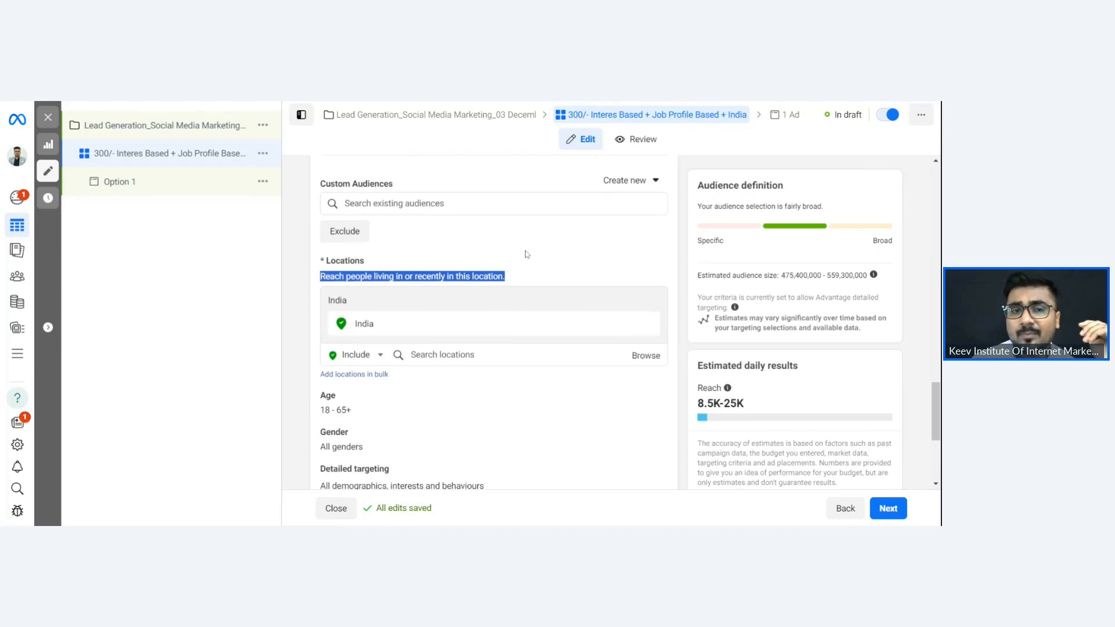
- Set the minimum age of the ad set's audience to 27
scroll(506, 286, down, 1)
scroll(505, 286, down, 1)
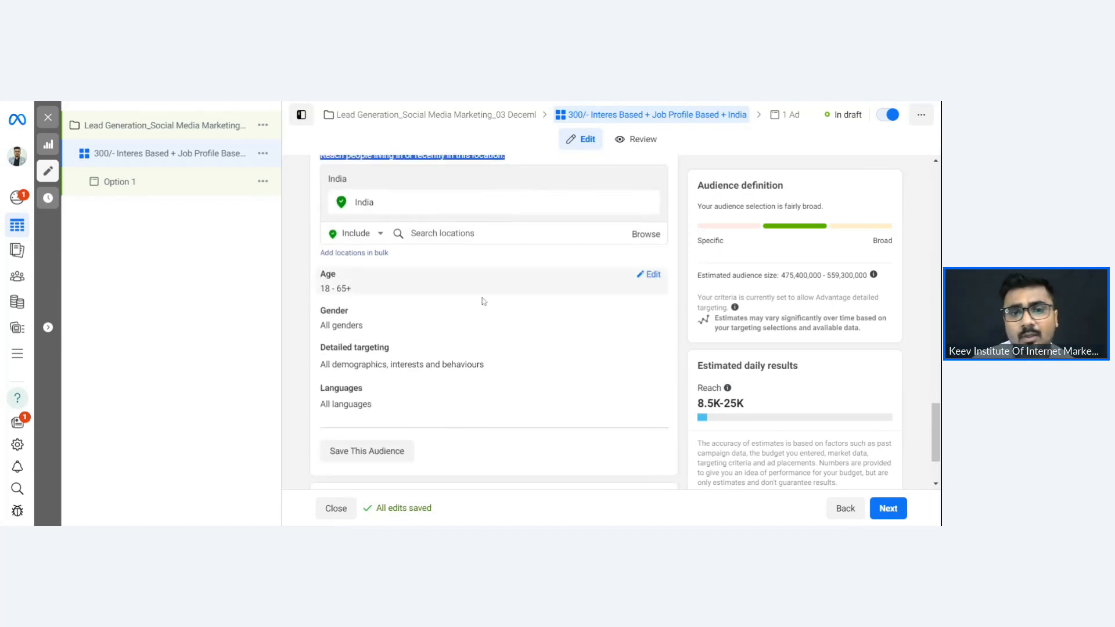
click(648, 281)
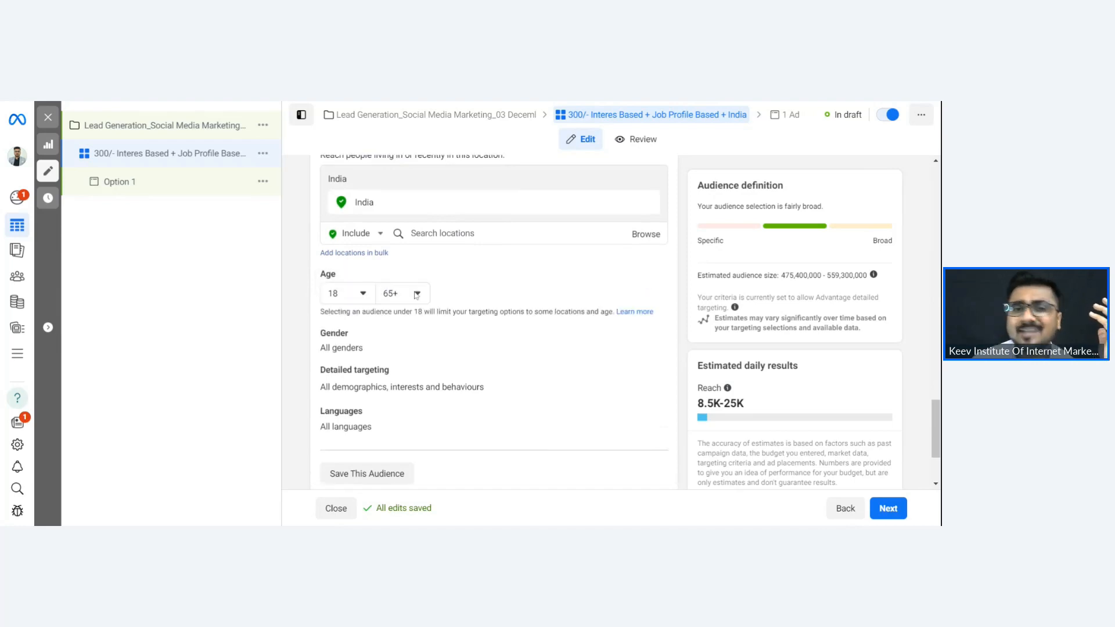
click(352, 294)
scroll(360, 343, down, 2)
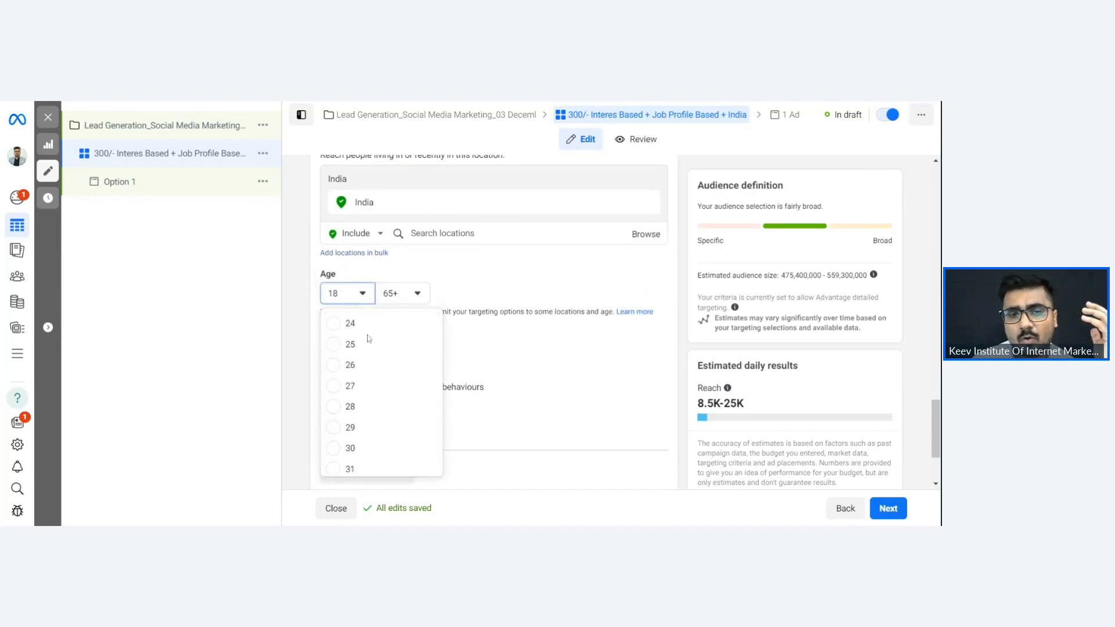
click(350, 386)
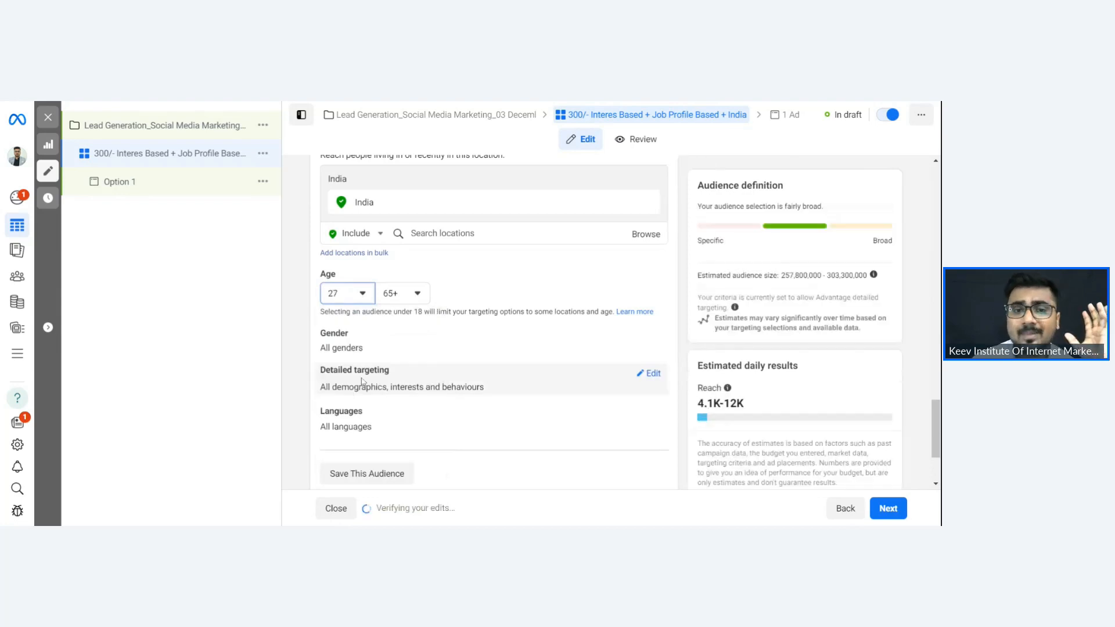
click(477, 291)
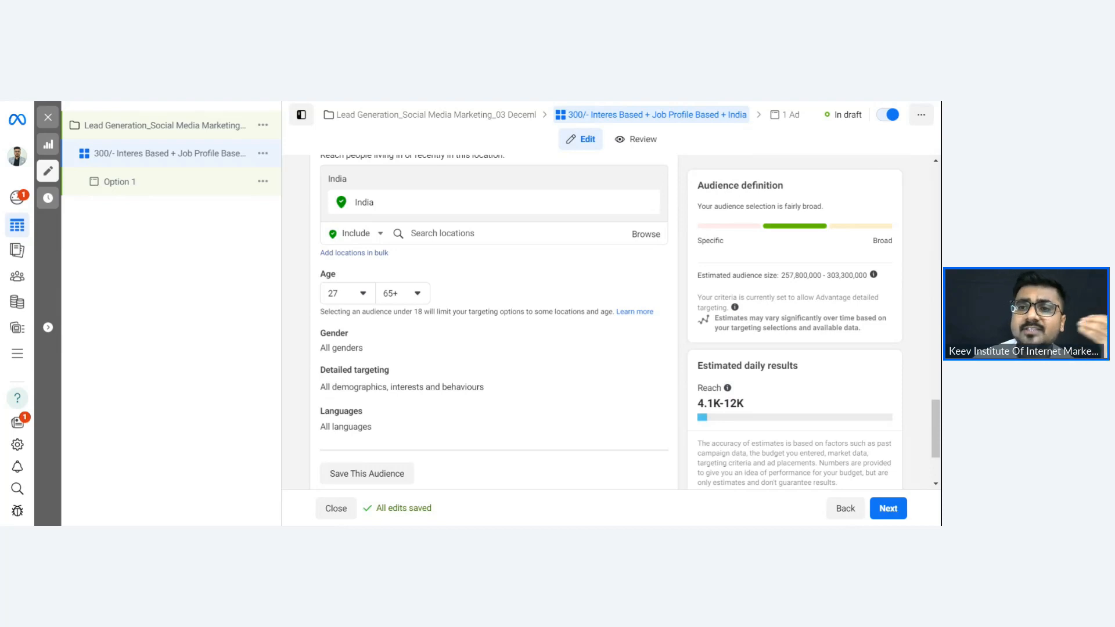
- Open the audience's gender options and detailed targeting settings for editing
scroll(477, 290, down, 1)
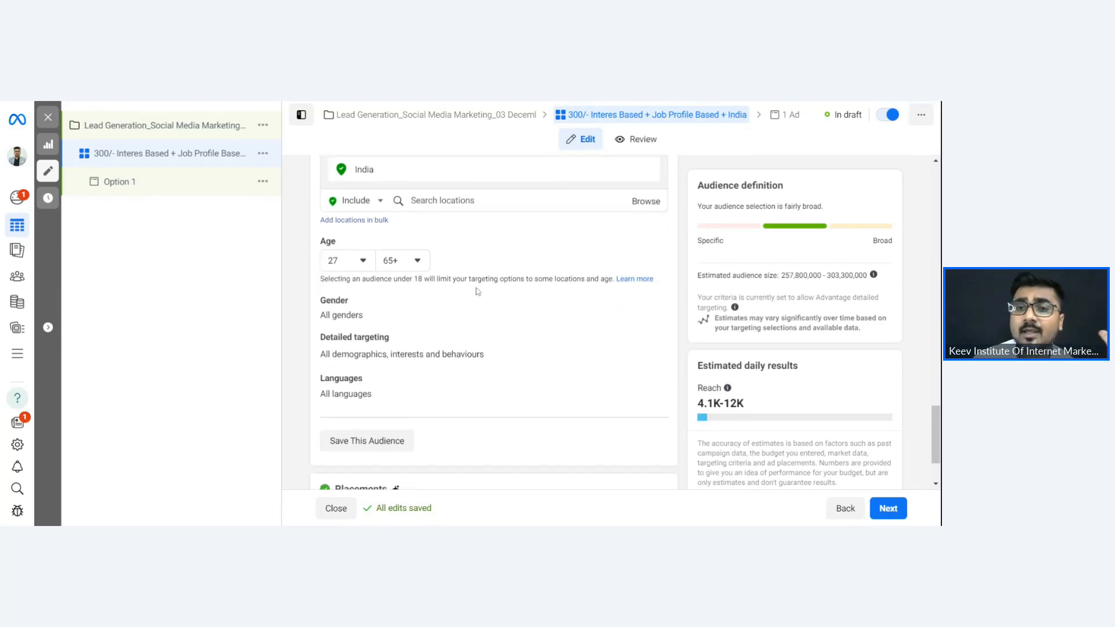
scroll(478, 291, down, 1)
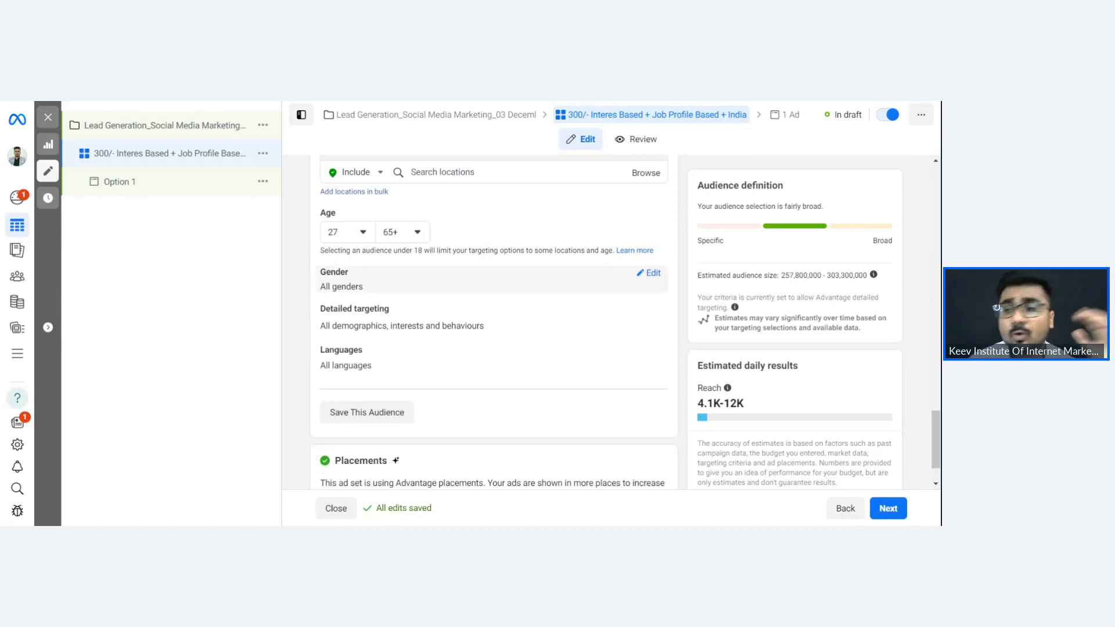
click(648, 273)
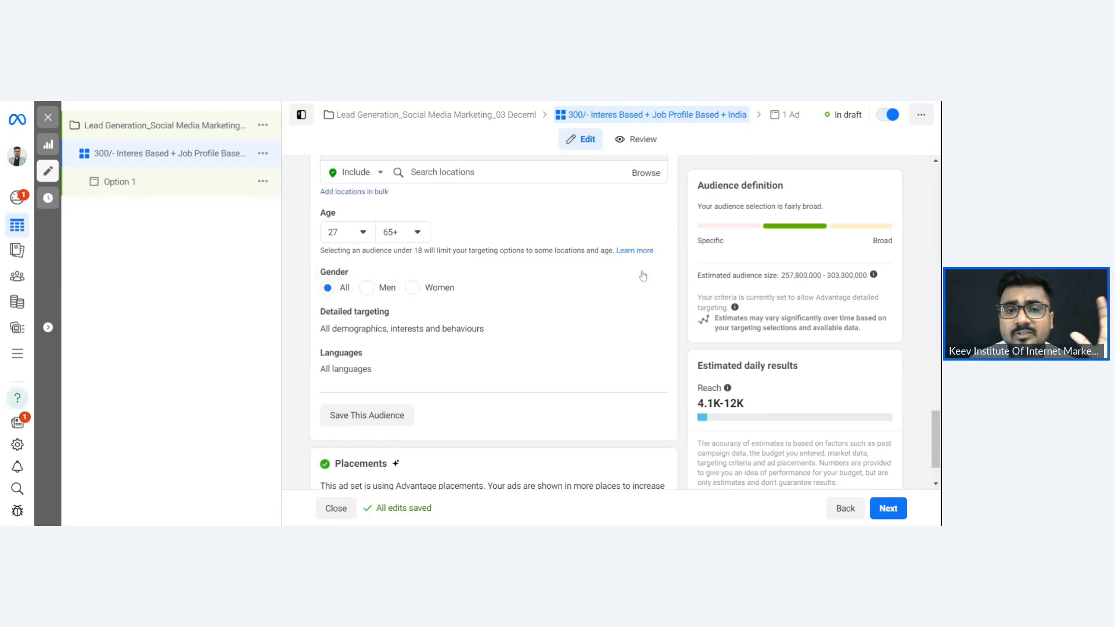
scroll(580, 281, down, 1)
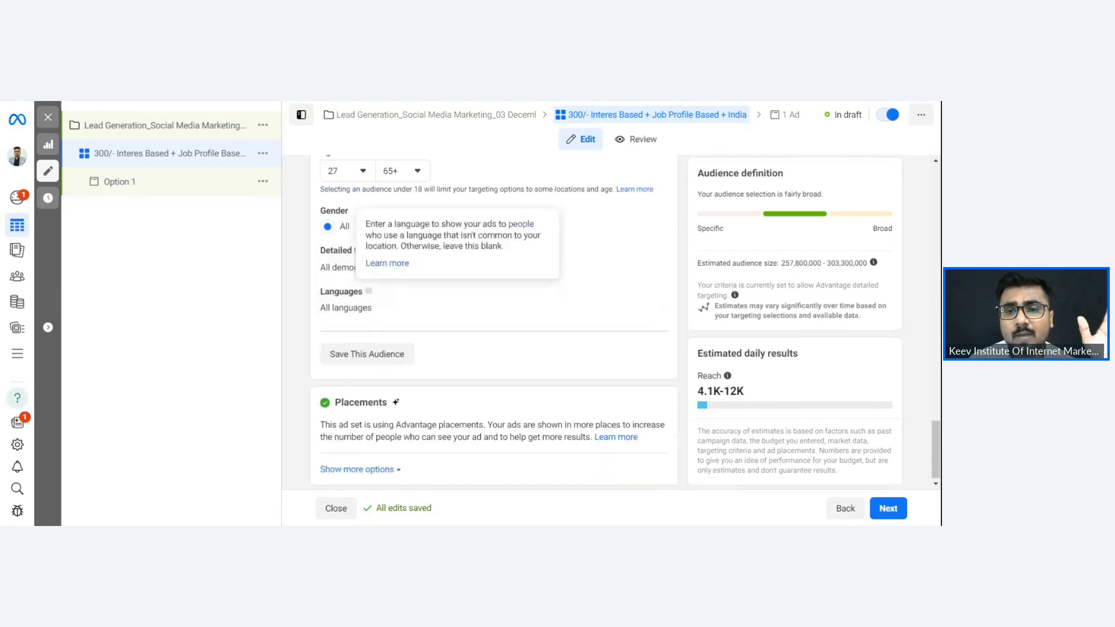
click(653, 261)
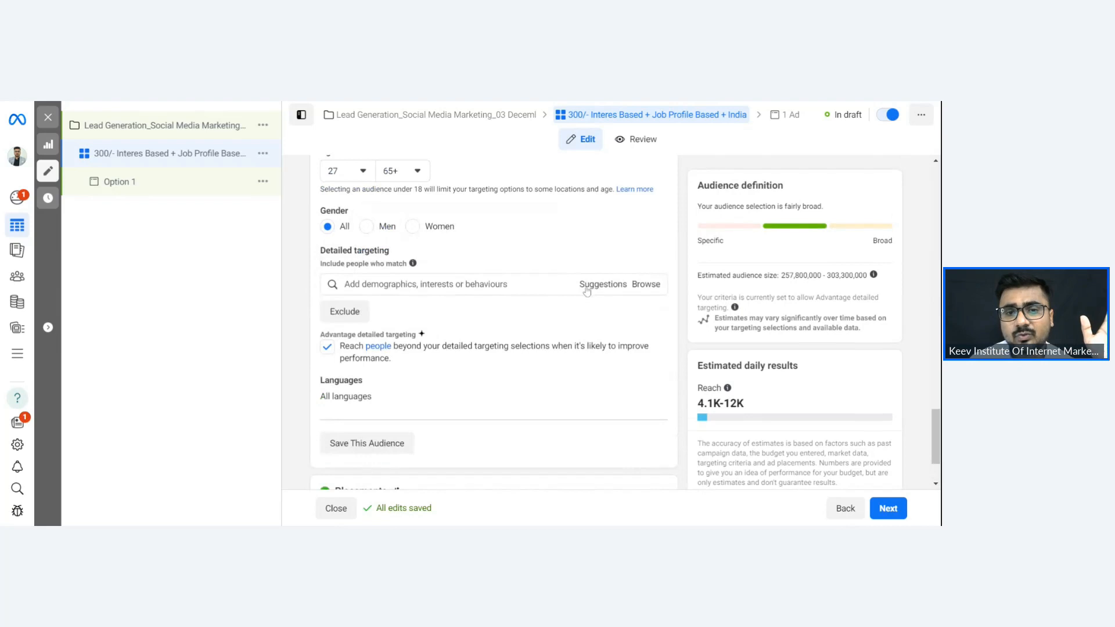
- Browse the detailed targeting categories for demographics, interests and behaviours, then close the category list
click(645, 284)
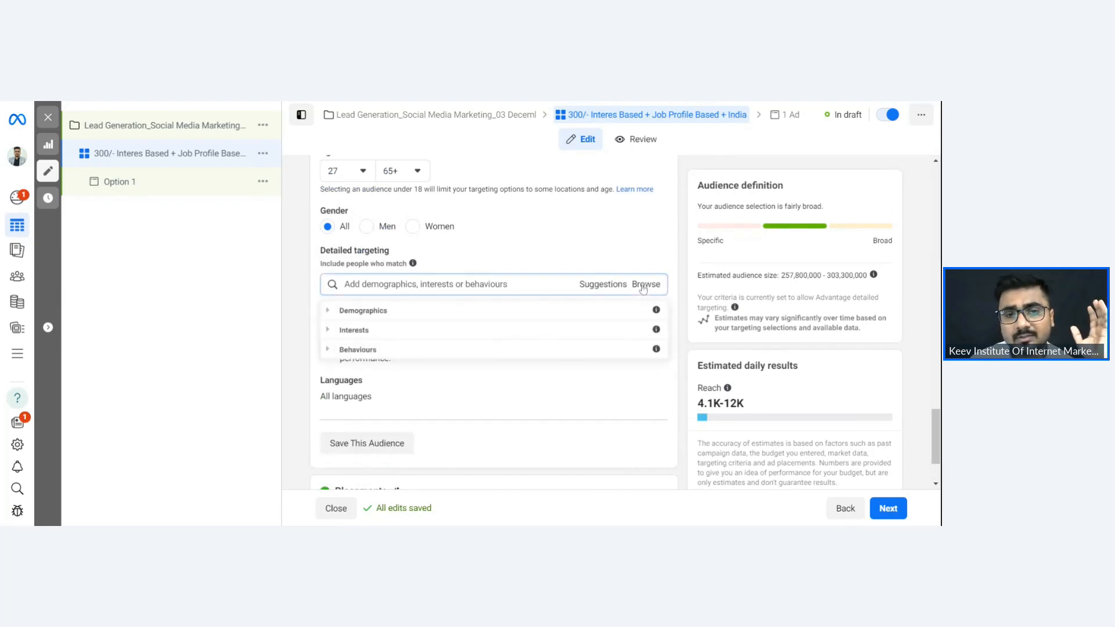
scroll(688, 249, down, 2)
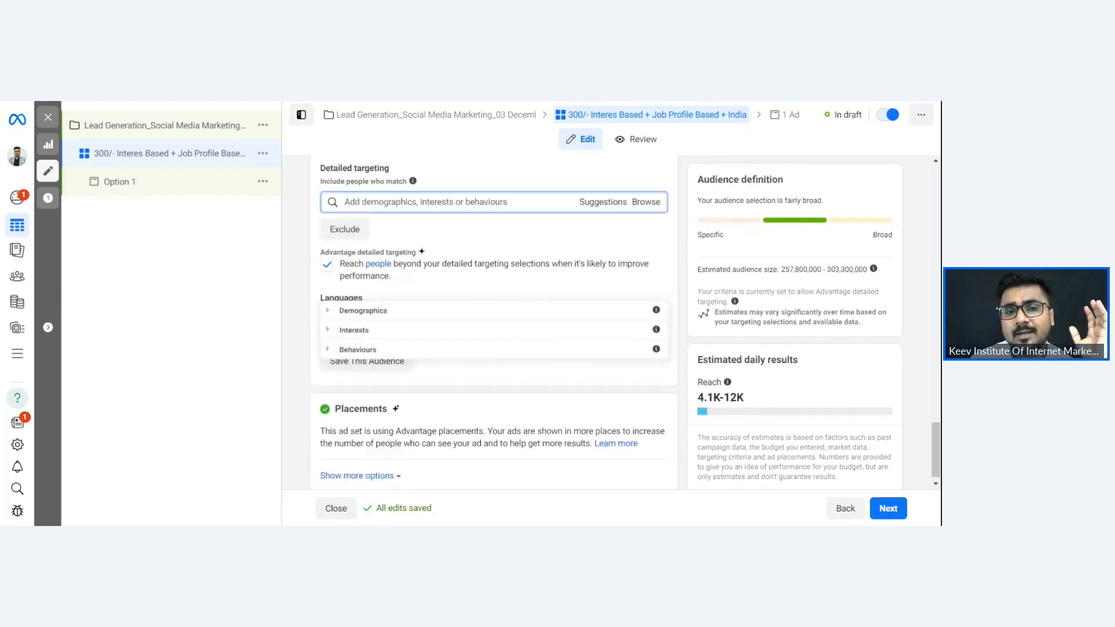
click(643, 192)
click(638, 195)
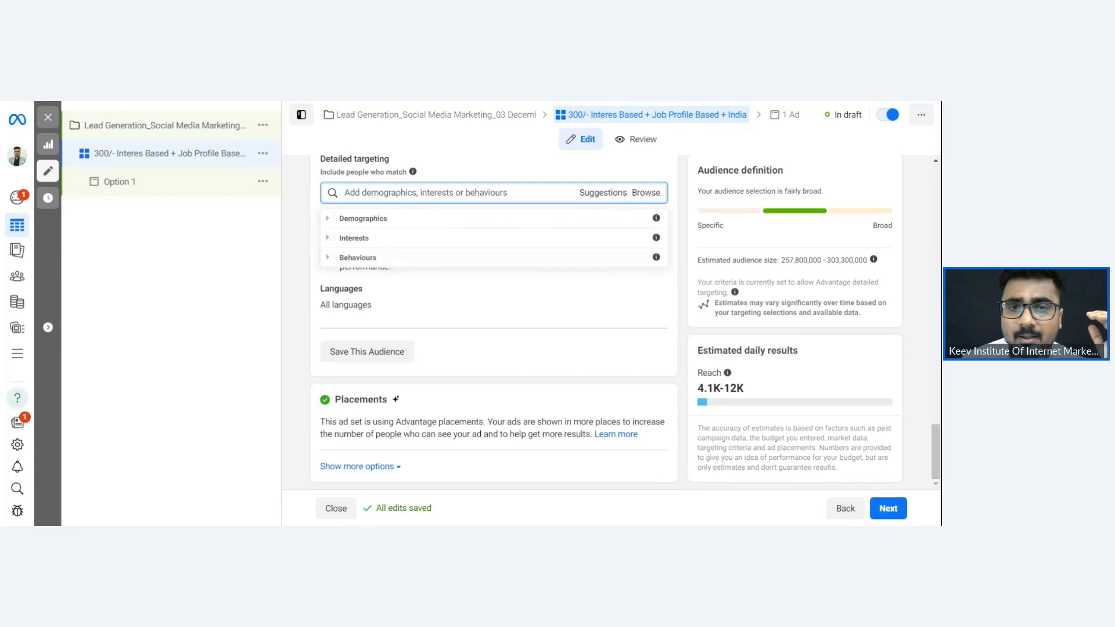
key(Escape)
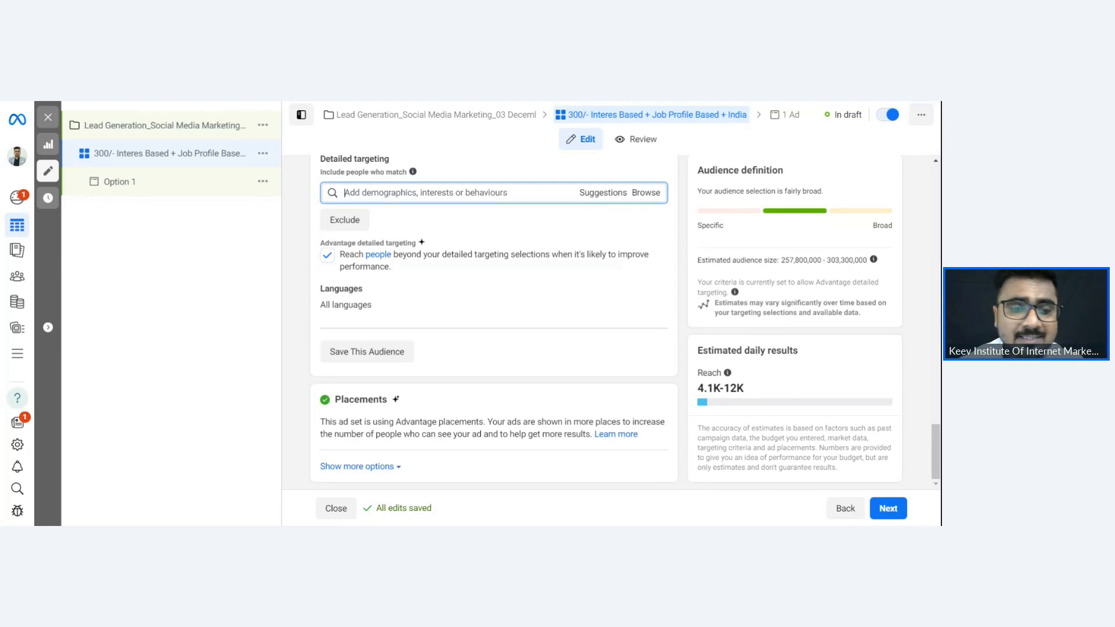
- Search detailed targeting for "digital marketing" and add the Digital marketing (marketing) interest
text(digtia)
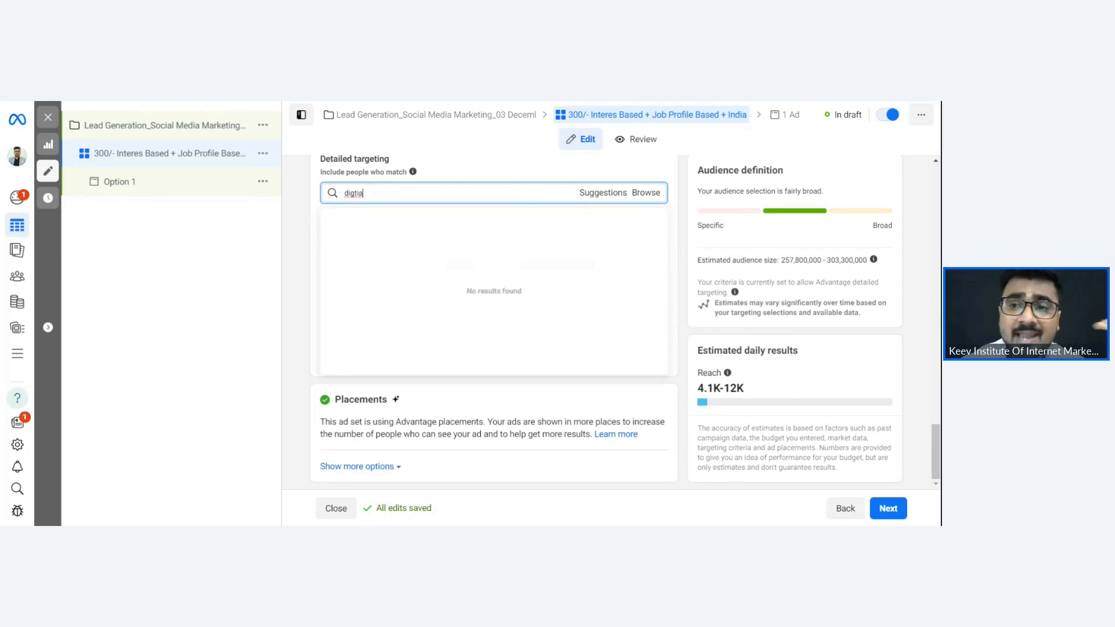
key(BackSpace)
key(BackSpace)
key(BackSpace)
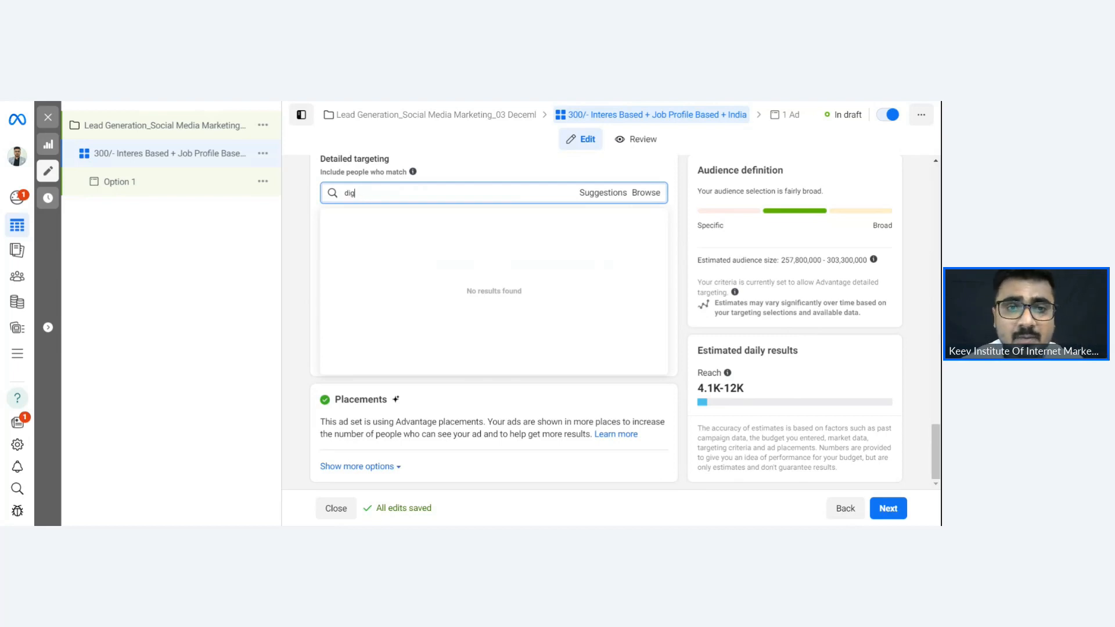
text(ta)
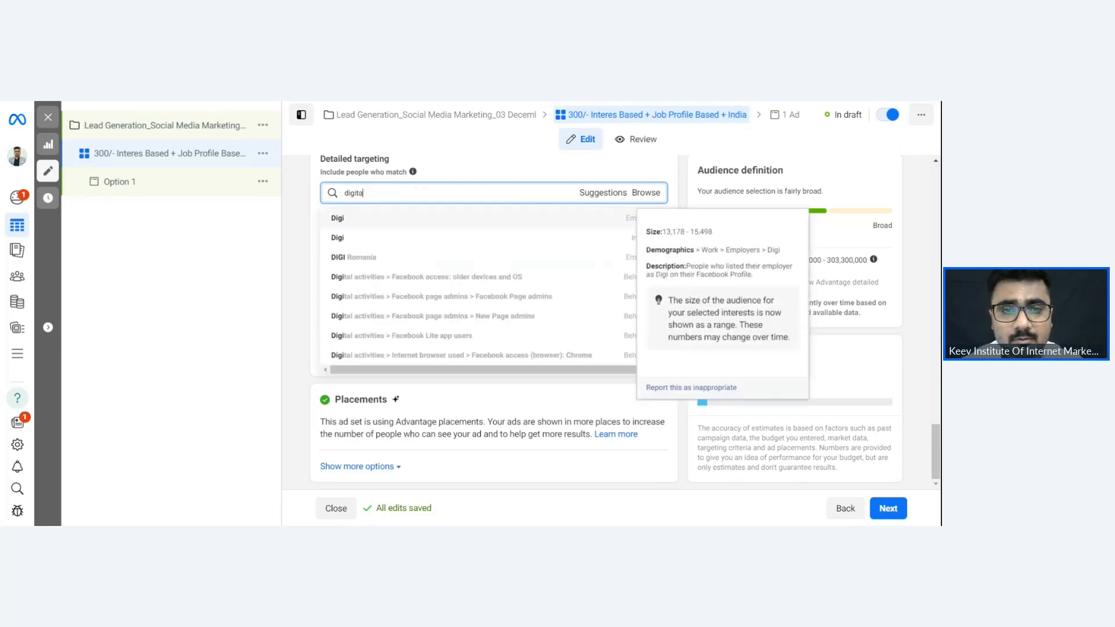
text(l marketing)
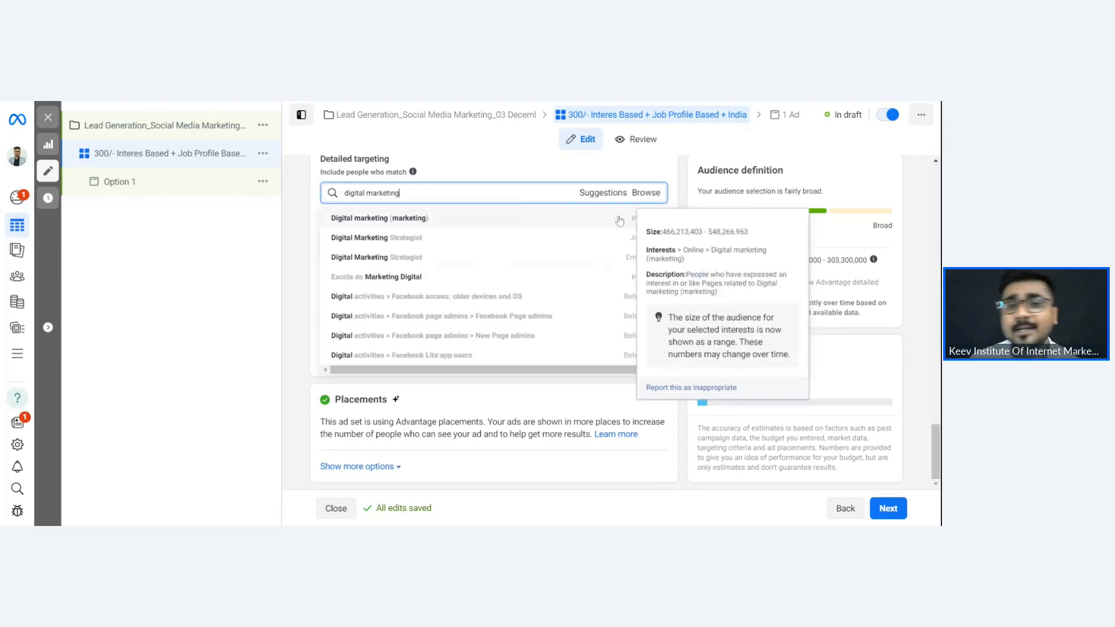
click(619, 219)
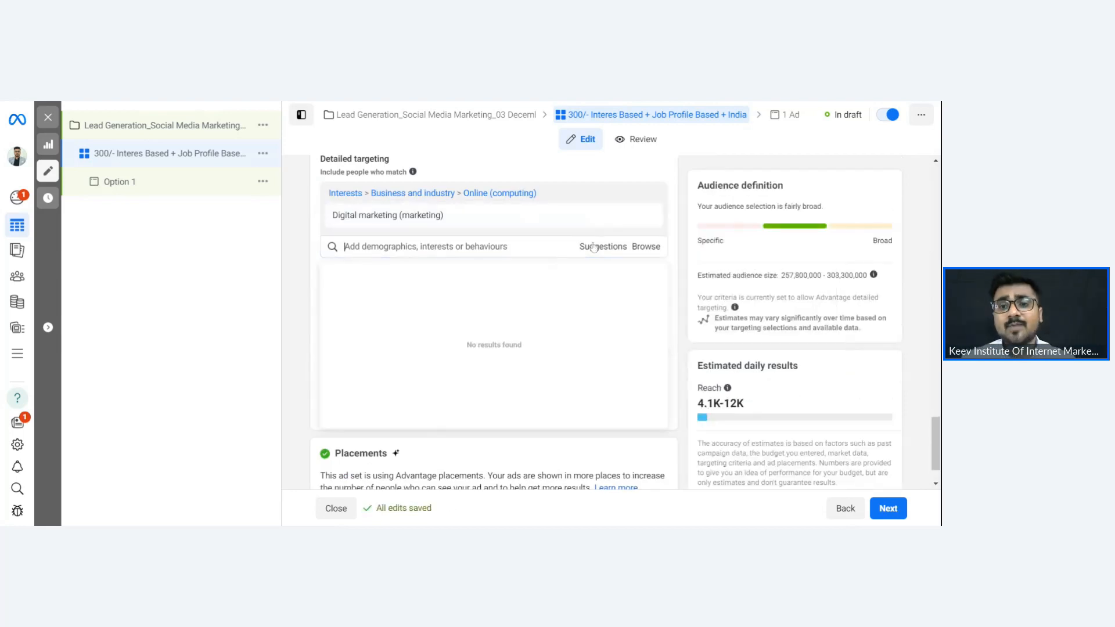
- Add the suggested interests Online advertising (marketing), Social media marketing (marketing), Advertising (marketing) and Advertising agency (marketing) to the detailed targeting
click(586, 256)
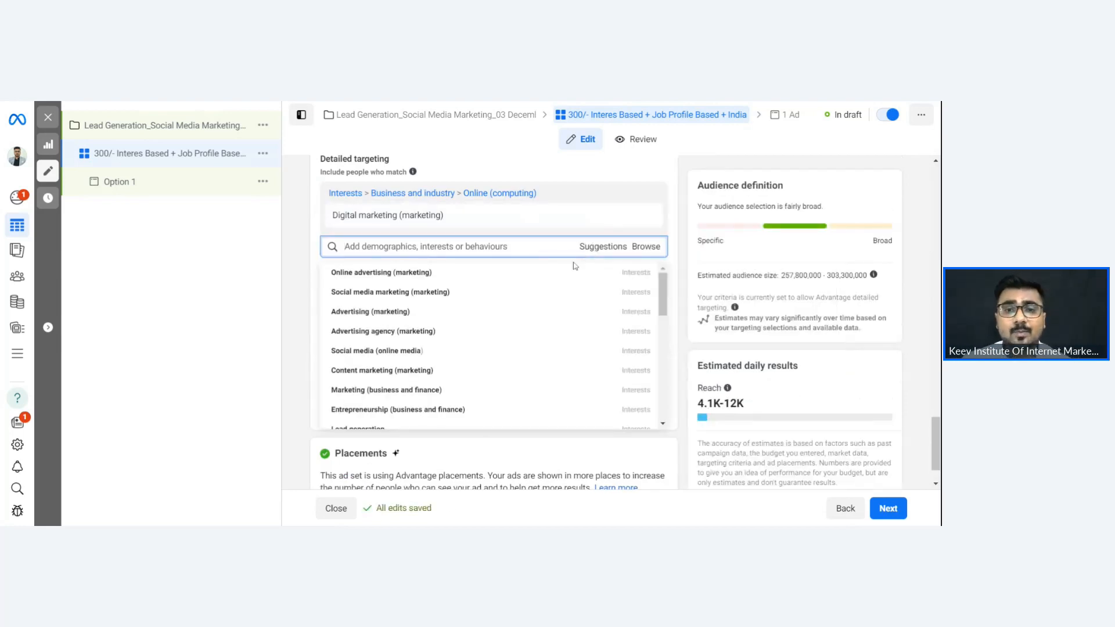
mouse_move(564, 272)
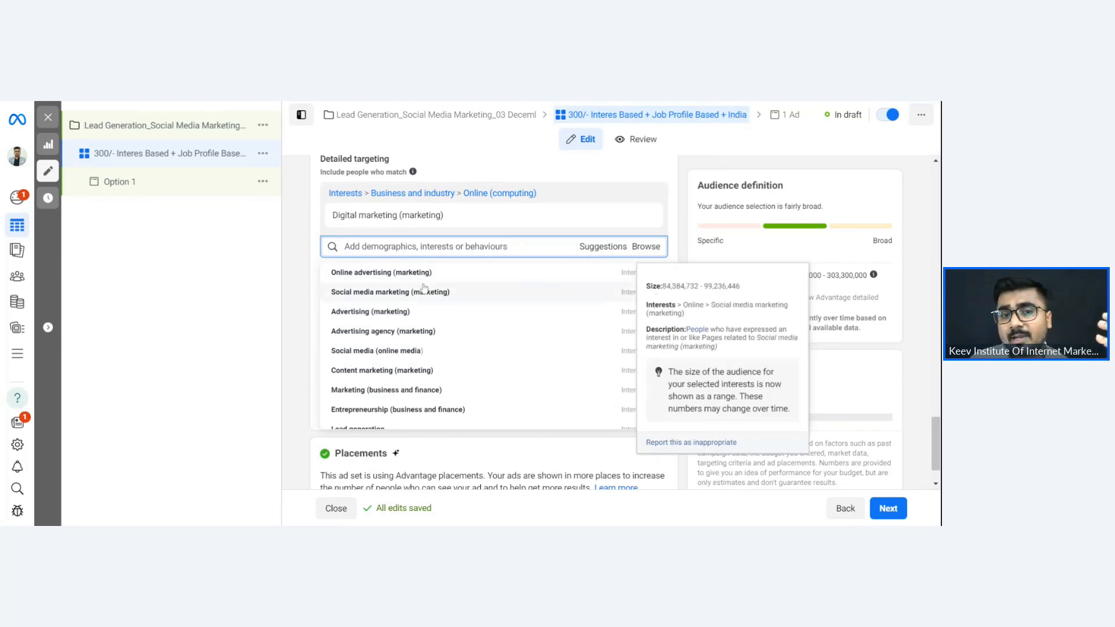
click(374, 274)
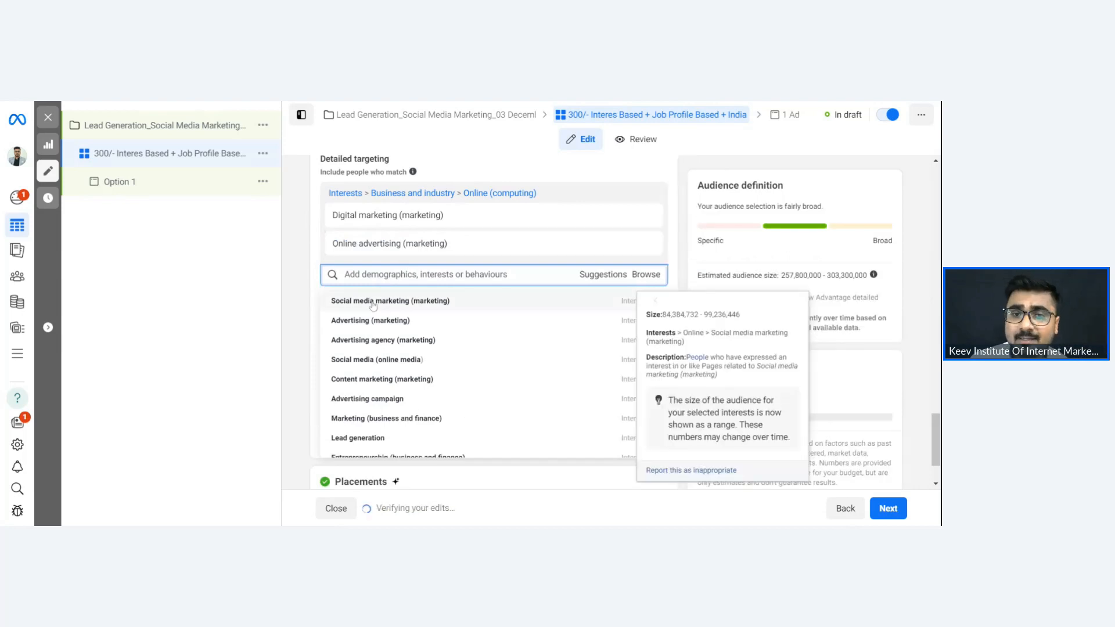
click(373, 301)
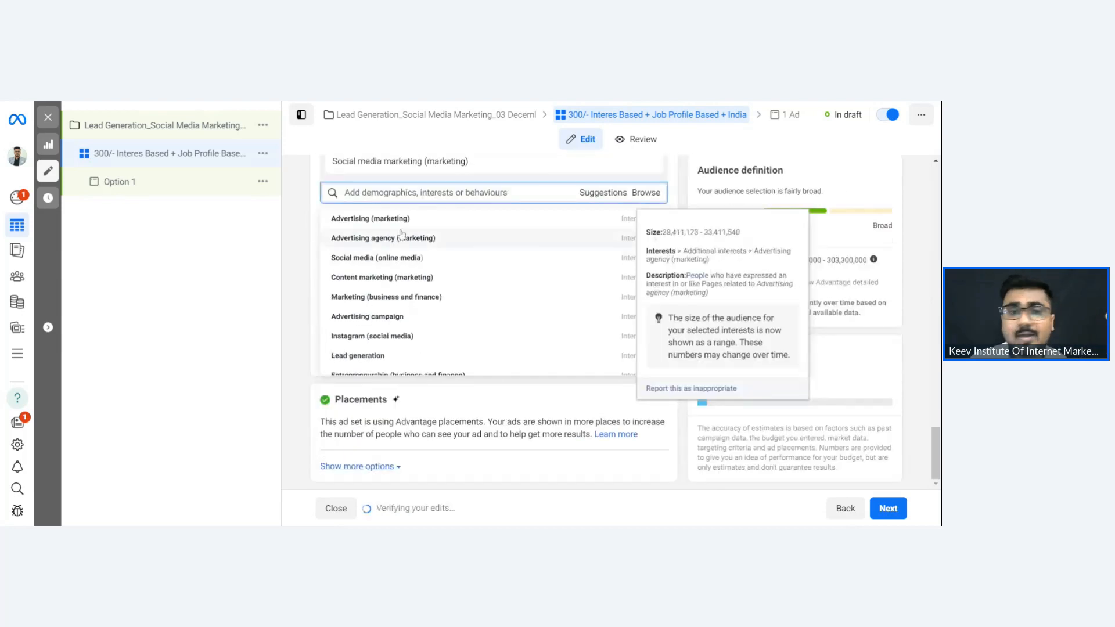
click(409, 221)
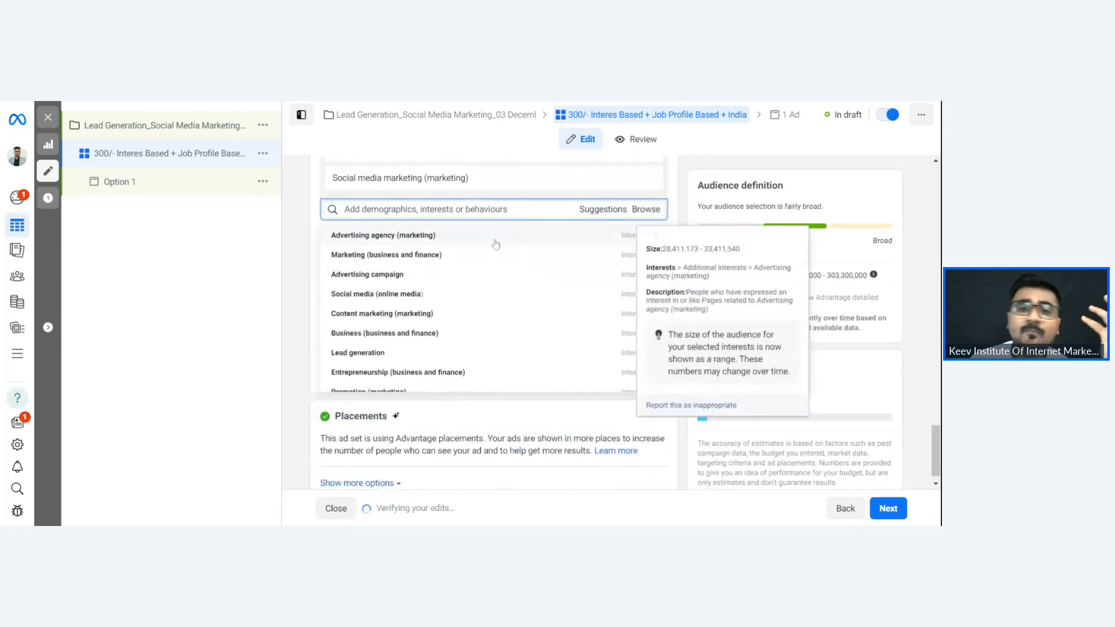
click(495, 244)
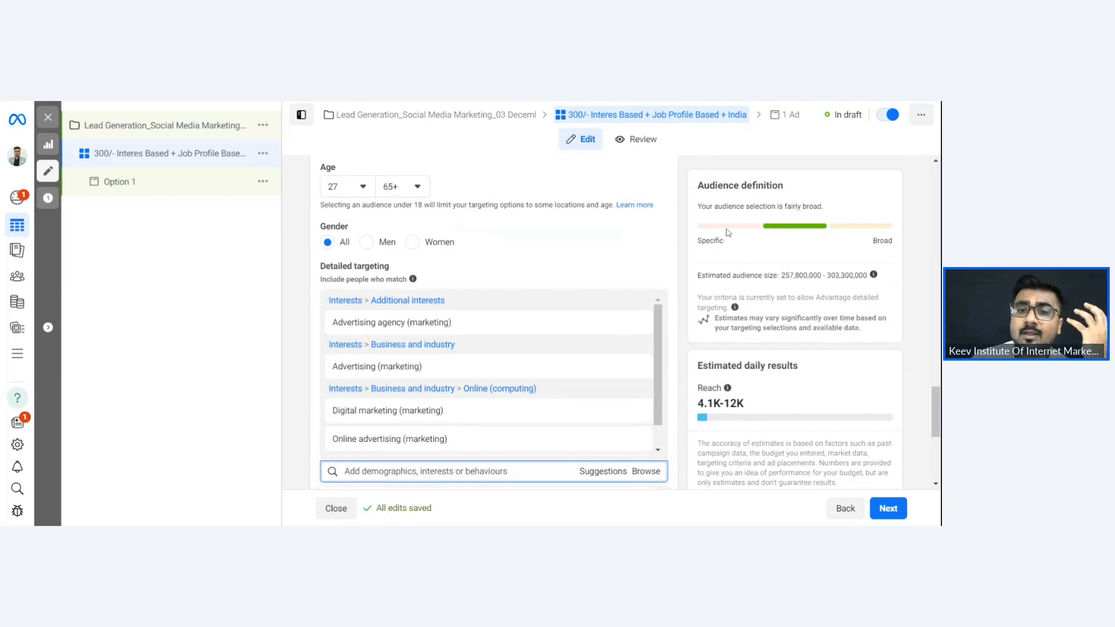
scroll(485, 244, down, 2)
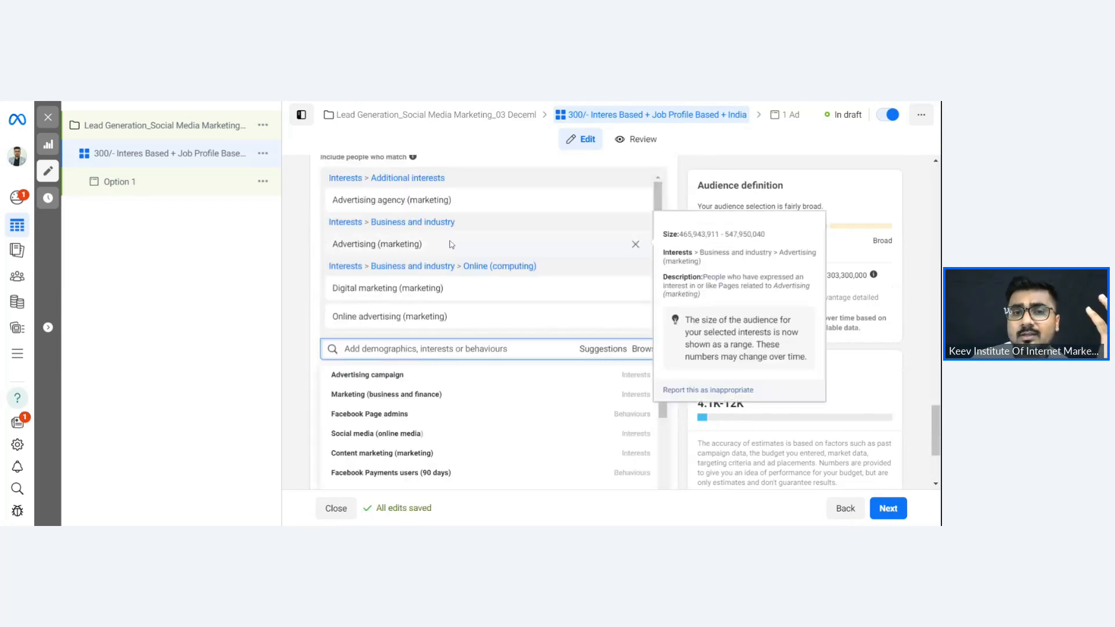
- Add the suggested interest Social media (online media) to the detailed targeting and close the suggestions
scroll(528, 255, down, 1)
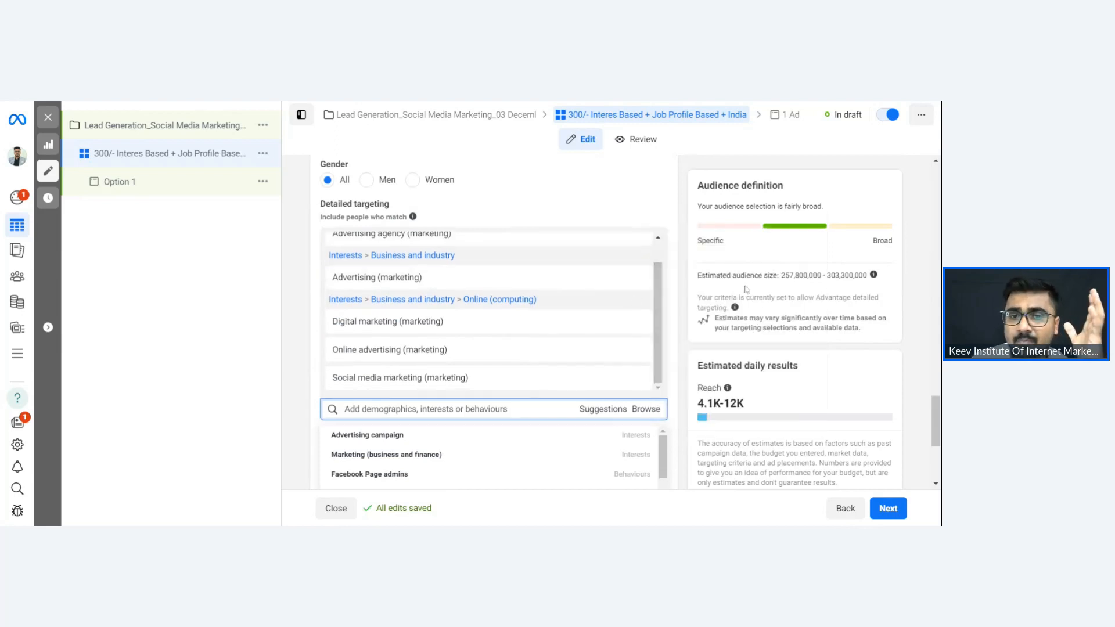
scroll(410, 315, down, 3)
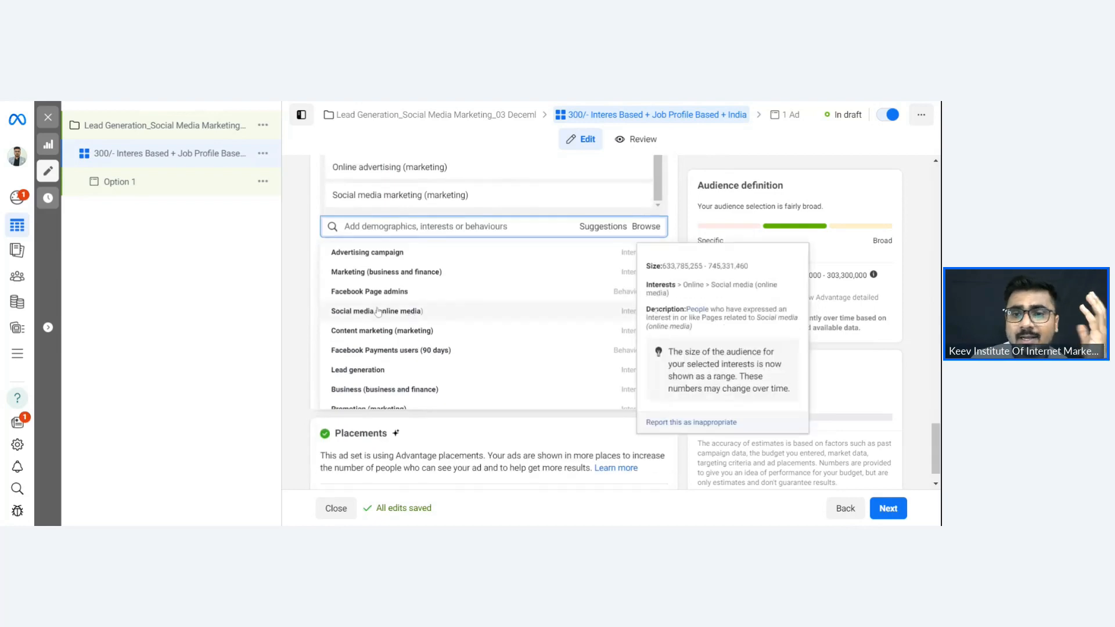
click(378, 312)
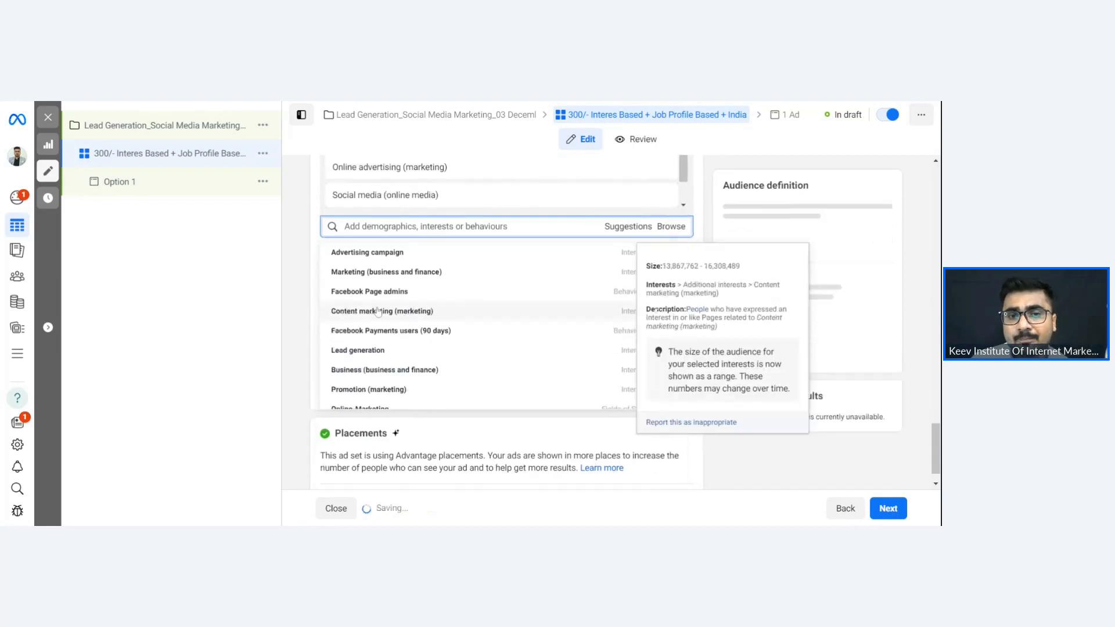
click(297, 229)
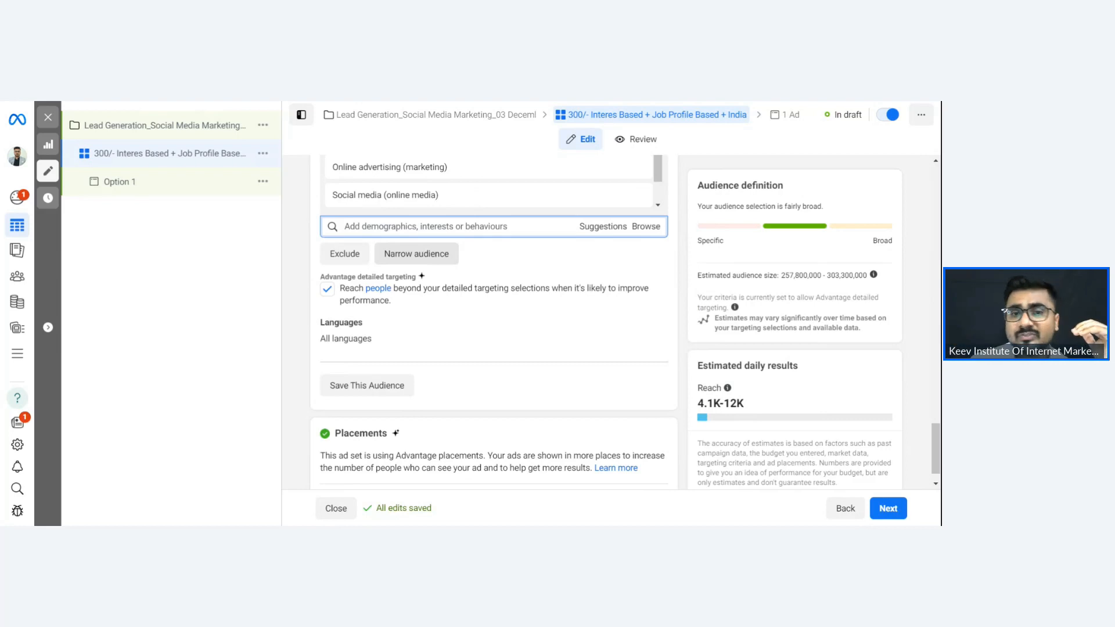
- Narrow the audience to people who must also match the job title Business Owner, found by searching for "business owner"
click(433, 257)
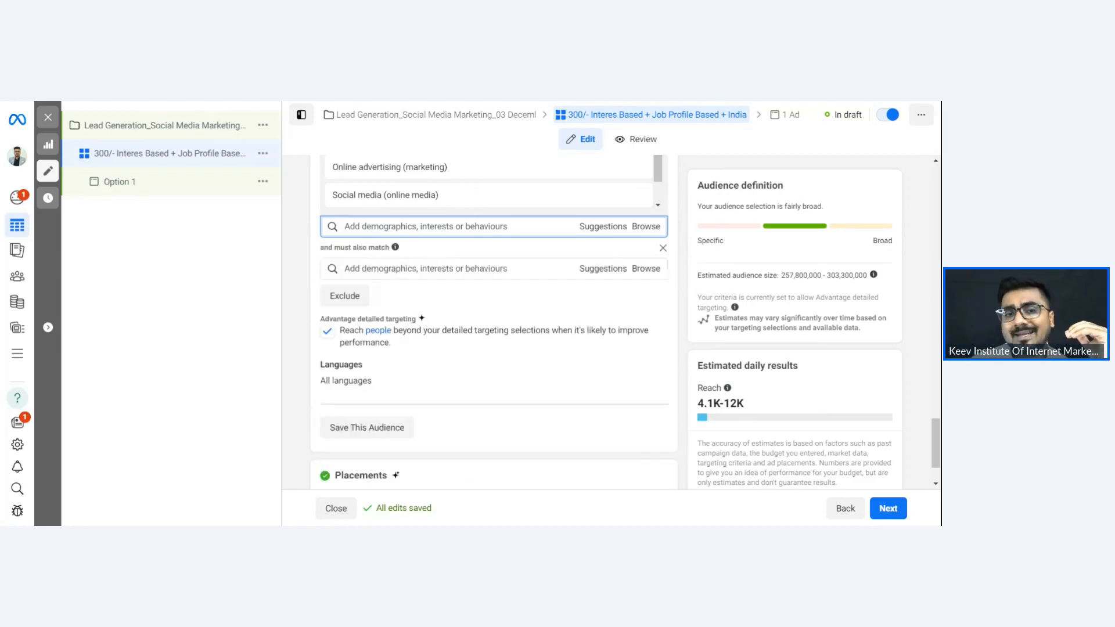
click(372, 276)
scroll(687, 241, up, 4)
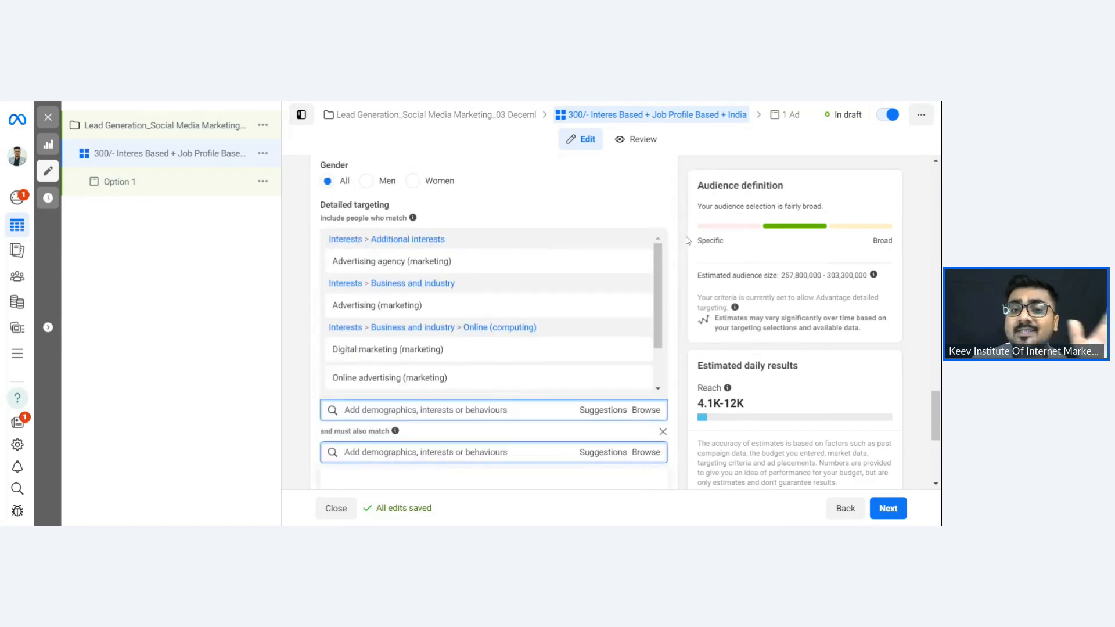
scroll(686, 241, down, 1)
scroll(686, 240, down, 2)
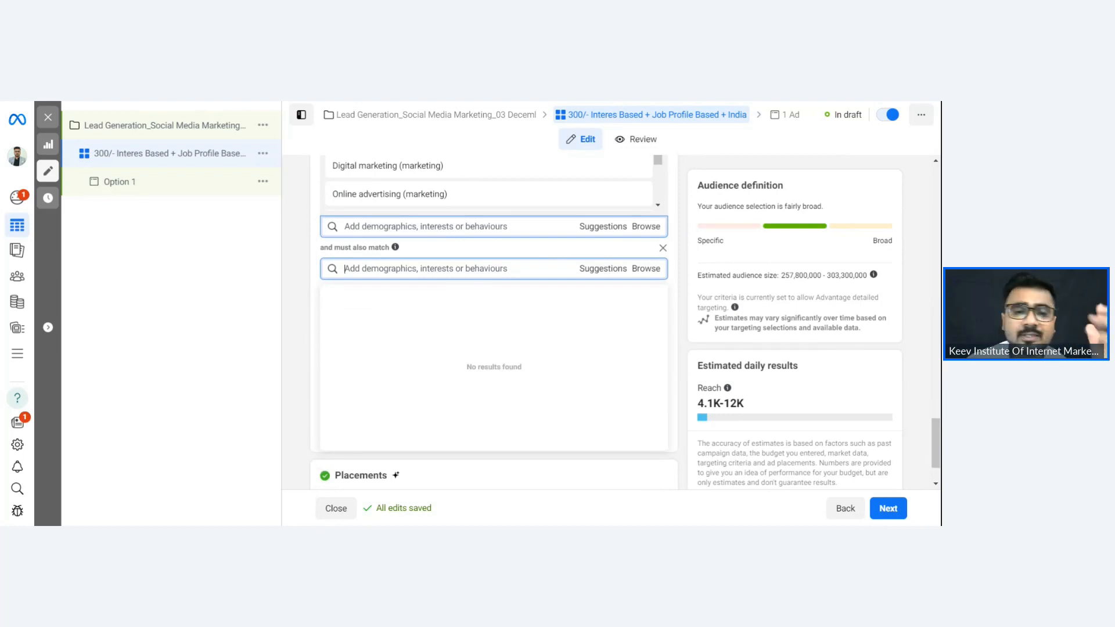
text(business )
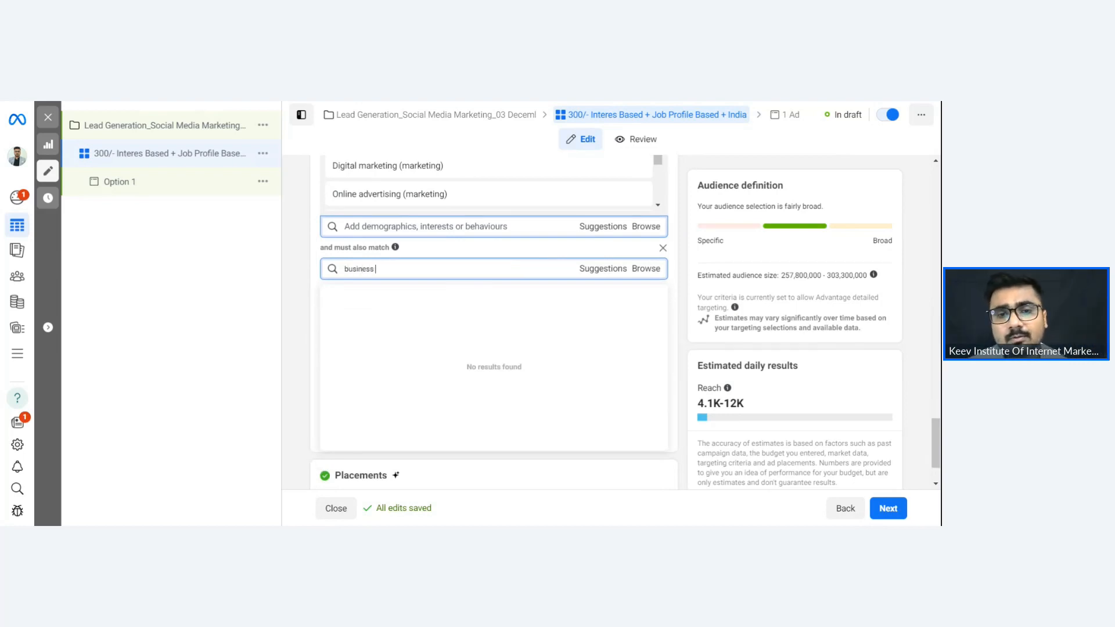
text(owner)
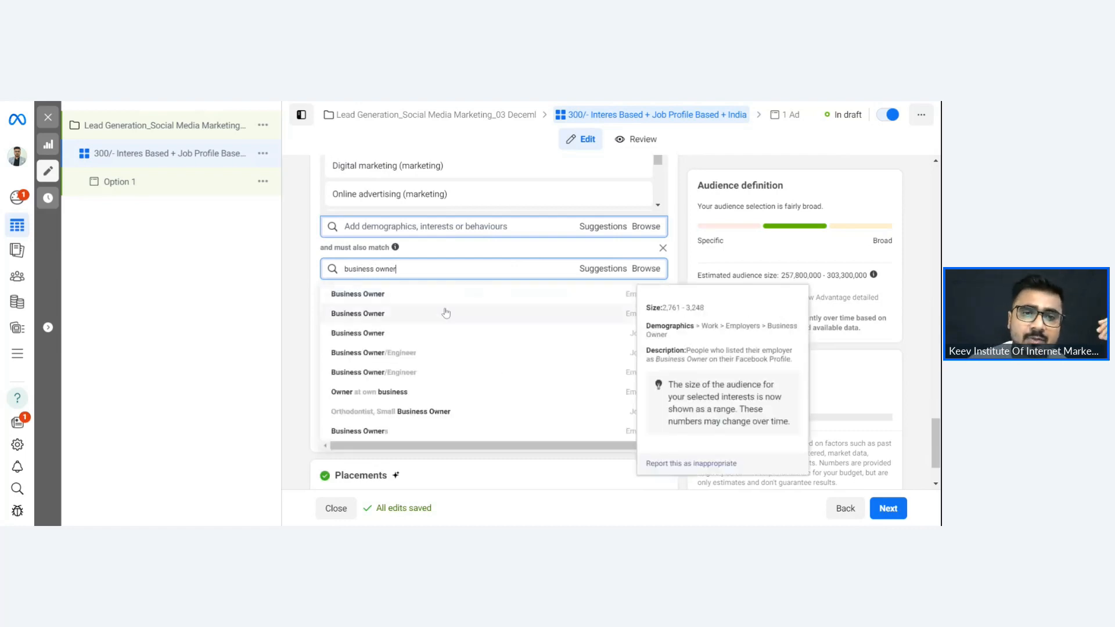
click(400, 334)
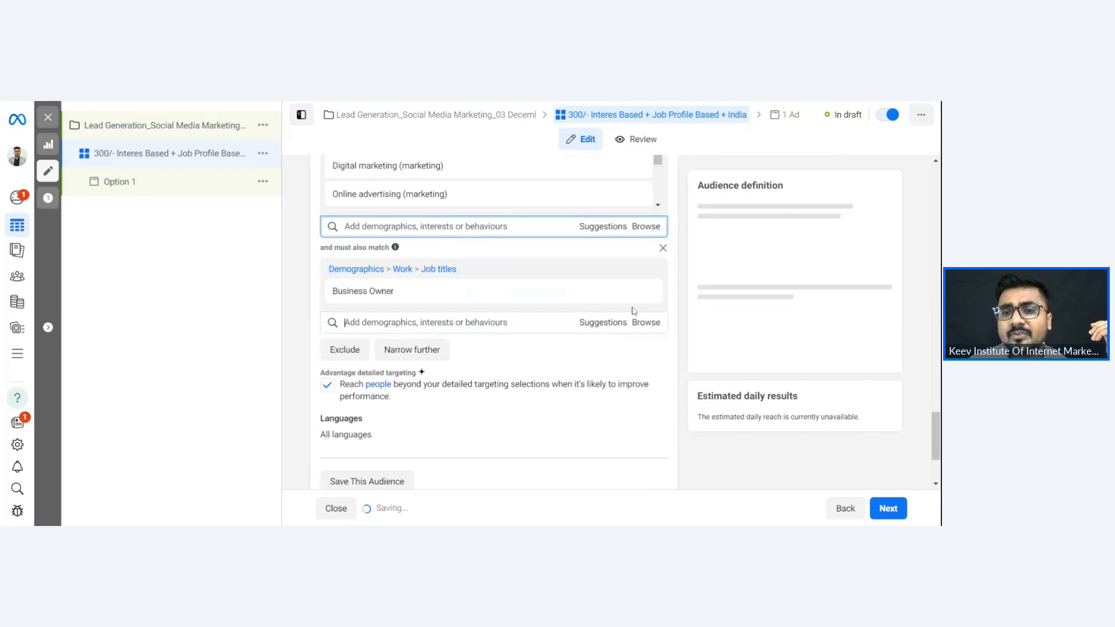
- Add the suggested job titles Owner and CEO, Owner/Manager/CEO, Co-Founder and COO, and Founder and Managing Director to the must-also-match criteria
scroll(900, 268, down, 2)
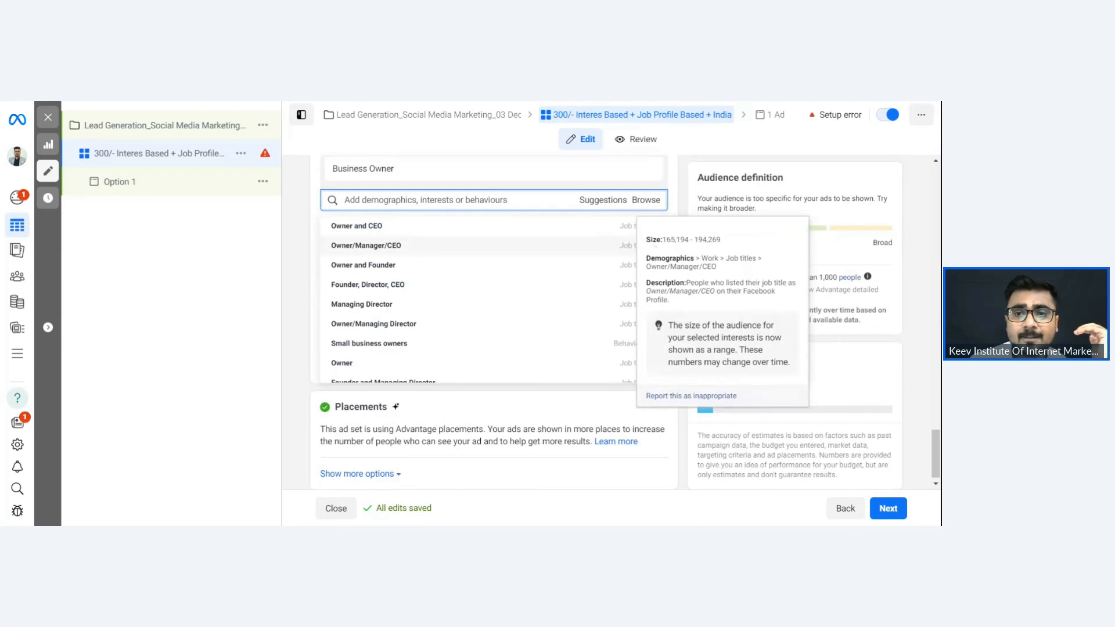
click(603, 227)
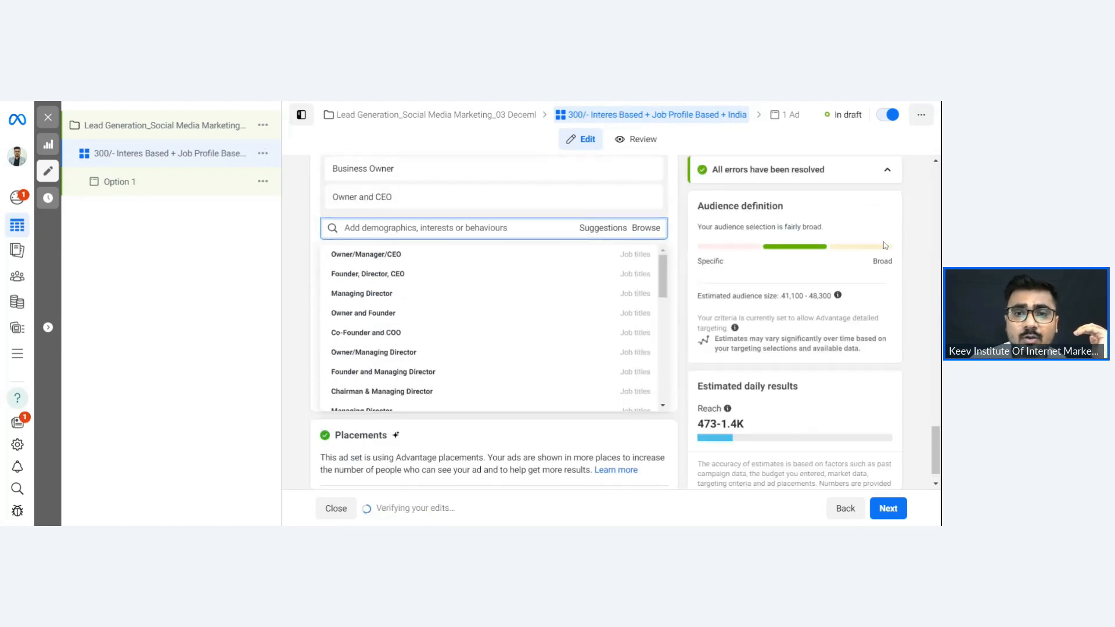
scroll(602, 233, down, 1)
click(620, 216)
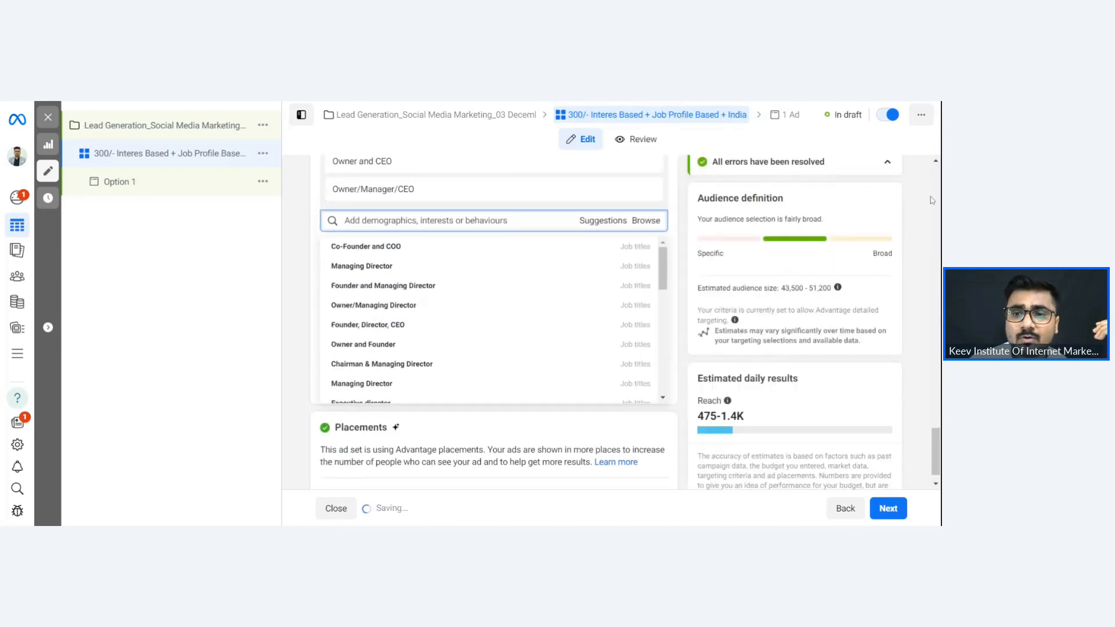
click(374, 286)
scroll(927, 275, down, 2)
scroll(928, 275, down, 5)
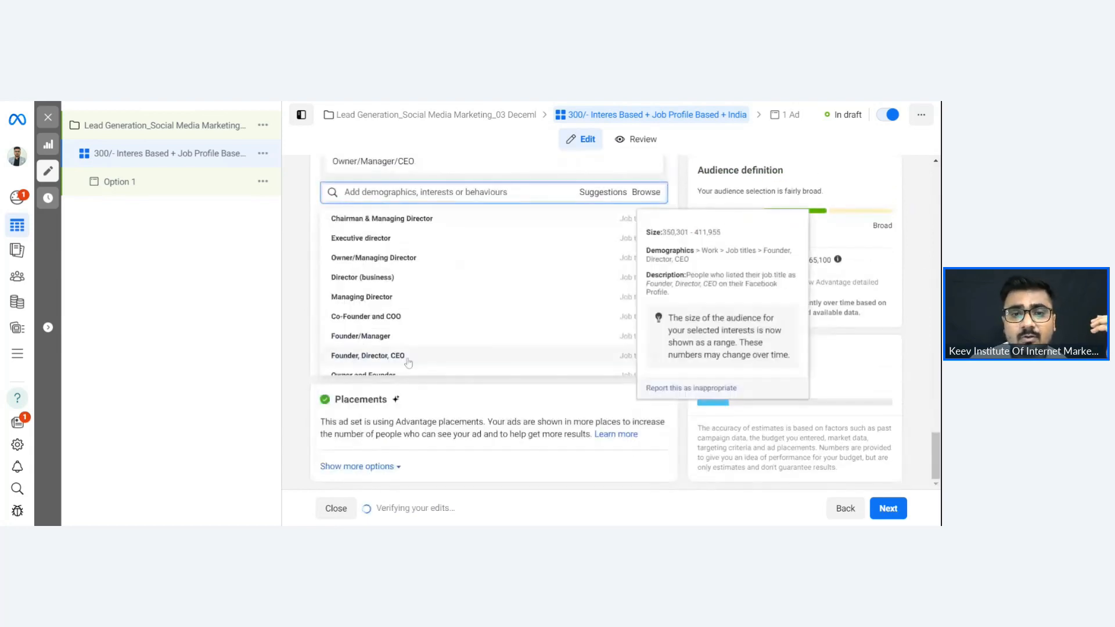
scroll(866, 259, down, 4)
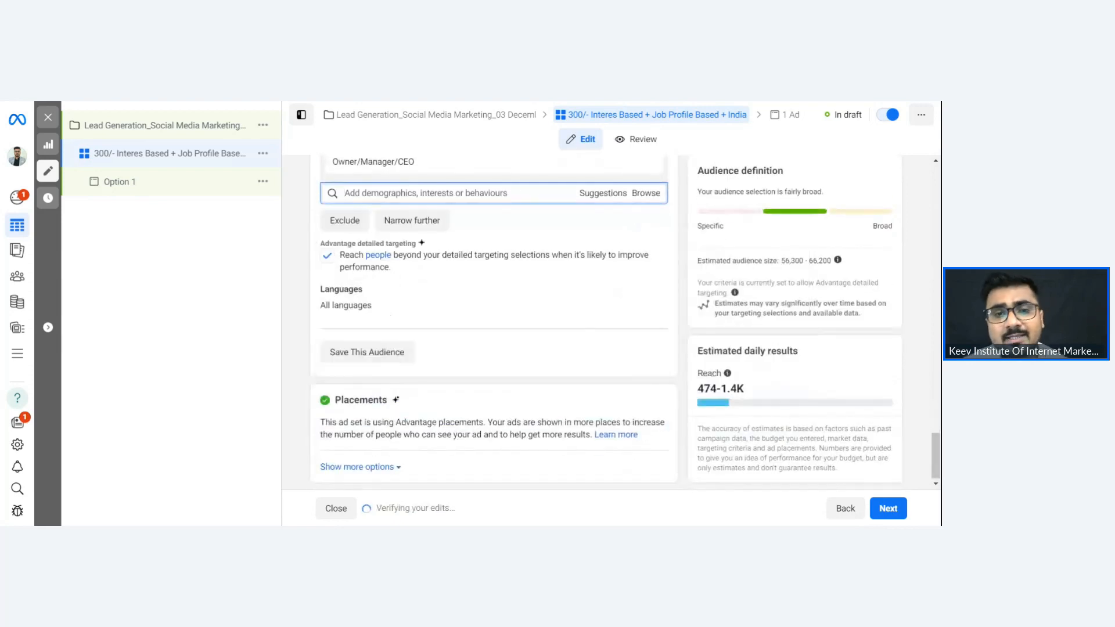
- Search for "real estate consultant" and add Realtor, Real Estate Consultant, plus the suggested titles Real Estate Advisor, Property Manager/Realtor and Owner/Property Manager
text(real estate consultant)
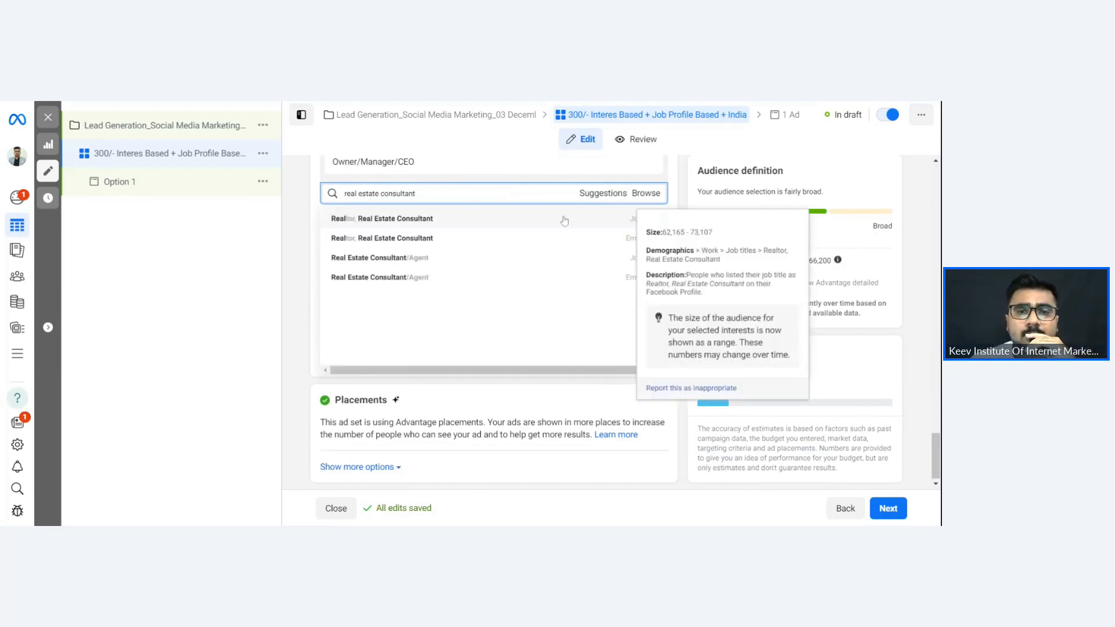
click(801, 226)
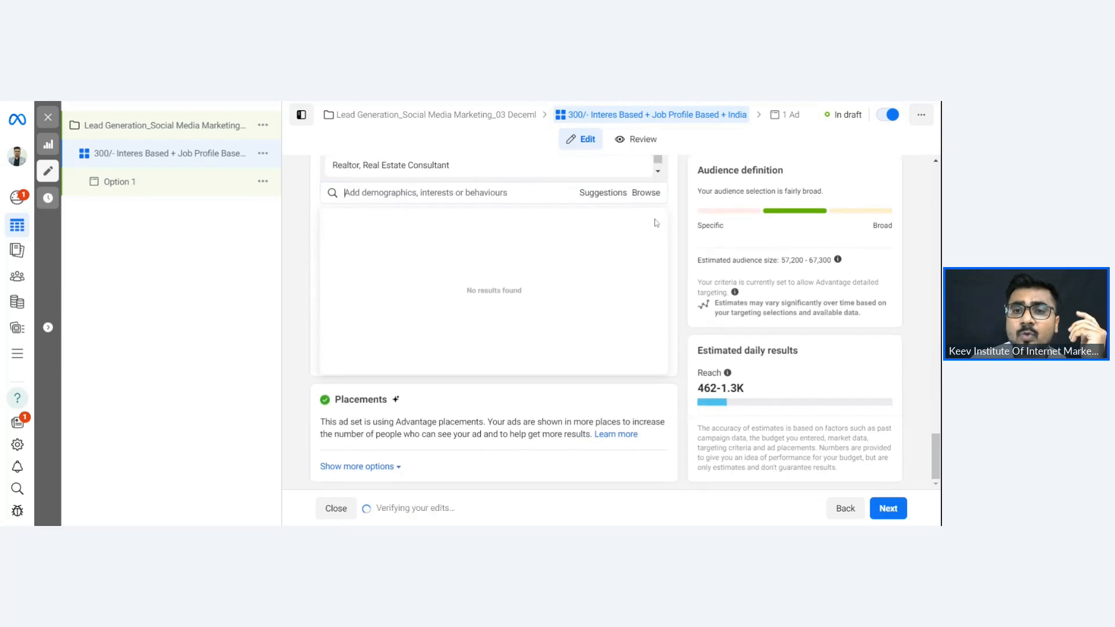
click(604, 197)
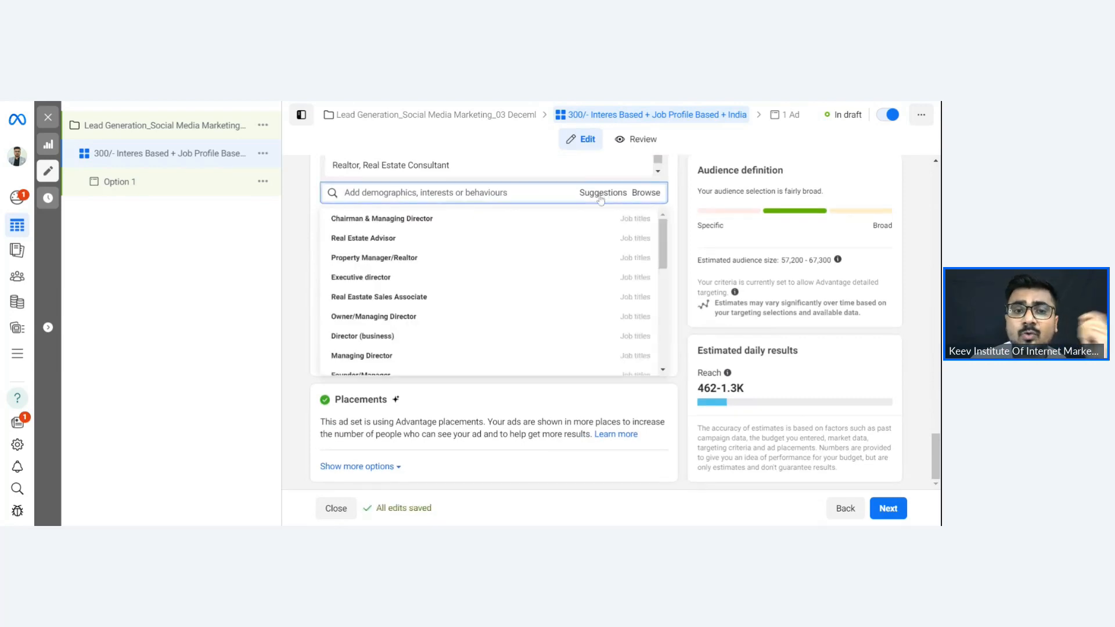
mouse_move(516, 249)
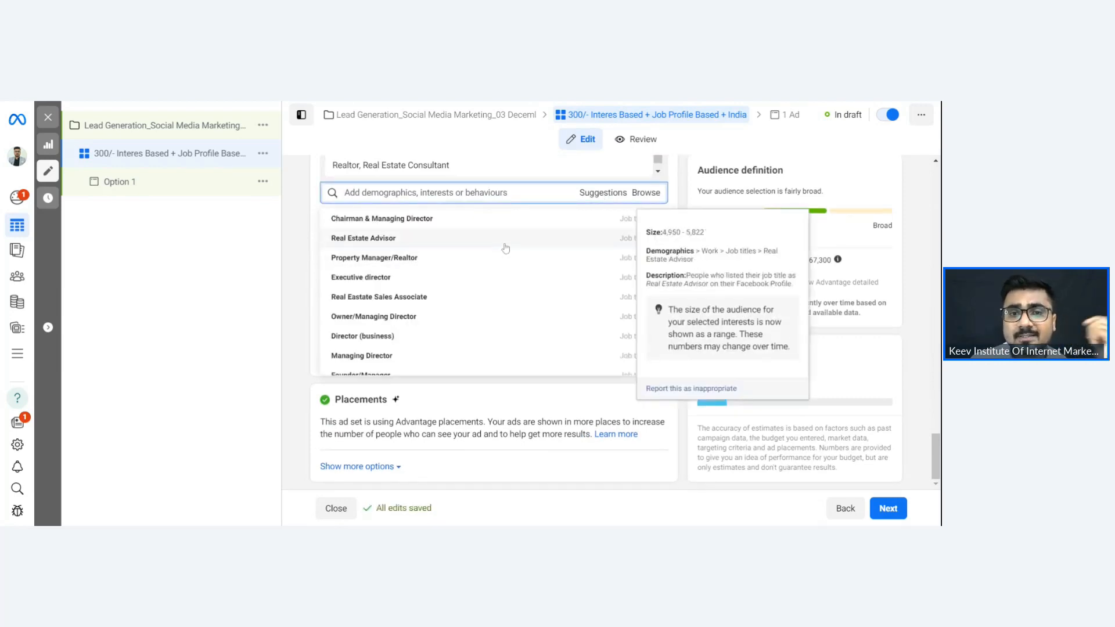
click(505, 248)
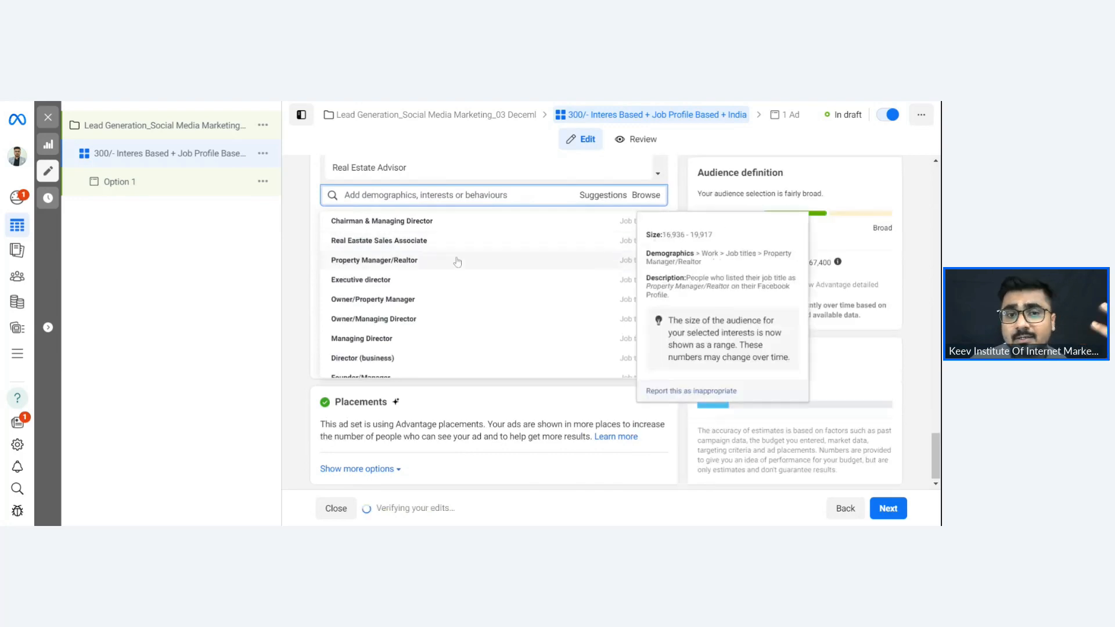
click(457, 261)
mouse_move(480, 285)
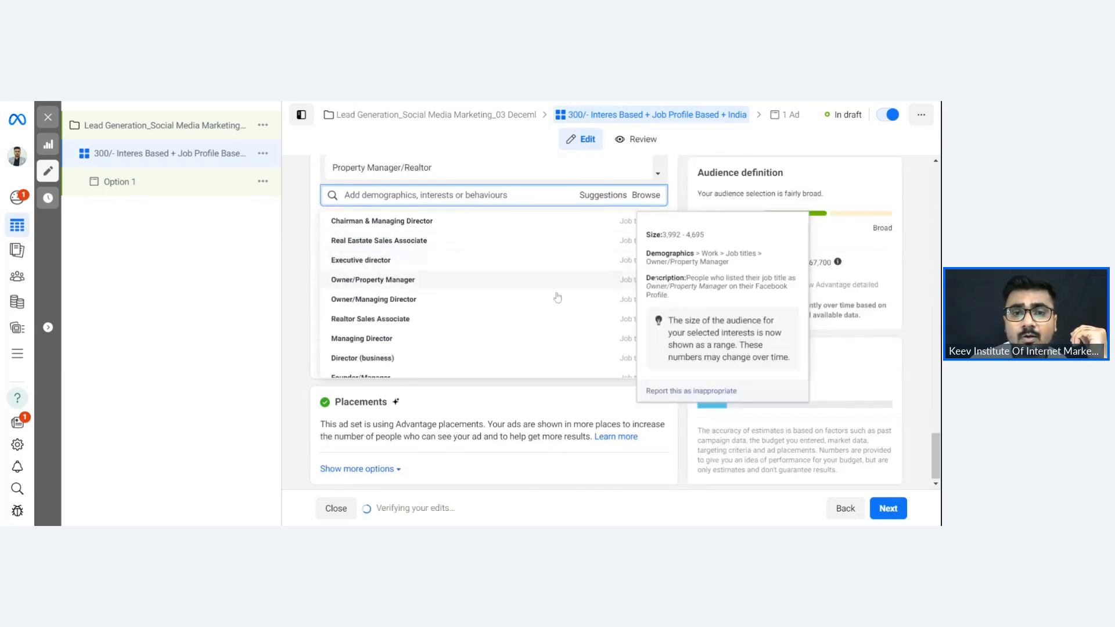
click(479, 283)
- Search for "salon owner" and add the job titles Salon Owner, Salon Owner and Stylist, and Hair Salon Manager to the must-also-match criteria
mouse_move(352, 230)
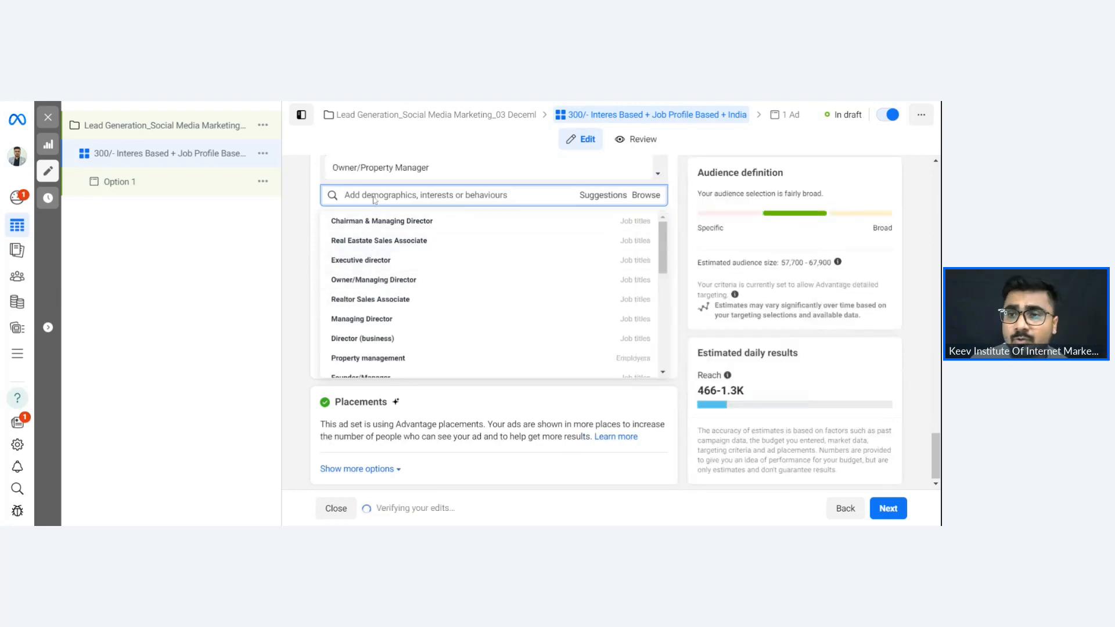
key(Escape)
text(salon owner)
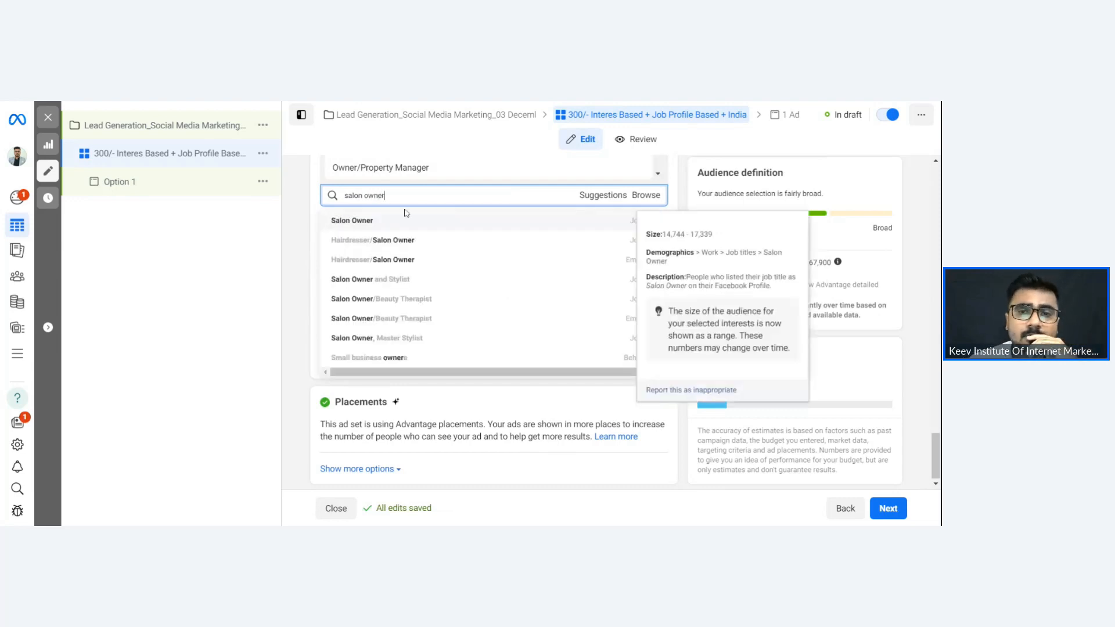
click(415, 222)
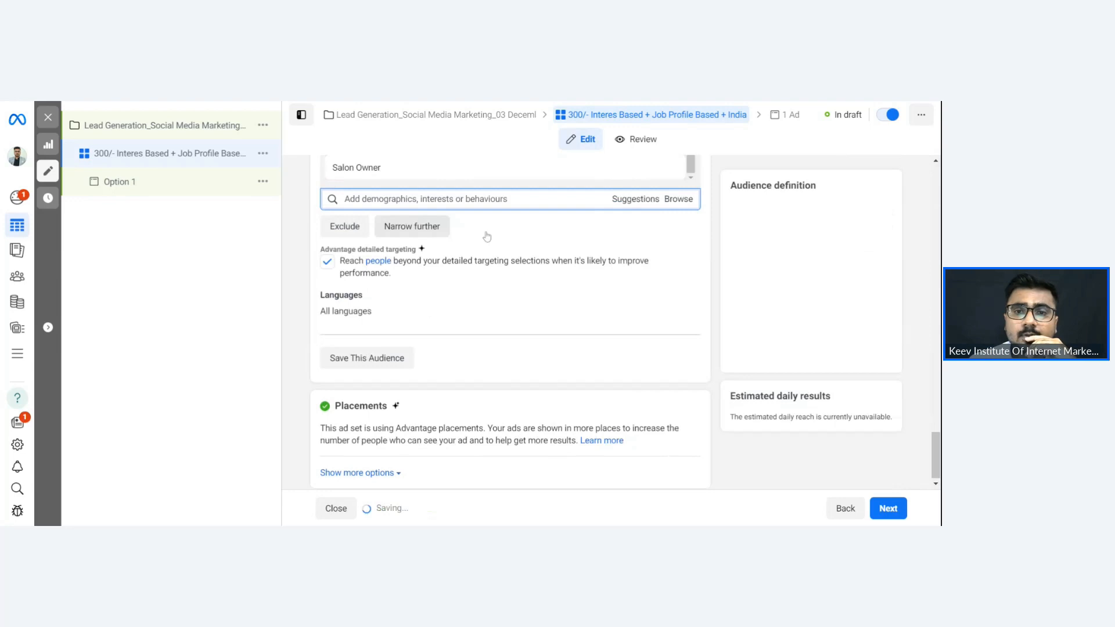
click(600, 205)
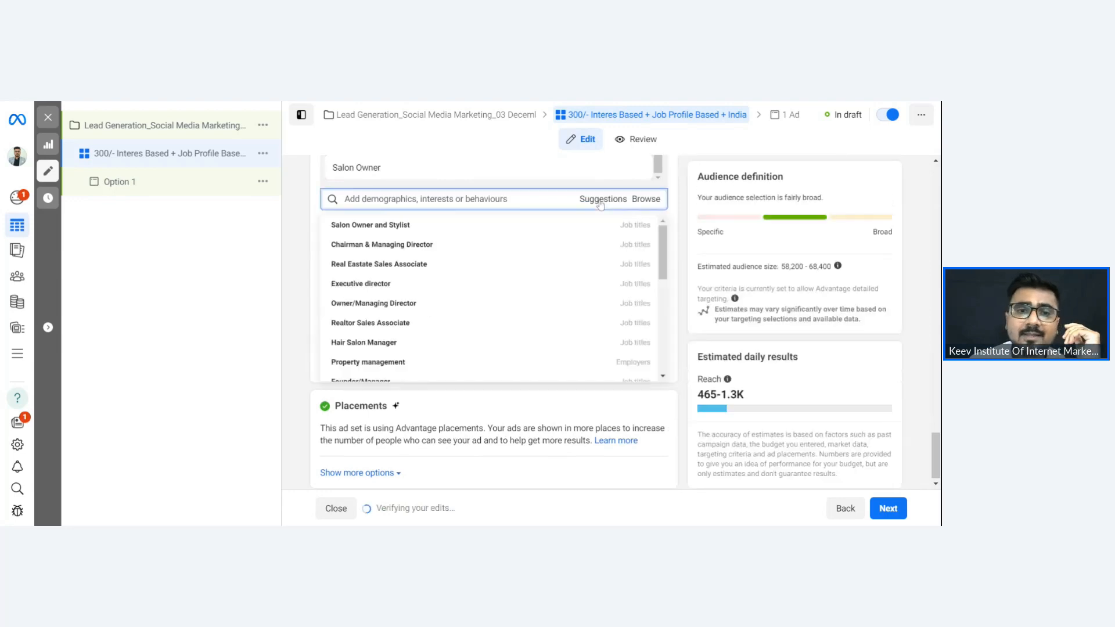
click(470, 224)
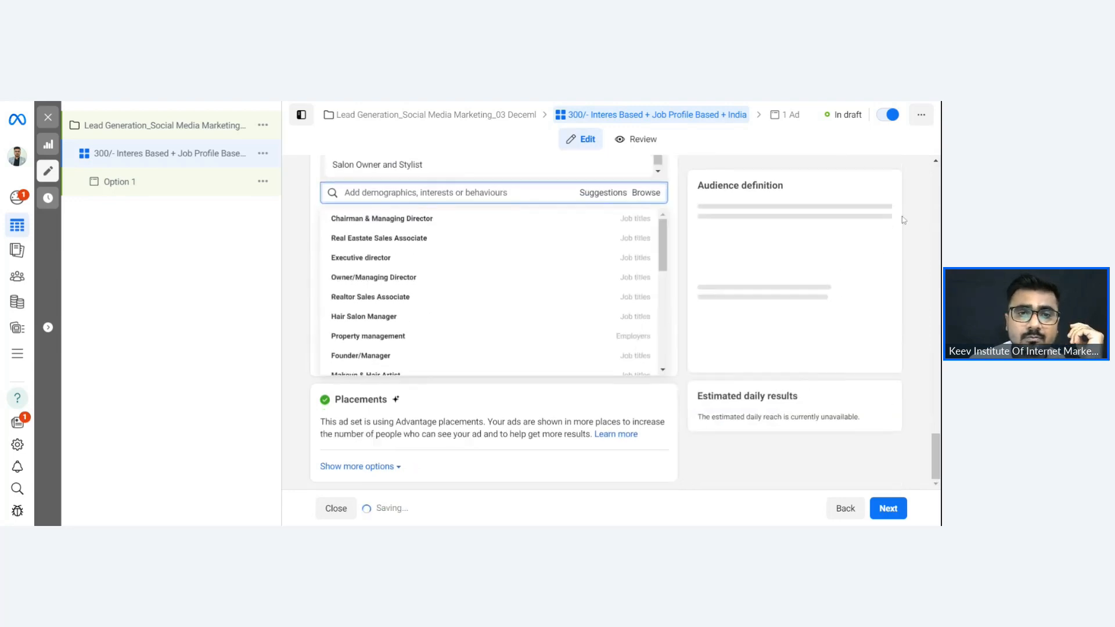
scroll(433, 279, down, 1)
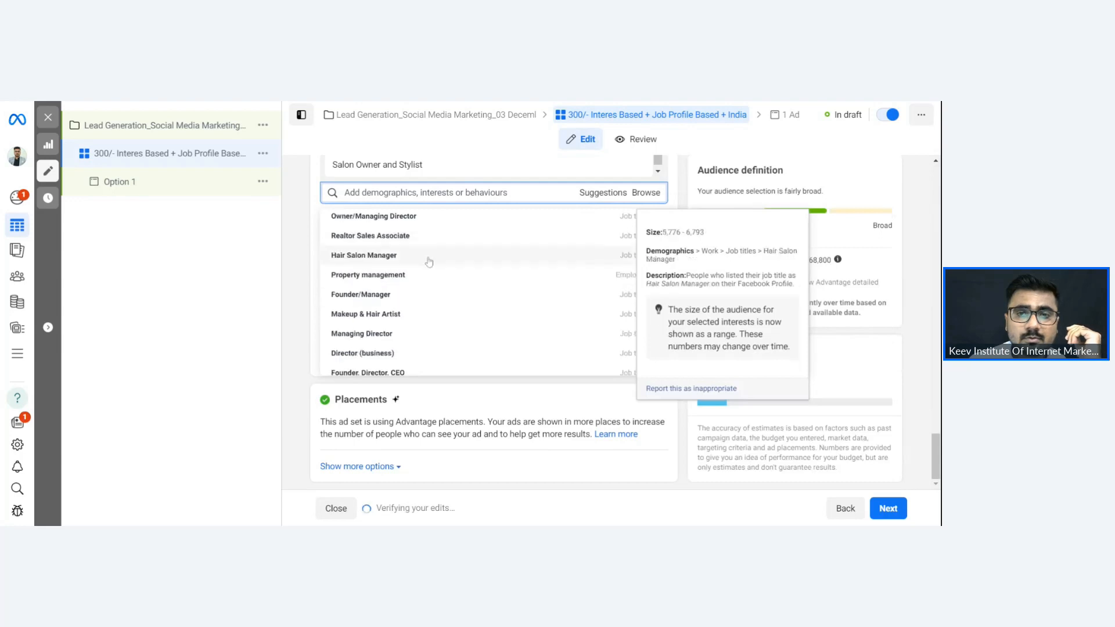
click(428, 262)
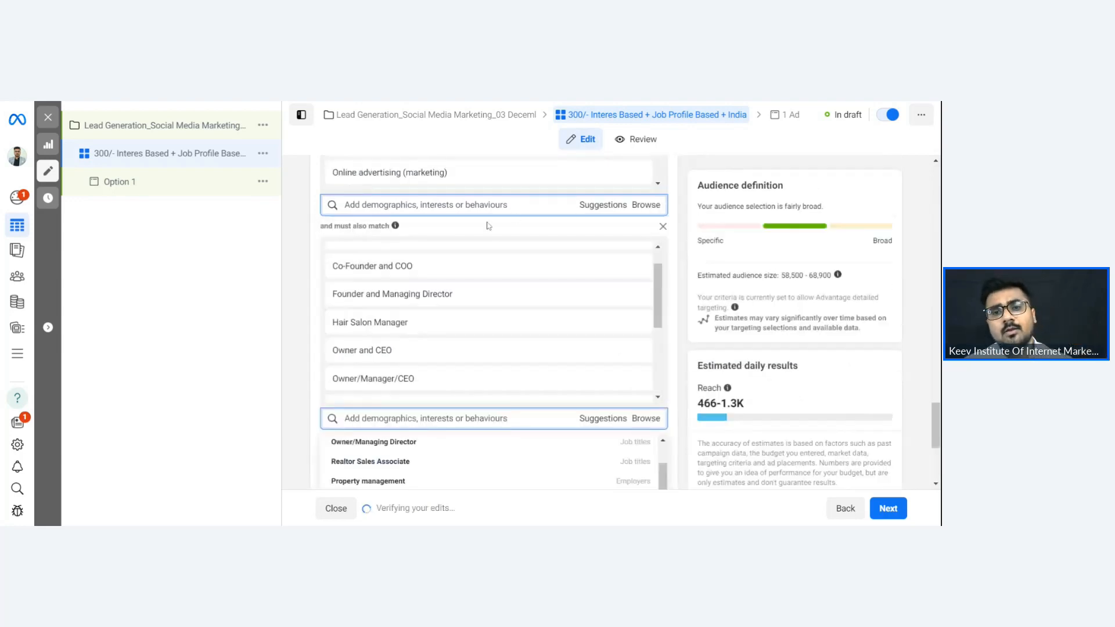
click(298, 233)
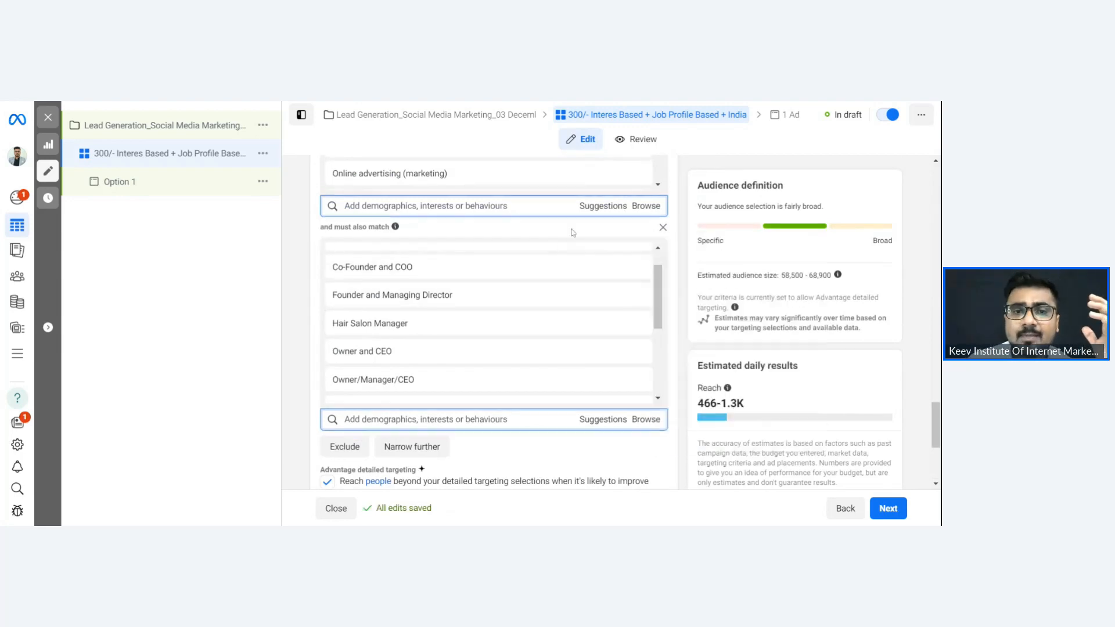
- Review the selected interests and job titles, then open the exclusion criteria in the detailed targeting
scroll(590, 215, up, 2)
scroll(590, 214, down, 2)
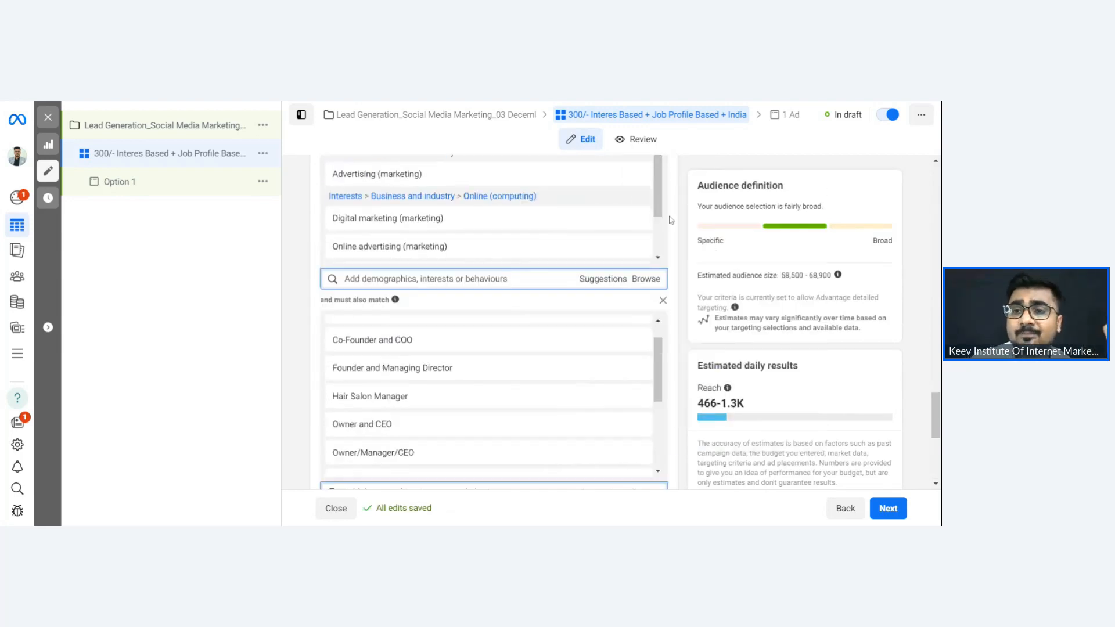
mouse_move(440, 269)
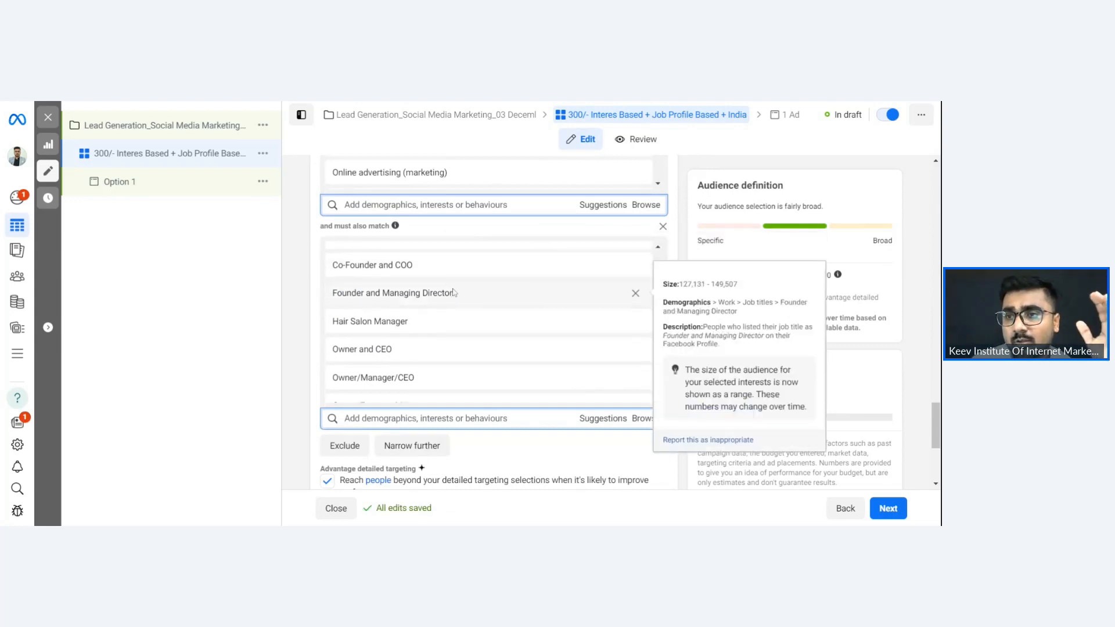
scroll(455, 290, down, 3)
mouse_move(457, 292)
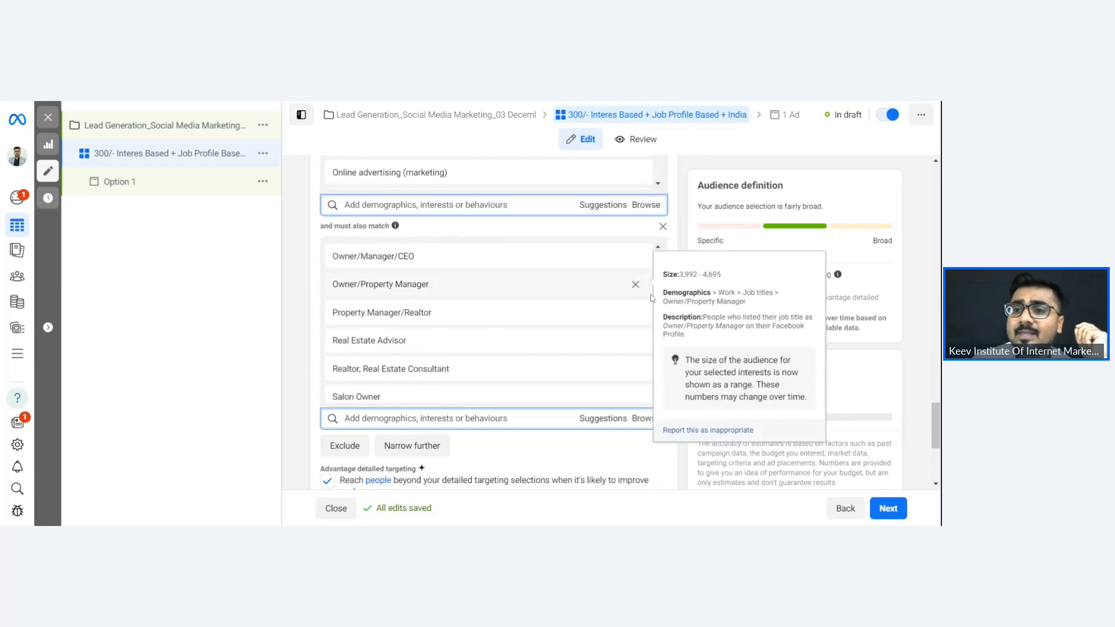
scroll(715, 302, down, 1)
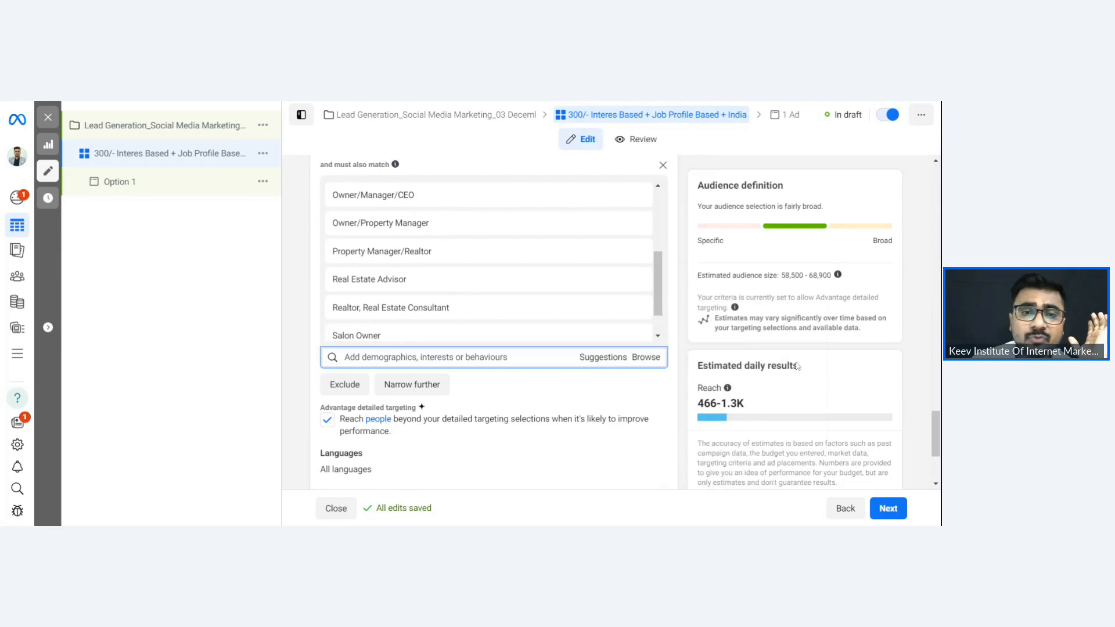
scroll(775, 355, down, 2)
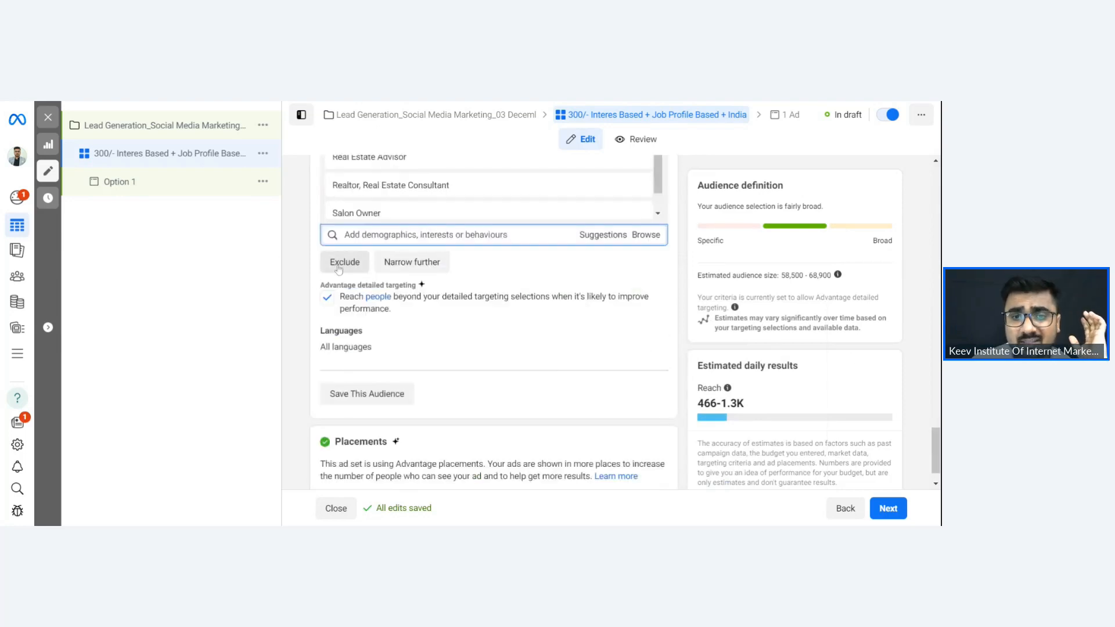
click(338, 265)
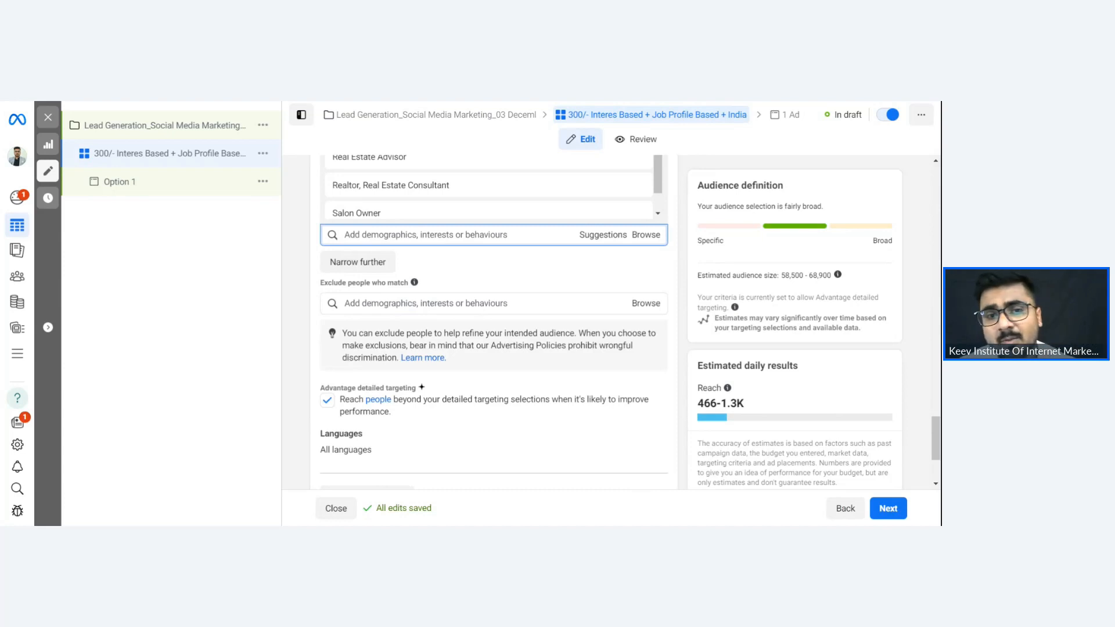
- Search the exclusion criteria for "digital marketing consultant" and "digital marketer", checking the suggestions for a matching job title
click(425, 303)
text(digital marketing cp)
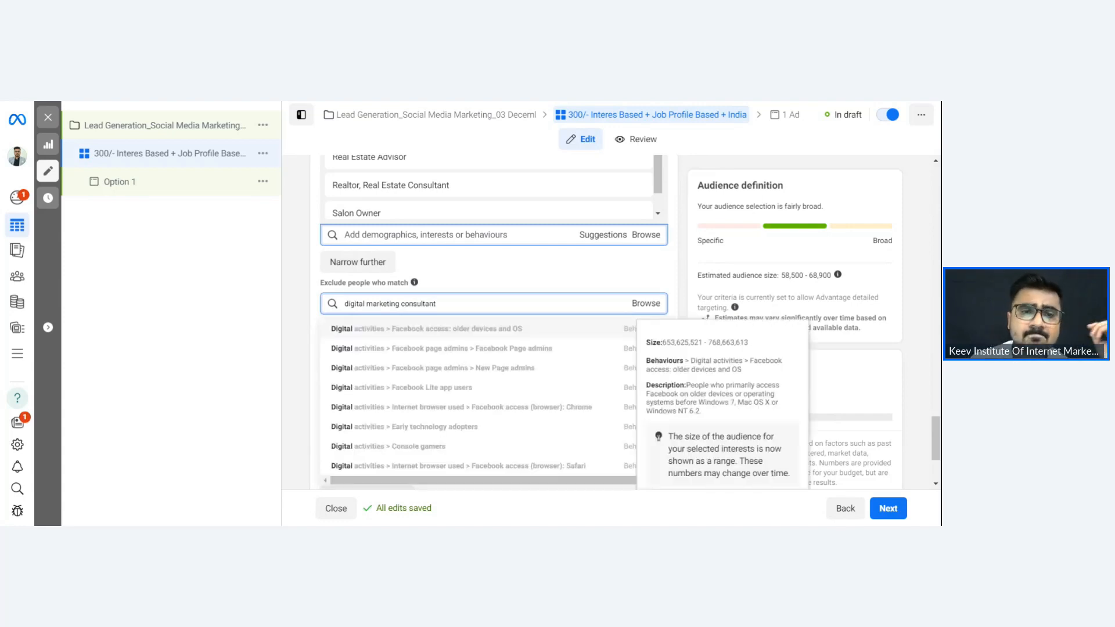
drag(397, 304, 437, 304)
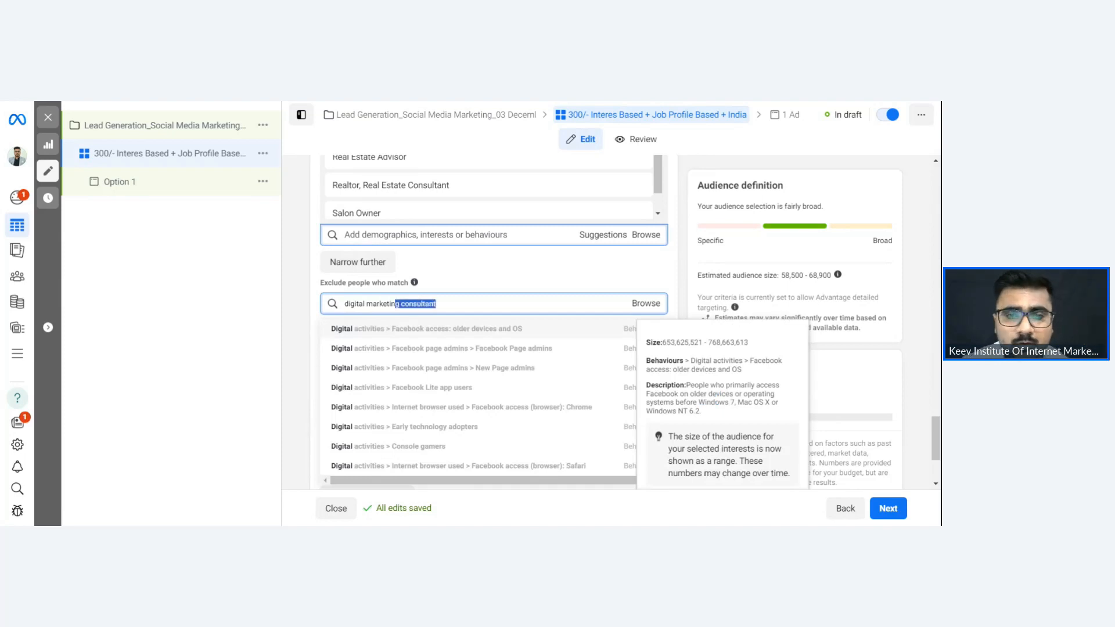
key(BackSpace)
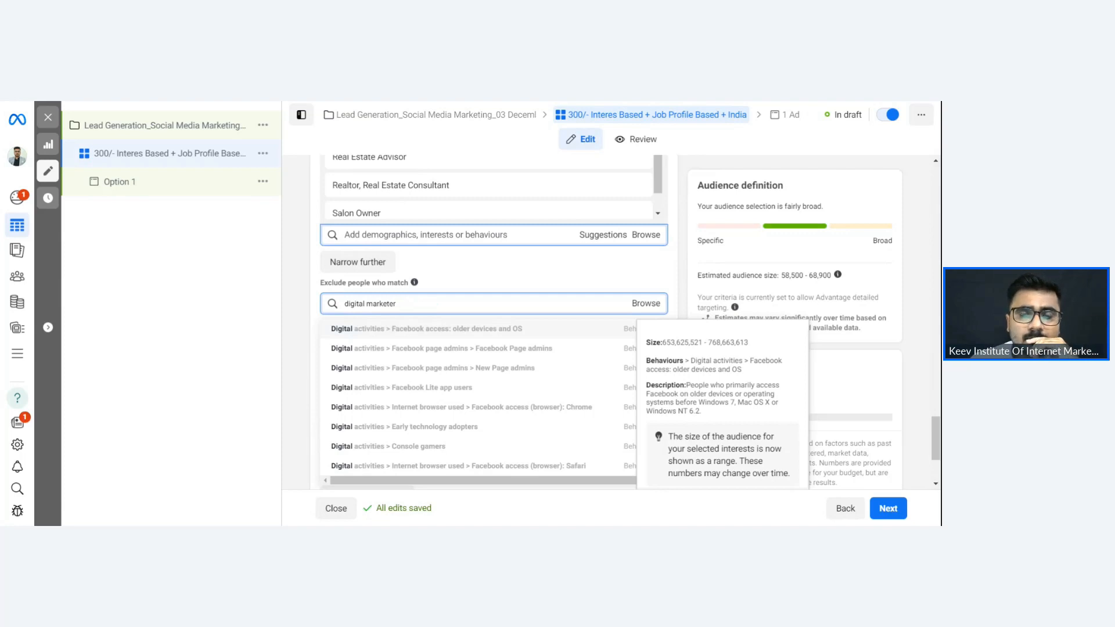
scroll(551, 331, down, 5)
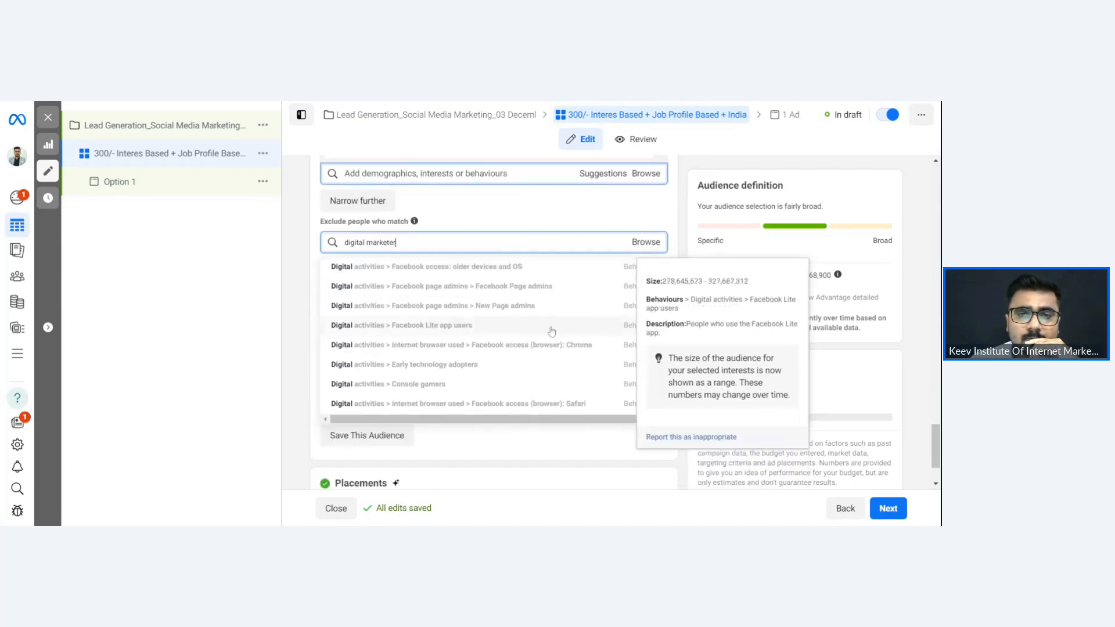
scroll(552, 332, up, 3)
scroll(552, 332, down, 1)
scroll(552, 332, up, 1)
click(435, 242)
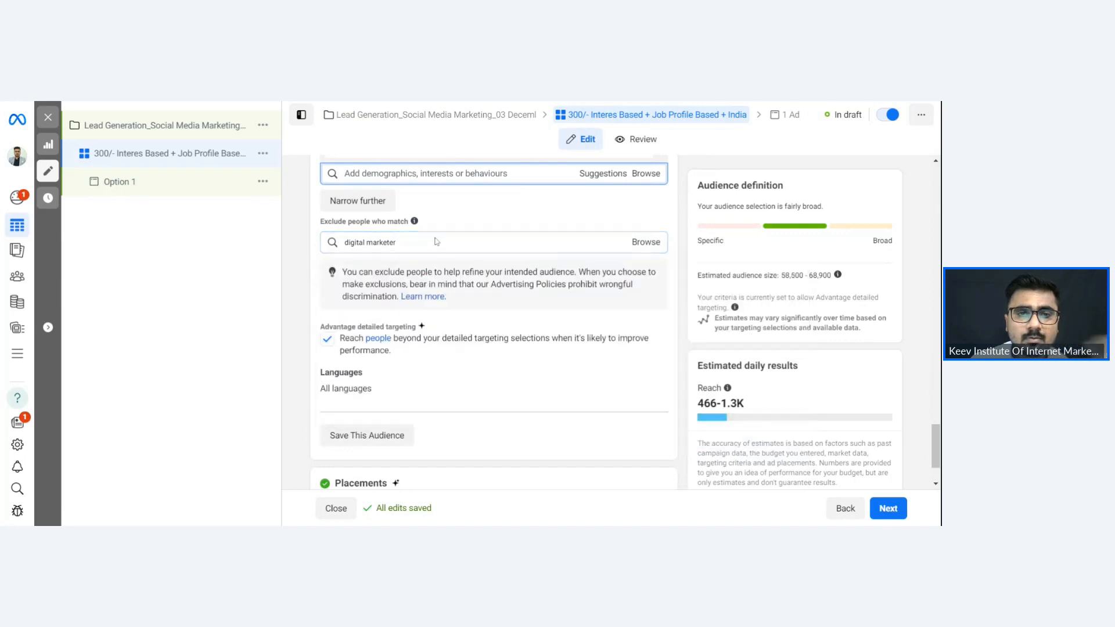
- Clear the exclusion search and look for "social media executive" instead
click(434, 243)
key(BackSpace)
key(BackSpace)
key(BackSpace)
key(BackSpace)
key(BackSpace)
key(BackSpace)
key(BackSpace)
key(BackSpace)
key(BackSpace)
key(BackSpace)
key(BackSpace)
key(BackSpace)
key(BackSpace)
key(BackSpace)
key(BackSpace)
key(BackSpace)
text(soc)
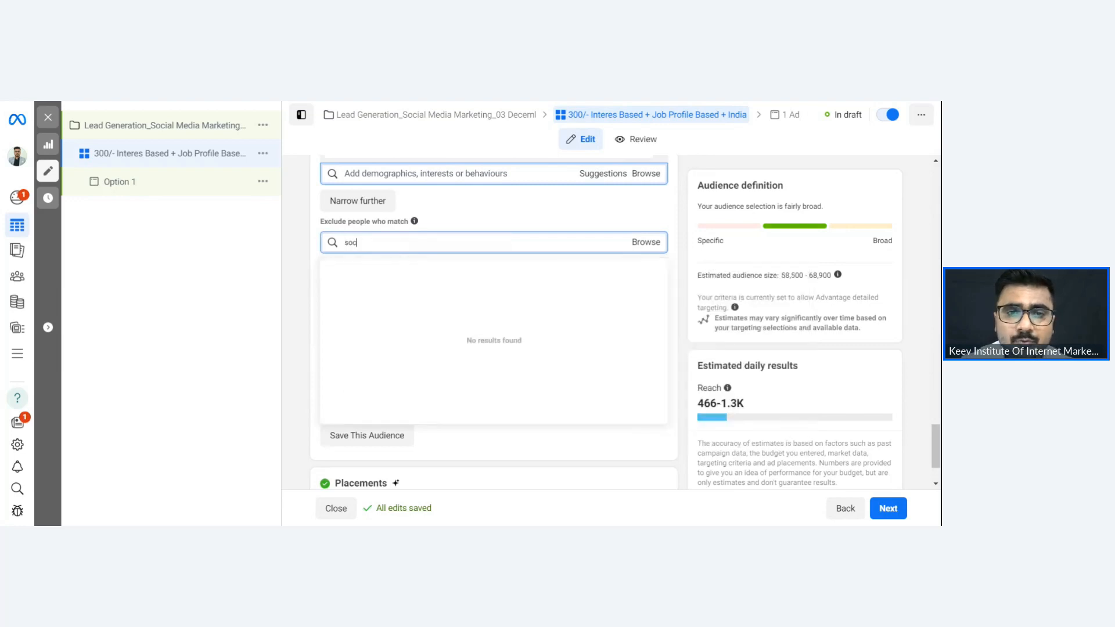
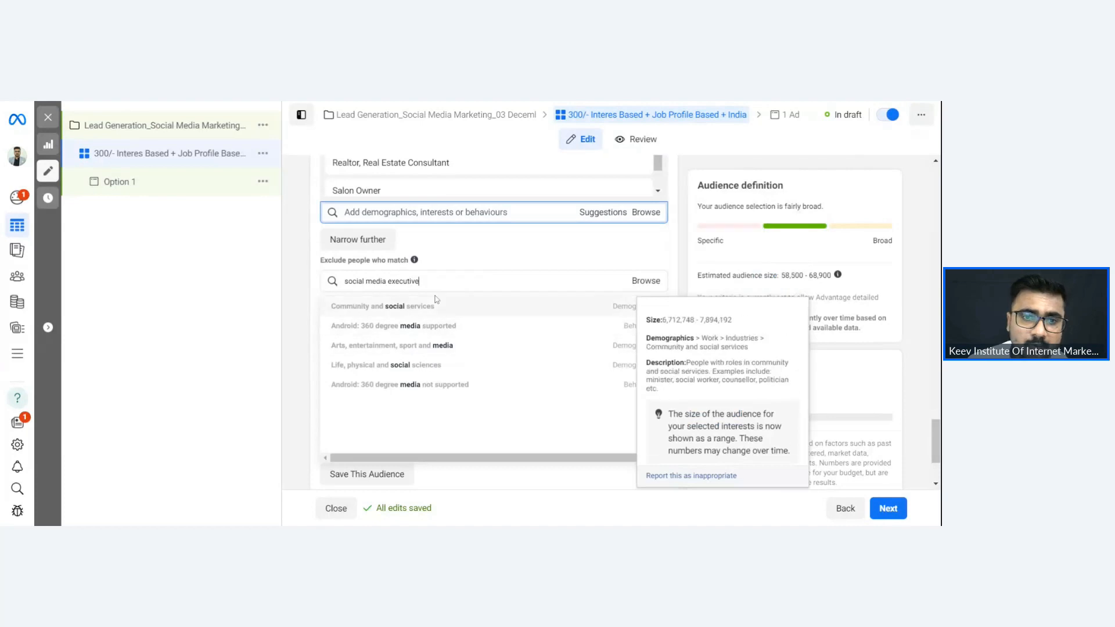
- Search the exclusion criteria for "digital marketer" again and for "digital marketing executive", checking the suggested options
key(BackSpace)
text(digiottal marketer)
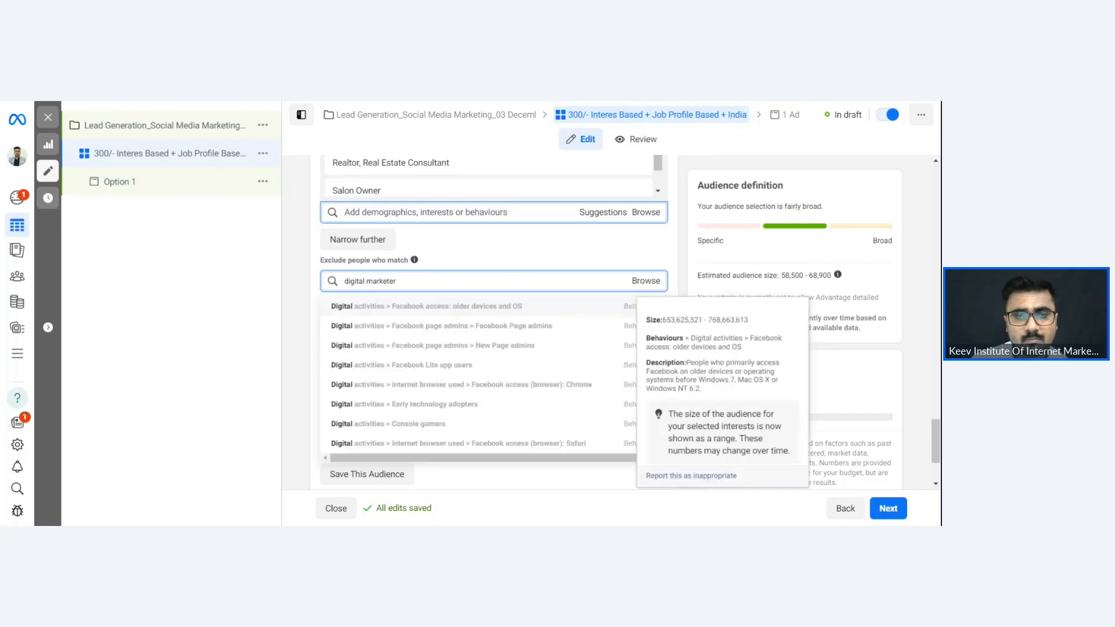
scroll(451, 348, down, 5)
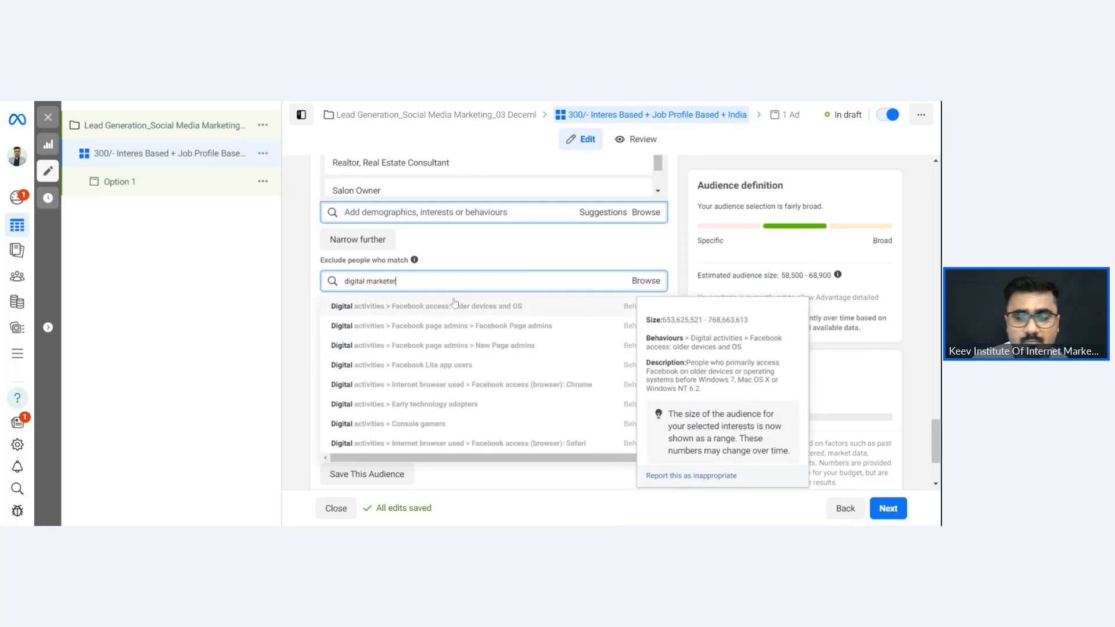
key(BackSpace)
key(BackSpace)
text(ing )
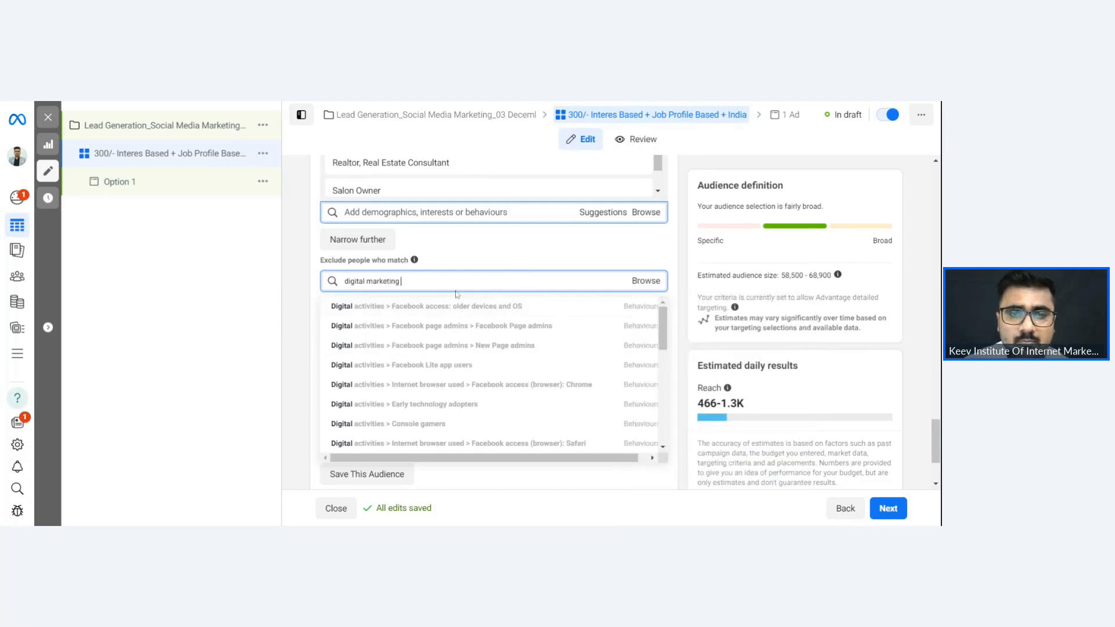
text(executive)
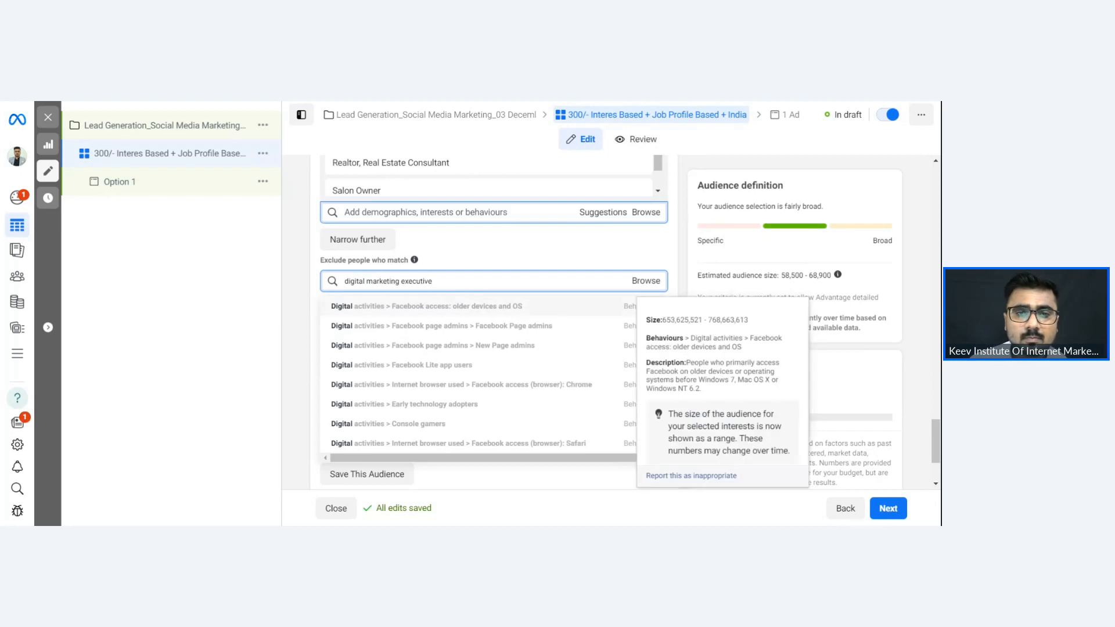
scroll(448, 315, up, 3)
scroll(449, 315, down, 6)
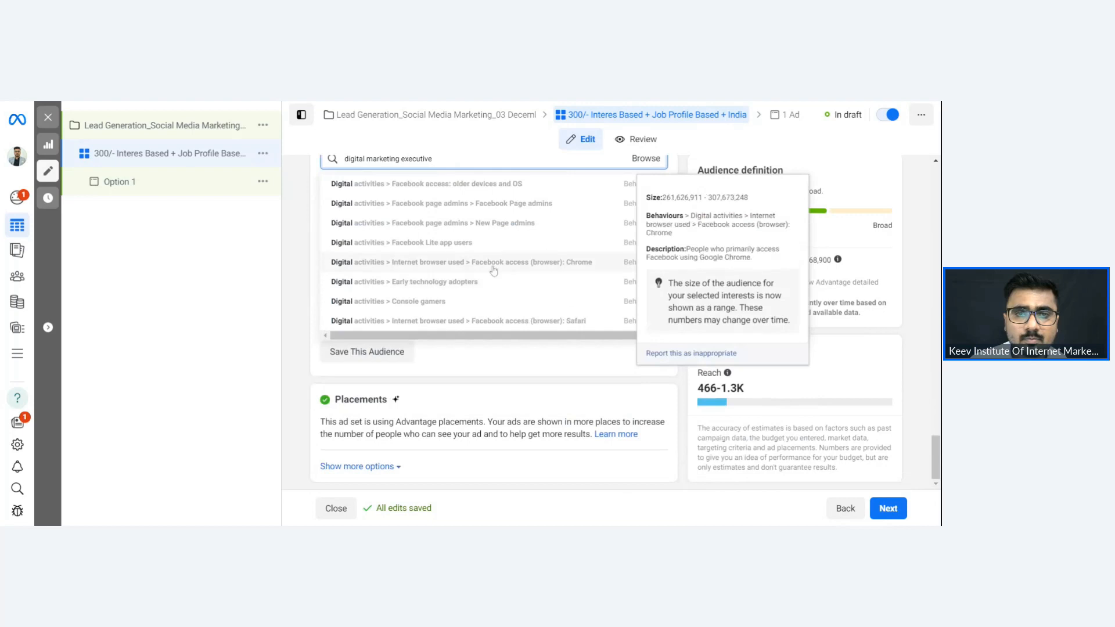
scroll(493, 270, up, 2)
- Search the exclusion criteria for "seo executive", shorten the search to "seo" and exclude the job title Seo & Online Marketing
click(441, 260)
click(427, 281)
text(seo executive)
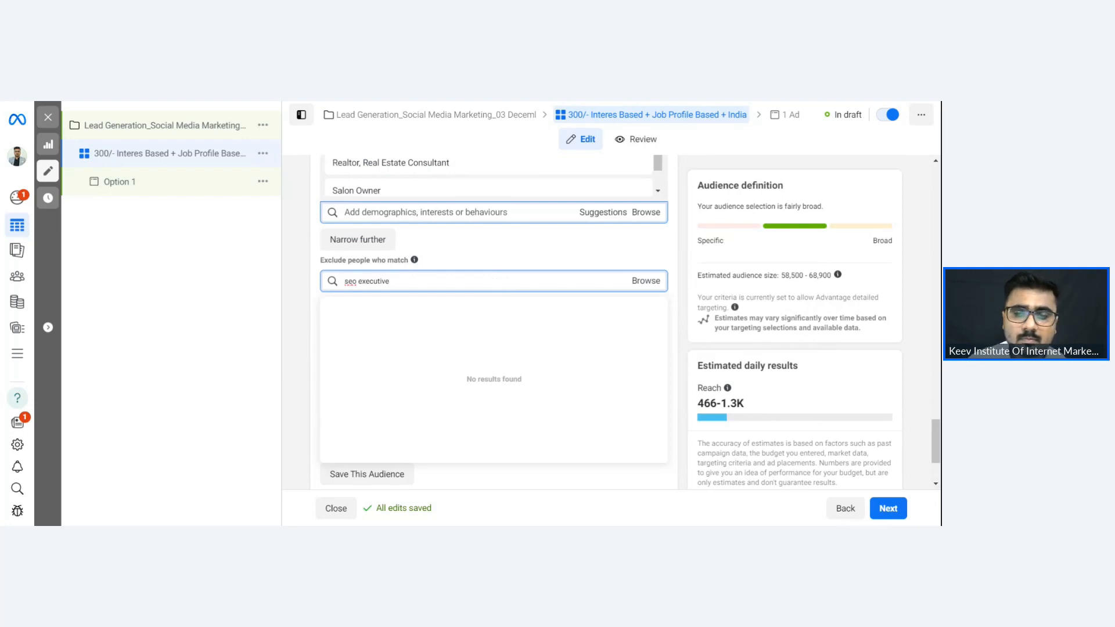
key(BackSpace)
key(BackSpace)
key(BackSpace)
key(BackSpace)
key(BackSpace)
key(BackSpace)
key(BackSpace)
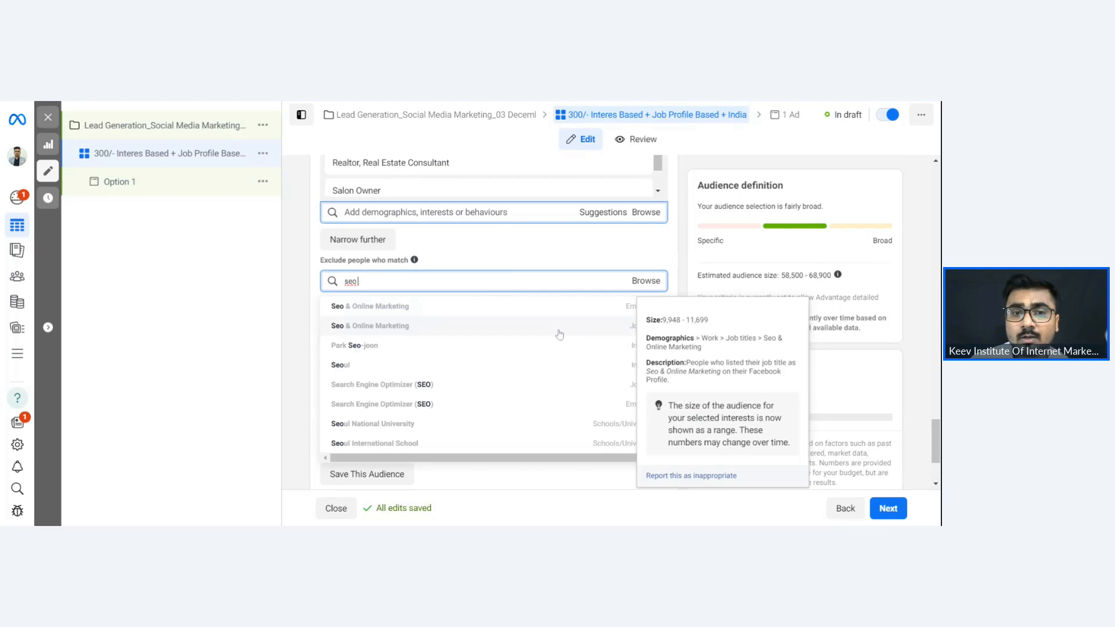
click(559, 331)
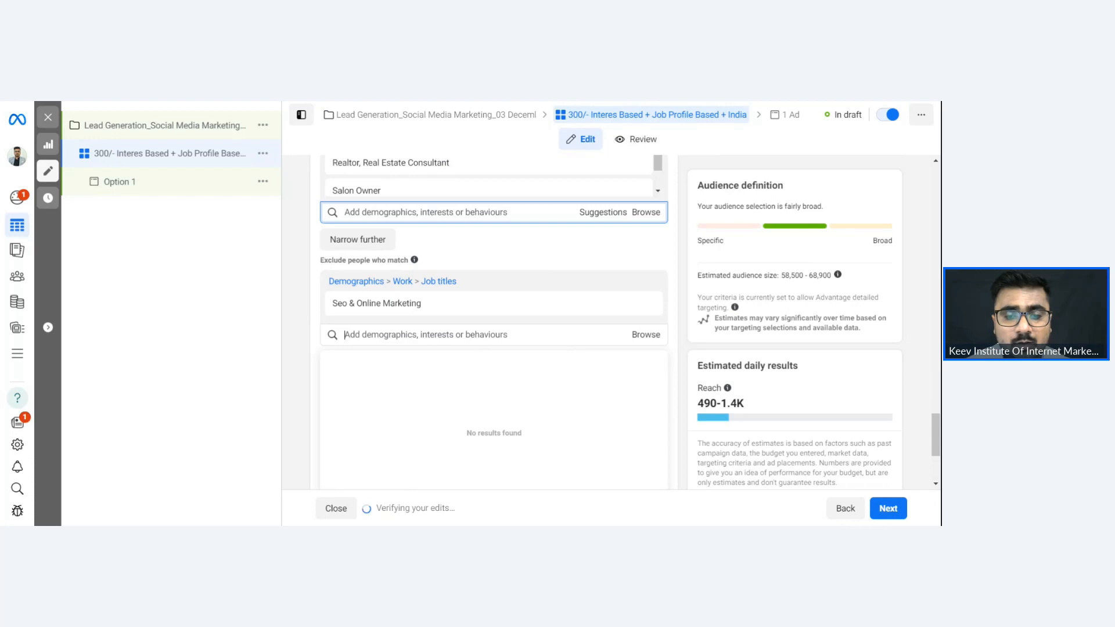
- Search for "digital marketing" and add the job title Digital Marketing Strategist to the exclusions
text(digit)
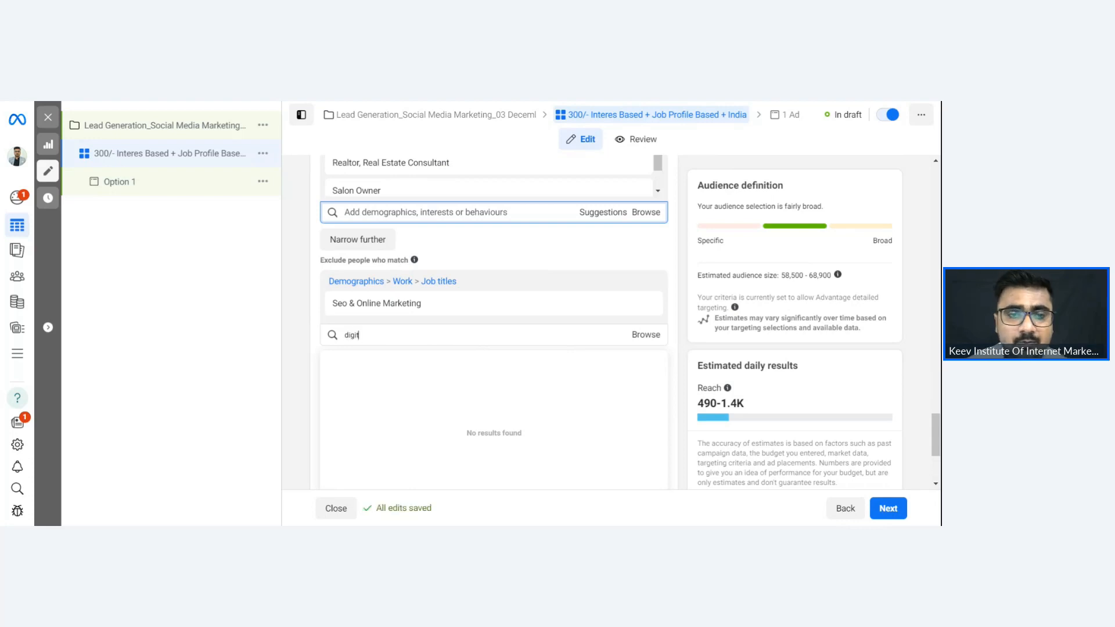
text(al marketer)
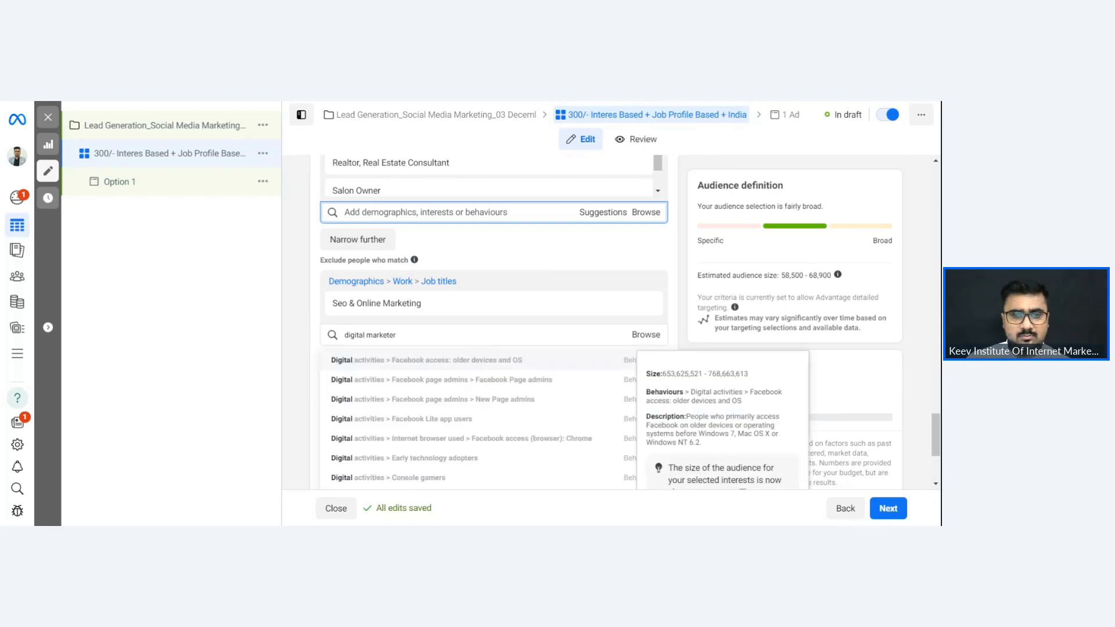
key(BackSpace)
key(BackSpace)
text(ing)
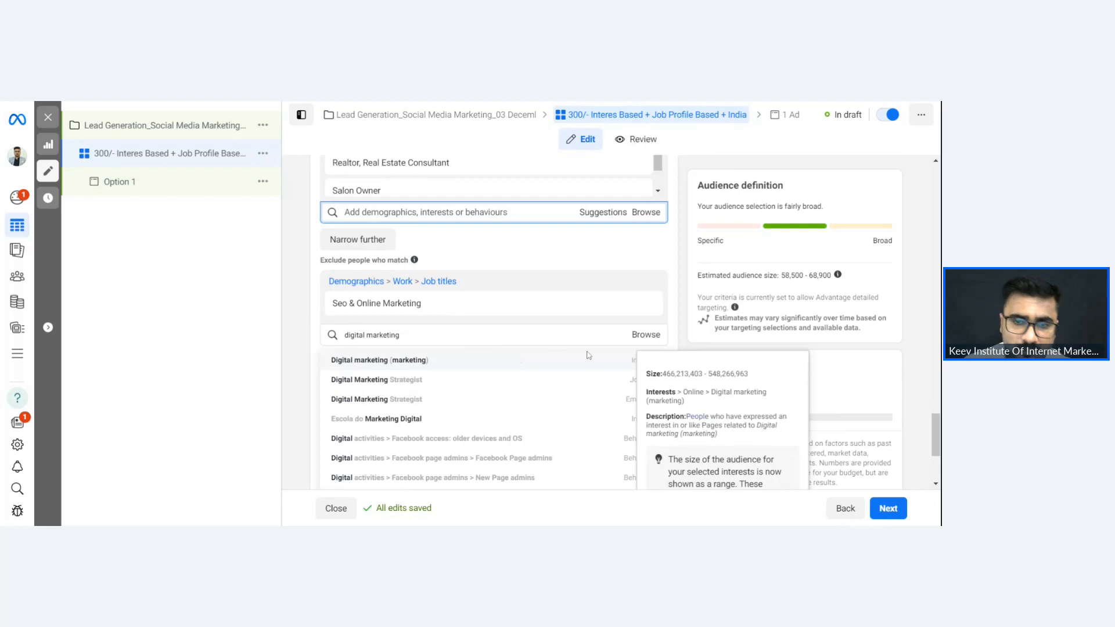
scroll(832, 317, down, 2)
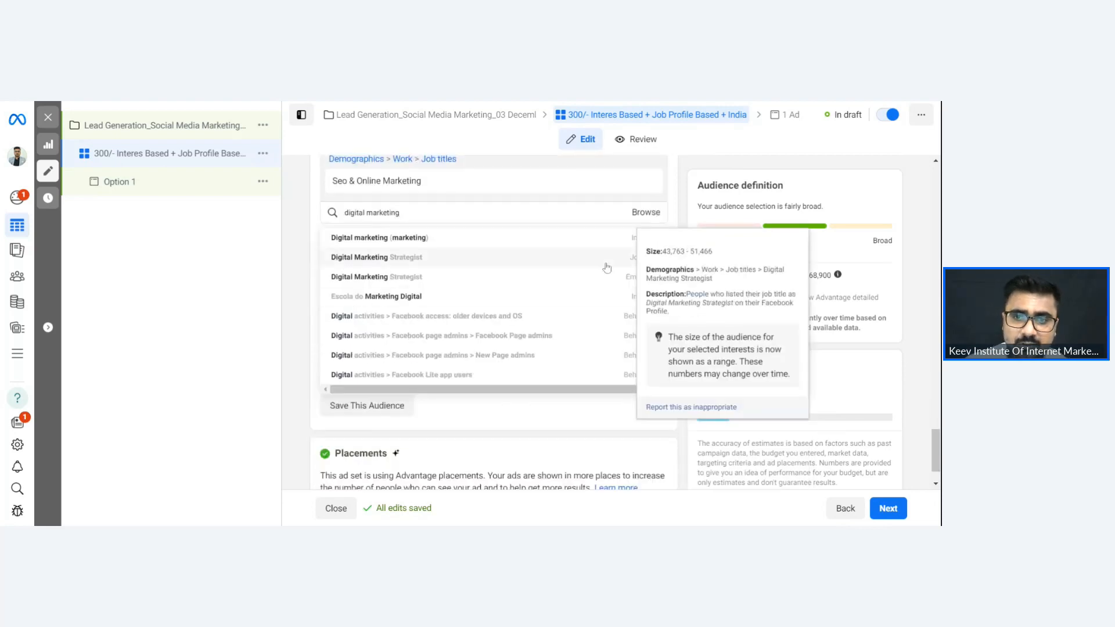
click(607, 268)
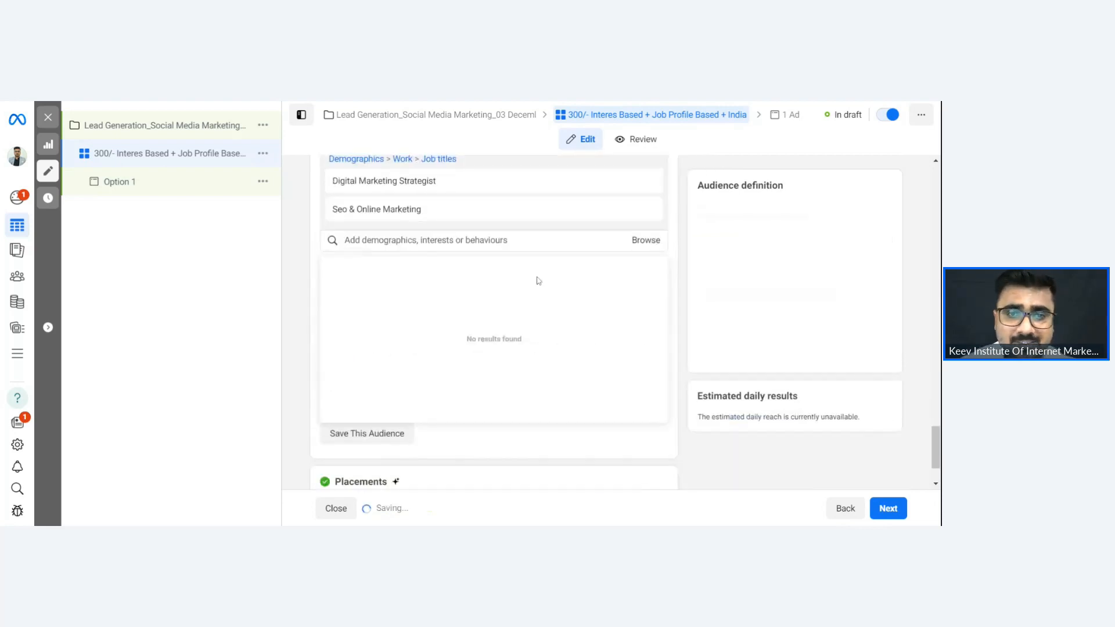
- Search for "social media strategist", exclude the job title Social Media Strategist and close the suggestion list
text(social media strategist)
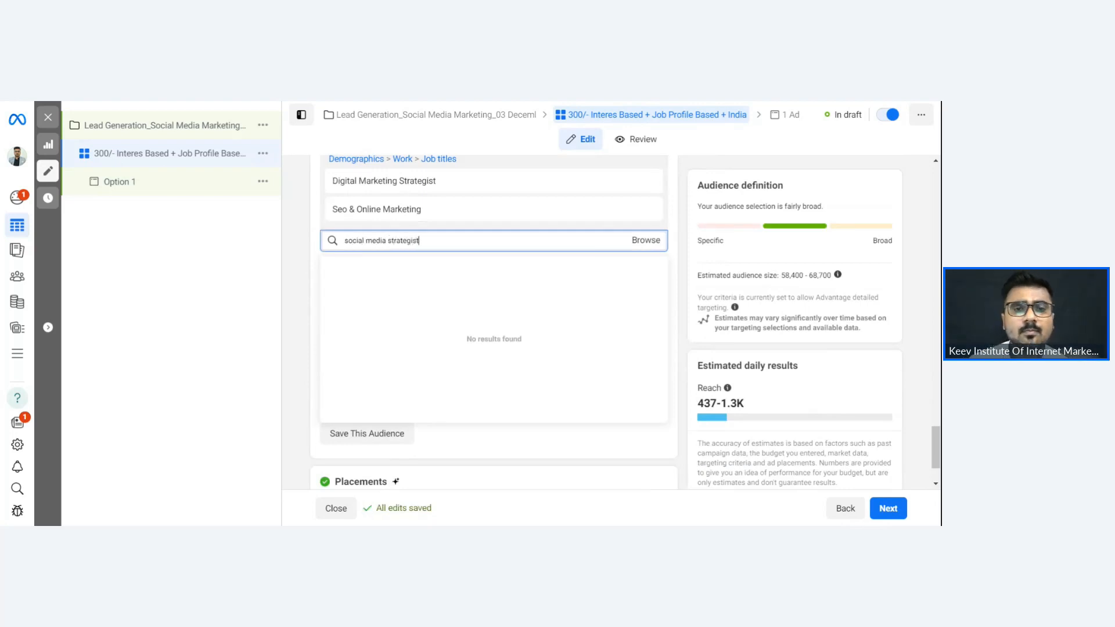
click(410, 270)
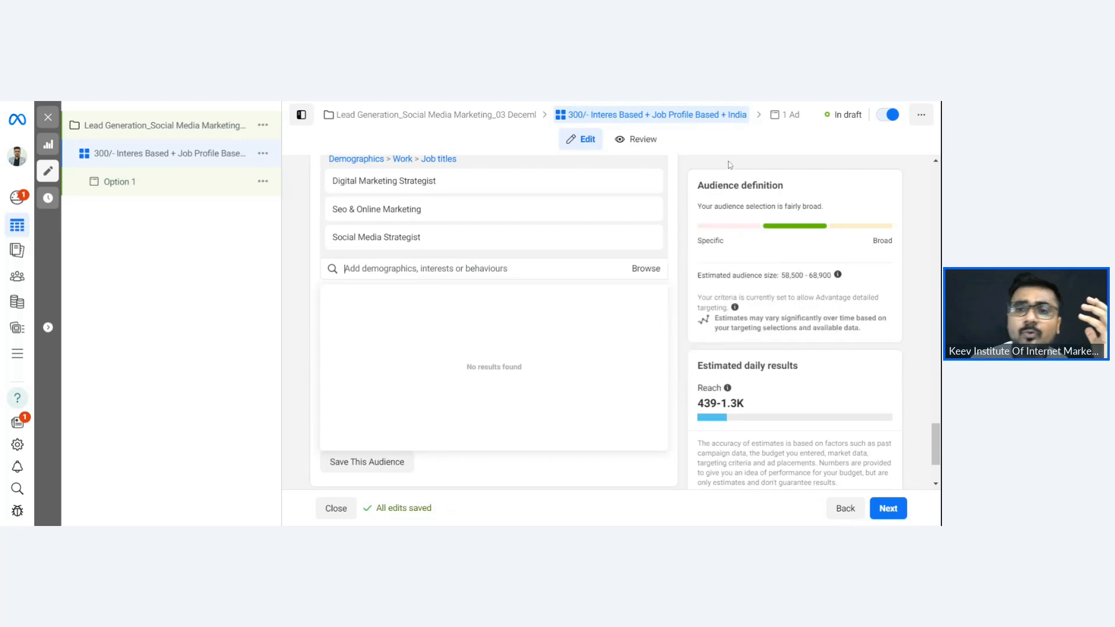
scroll(710, 186, up, 3)
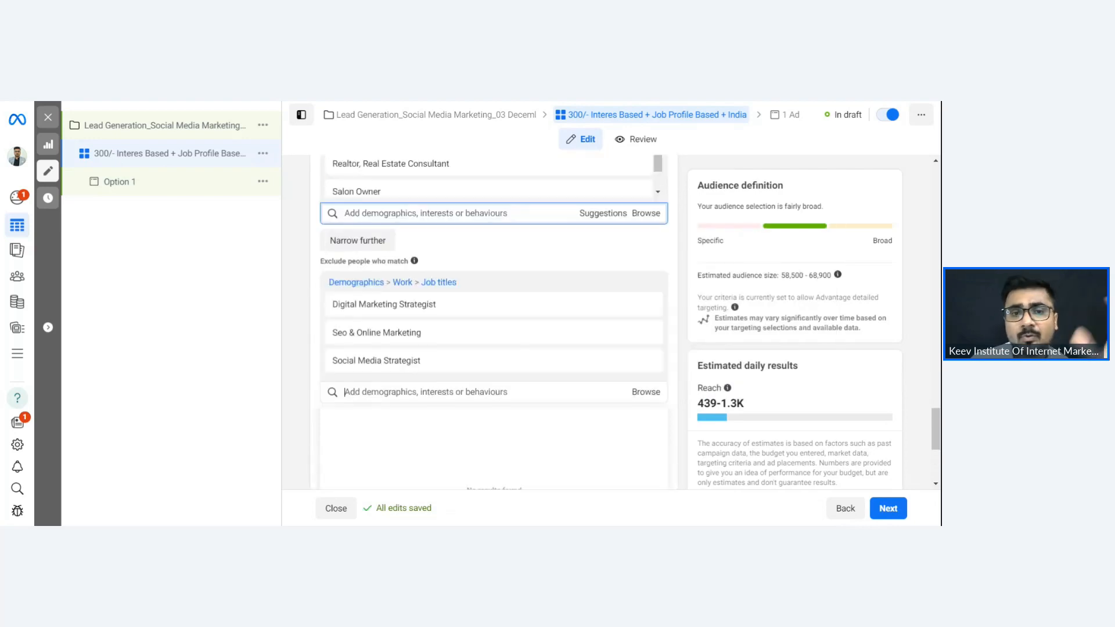
scroll(354, 273, down, 5)
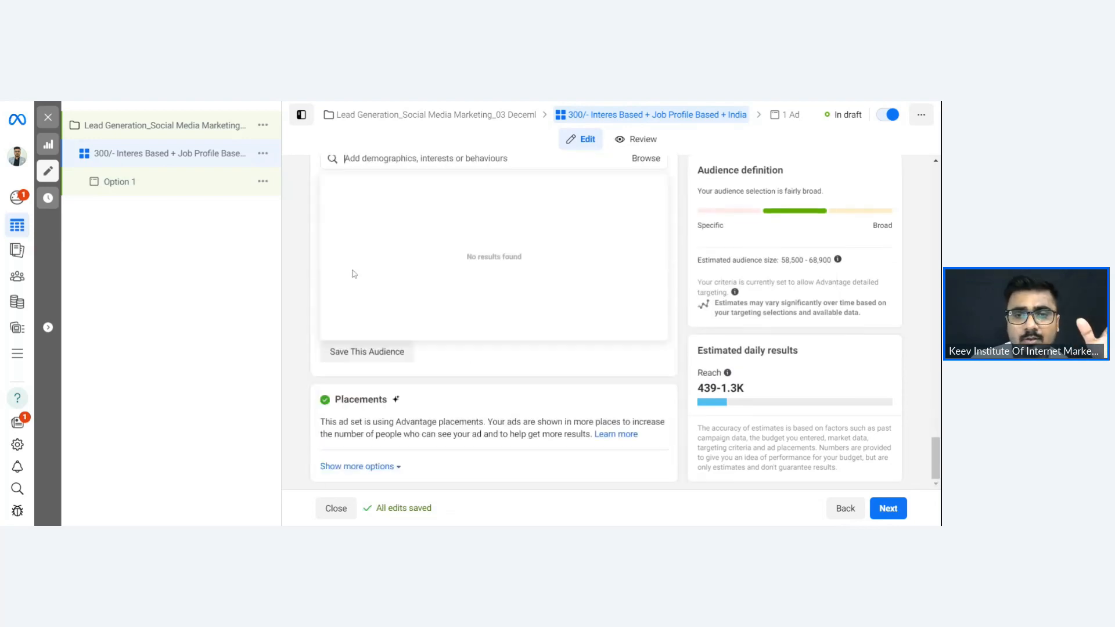
click(308, 271)
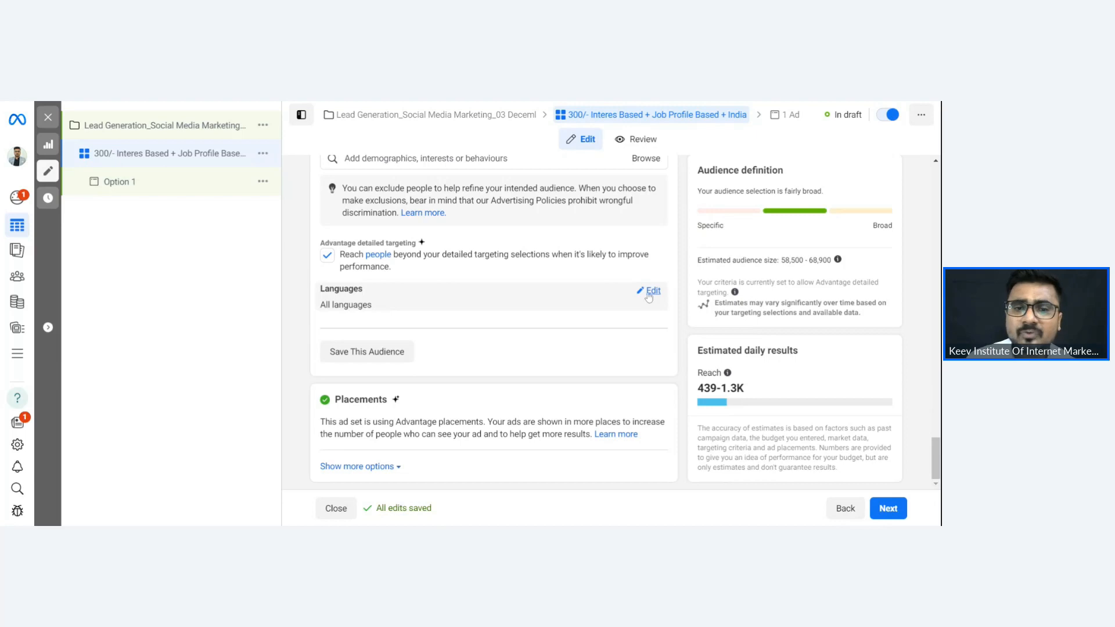
- Expand the placement options of the ad set and open the placement controls for editing
click(399, 468)
scroll(693, 388, down, 2)
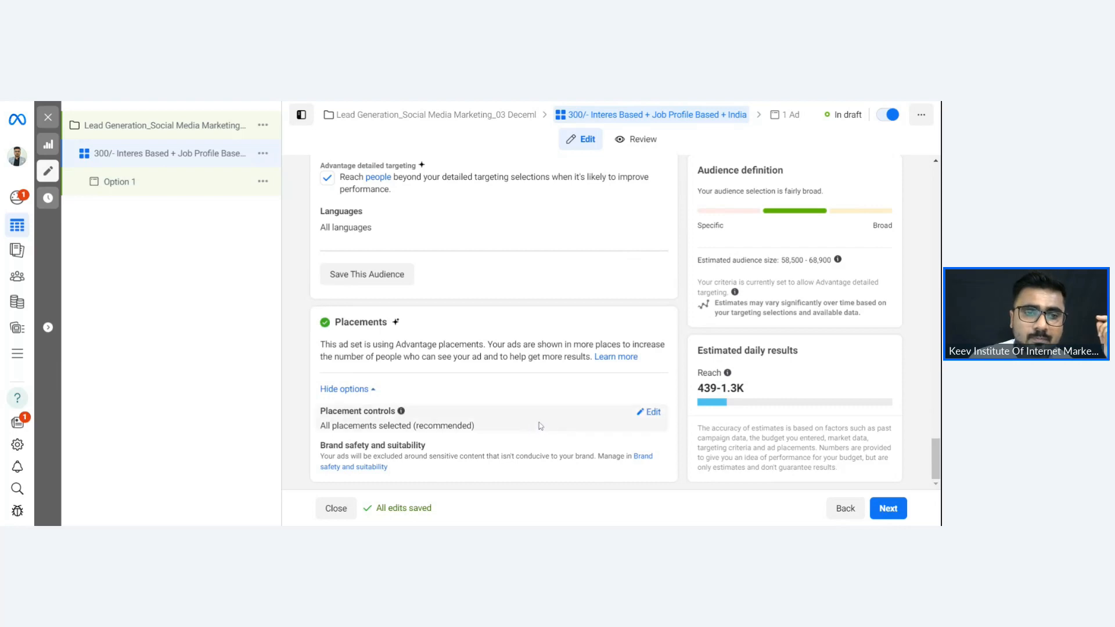
click(642, 413)
scroll(648, 419, down, 1)
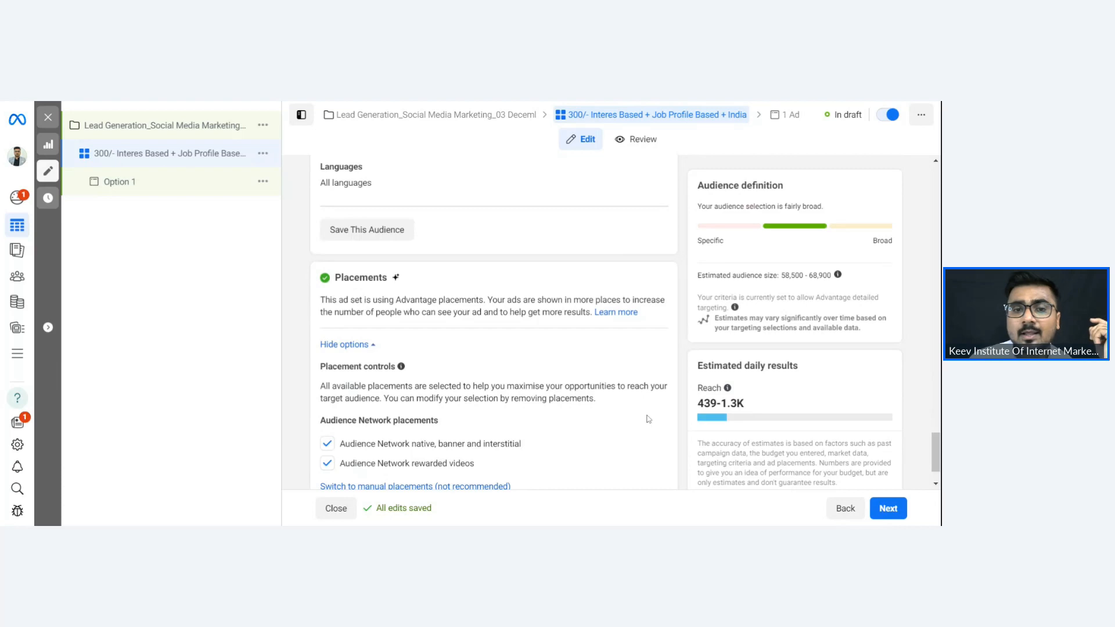
scroll(648, 419, down, 1)
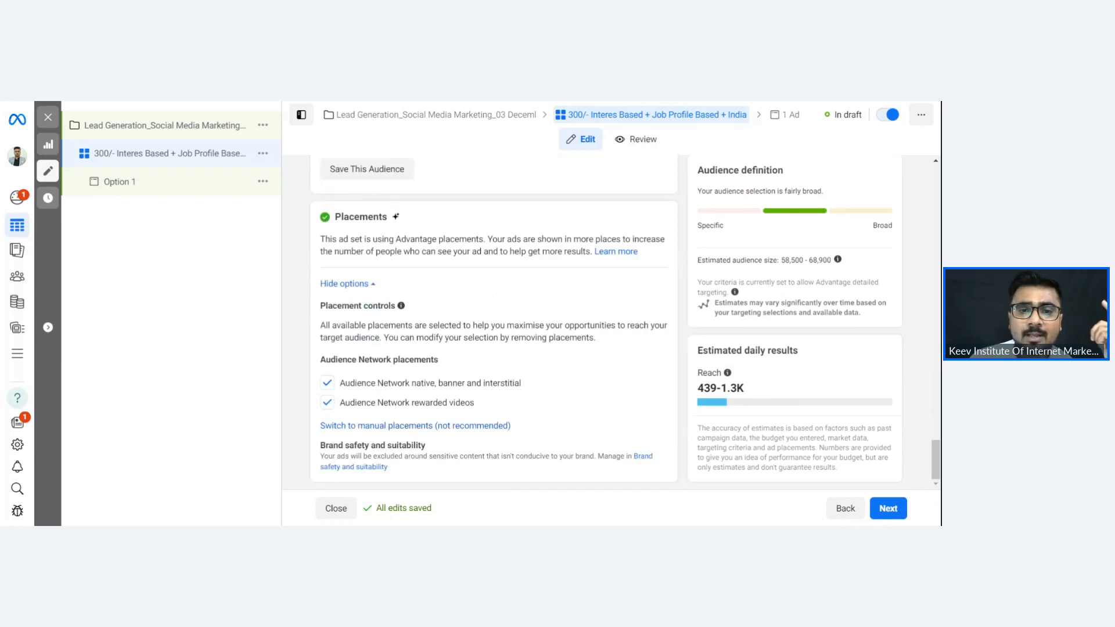
scroll(605, 409, up, 3)
scroll(605, 409, down, 3)
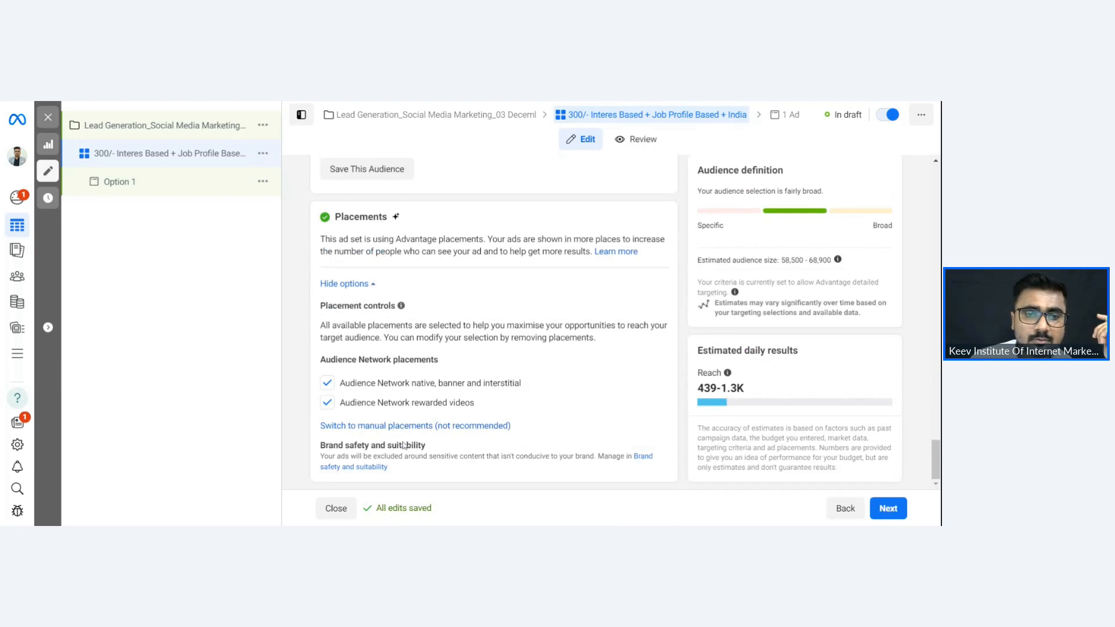
- Collapse and reopen the placement options, switch the ad set to manual placements and review the available devices, platforms and placements
click(369, 284)
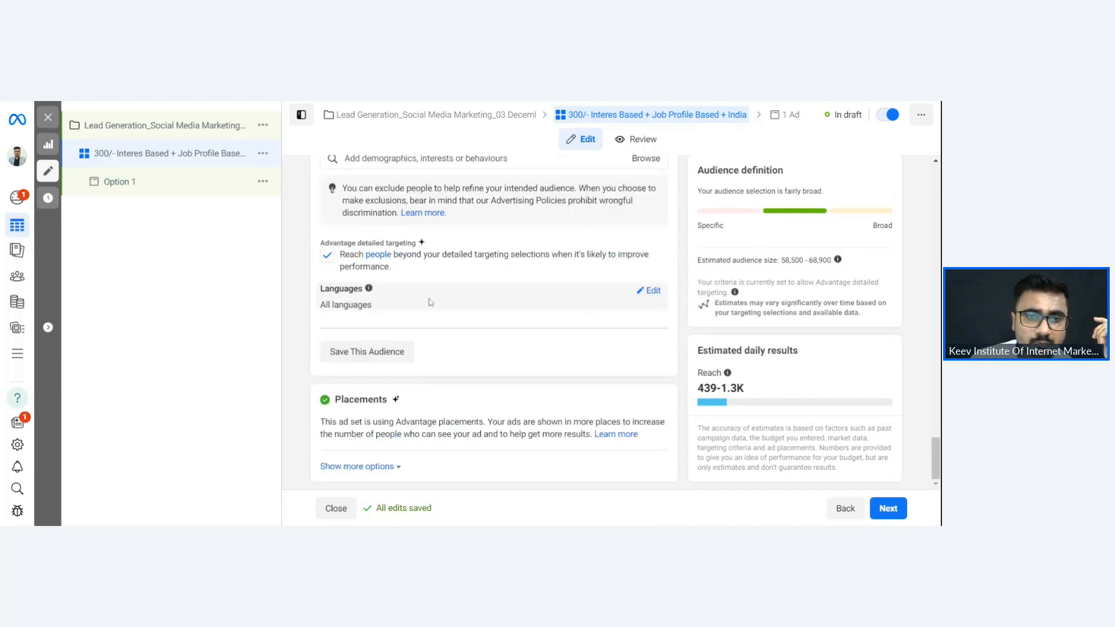
click(371, 468)
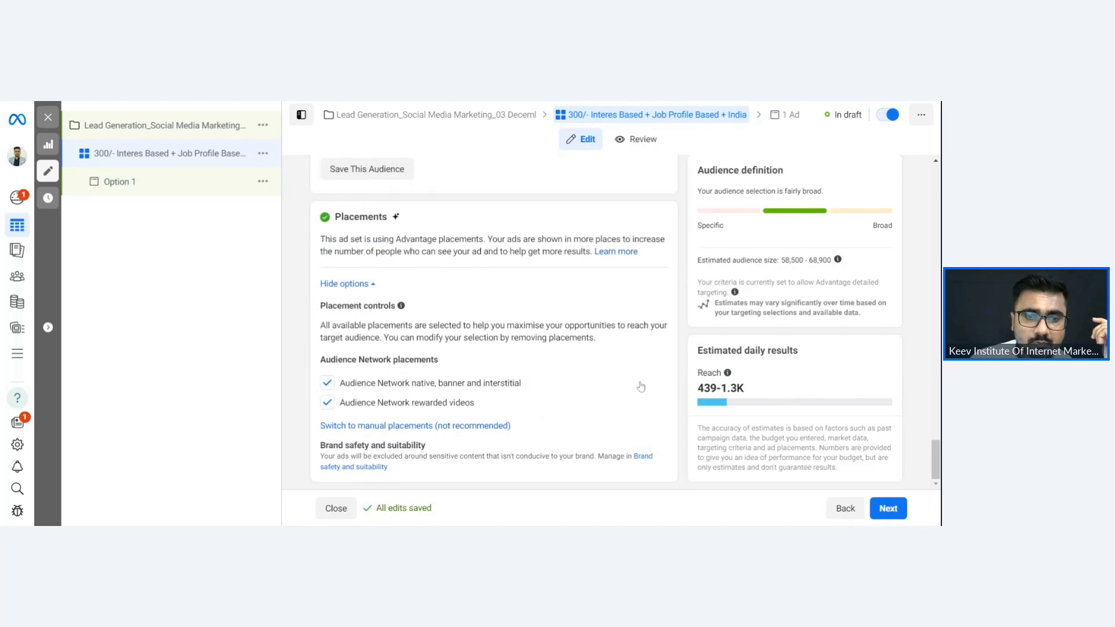
mouse_move(400, 398)
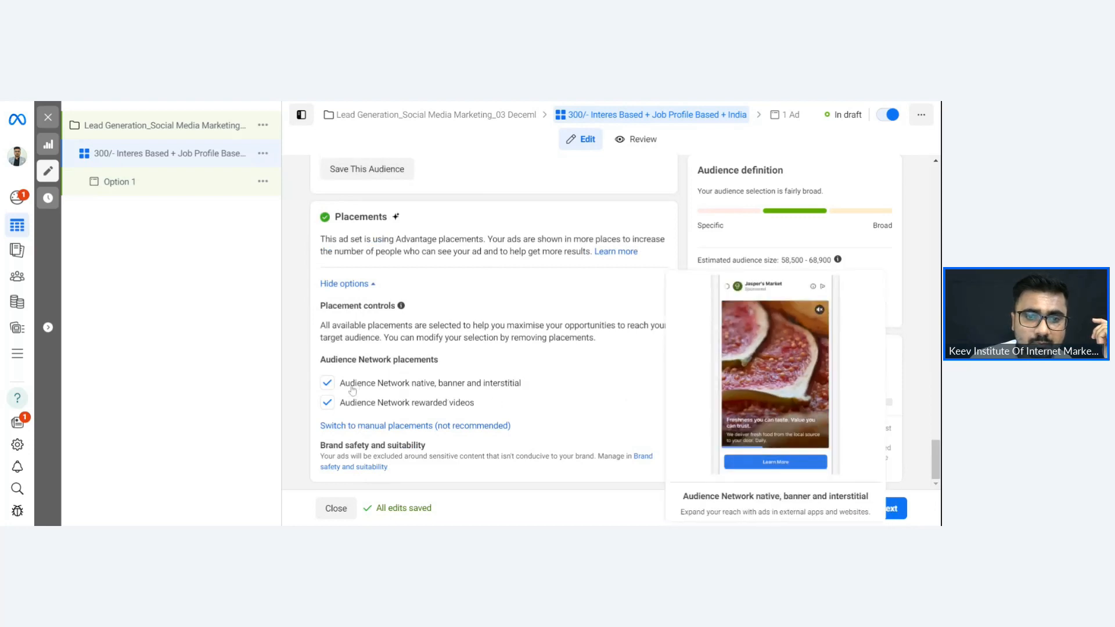
click(362, 428)
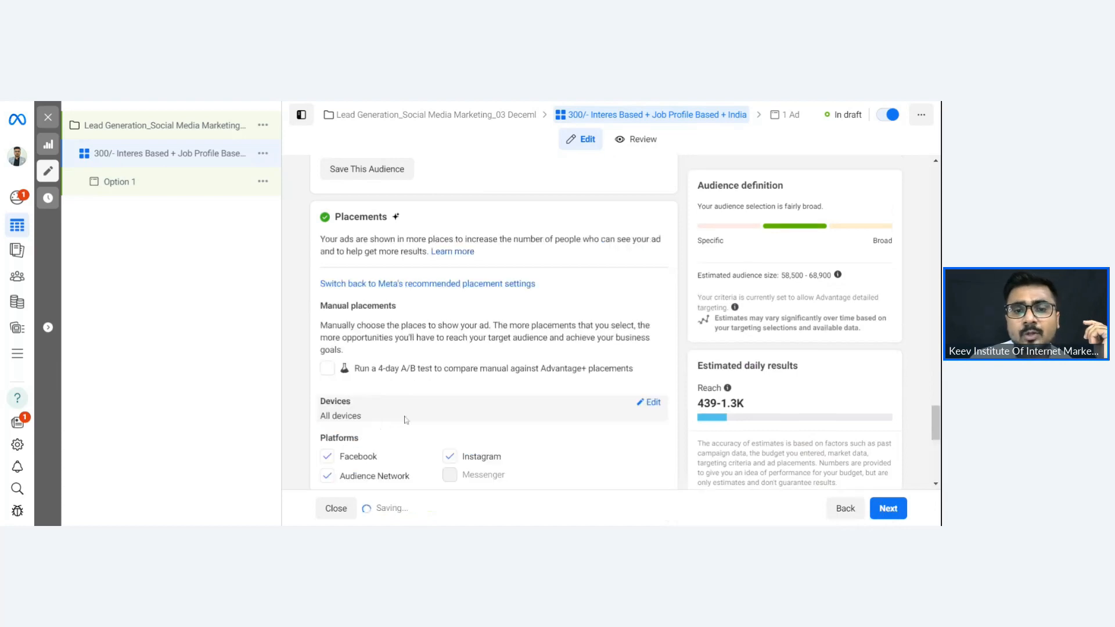
scroll(667, 325, down, 4)
scroll(615, 311, up, 4)
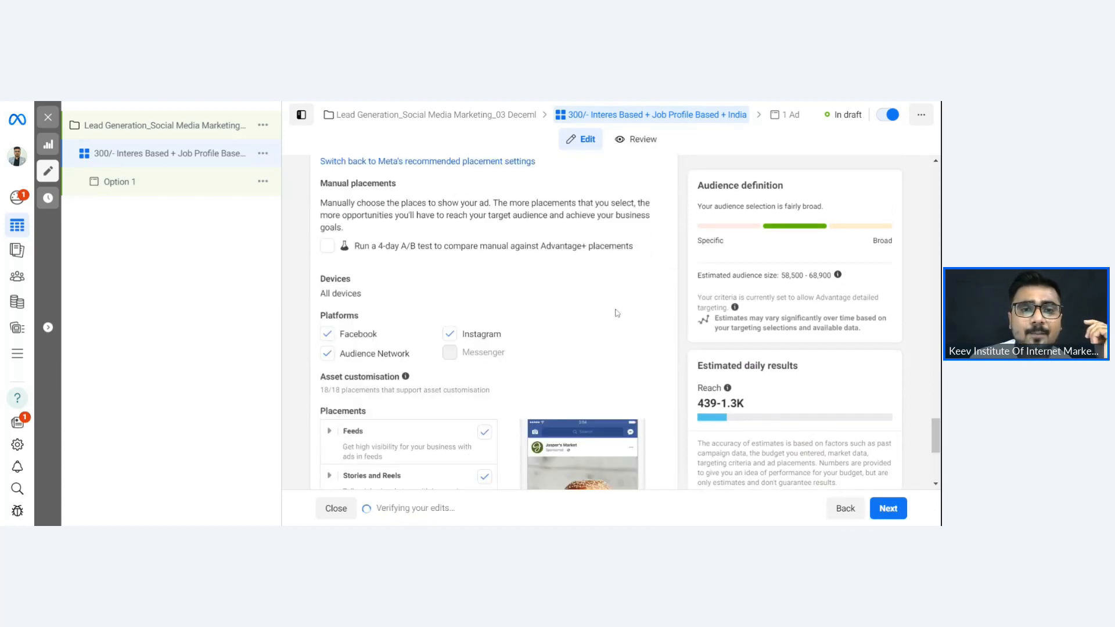
scroll(606, 312, down, 3)
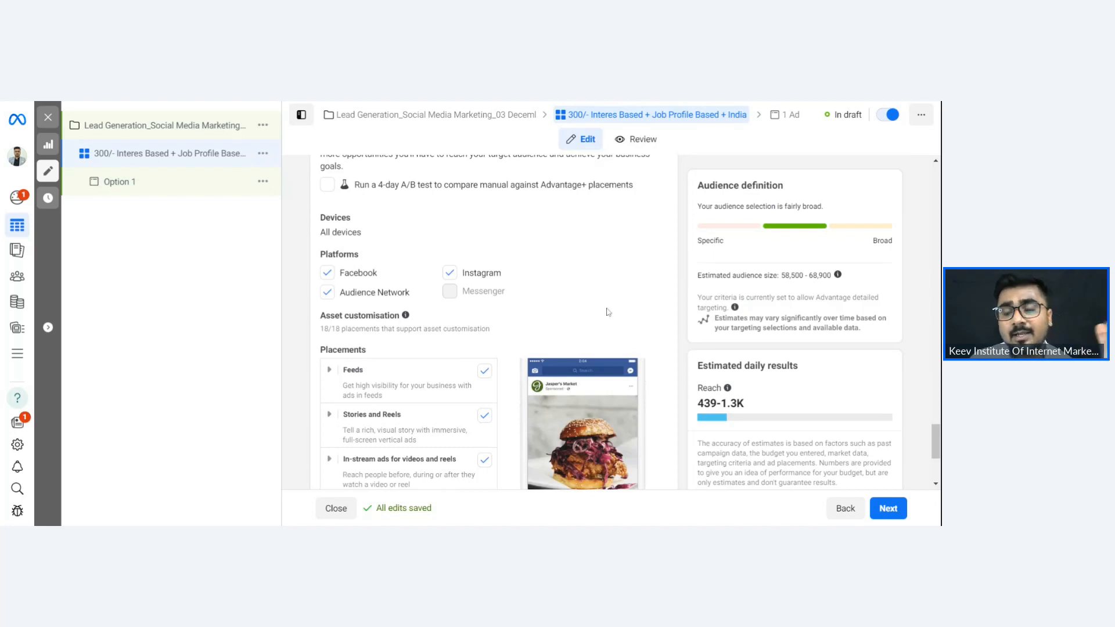
- Expand the additional placement options and review the ad set's placements, device and brand safety settings, and audience exclusions
scroll(608, 311, down, 2)
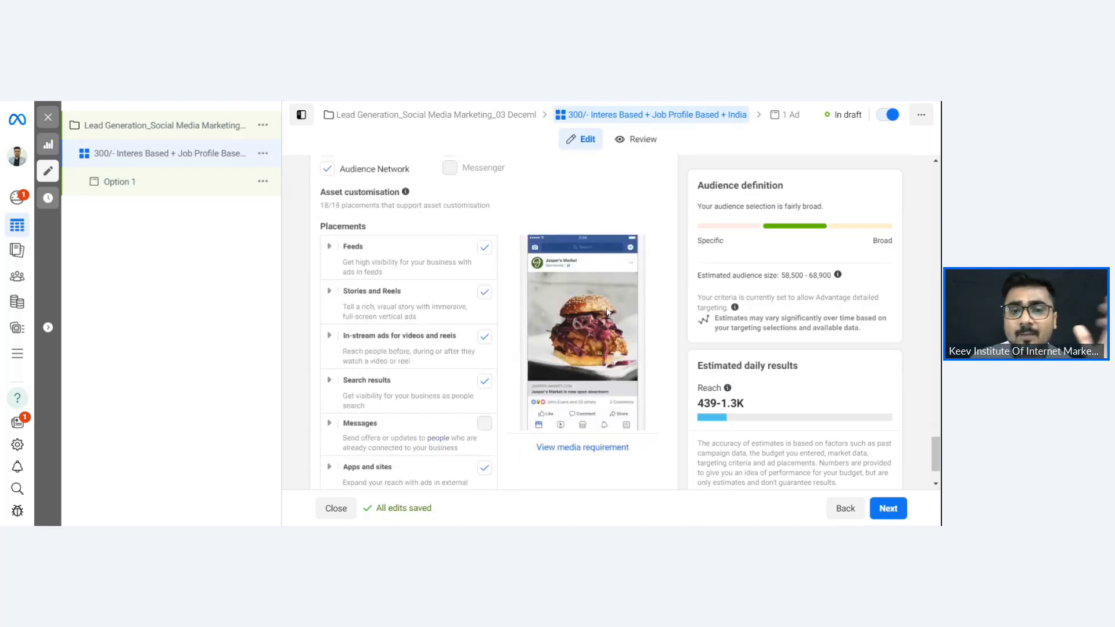
scroll(607, 311, down, 1)
scroll(448, 406, down, 1)
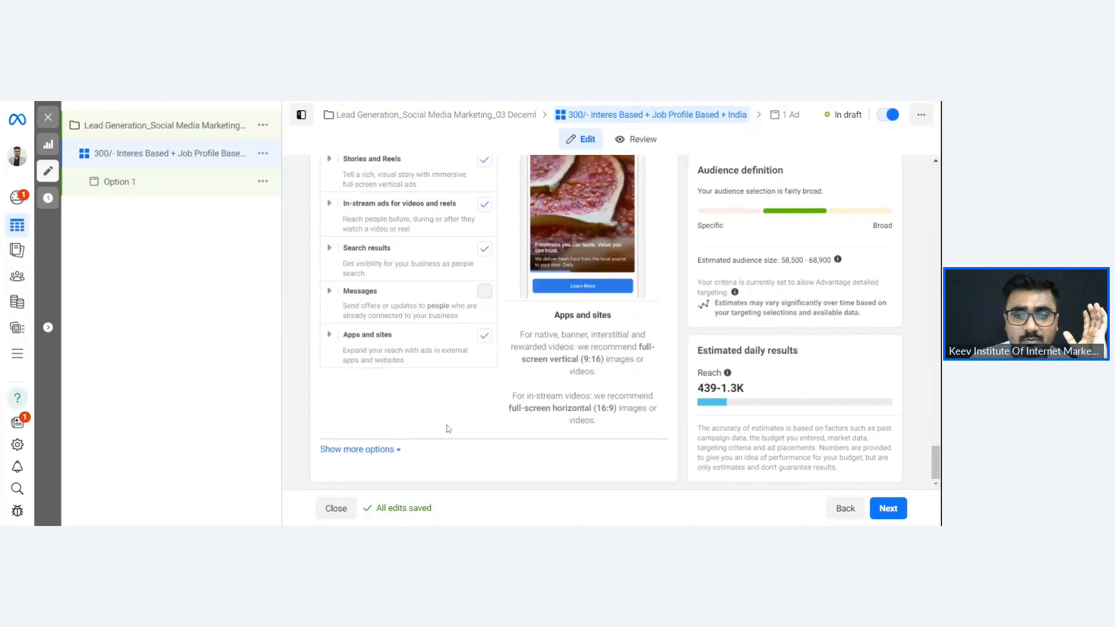
click(384, 451)
scroll(488, 349, down, 3)
scroll(518, 405, up, 5)
scroll(519, 405, up, 2)
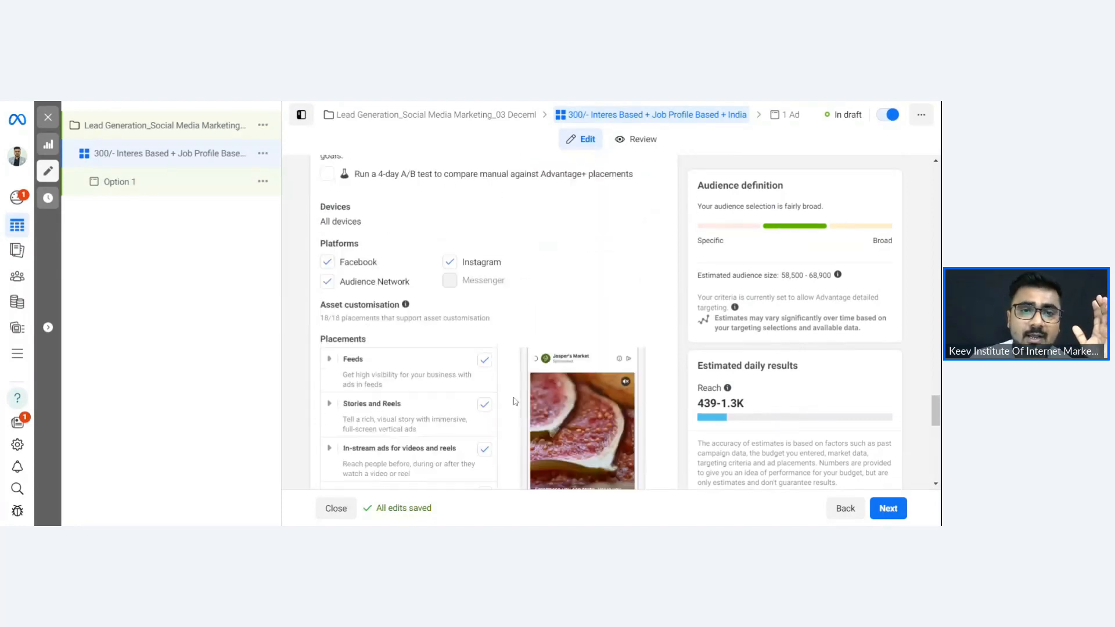
scroll(497, 273, down, 3)
scroll(497, 273, down, 3)
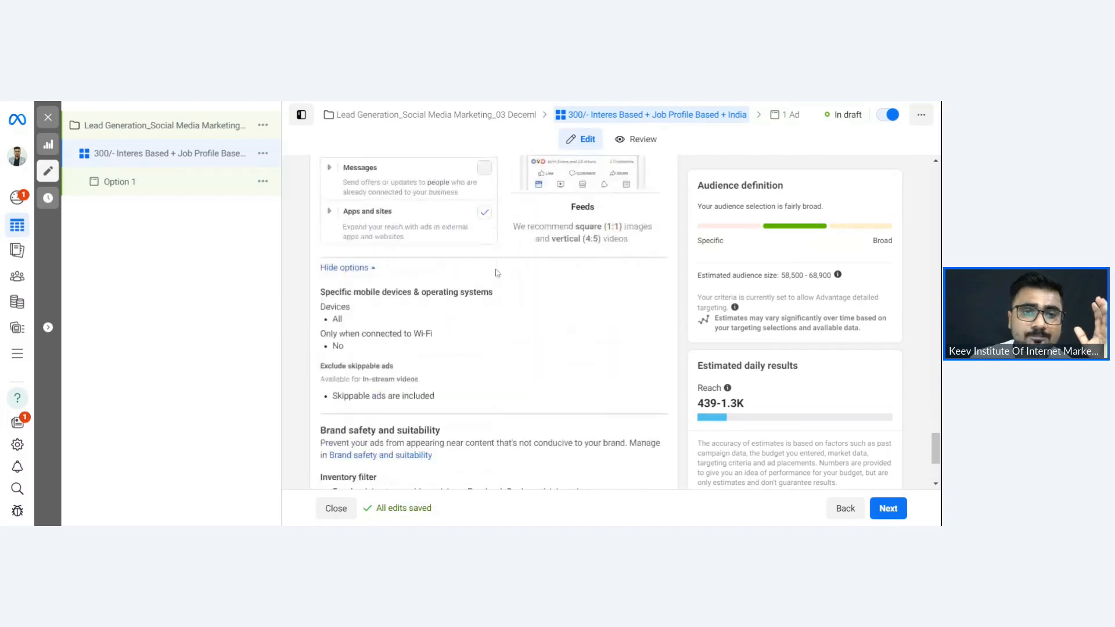
scroll(497, 273, down, 2)
scroll(497, 272, up, 10)
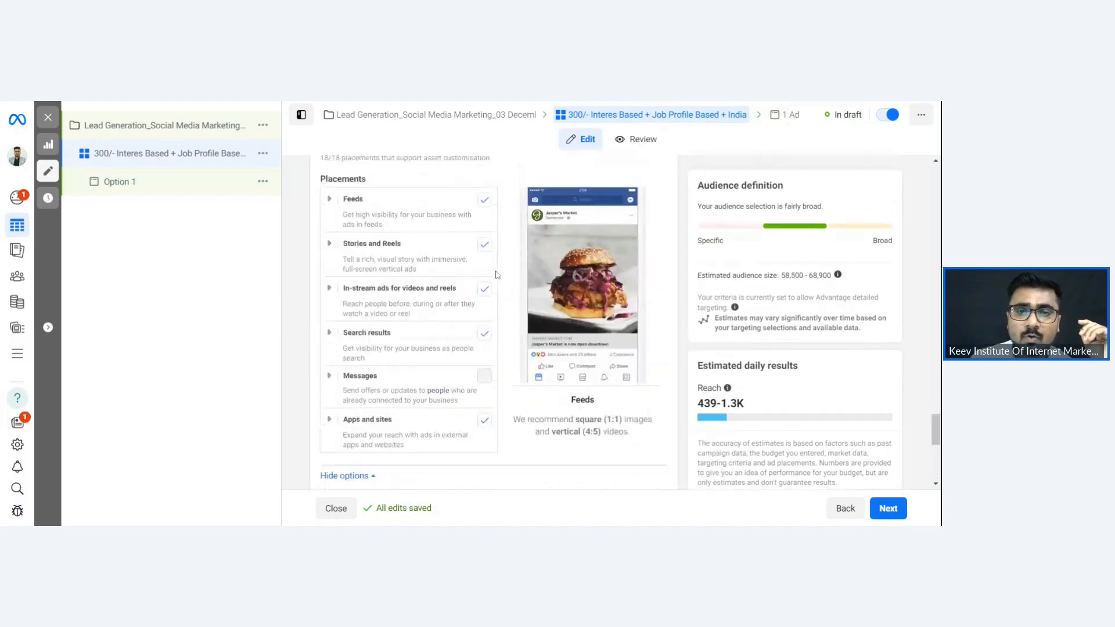
scroll(497, 274, up, 2)
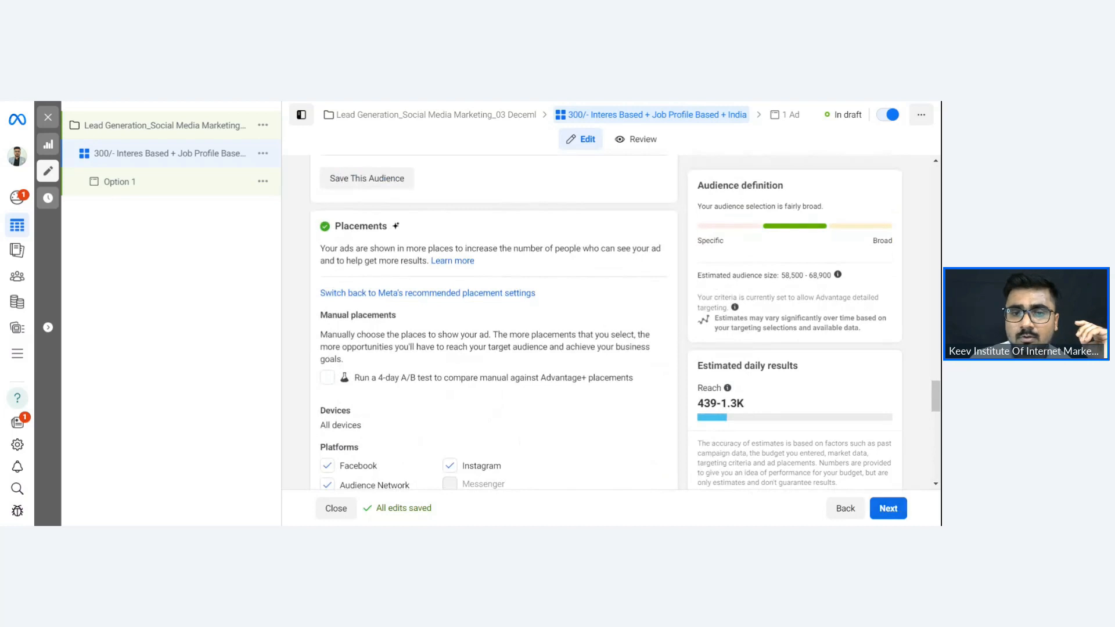
scroll(704, 386, up, 3)
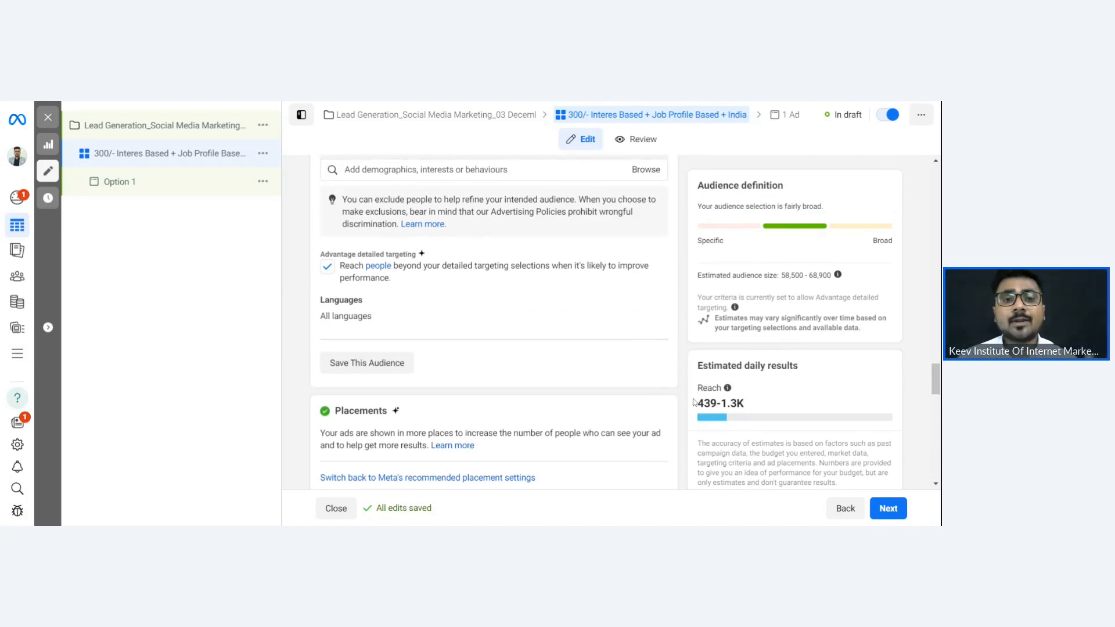
scroll(694, 400, up, 1)
scroll(694, 400, up, 2)
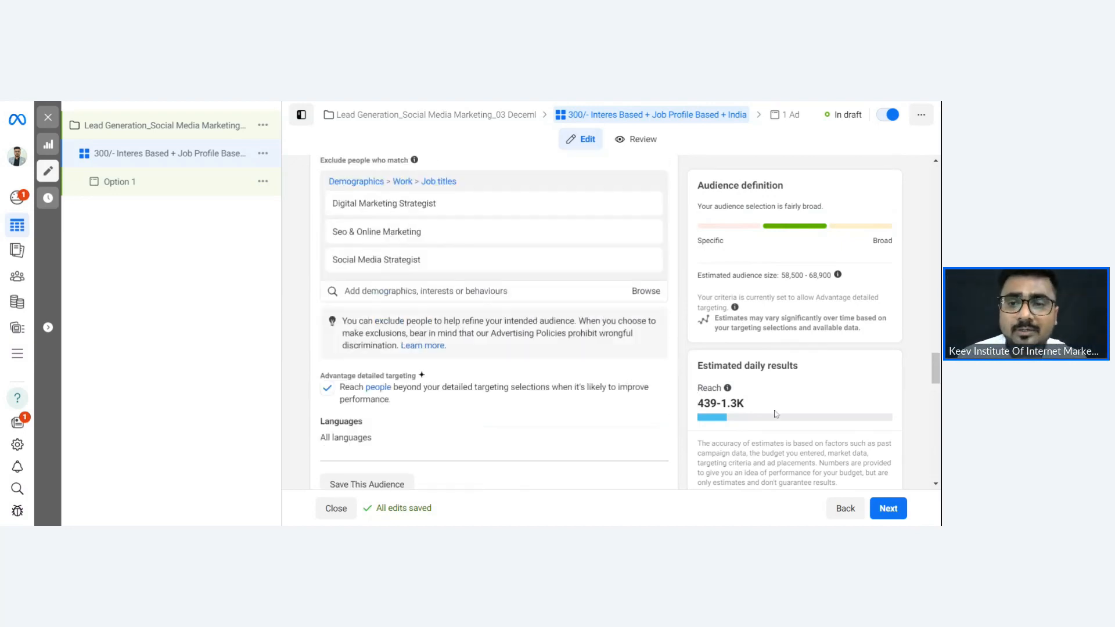
- Proceed to the ad Option 1, review its identity and format settings, and turn off multi-advertiser ads
click(901, 515)
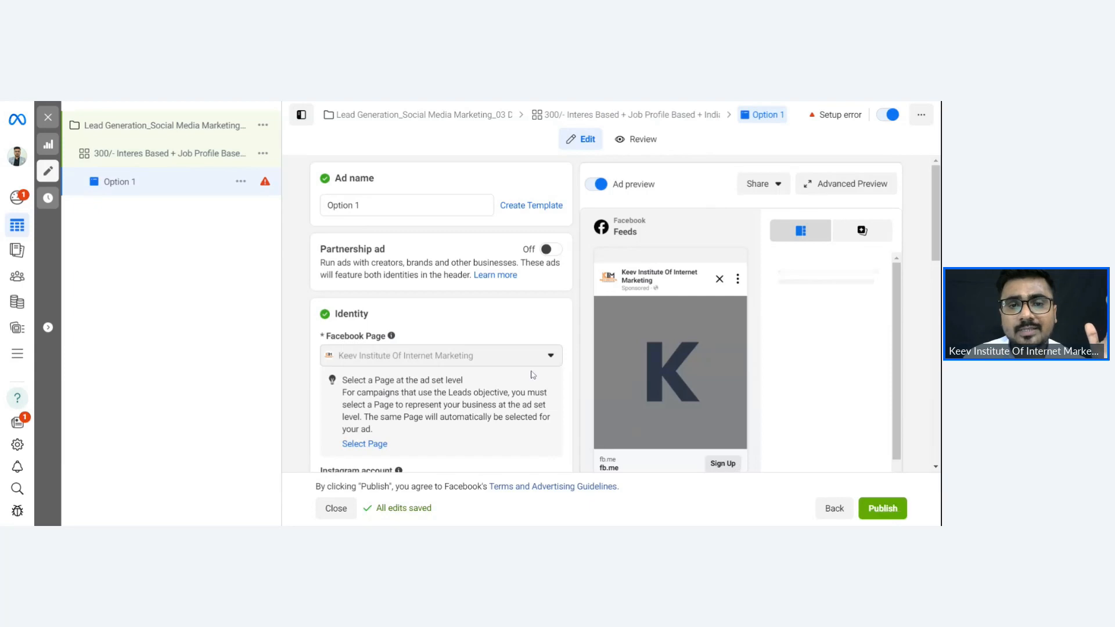
scroll(532, 375, down, 3)
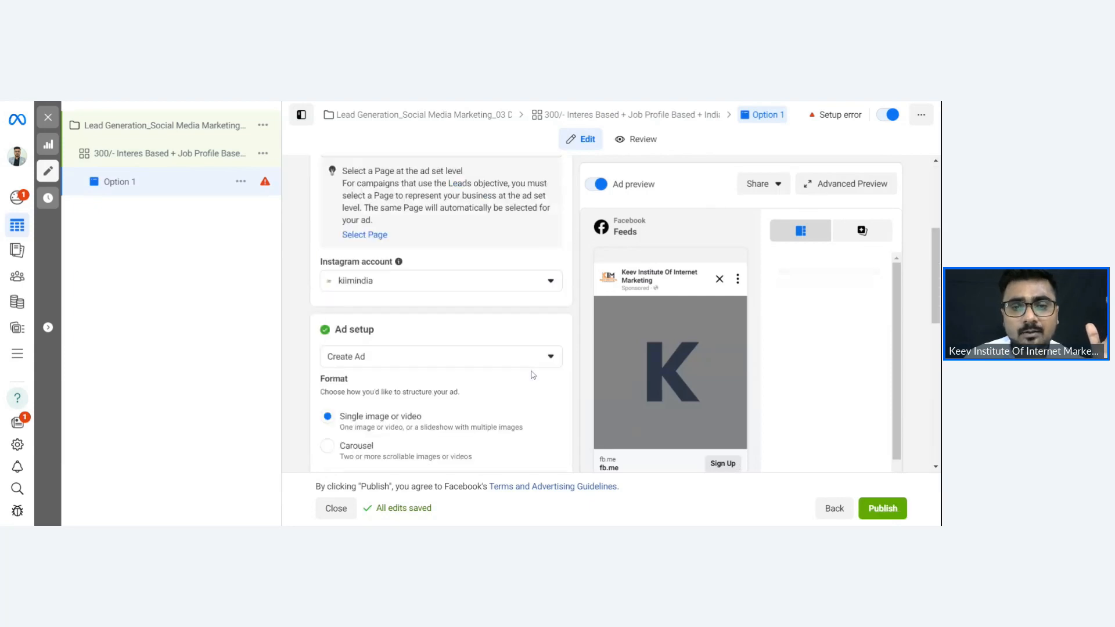
scroll(530, 374, down, 5)
scroll(404, 285, up, 4)
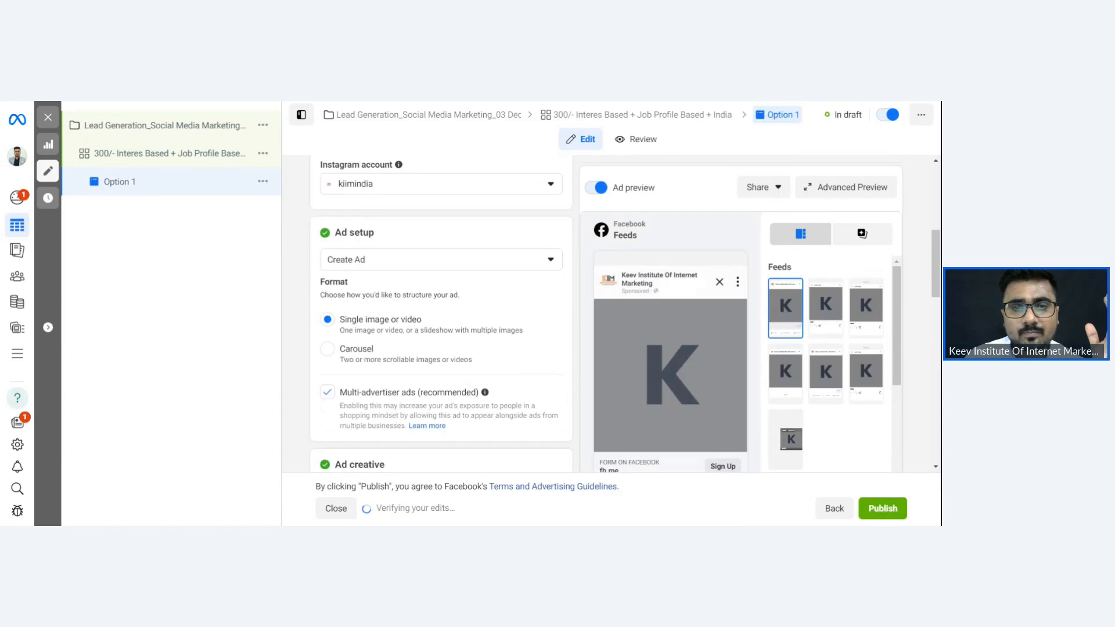
scroll(406, 279, up, 2)
scroll(441, 249, down, 2)
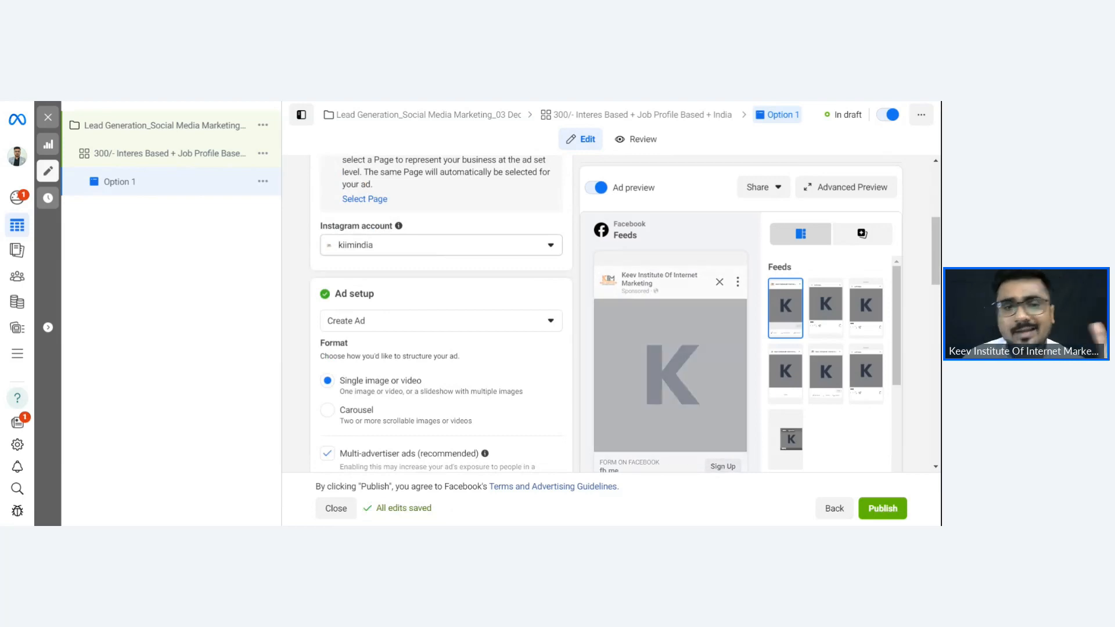
scroll(444, 247, down, 3)
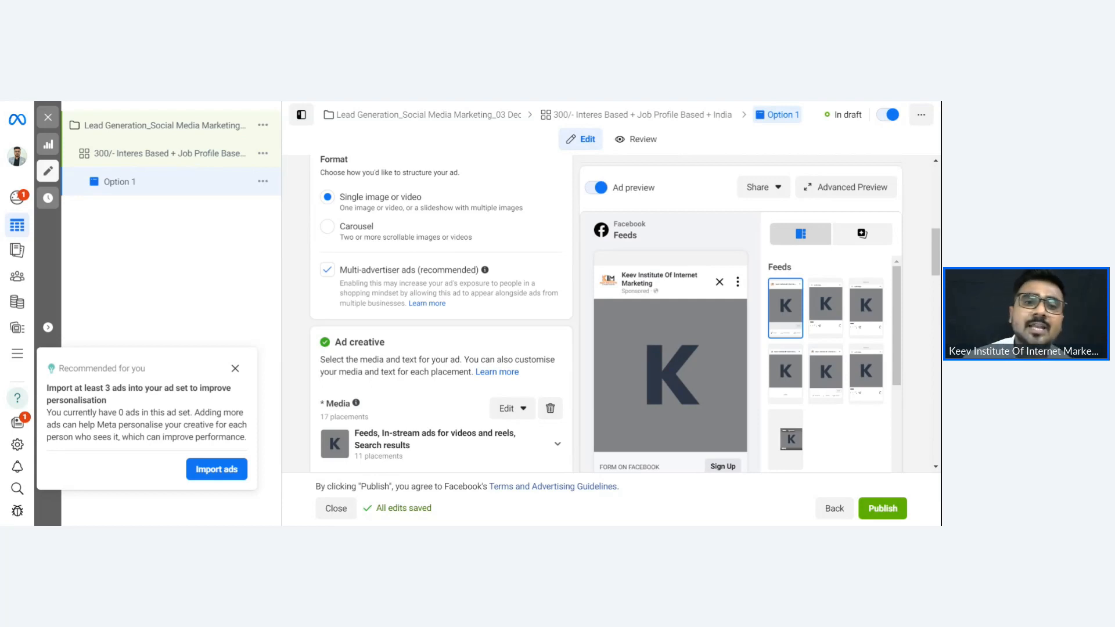
click(331, 275)
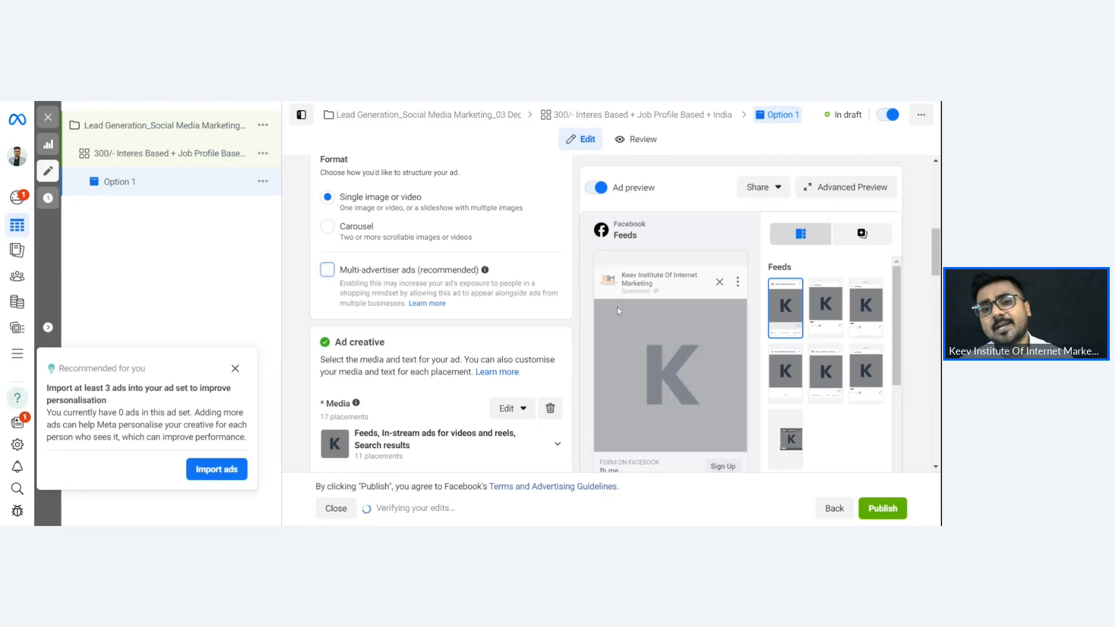
- Replace the ad's media with the 1080 × 1080 Facebook ads webinar account image, keeping the original crops and all Advantage+ creative optimisations
scroll(551, 335, down, 3)
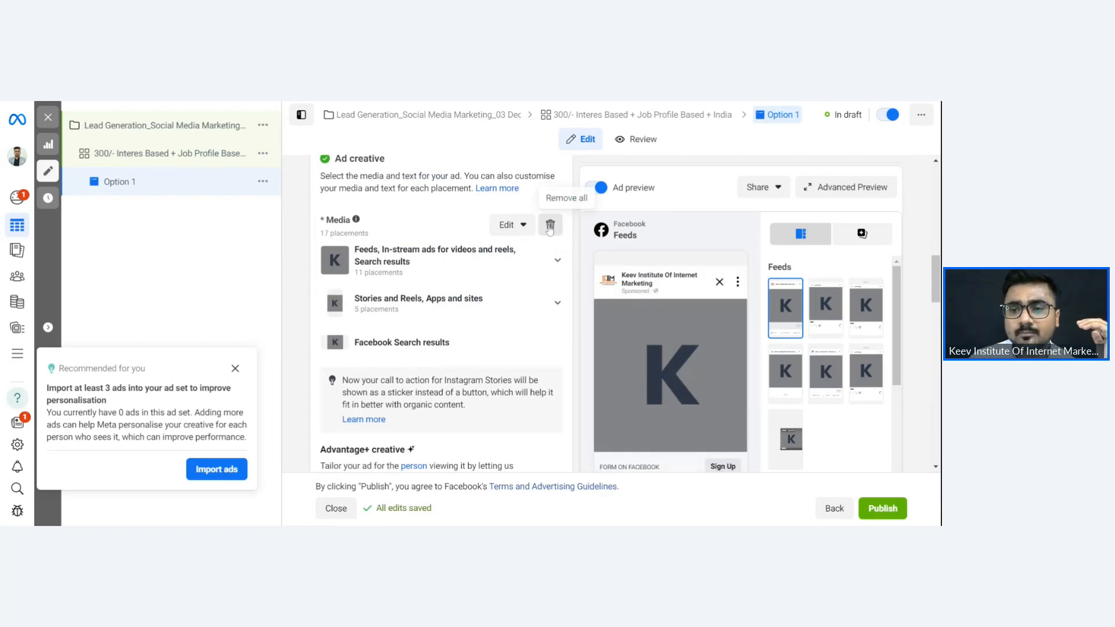
click(550, 224)
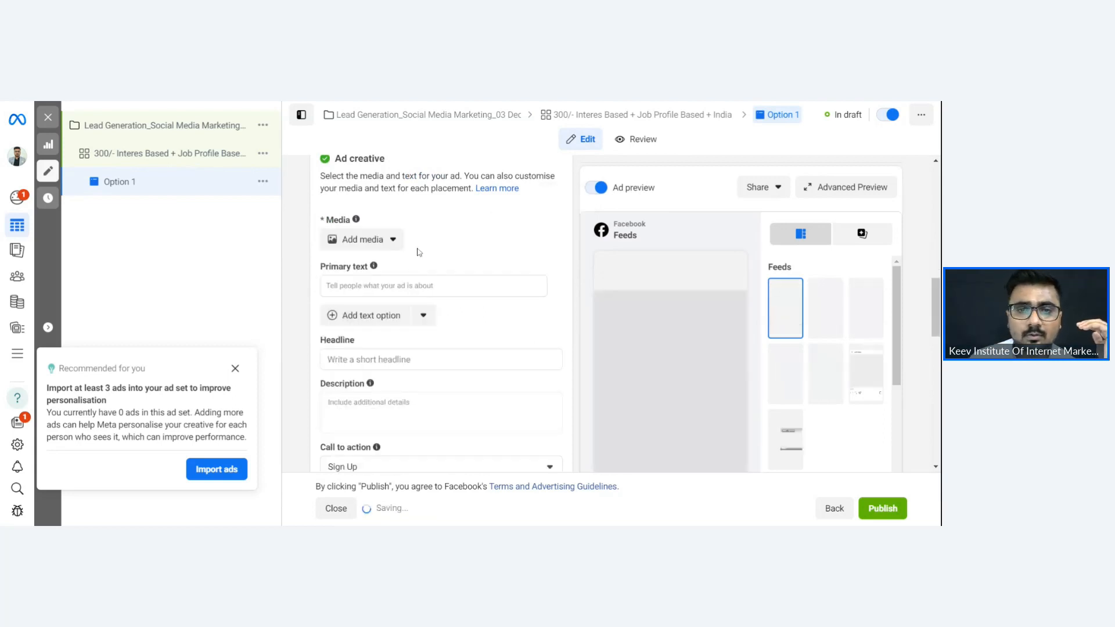
click(361, 240)
click(359, 266)
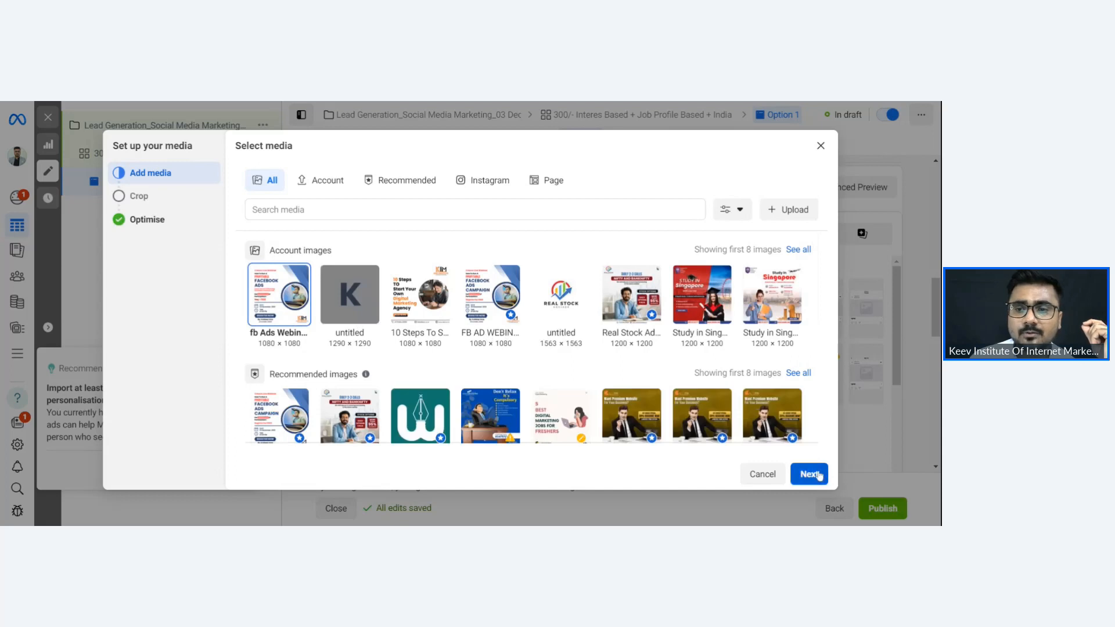
click(818, 476)
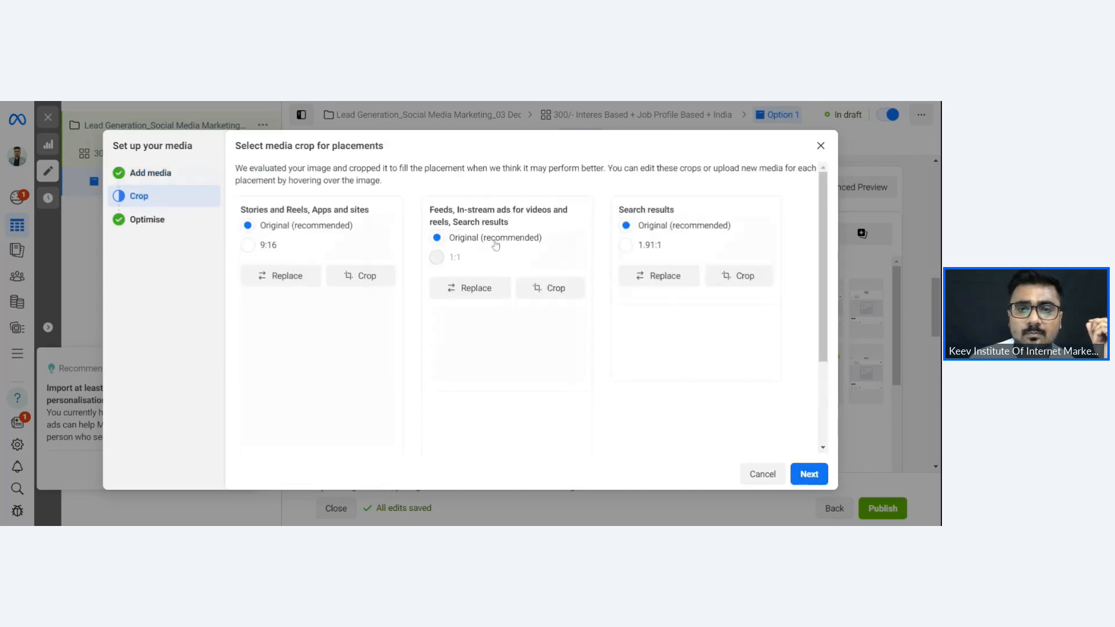
click(809, 474)
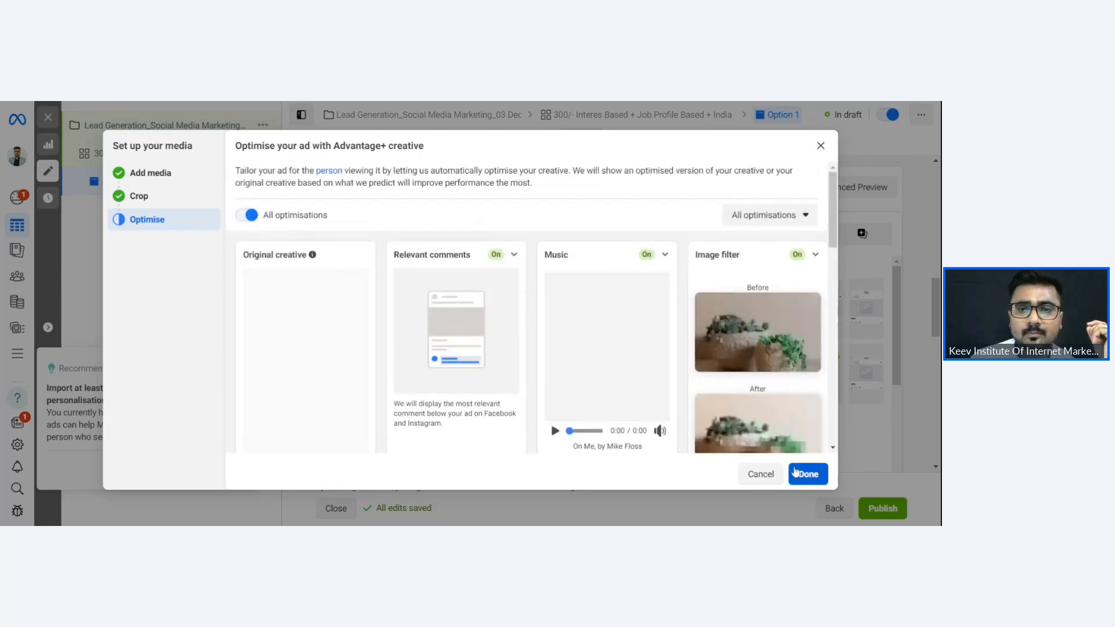
click(804, 476)
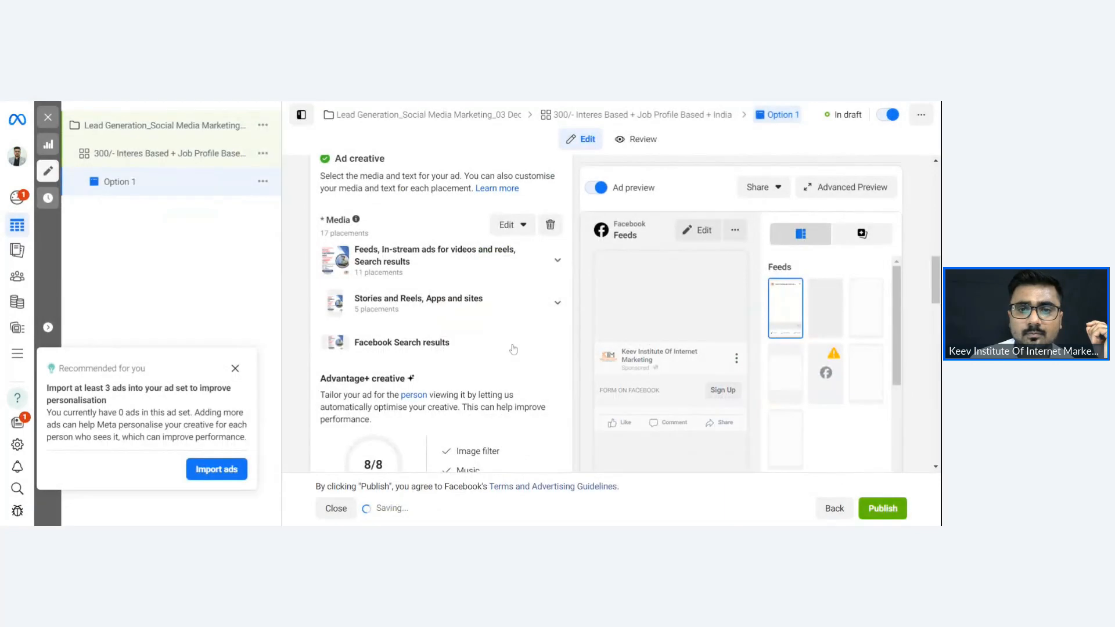
- Enter "Enroll For How To Run Profitable Facebook Ads!" as the ad's primary text
scroll(514, 349, down, 5)
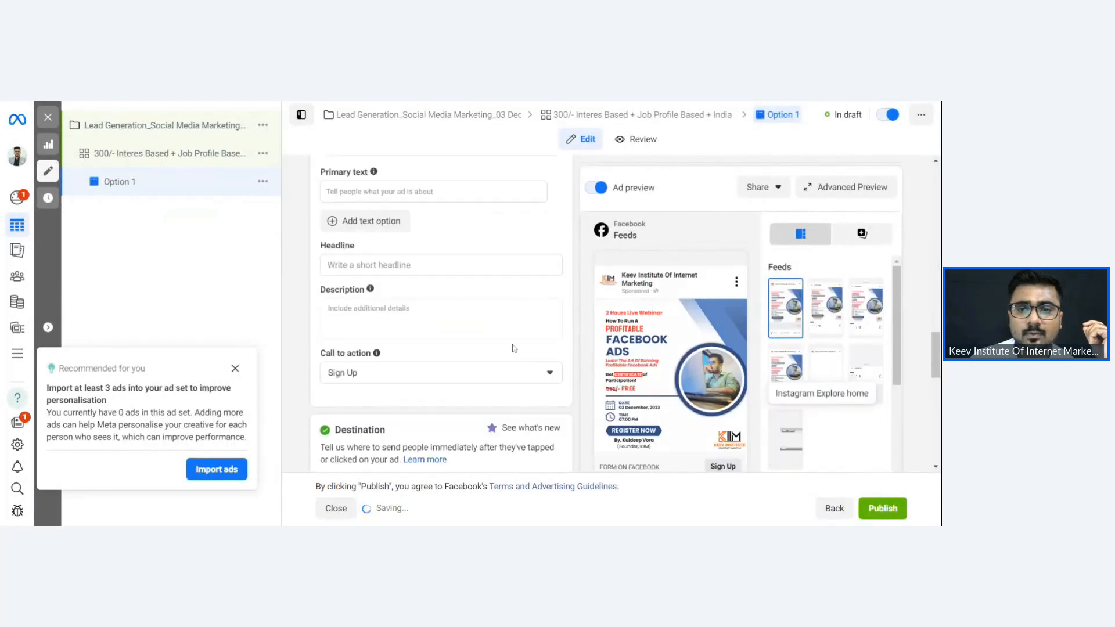
scroll(513, 349, up, 1)
scroll(517, 343, up, 2)
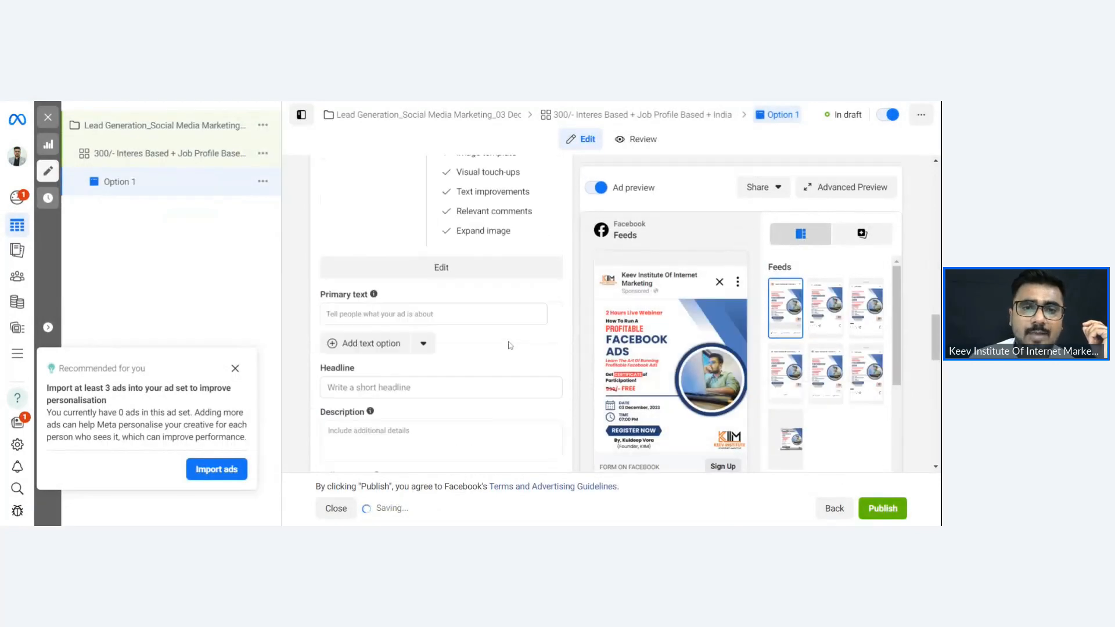
click(432, 314)
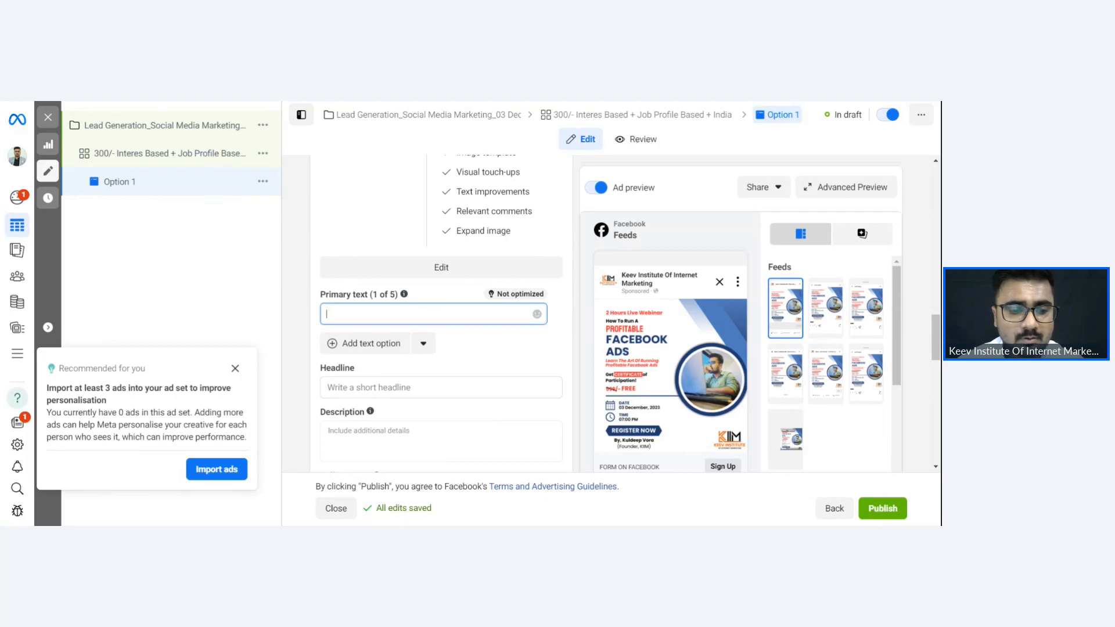
text(Enroll For)
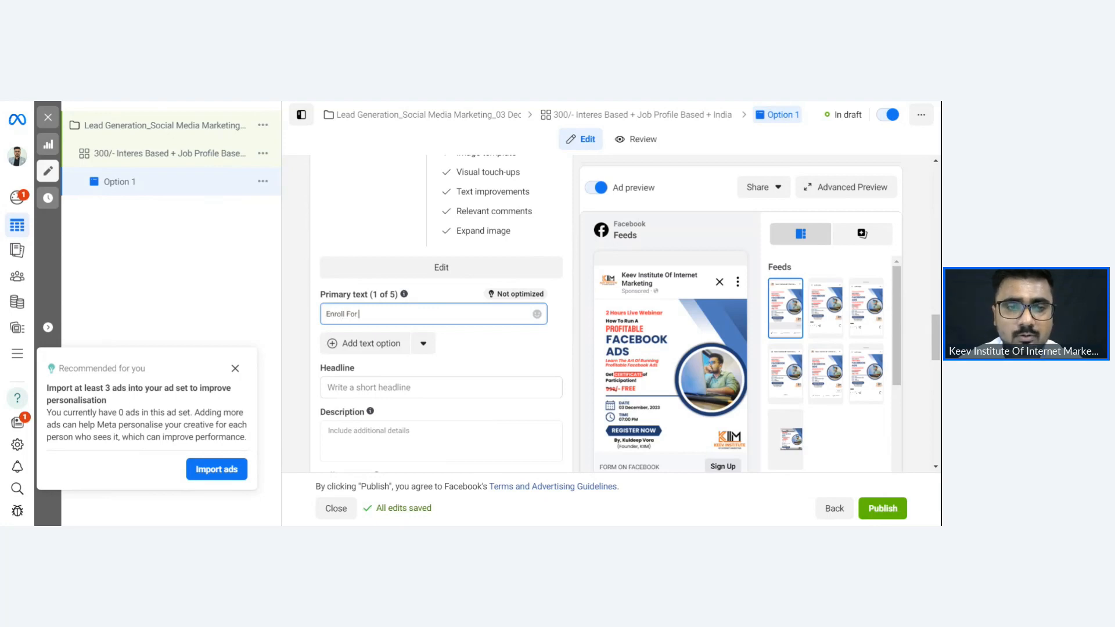
text( How To Run )
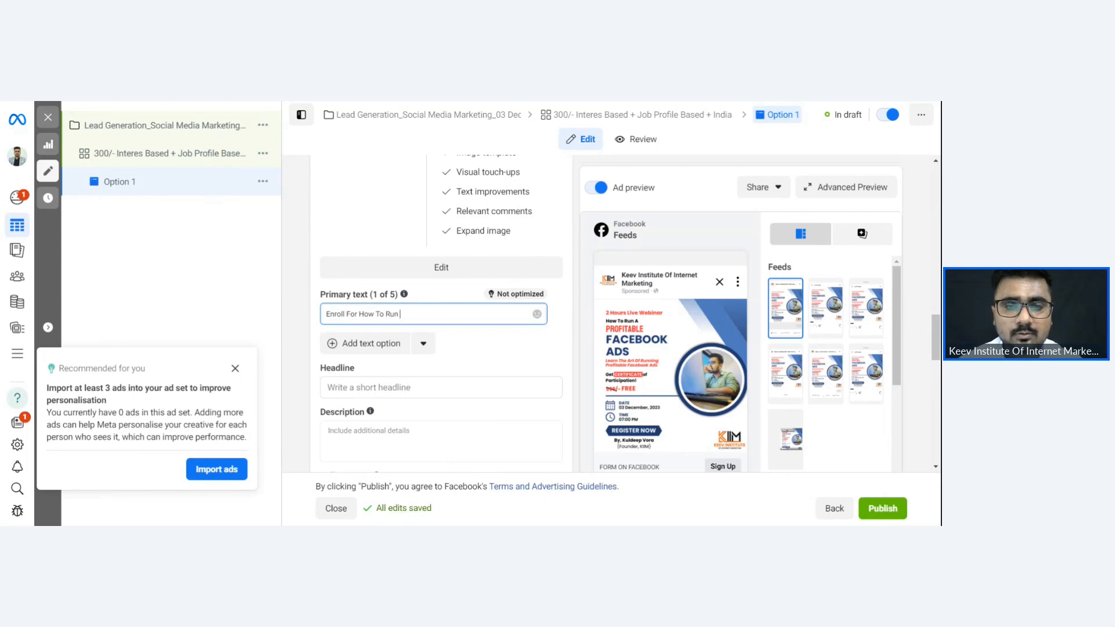
text(Progita)
key(BackSpace)
key(BackSpace)
key(BackSpace)
key(BackSpace)
text(fitbablle)
key(BackSpace)
key(BackSpace)
text(E)
key(BackSpace)
text(e F)
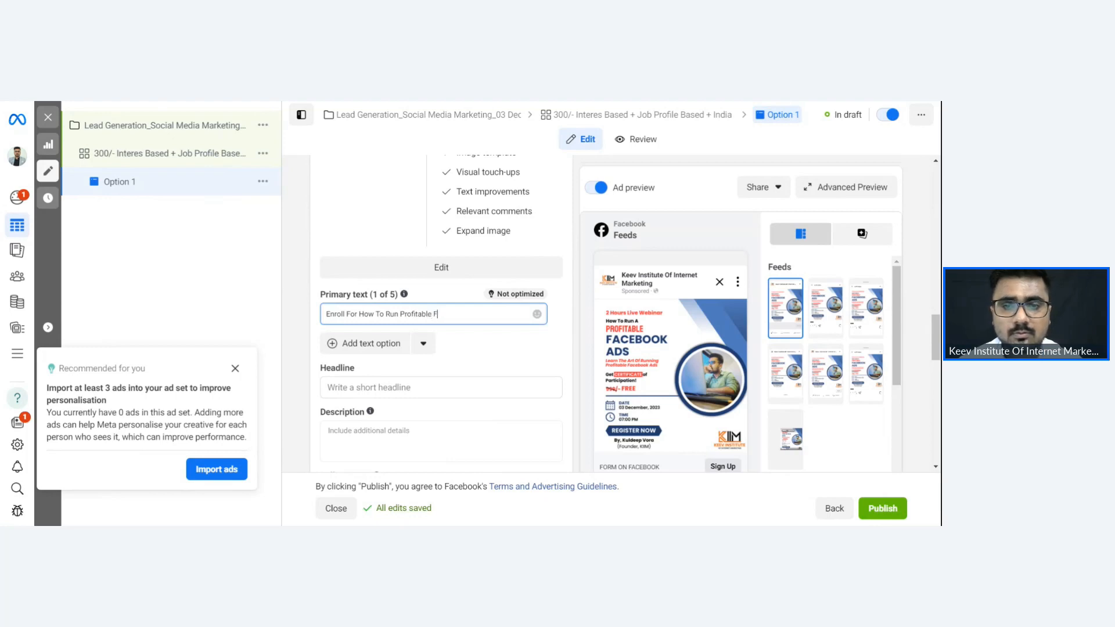
text(acebook Ads)
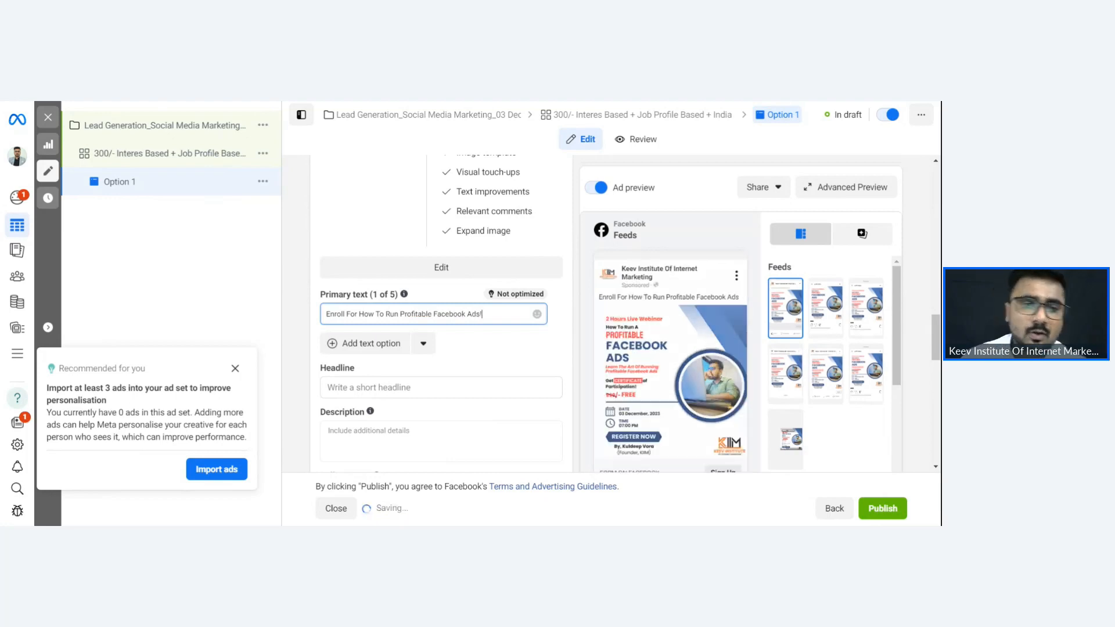
text(!)
- Enter "FREE" in the ad's headline
scroll(704, 347, down, 4)
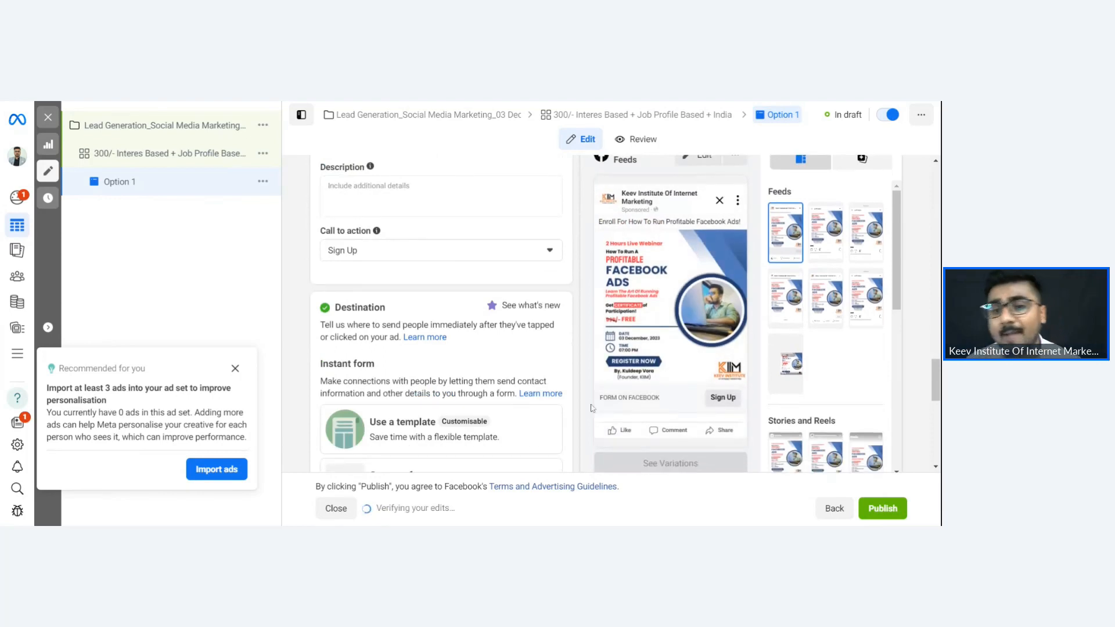
scroll(412, 284, up, 2)
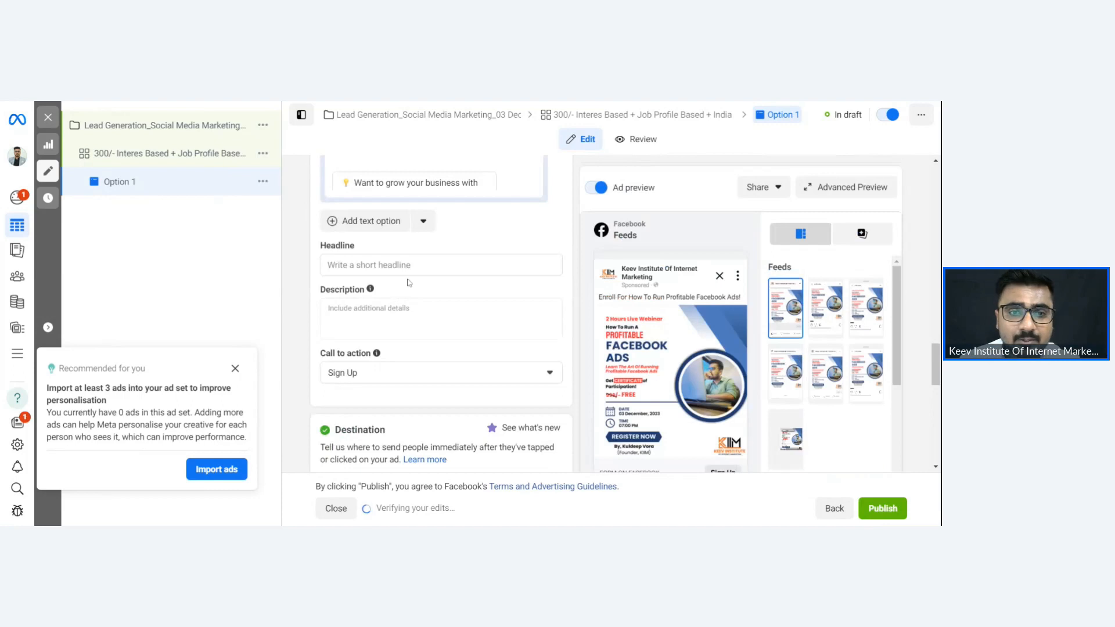
click(412, 270)
text(FREE)
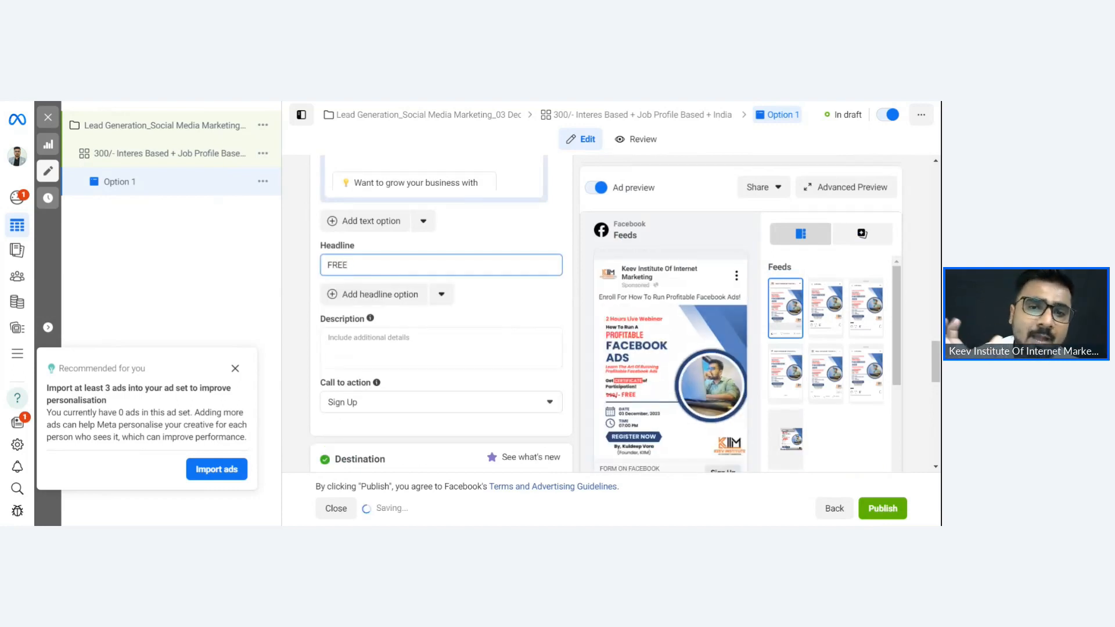
- Complete the ad headline as "FREE WEBINAR" and enter "LIMITED TIME OFFER" as the ad description
text( WEBINAR)
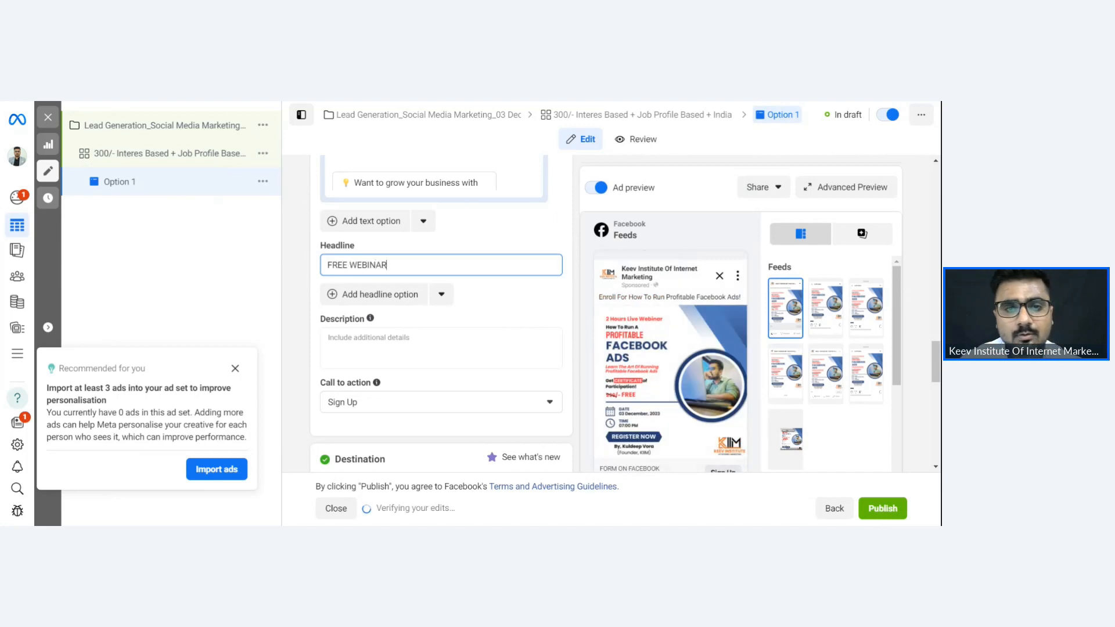
click(441, 349)
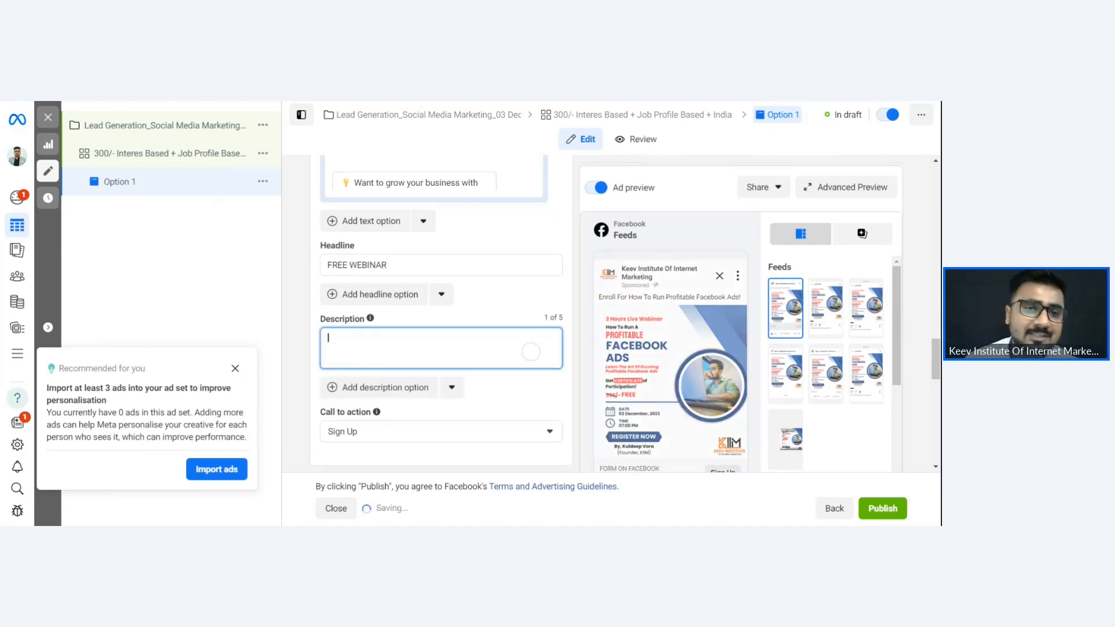
scroll(425, 266, down, 3)
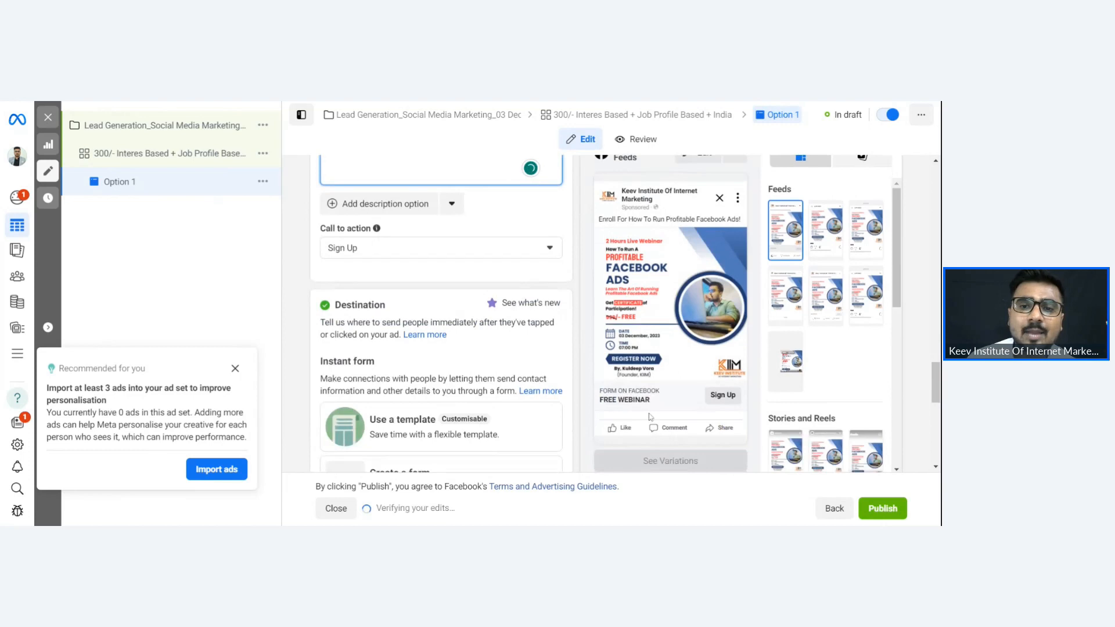
scroll(426, 266, up, 1)
text(LIMITED TIME OFFER)
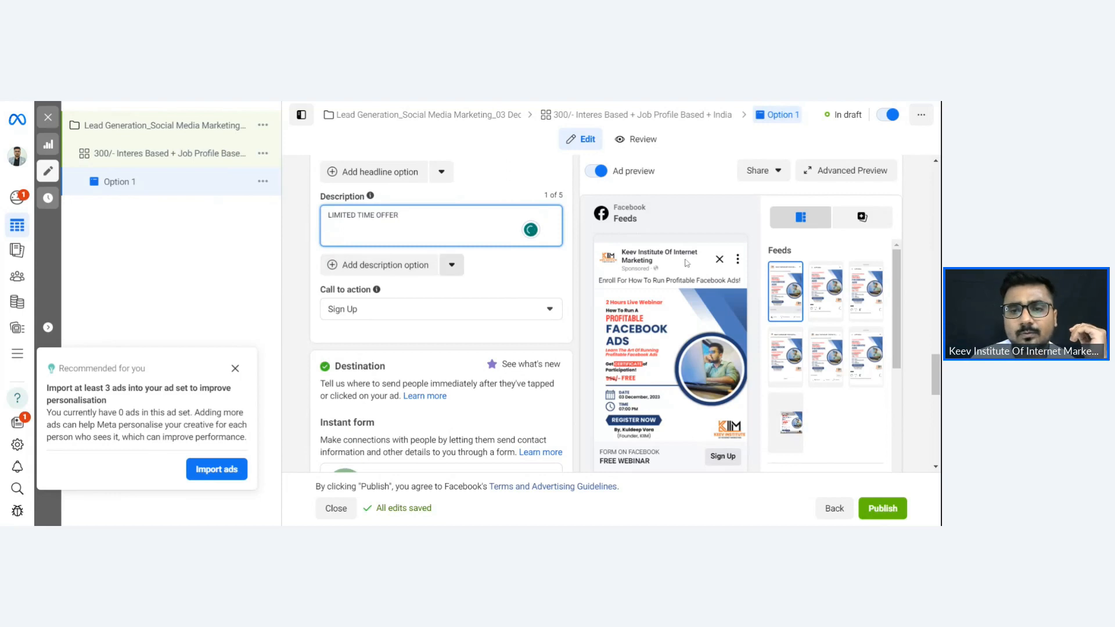
- Set the ad's call to action to Get Offer
scroll(622, 288, down, 3)
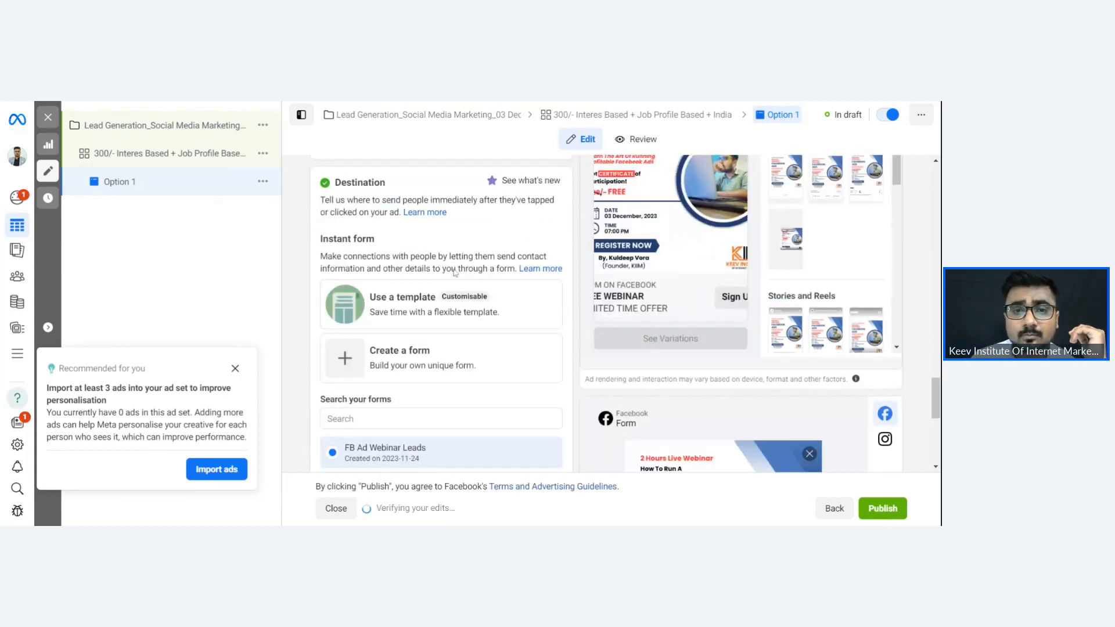
scroll(497, 303, up, 1)
scroll(441, 278, up, 1)
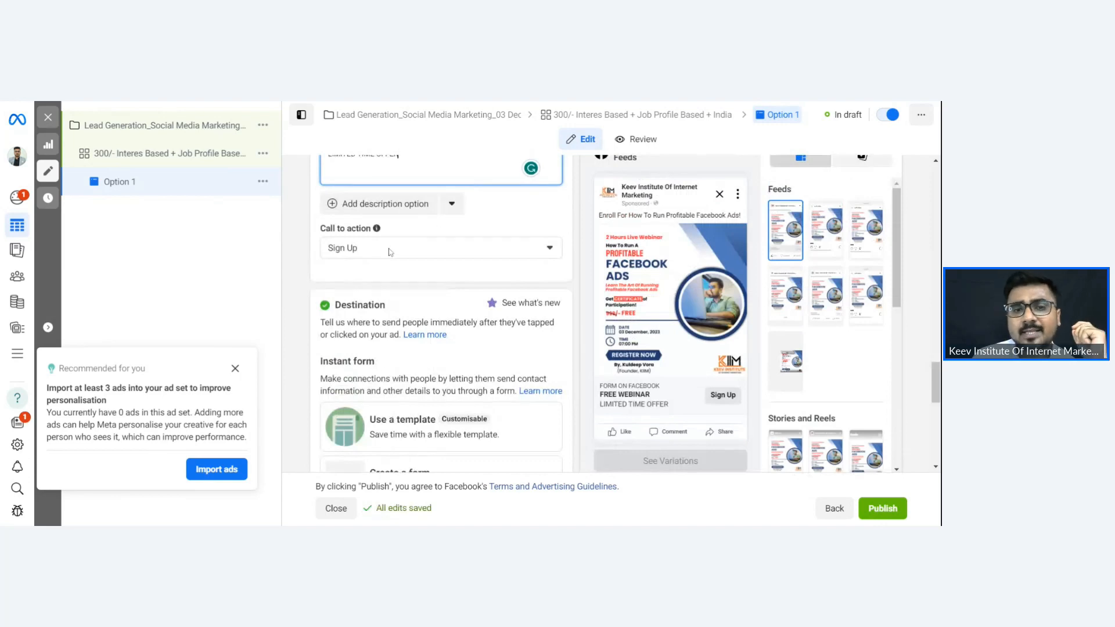
click(390, 249)
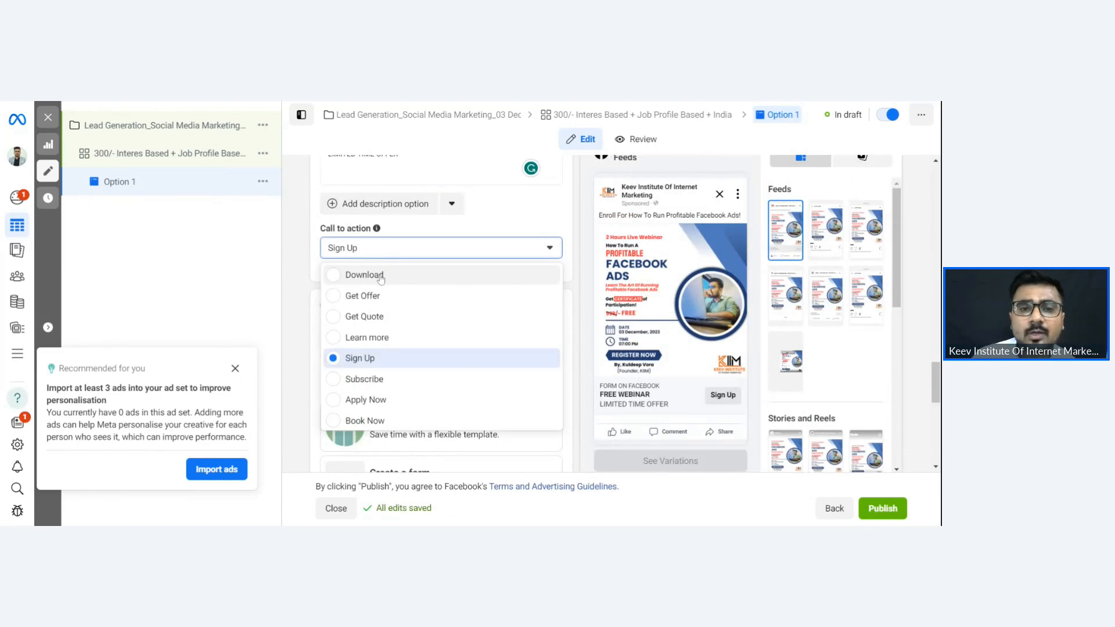
click(380, 317)
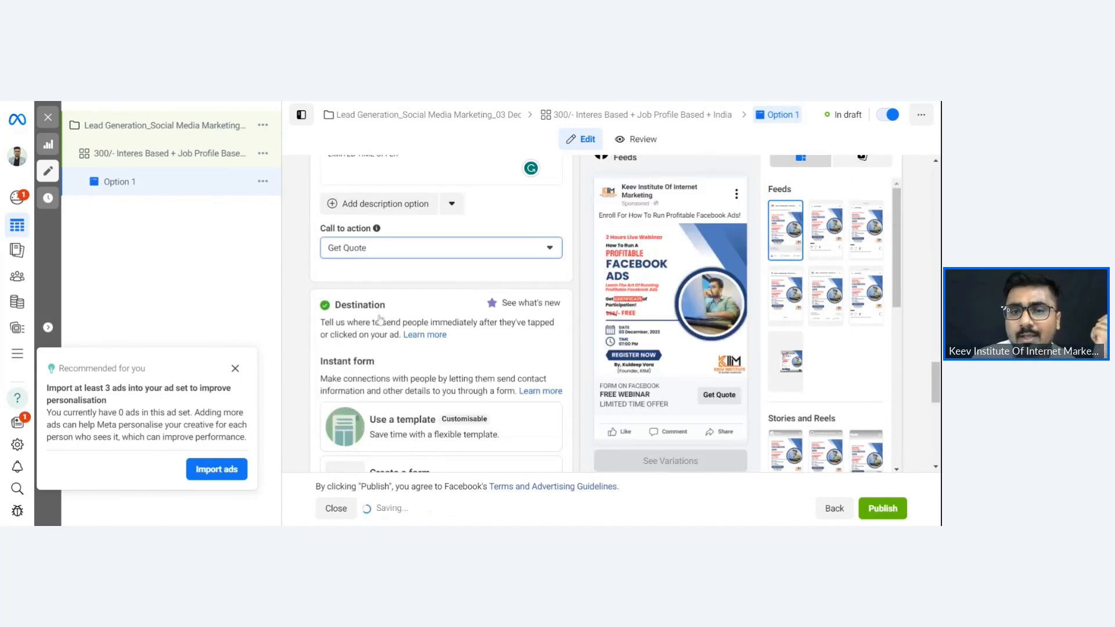
click(423, 248)
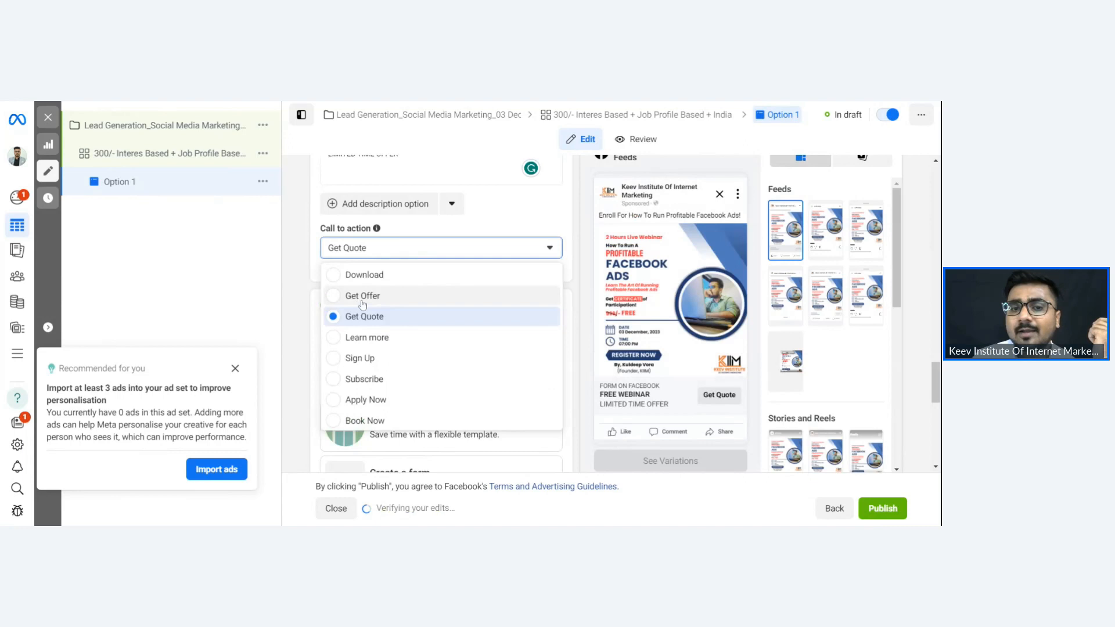
click(367, 295)
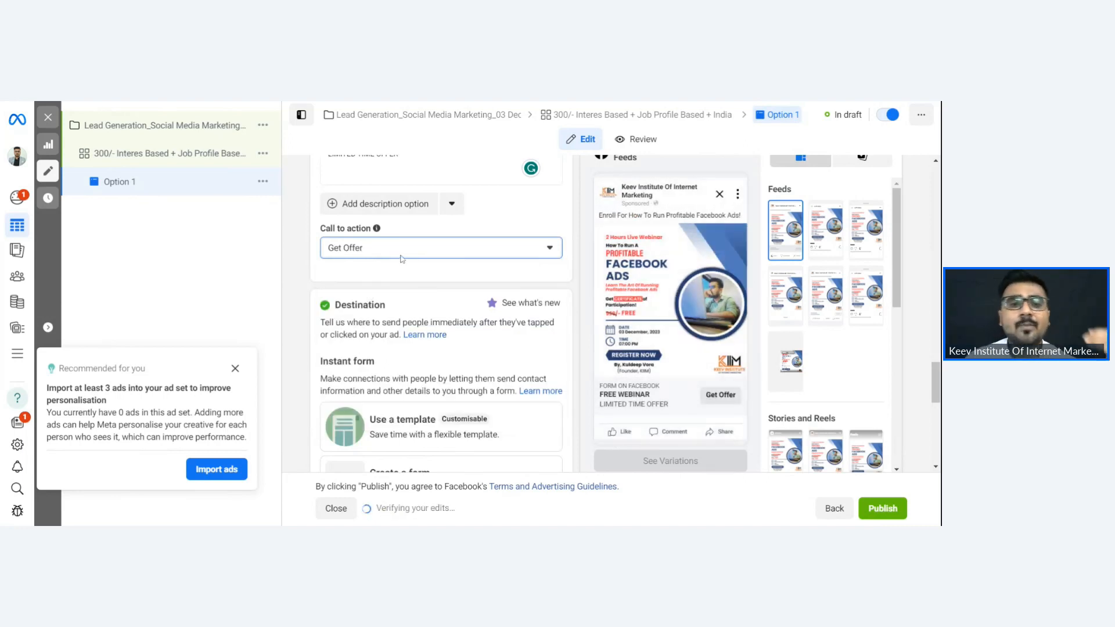
click(402, 258)
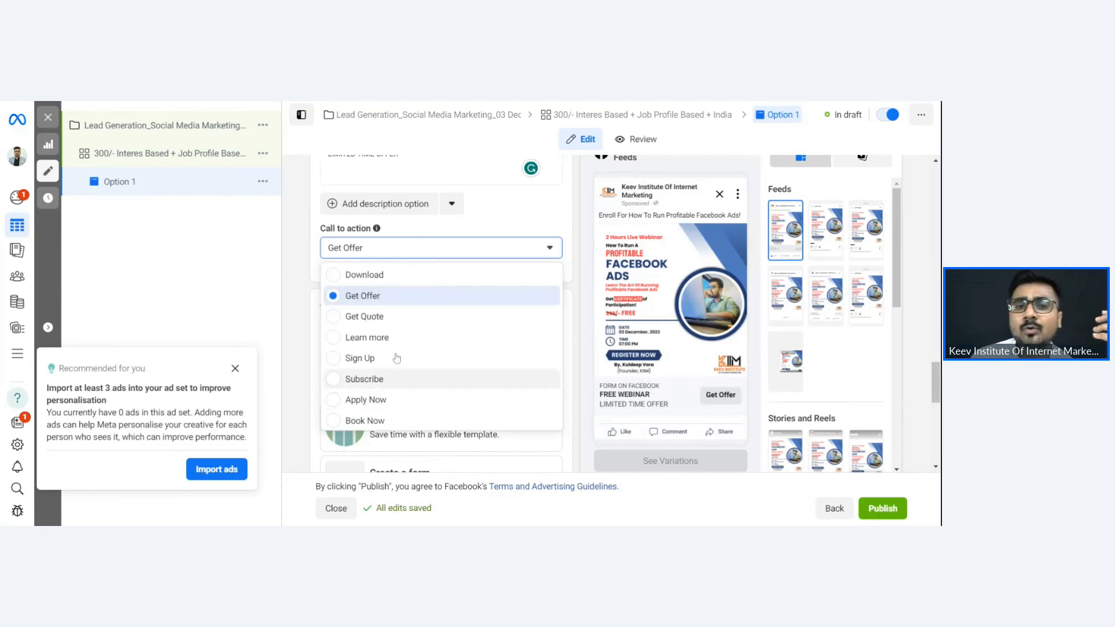
click(303, 279)
- Review the ad's instant form selection, tracking settings and the preview of the linked lead form
scroll(304, 279, down, 3)
scroll(303, 279, down, 2)
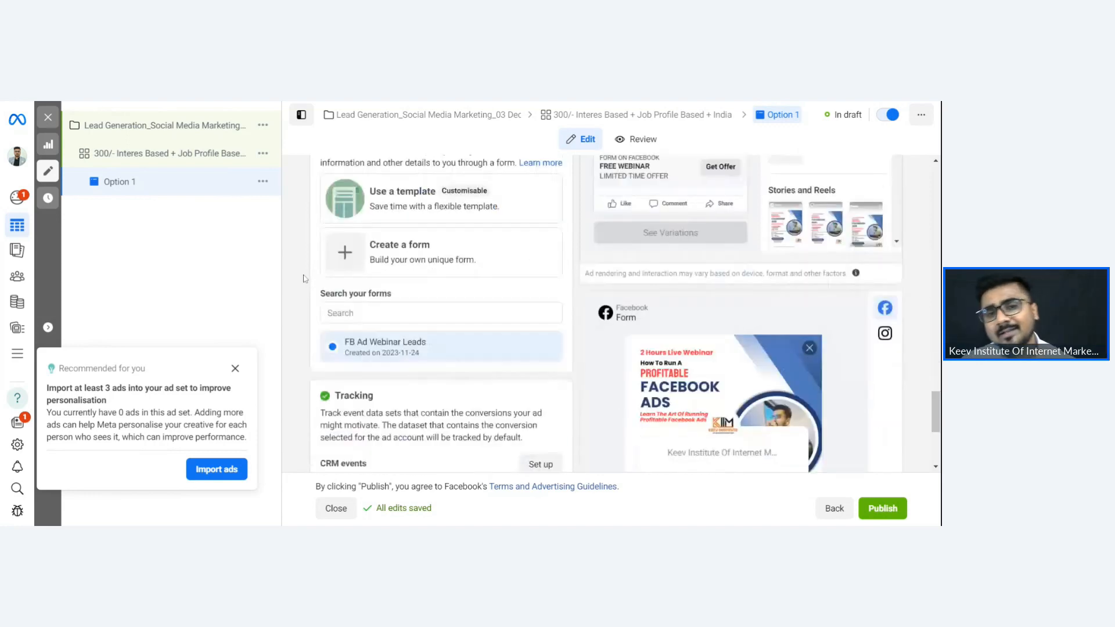
scroll(303, 279, down, 1)
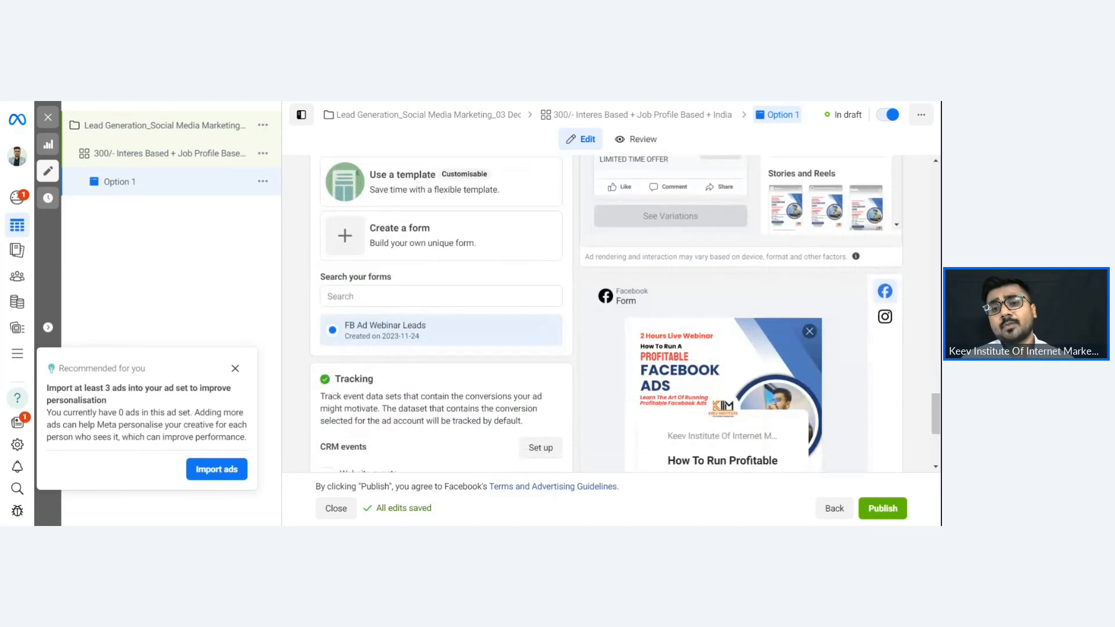
scroll(654, 372, down, 2)
scroll(654, 372, down, 1)
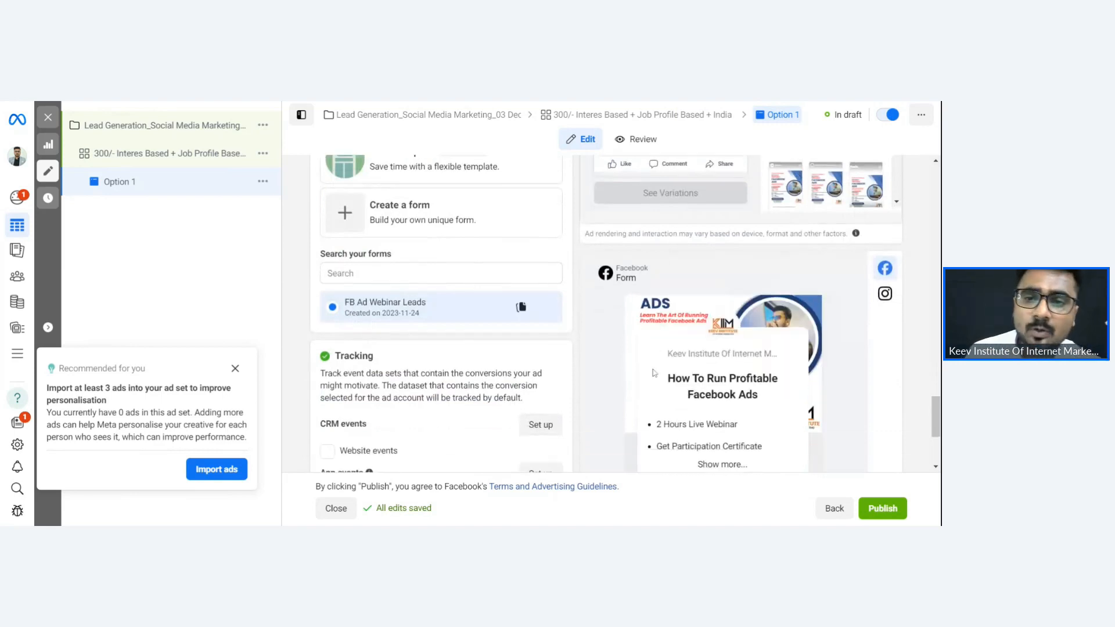
scroll(655, 372, down, 5)
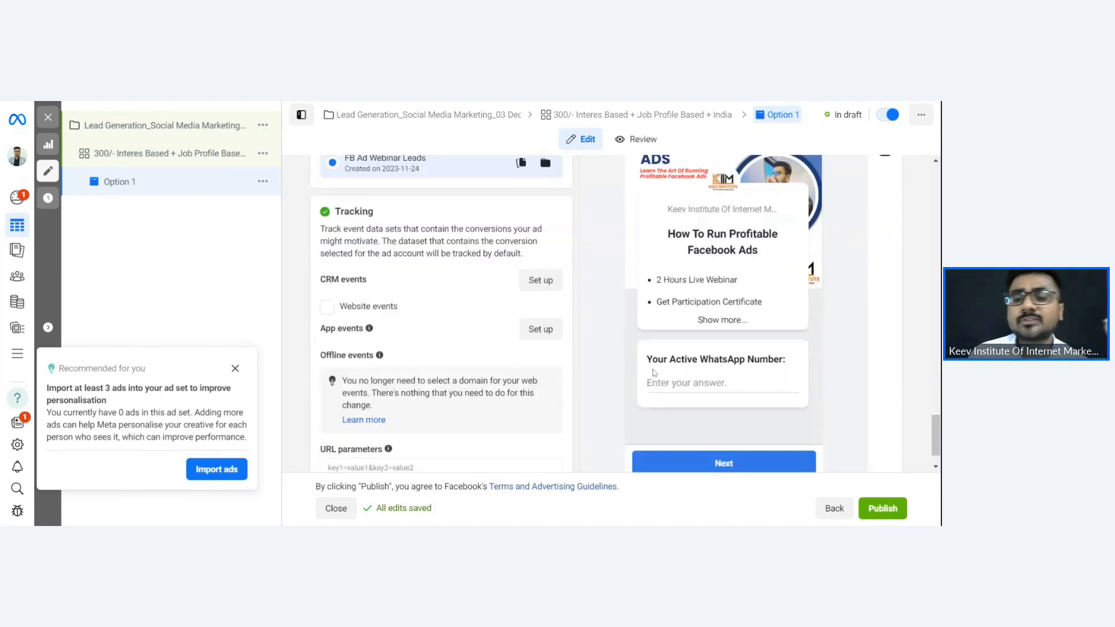
scroll(654, 373, down, 1)
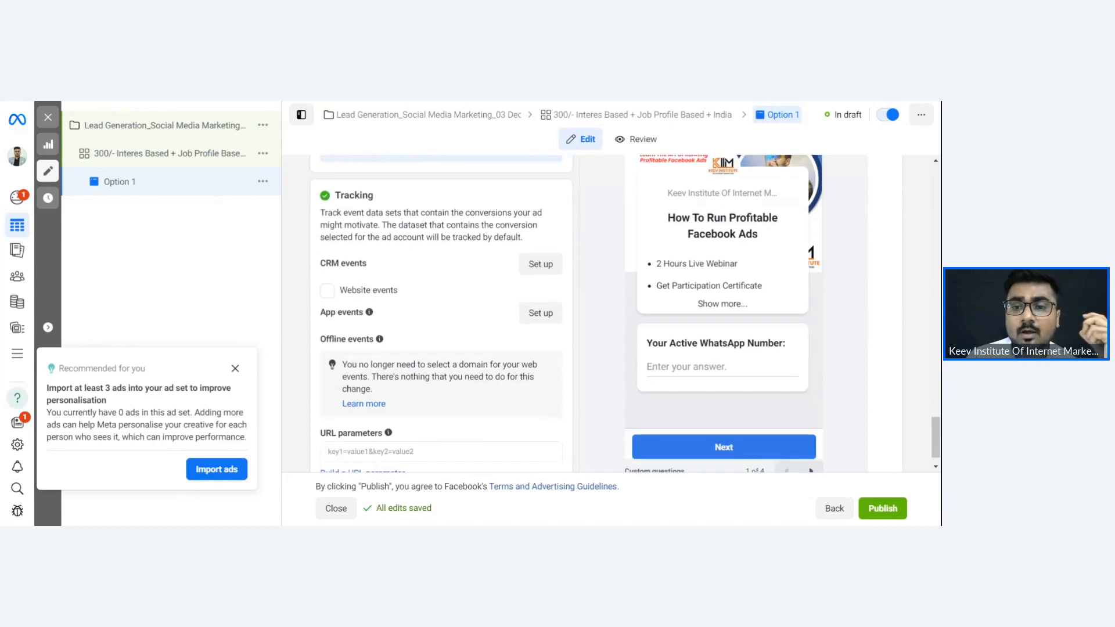
scroll(569, 337, up, 2)
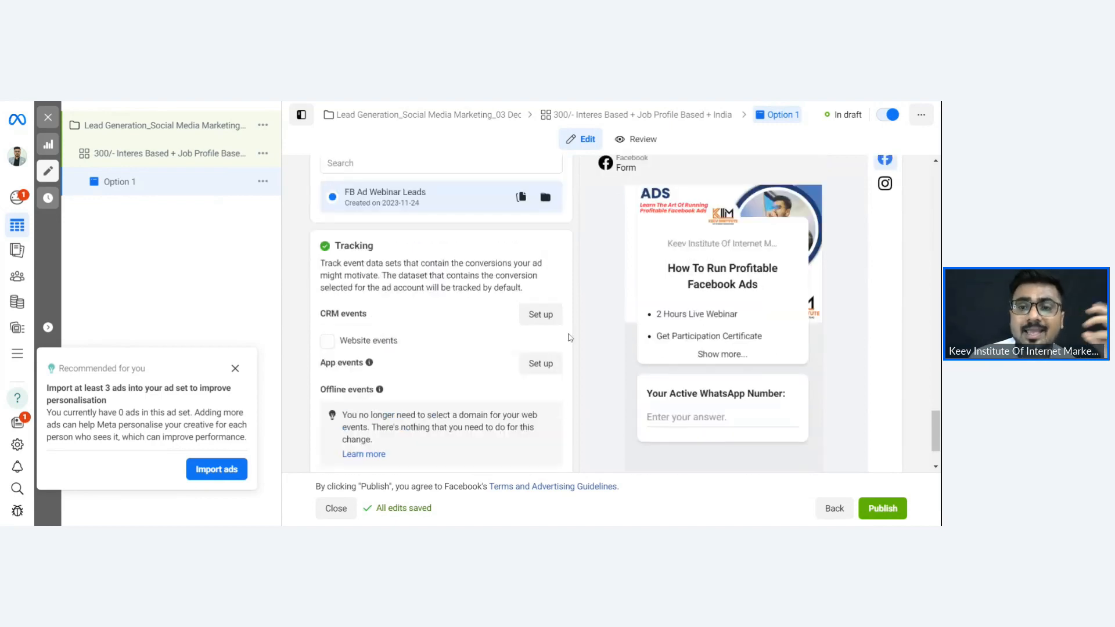
scroll(569, 337, up, 3)
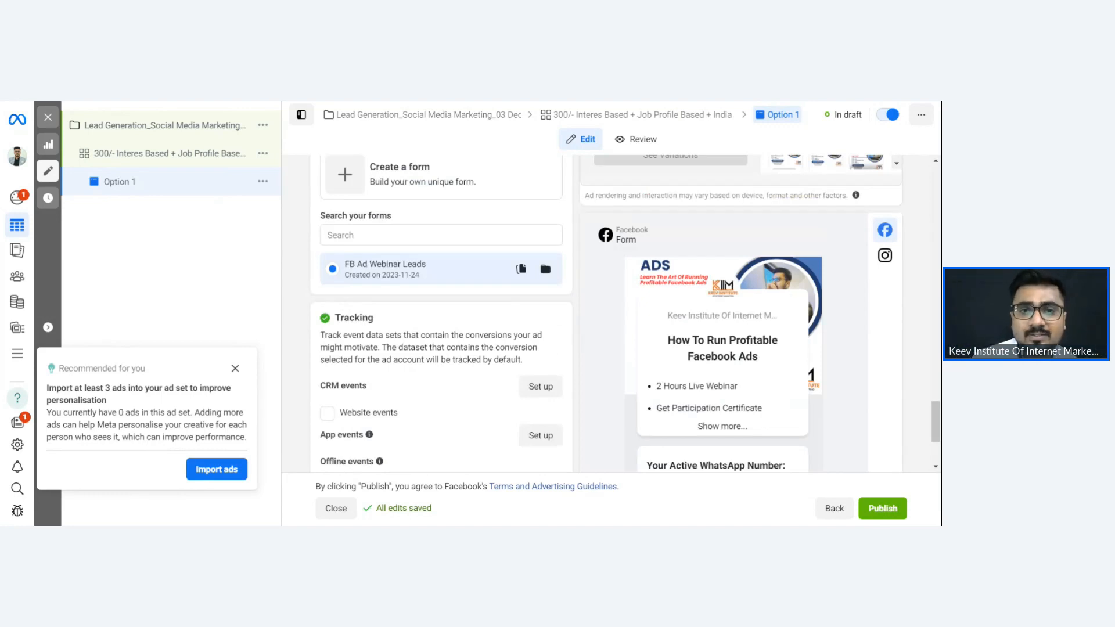
scroll(569, 337, up, 3)
scroll(569, 336, up, 3)
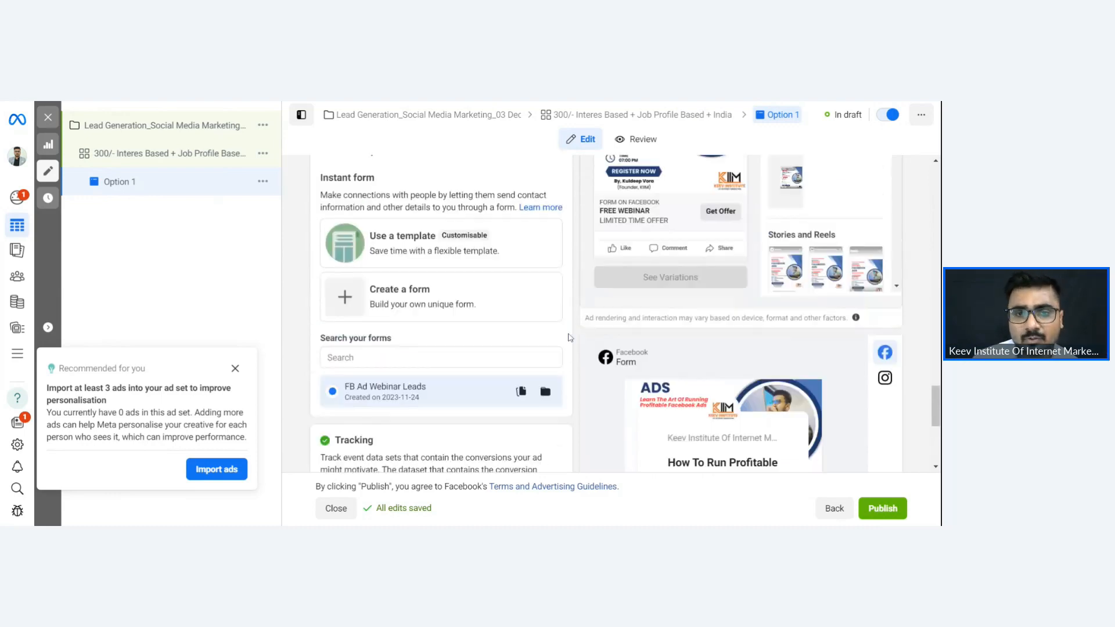
- Start creating a new instant form and open the greeting settings in its Intro section
click(415, 296)
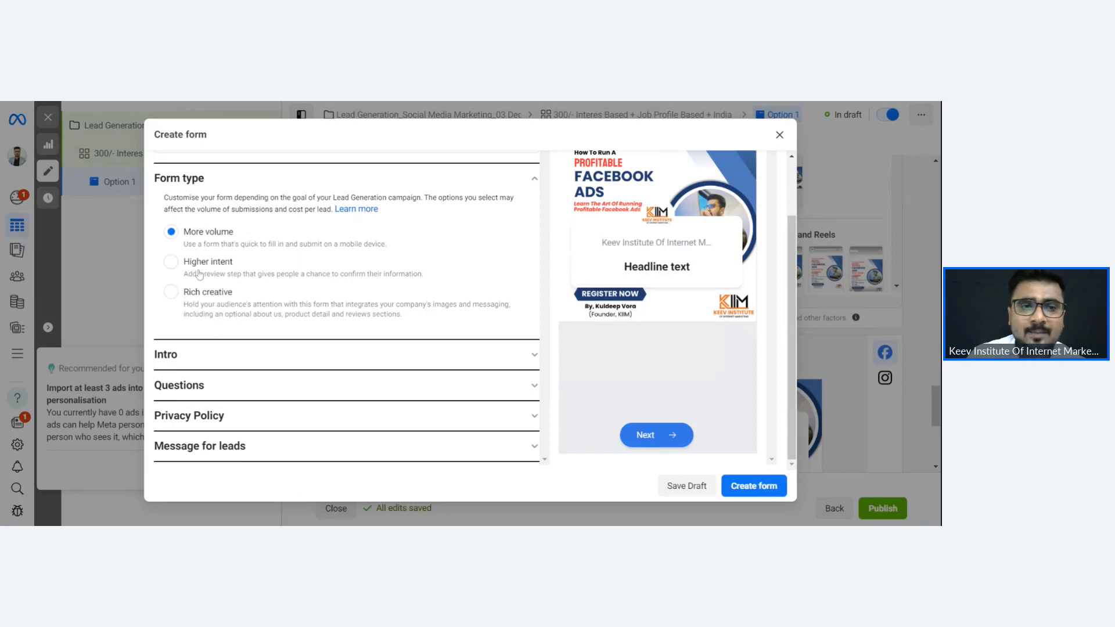
click(419, 347)
scroll(418, 349, down, 2)
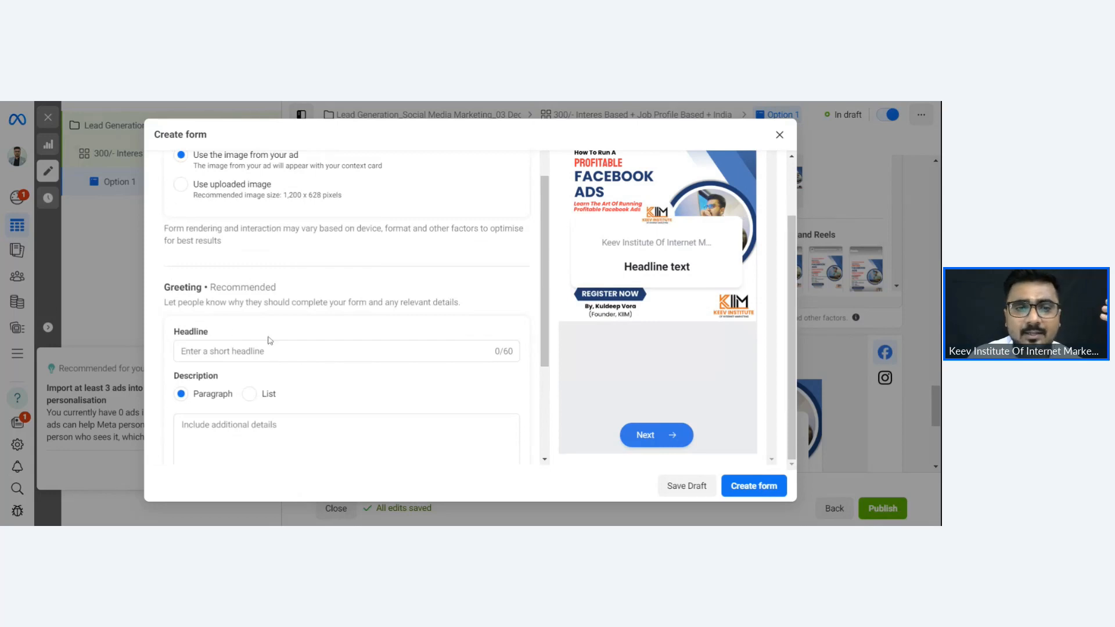
scroll(261, 334, down, 1)
- Set the form's greeting headline to "FREE WEBINAR ON HOW TO RUN PROFITABLE FACEBOOK ADS"
click(276, 298)
text(fr)
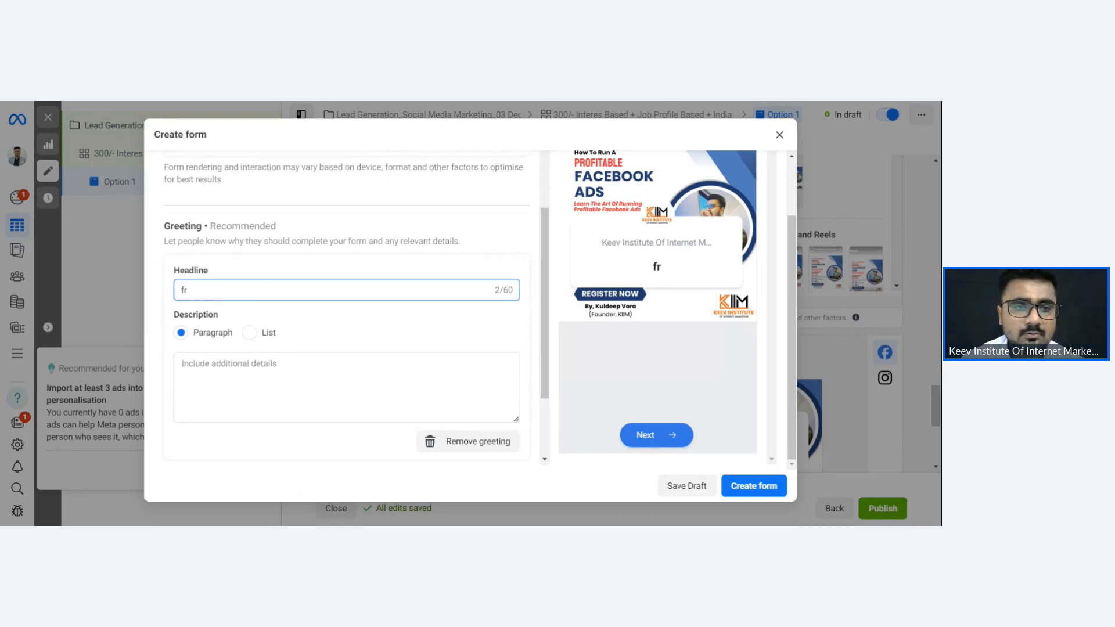
key(BackSpace)
key(BackSpace)
text(FR)
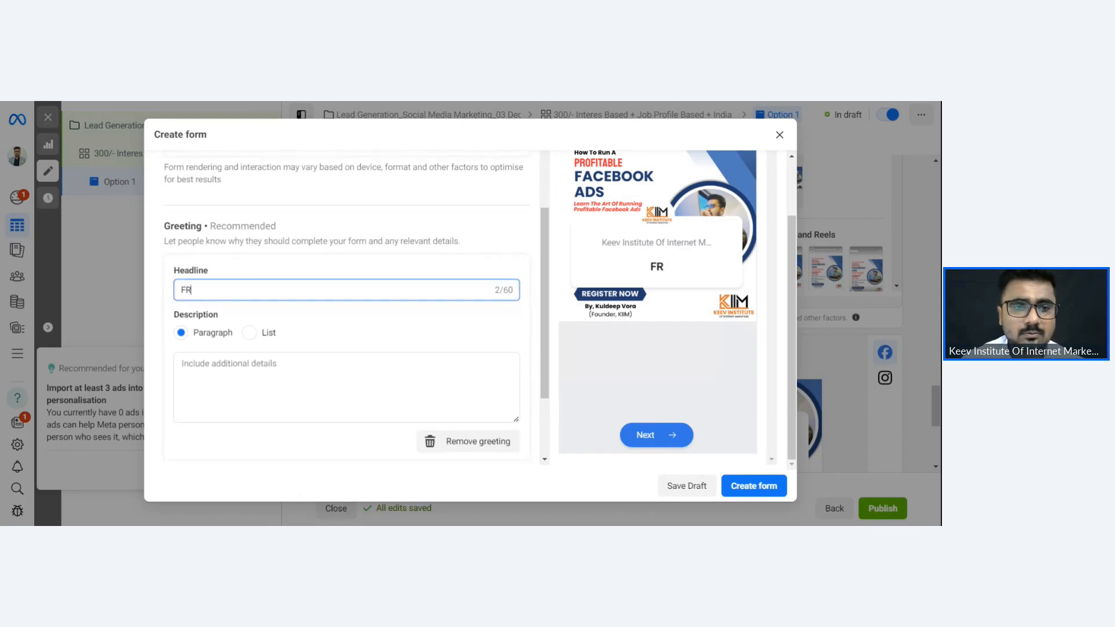
text(EE WEBINAR ON HO)
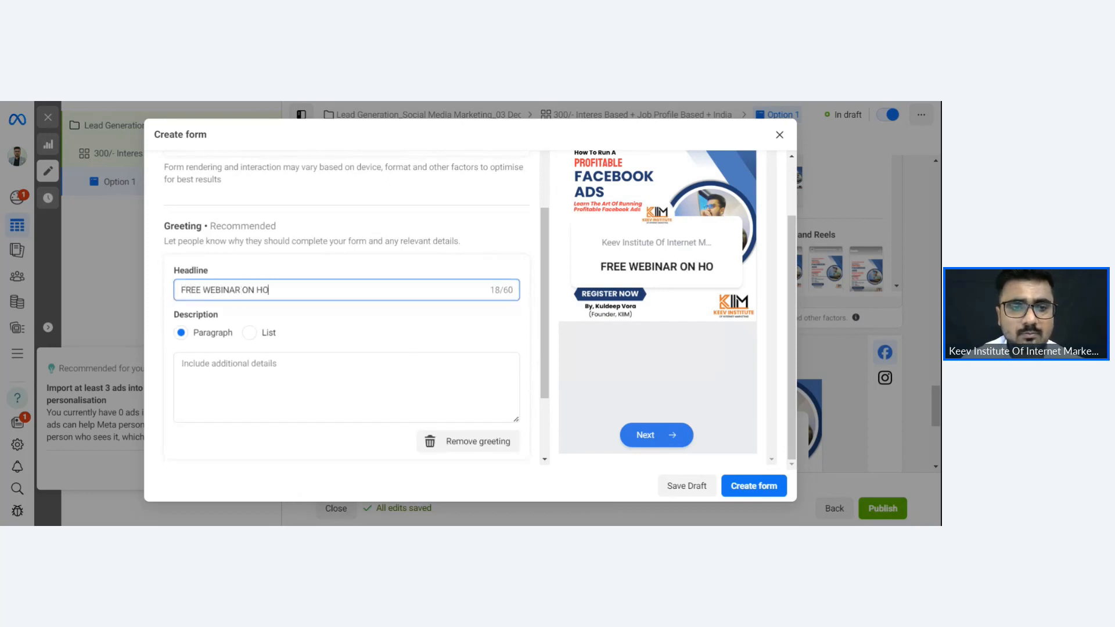
text(W TO)
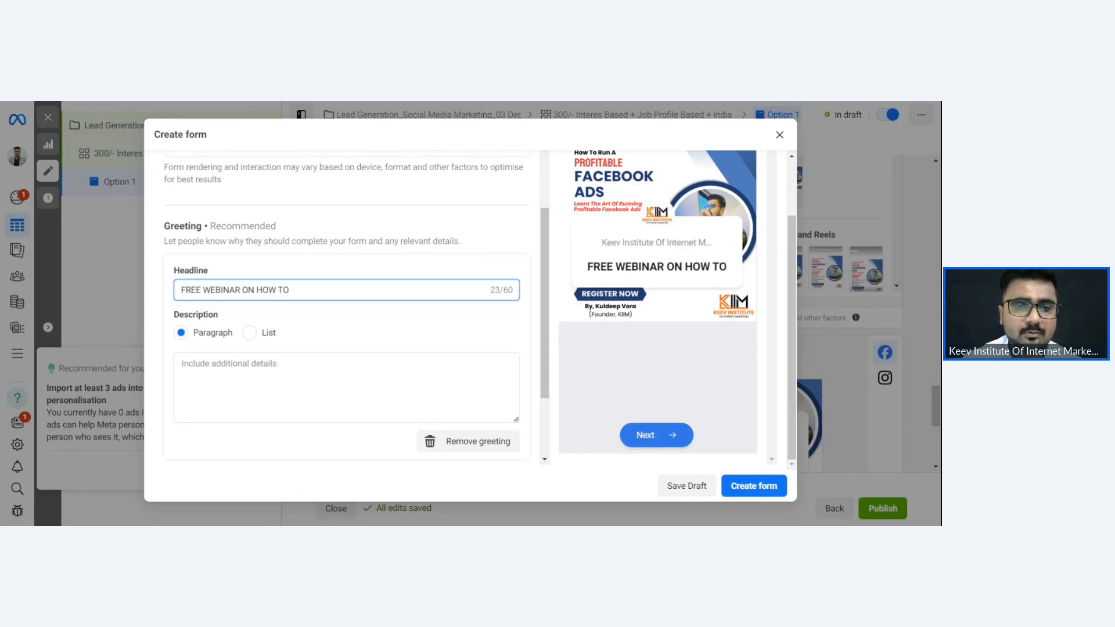
text( RUN PROFI)
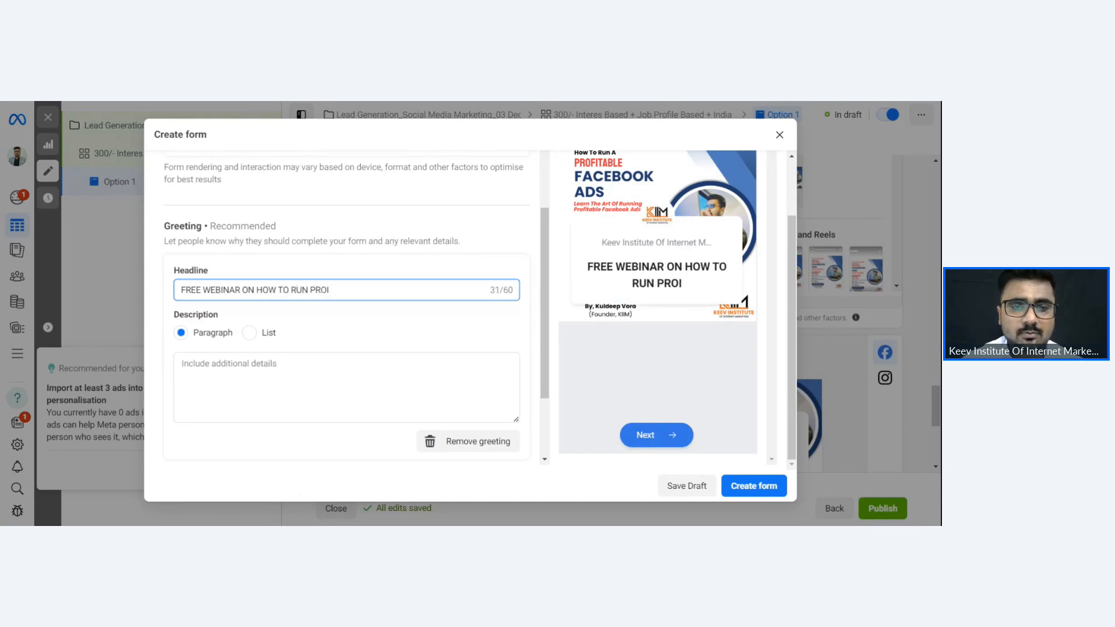
text(TA)
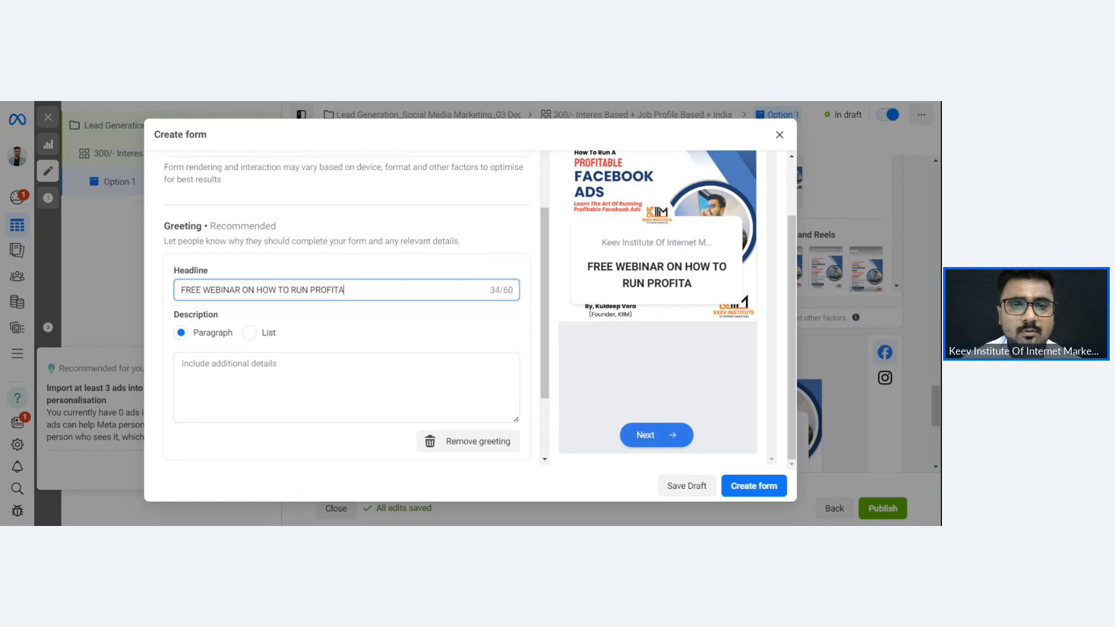
text(BLE FACEBOOK ADS)
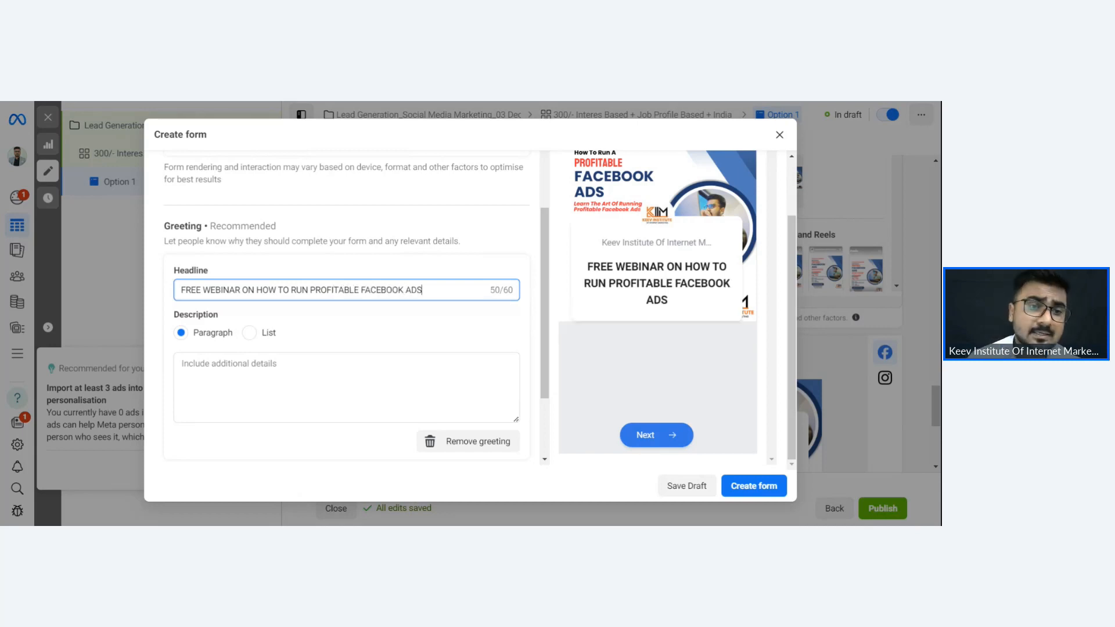
click(273, 372)
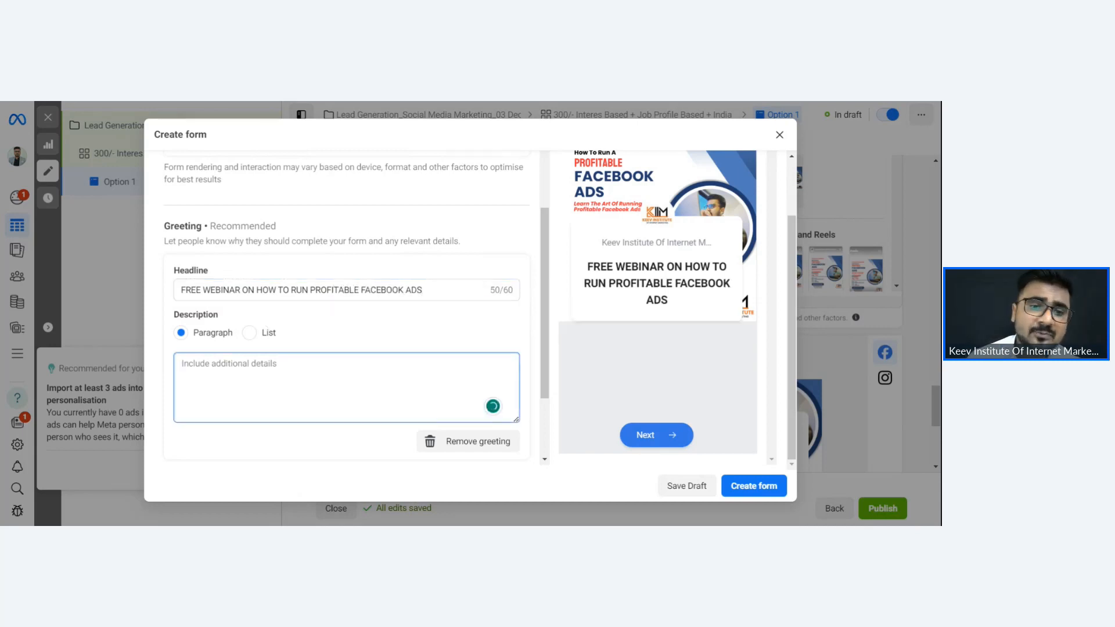
- Examine the form's Questions section, including the available custom question types and the prefilled contact information fields
scroll(193, 384, down, 2)
click(194, 384)
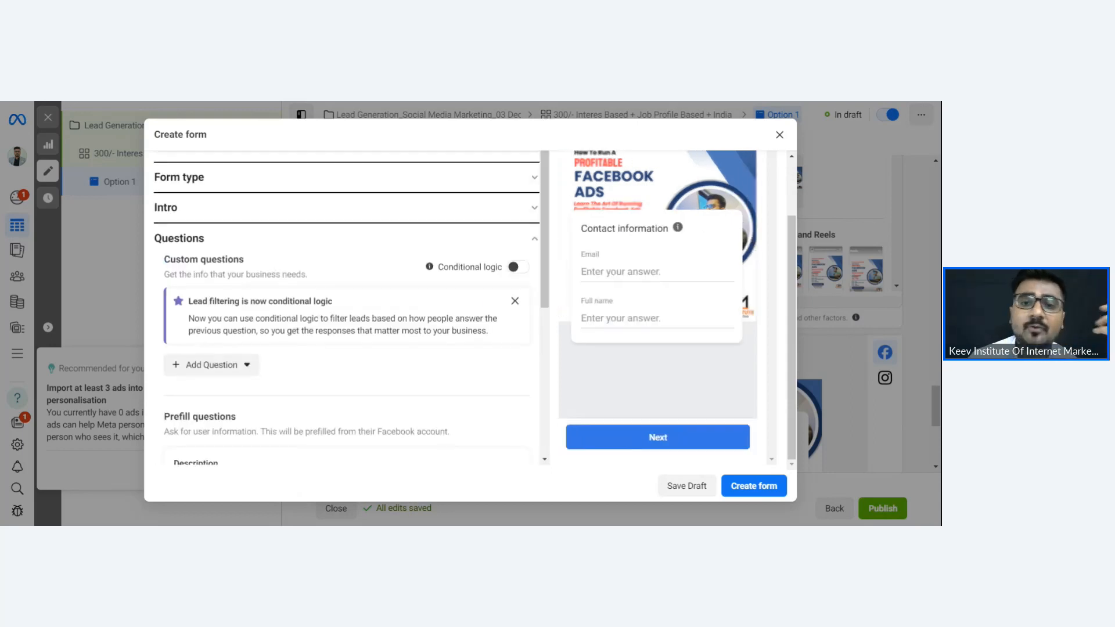
scroll(190, 388, down, 2)
scroll(351, 308, down, 1)
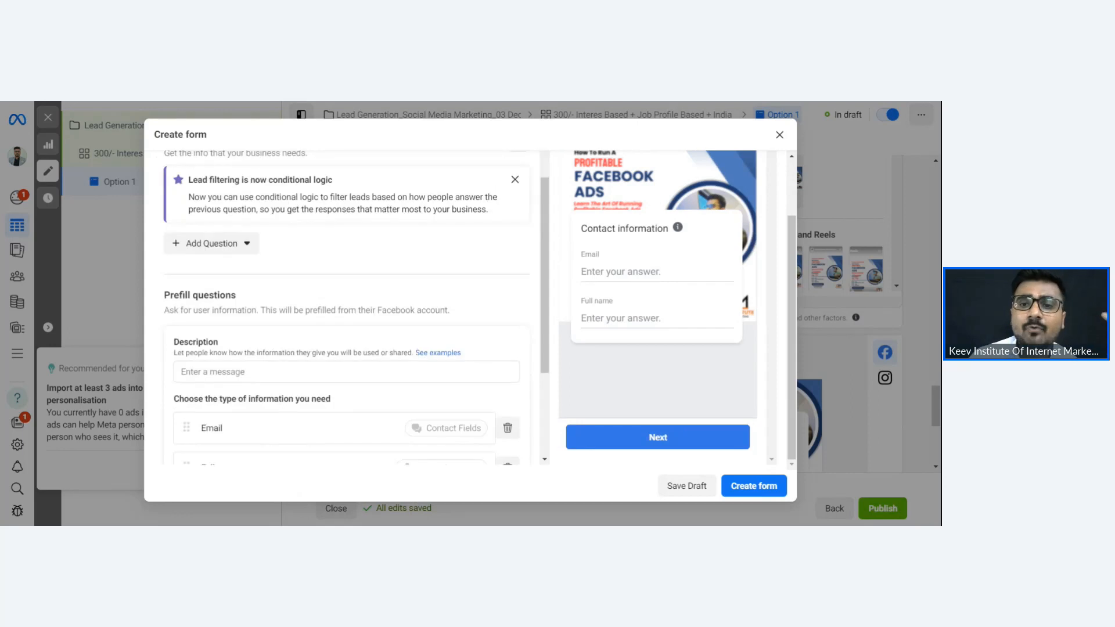
scroll(398, 326, down, 2)
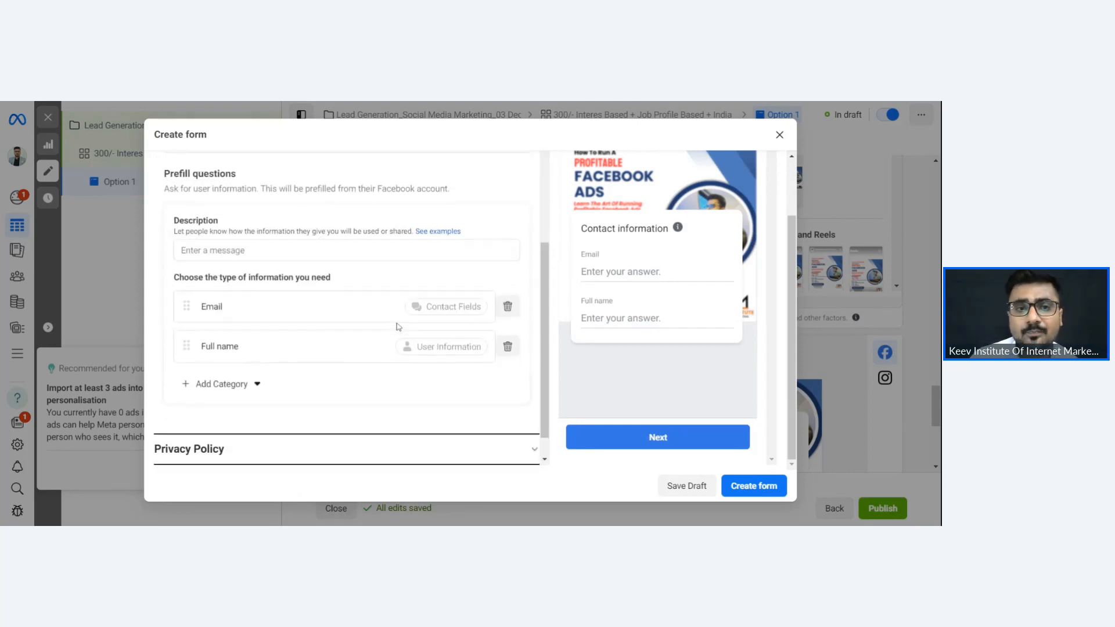
scroll(397, 324, up, 3)
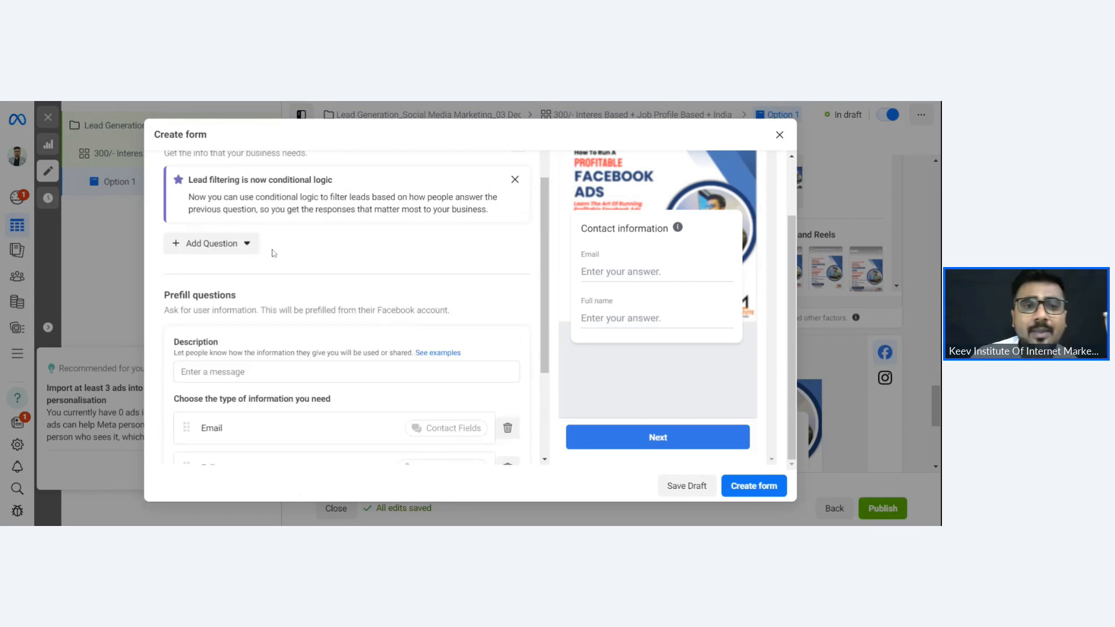
click(239, 246)
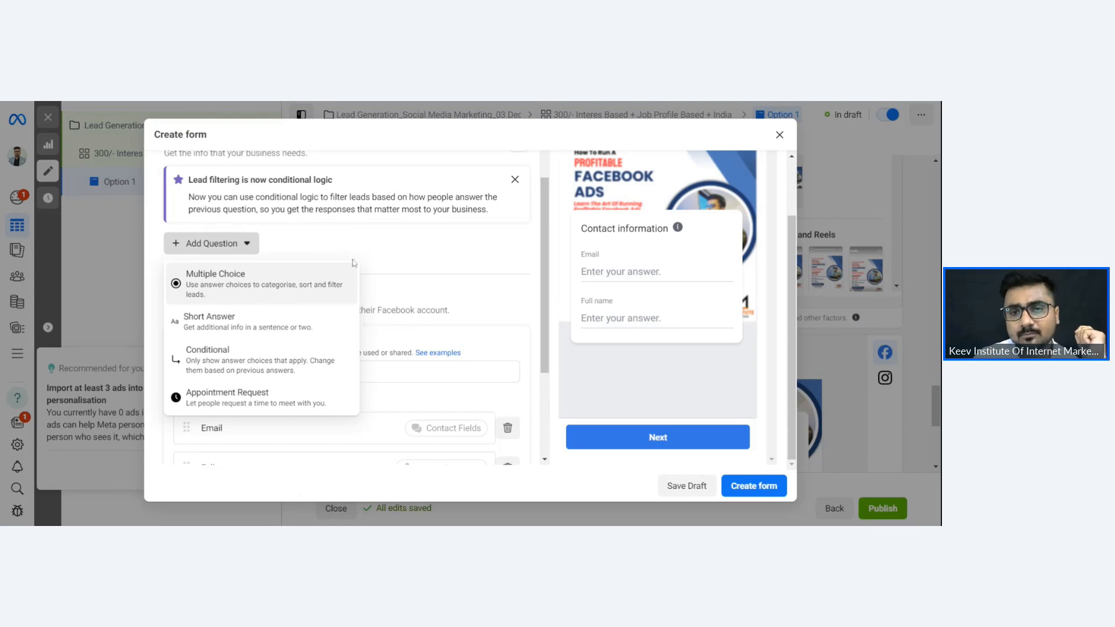
click(379, 254)
scroll(380, 253, down, 3)
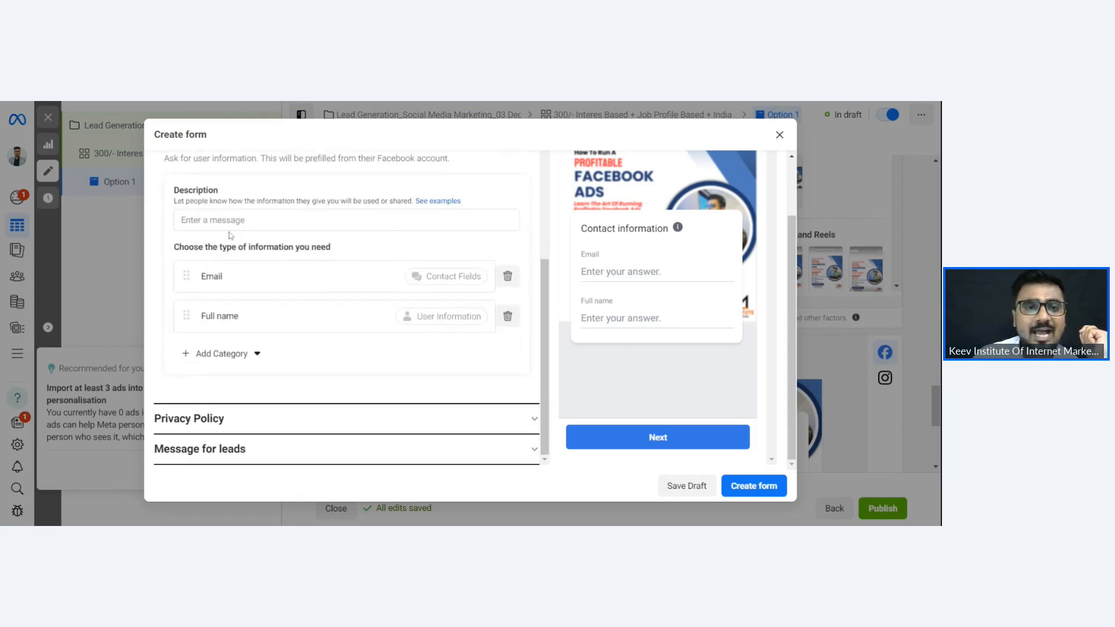
- Set the contact information description to "Fill This Form:" and move the Full name field above Email
click(232, 221)
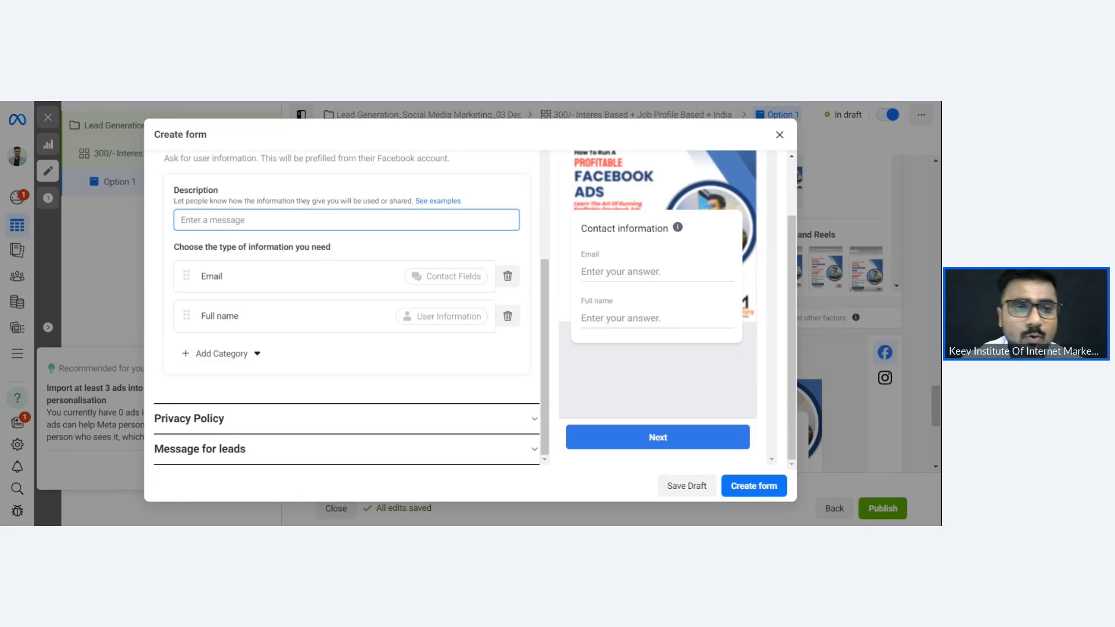
text(F)
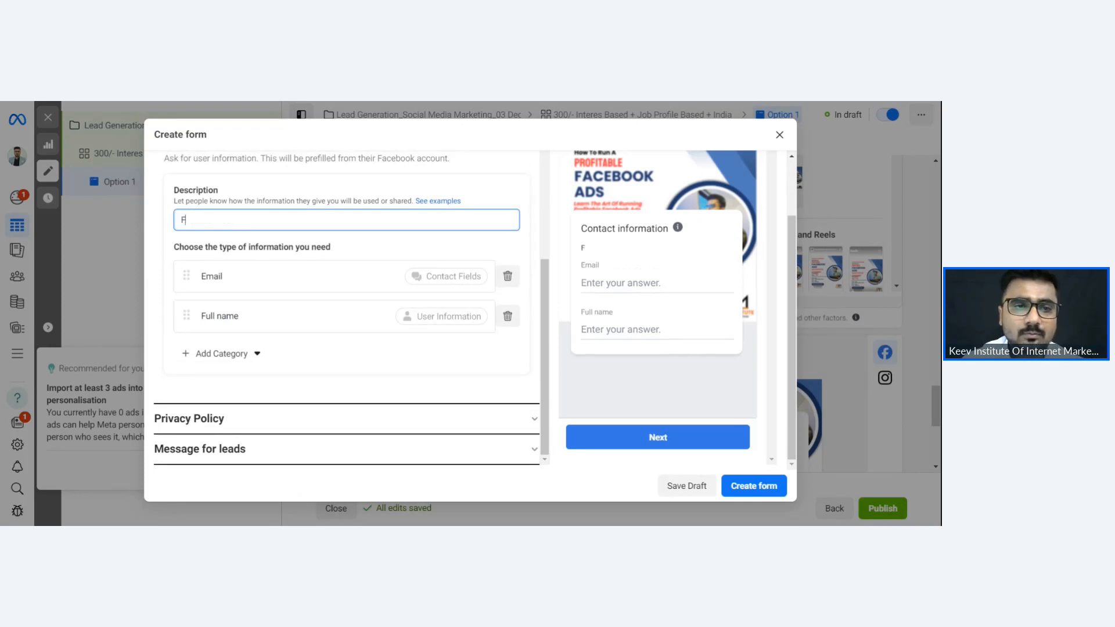
text(ill This Form)
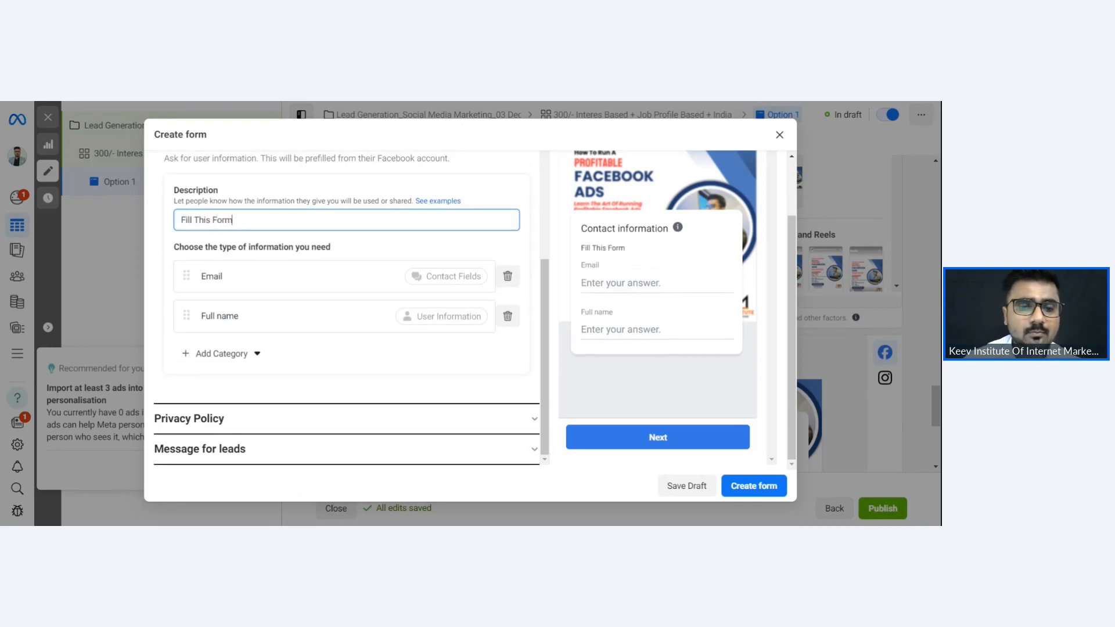
drag(186, 316, 184, 274)
- Add the Phone number and City contact fields to the form's requested information
click(220, 354)
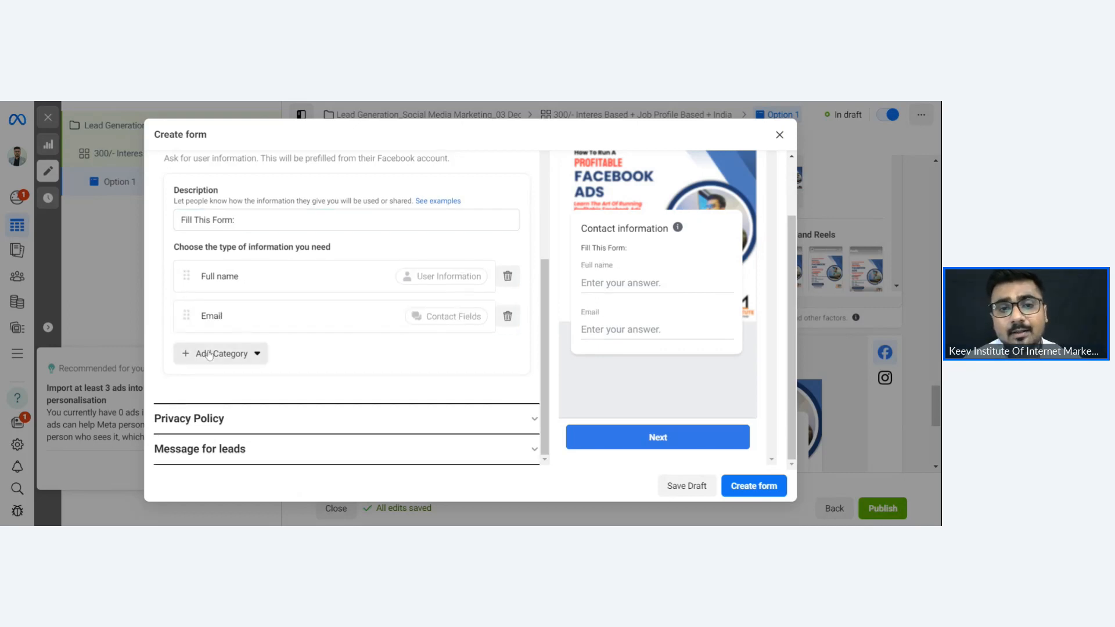
mouse_move(249, 381)
click(338, 397)
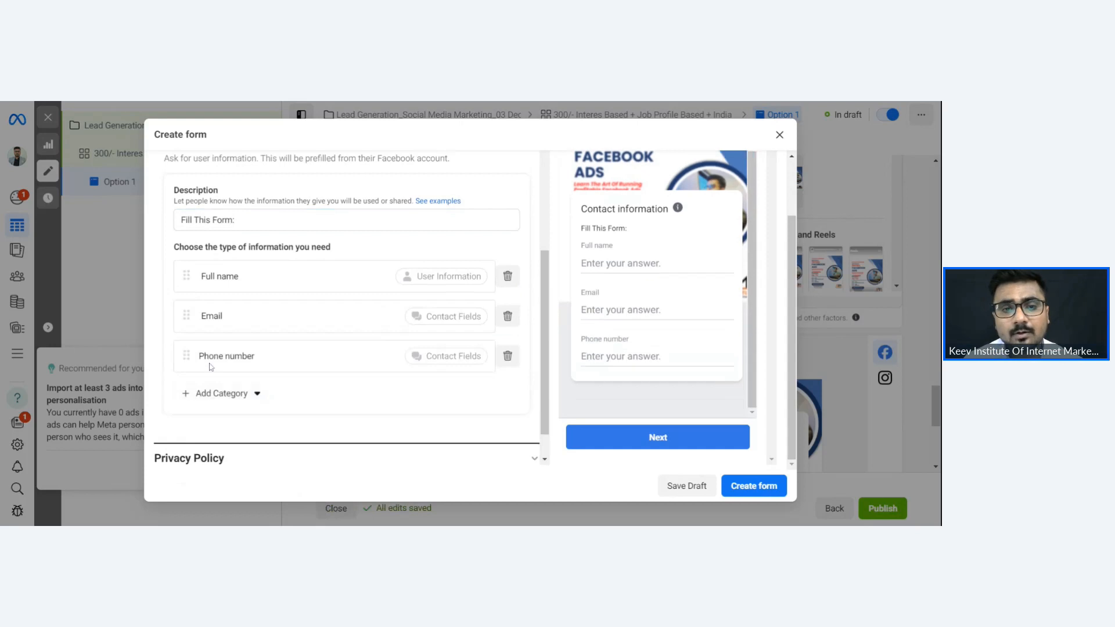
click(227, 398)
mouse_move(286, 420)
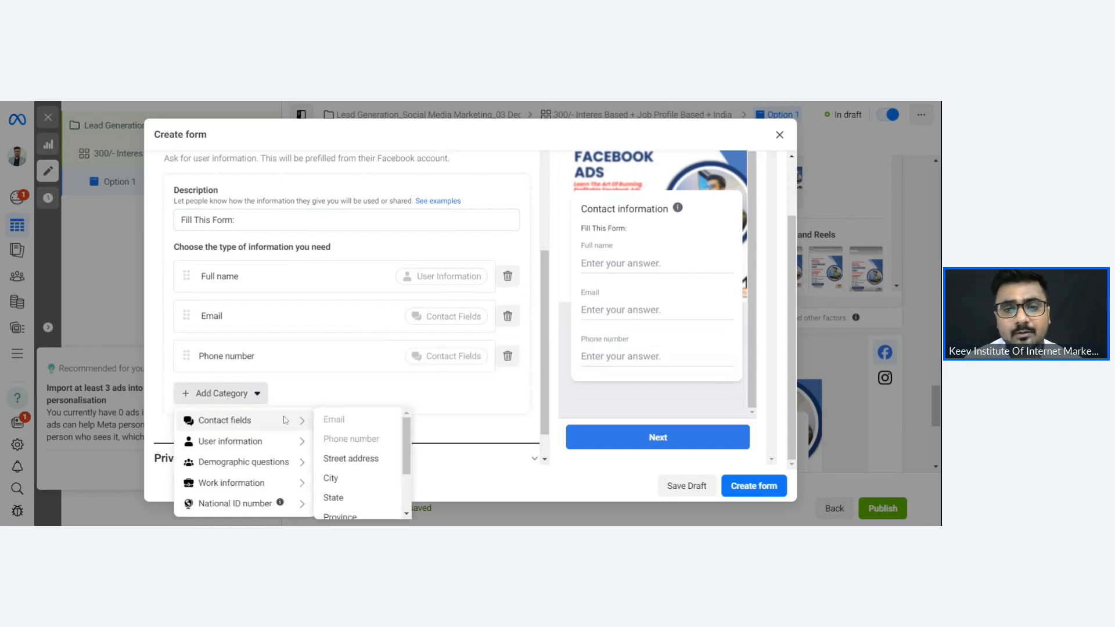
click(331, 477)
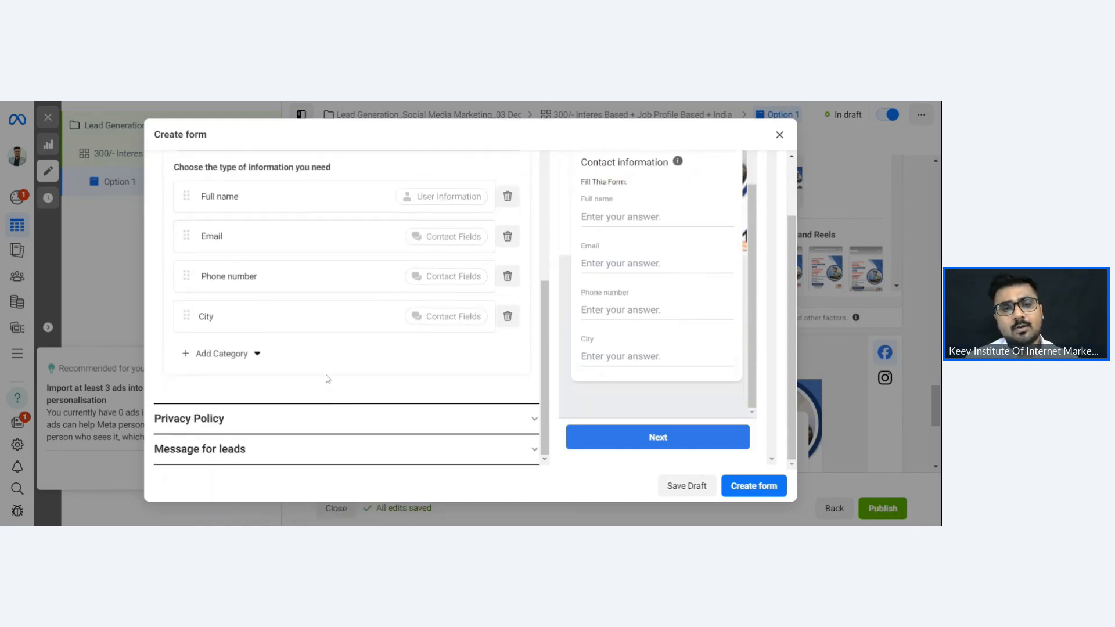
- Open the form's Privacy Policy section and set the link text to "KIIM Privacy Policy"
click(259, 427)
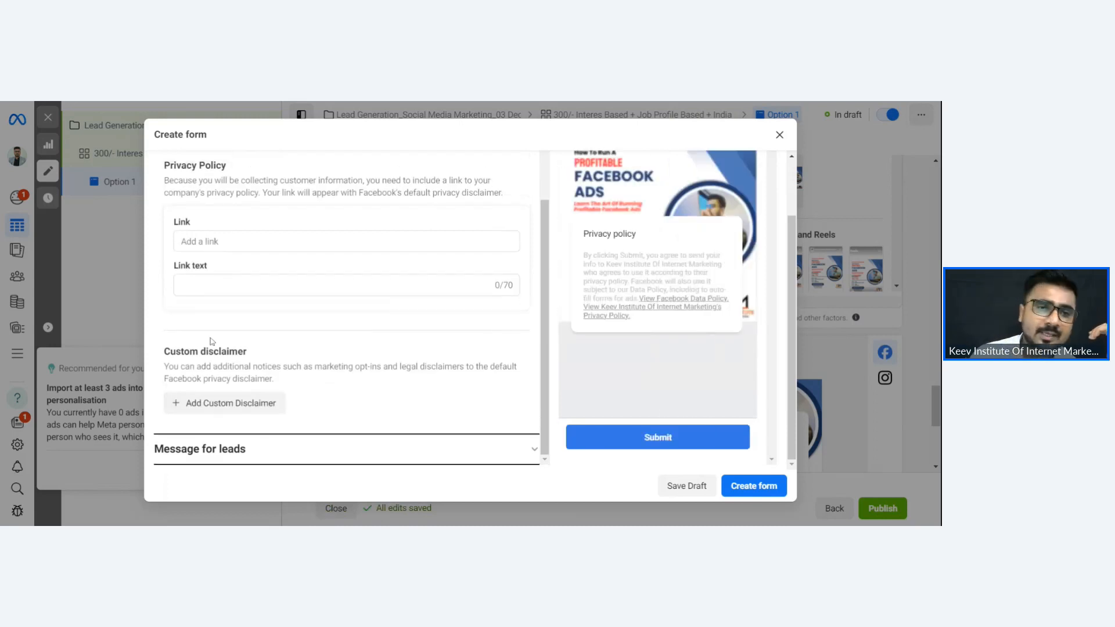
click(296, 241)
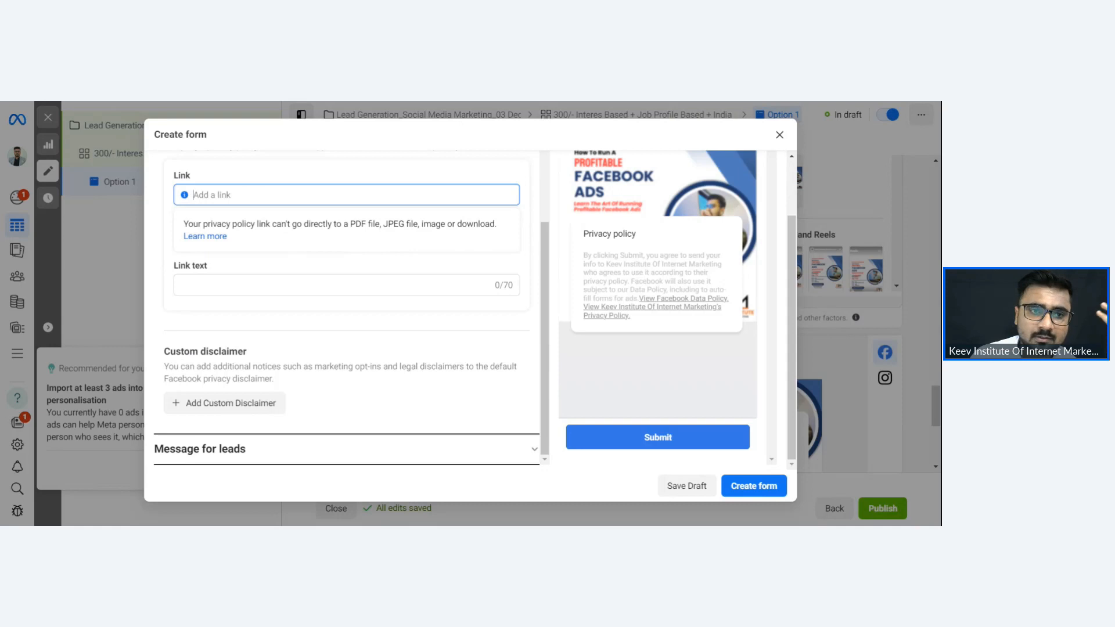
click(285, 284)
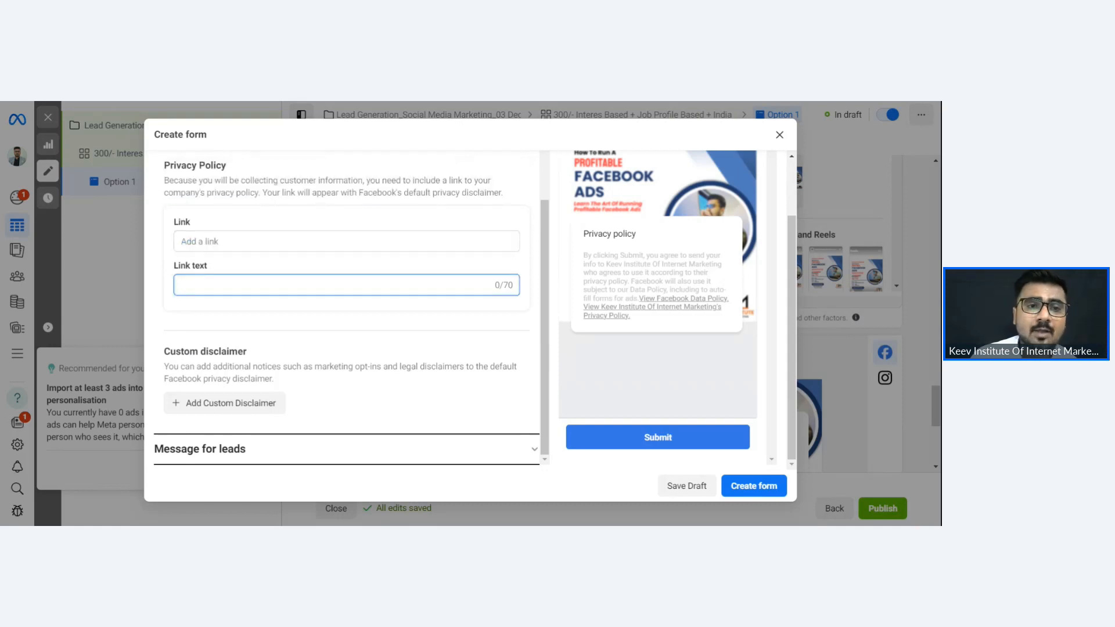
text(KIIM Privacy Policy)
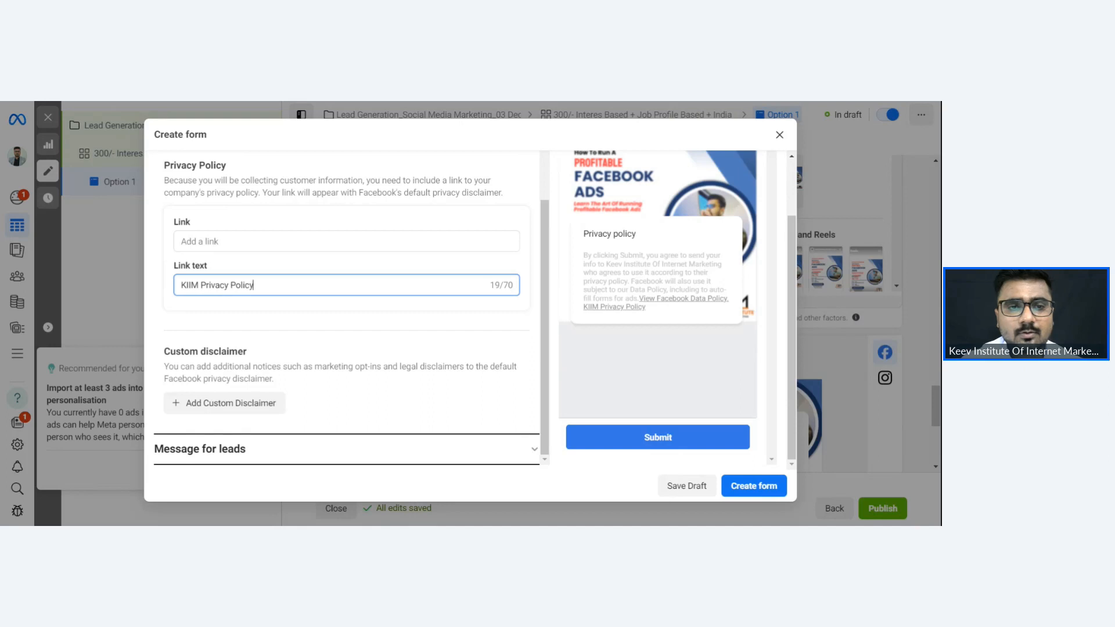
- Paste the tokenized generateprivacypolicy.com address as the form's privacy policy link
click(363, 241)
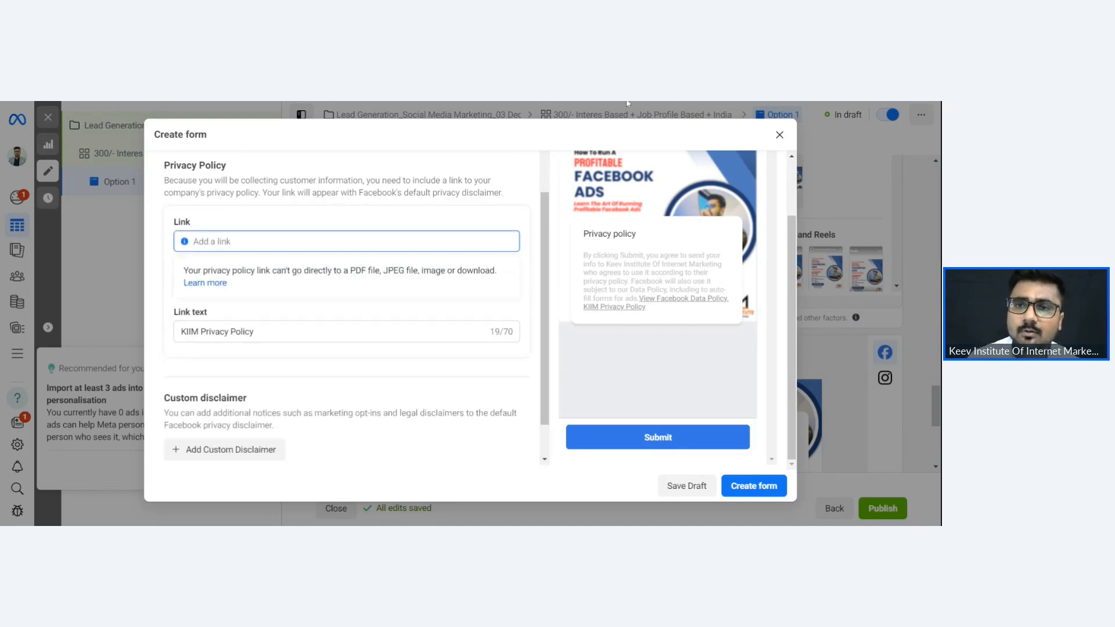
click(568, 101)
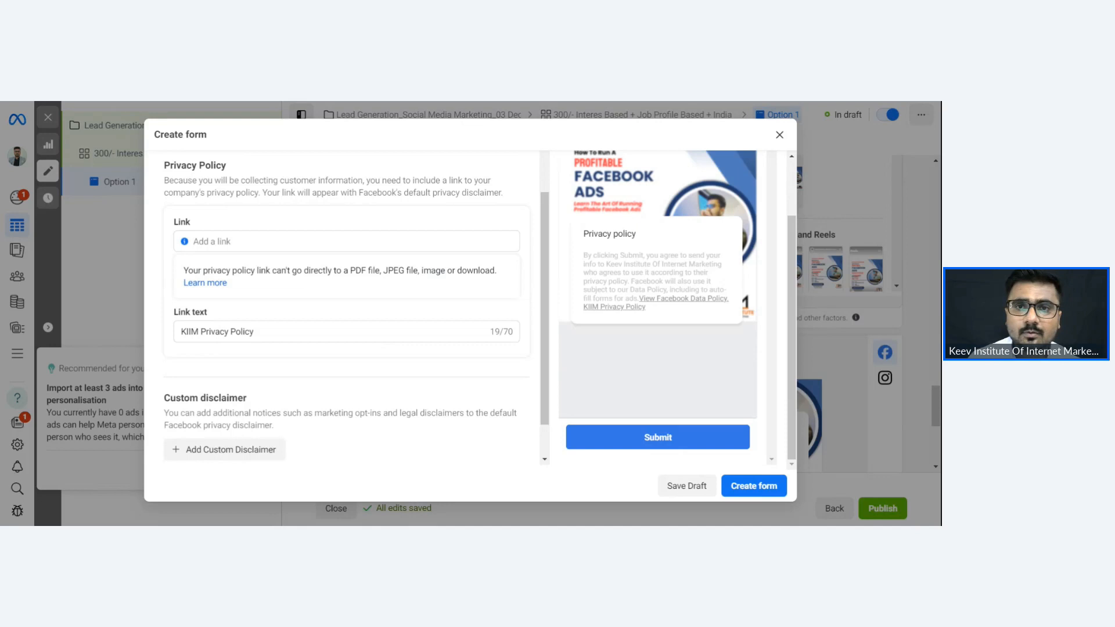
click(300, 248)
key(ctrl+v)
scroll(302, 255, down, 1)
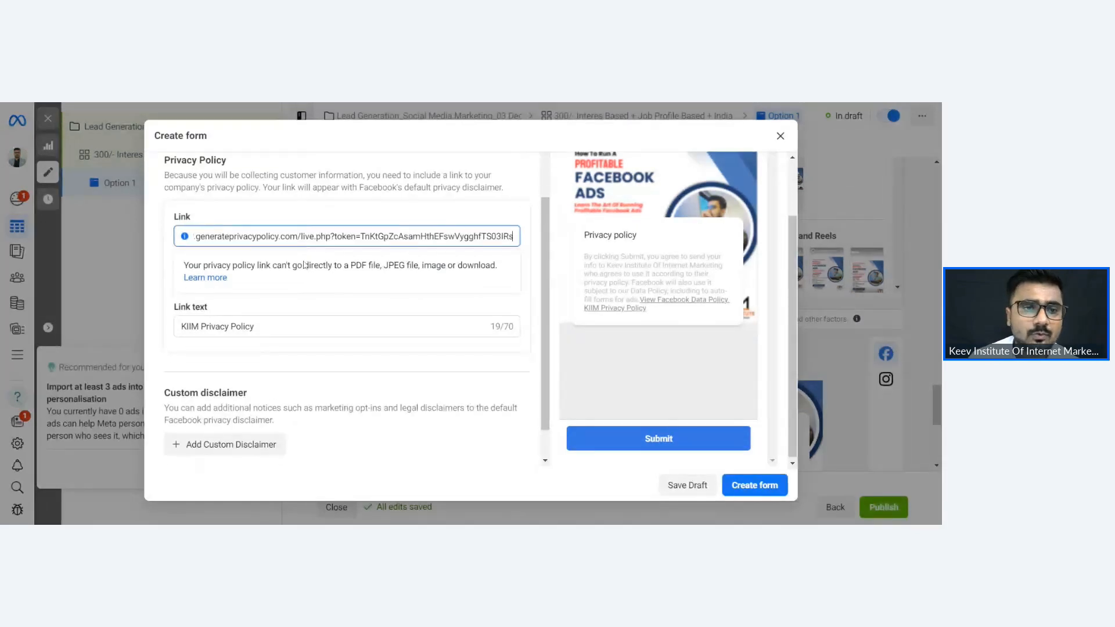
- Open the Message for leads section and set the View Website call-to-action link to kiim.co.in
click(279, 453)
scroll(346, 358, down, 2)
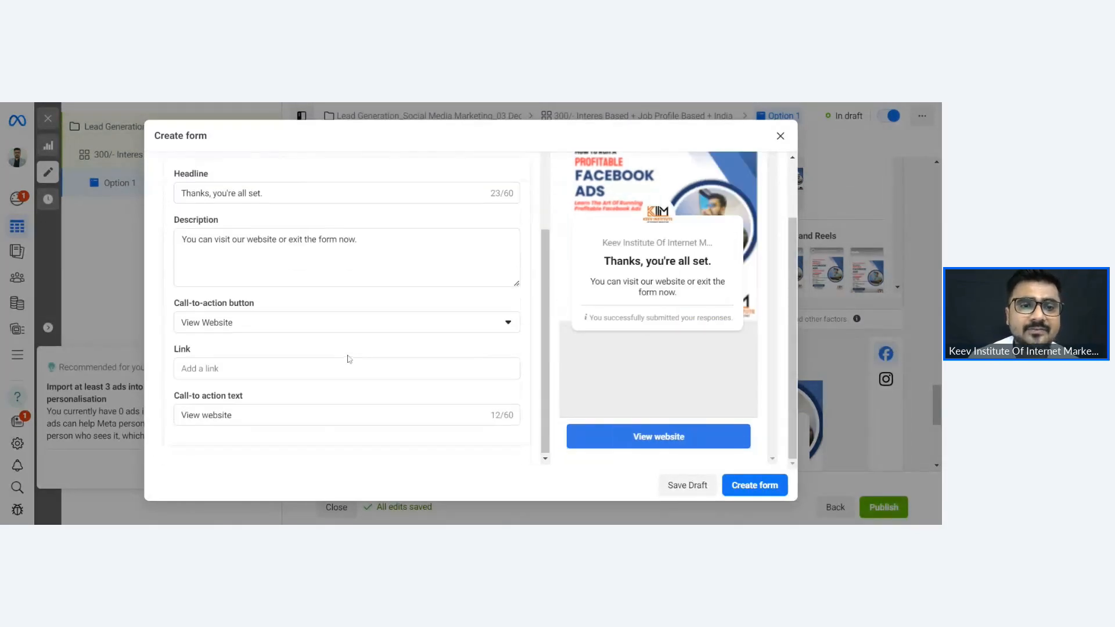
click(232, 366)
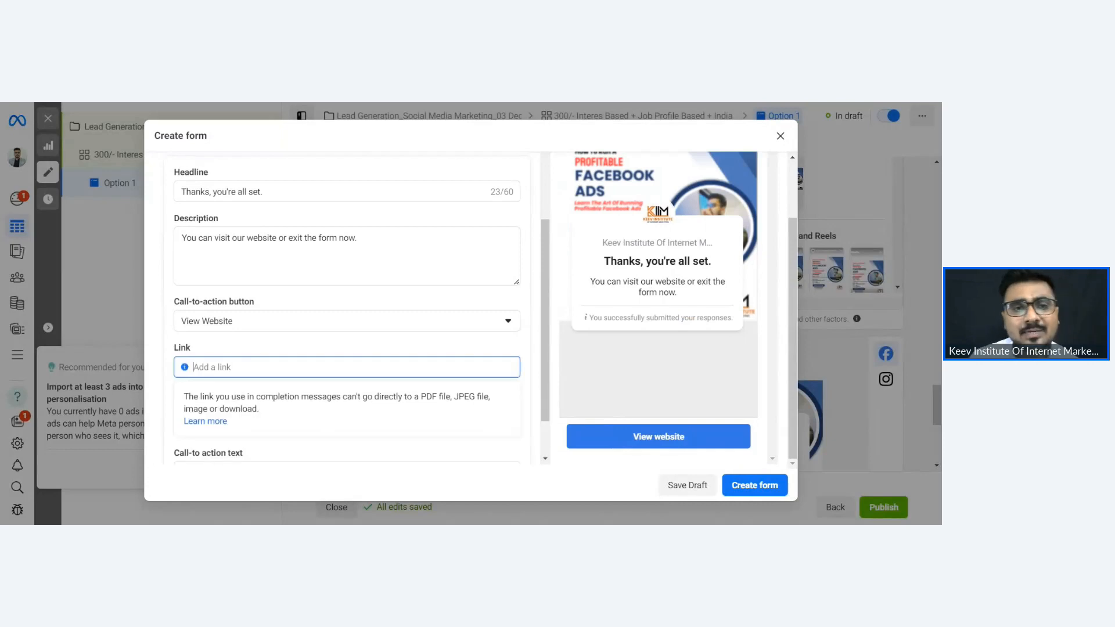
scroll(214, 342, up, 2)
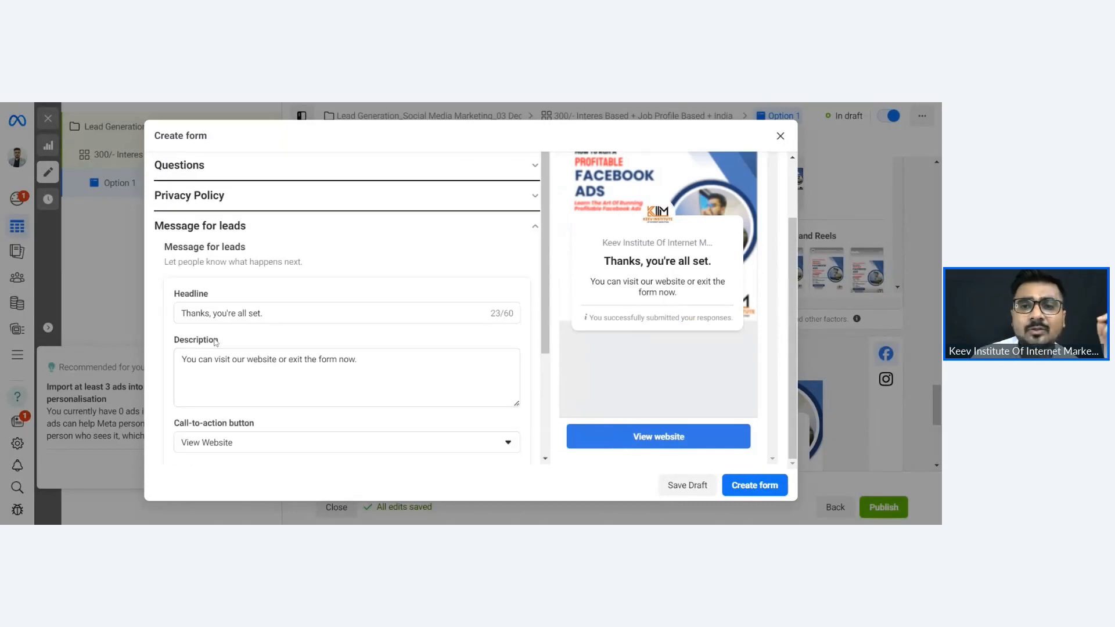
scroll(214, 343, down, 1)
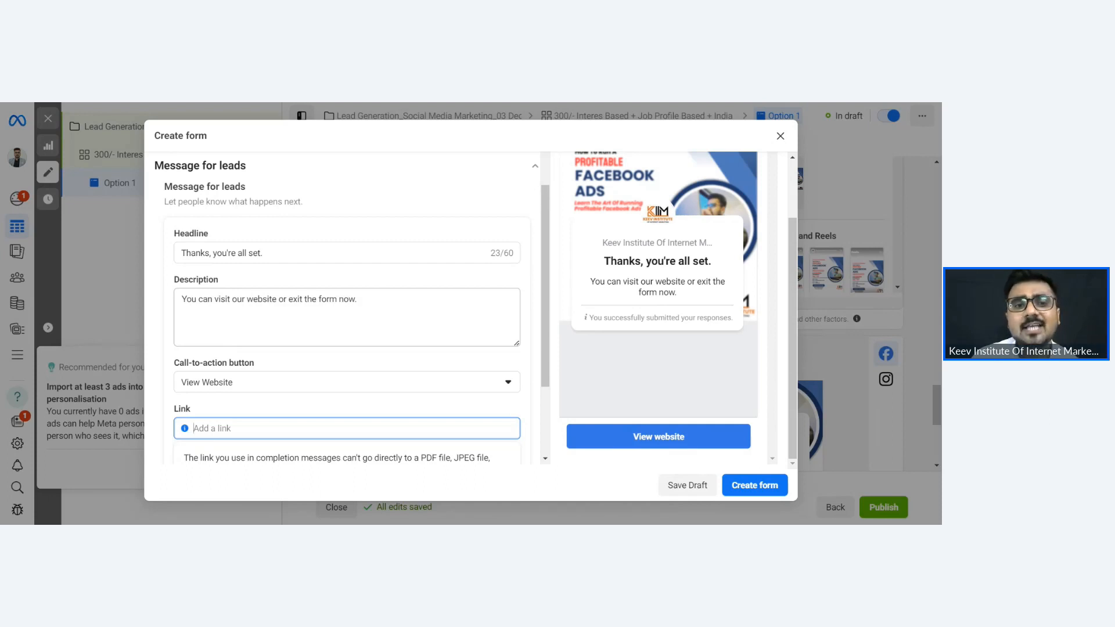
scroll(352, 308, down, 1)
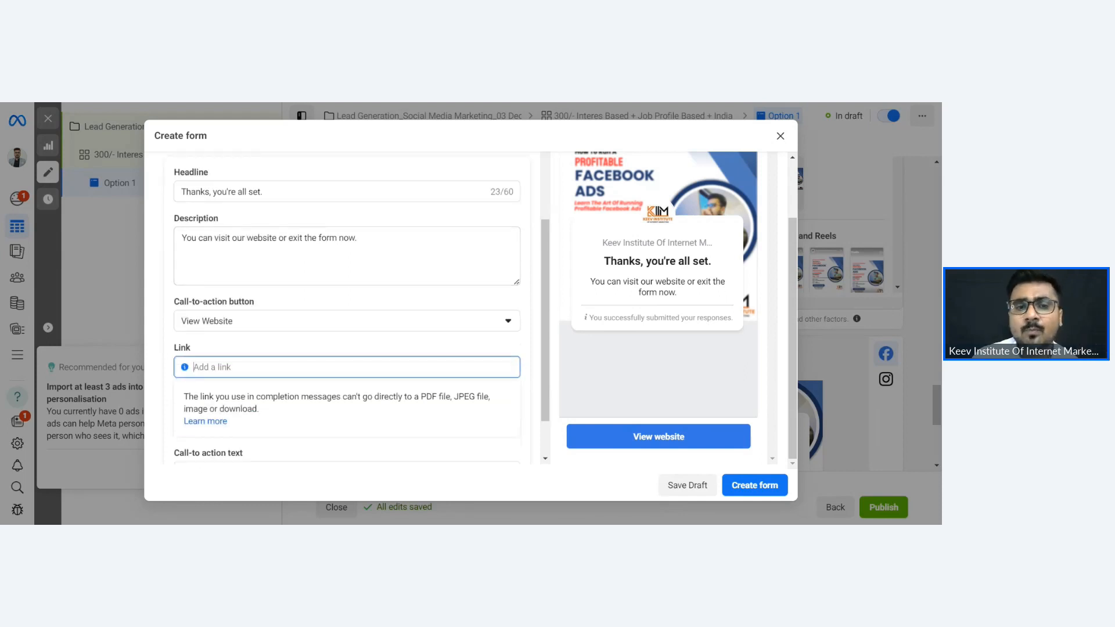
scroll(215, 343, down, 1)
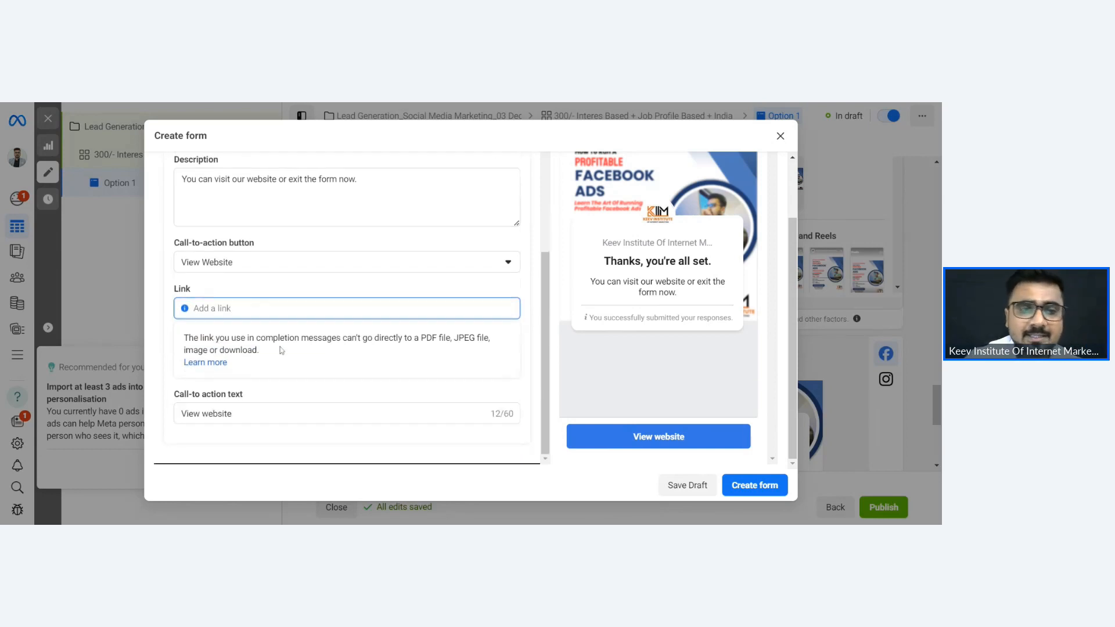
text(kiim.)
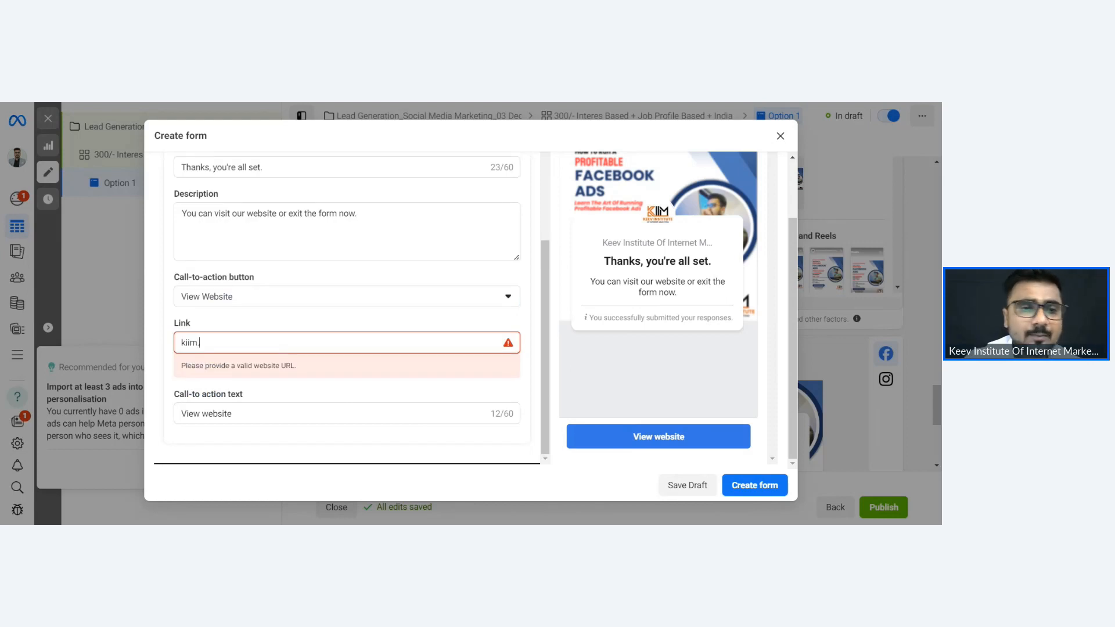
text(co.in)
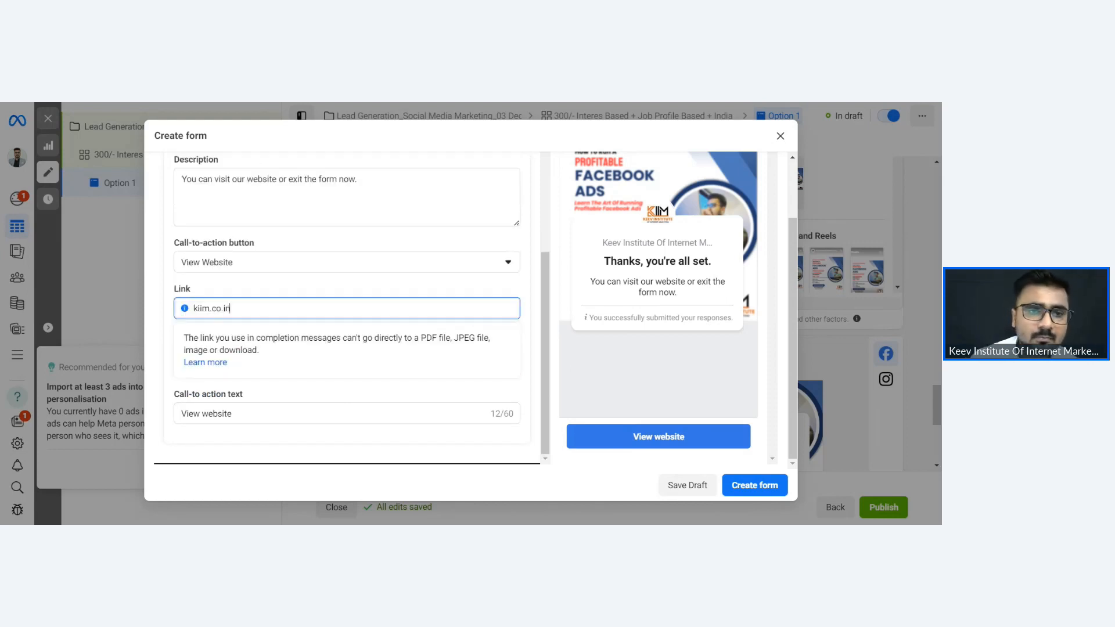
scroll(282, 342, up, 3)
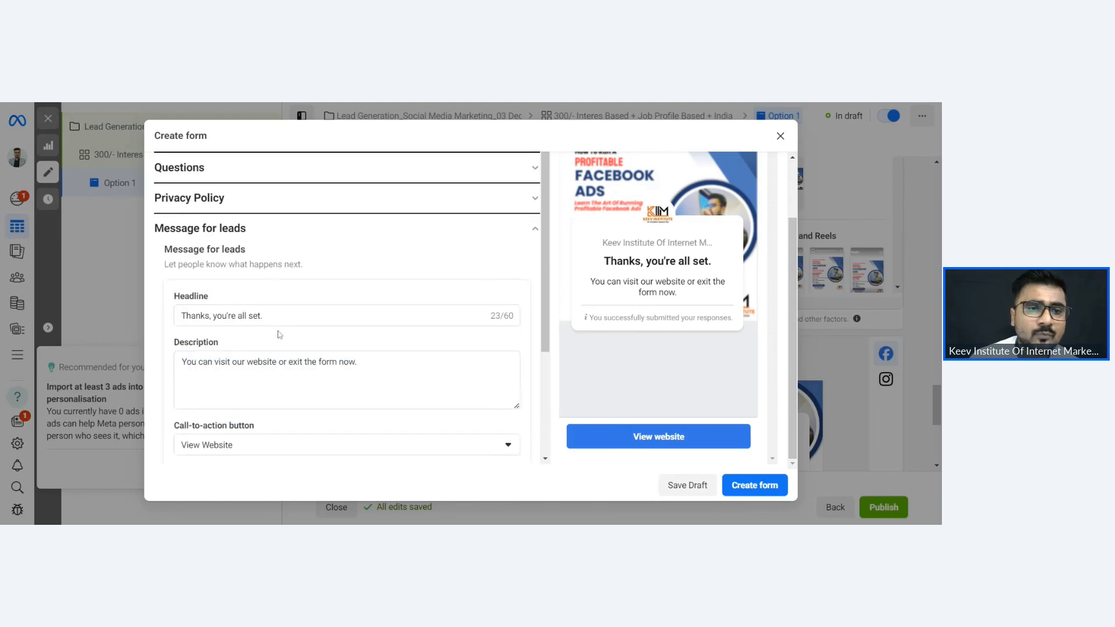
scroll(278, 332, down, 1)
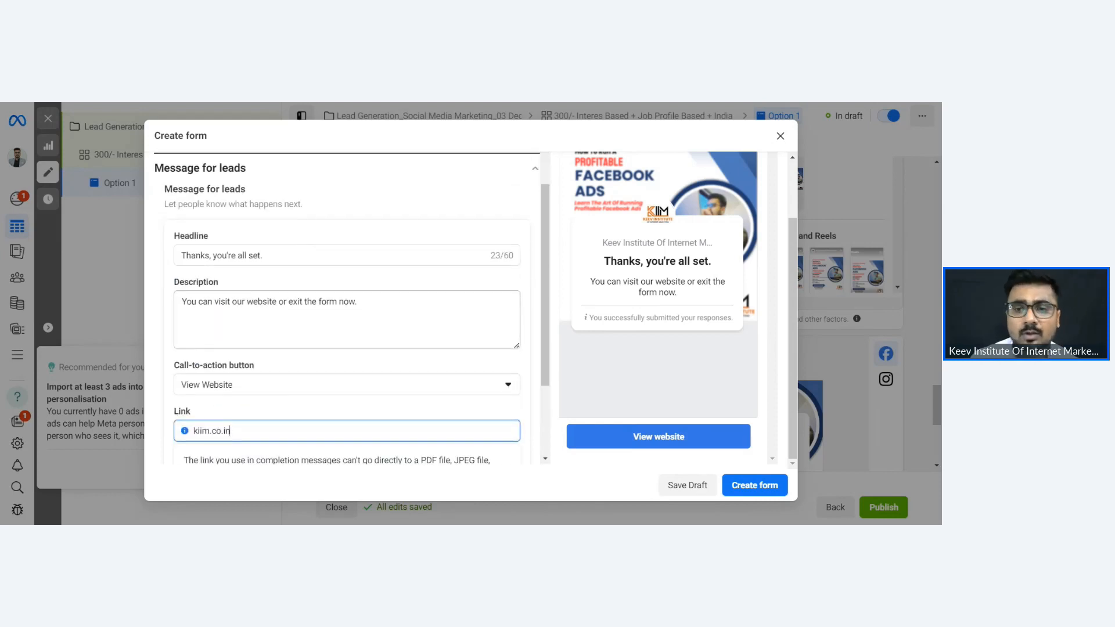
scroll(348, 307, down, 1)
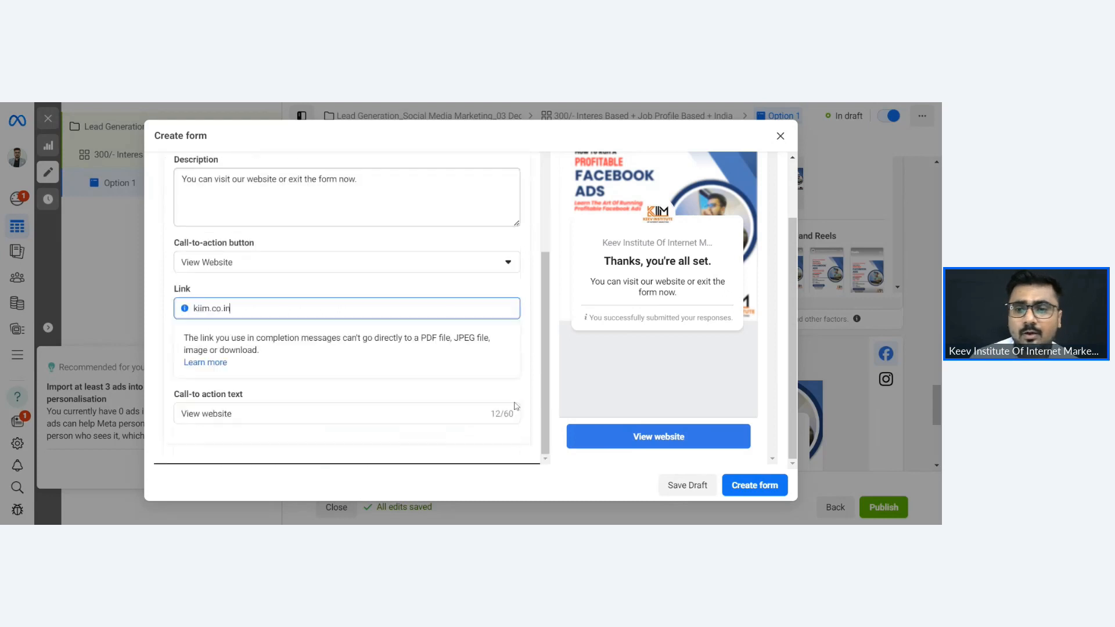
- Switch the greeting description to a list with the item "Get Certificate of Webinar" and create the form
click(757, 488)
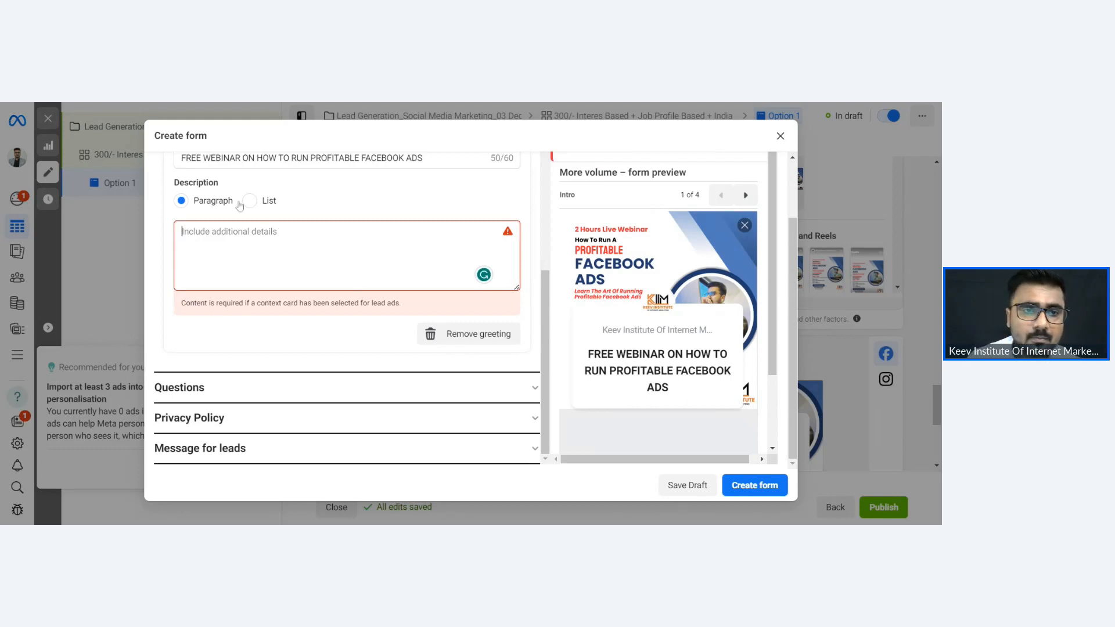
click(250, 201)
click(233, 229)
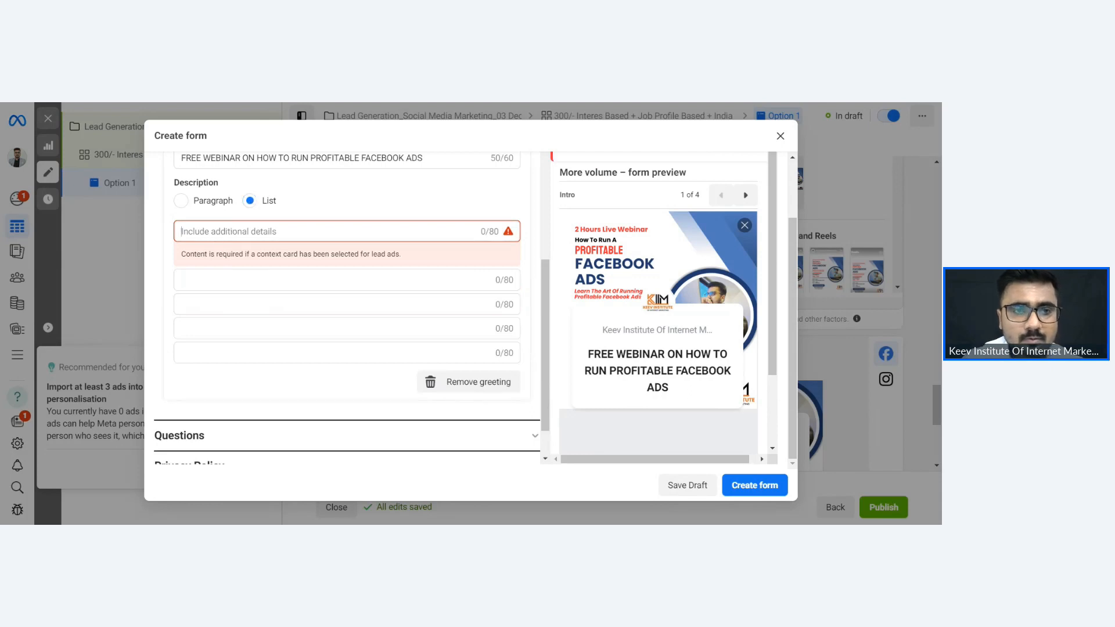
text(Get )
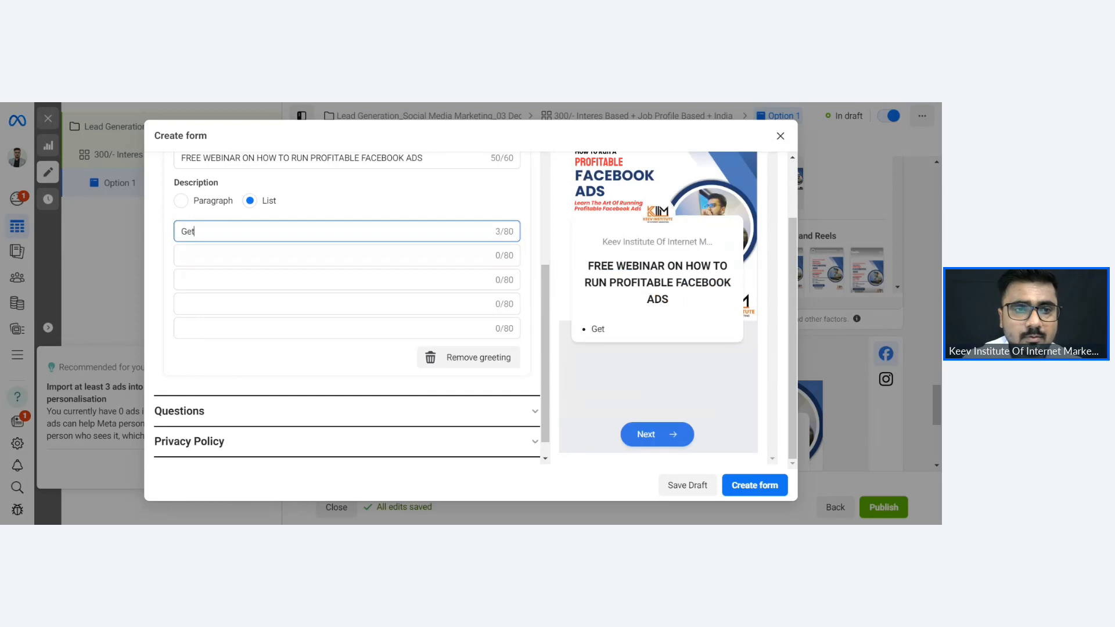
text(Certificat)
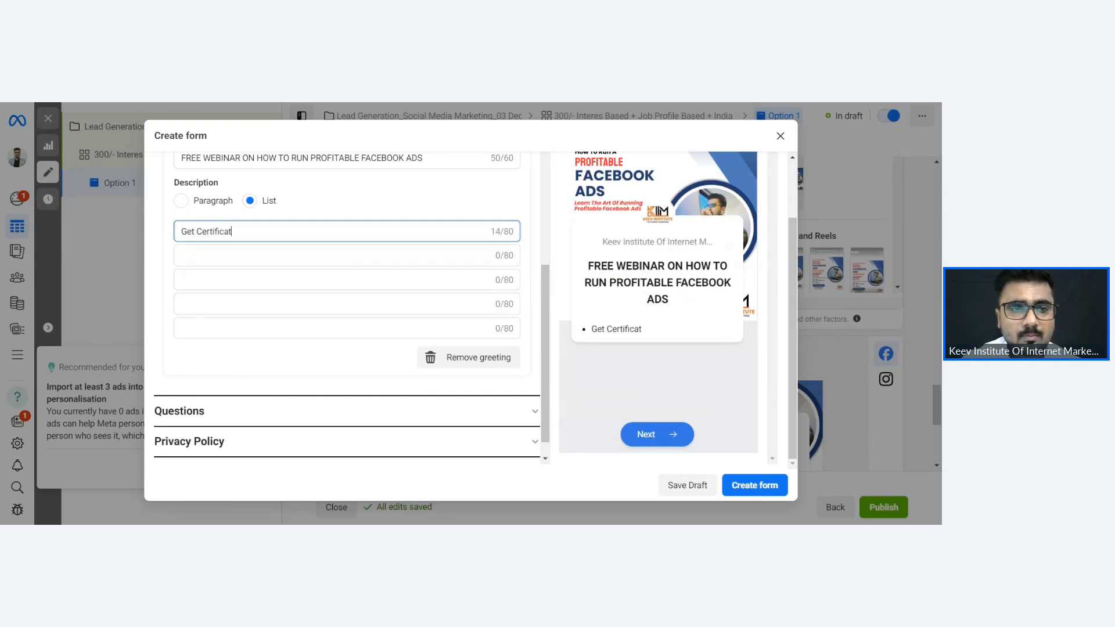
text(e of Webinar)
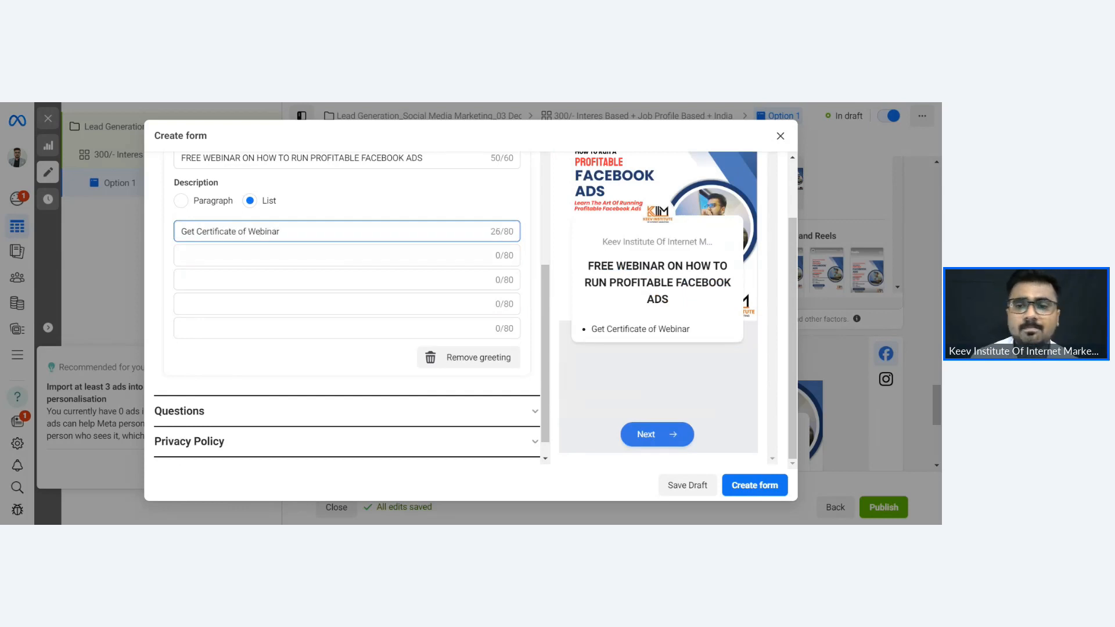
click(748, 486)
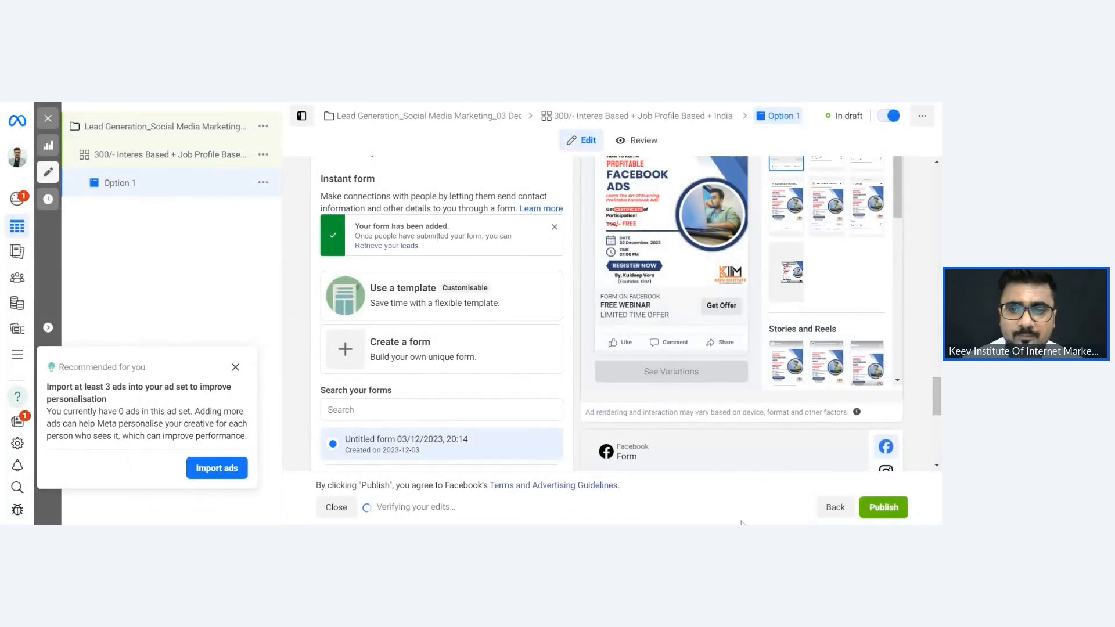
- Review the ad's tracking settings and new form preview, and close the ad editor to return to the ads list
scroll(502, 361, down, 5)
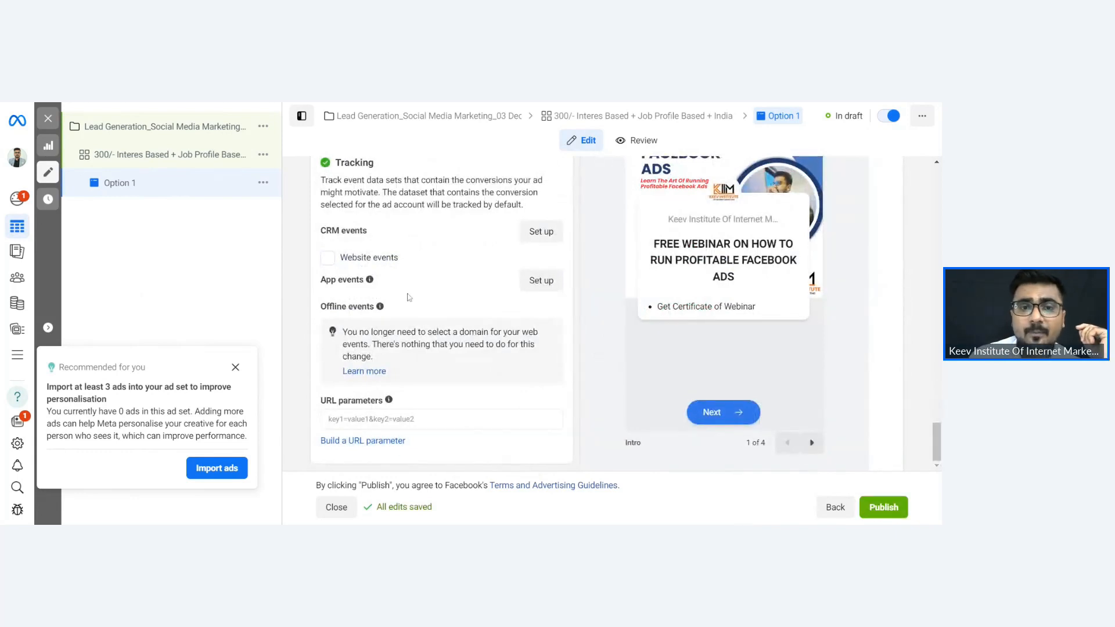
scroll(406, 296, up, 2)
scroll(344, 294, down, 2)
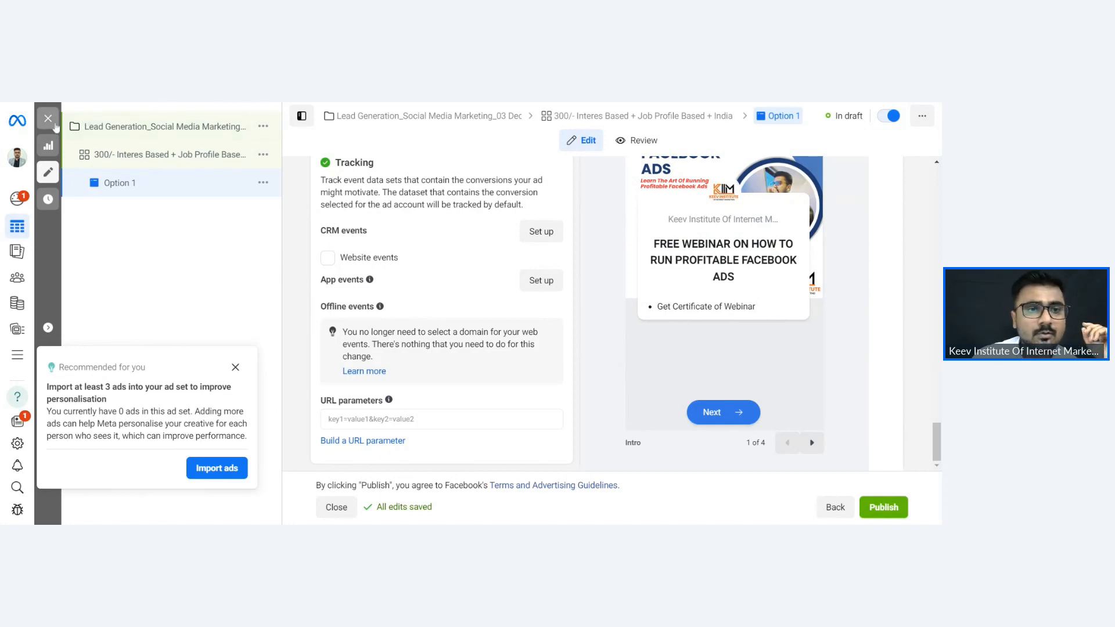
click(49, 119)
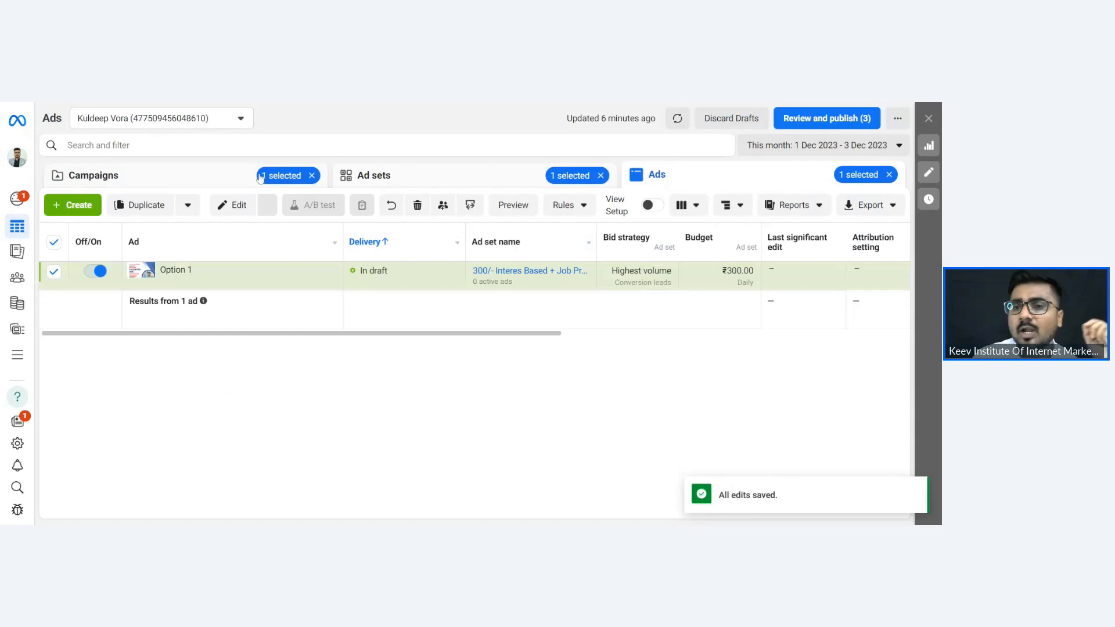
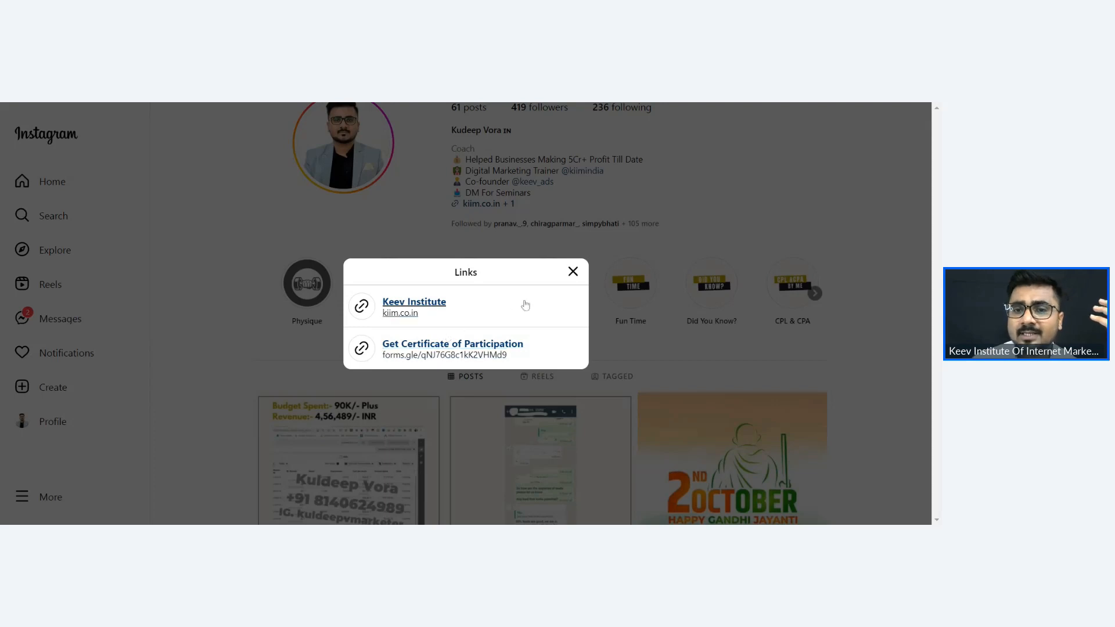
- Close the profile's list of links and view the Instagram profile page
click(572, 272)
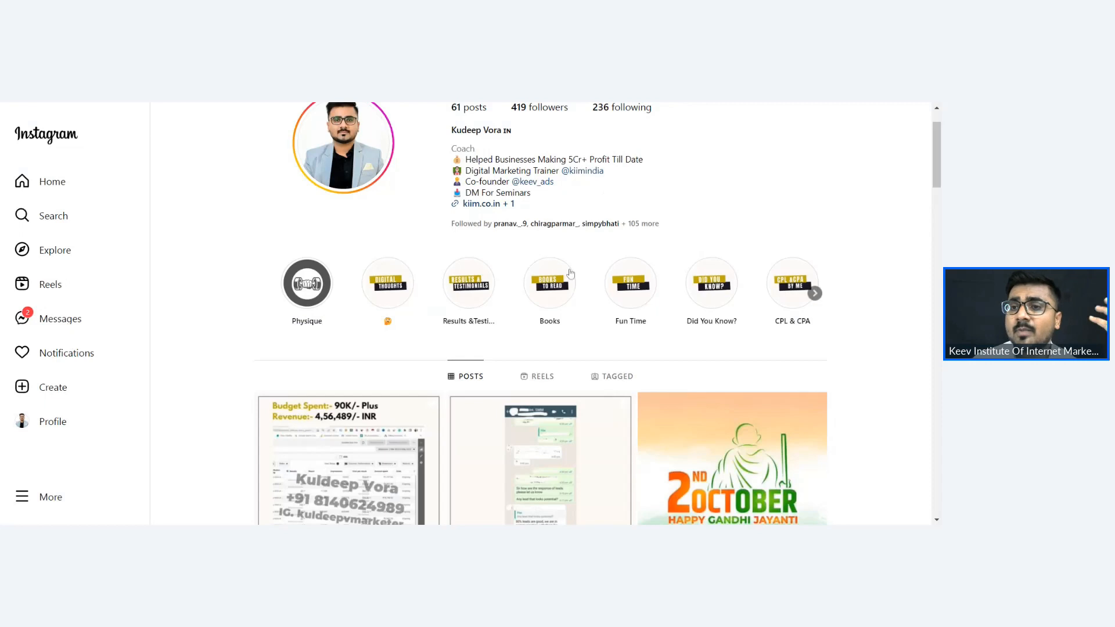
scroll(551, 276, up, 1)
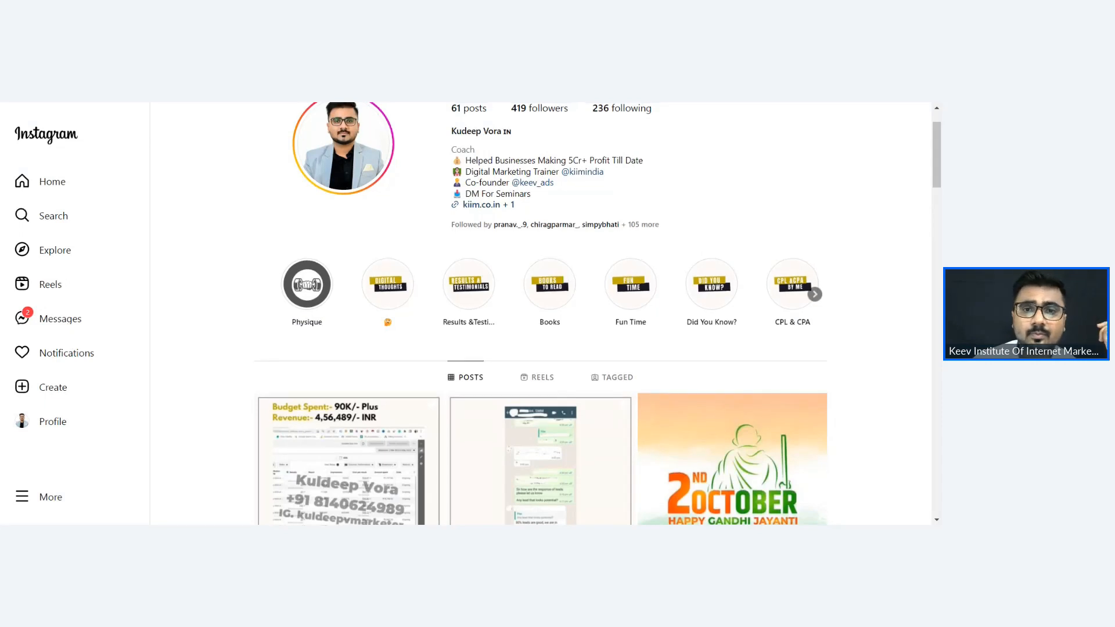
scroll(350, 160, up, 1)
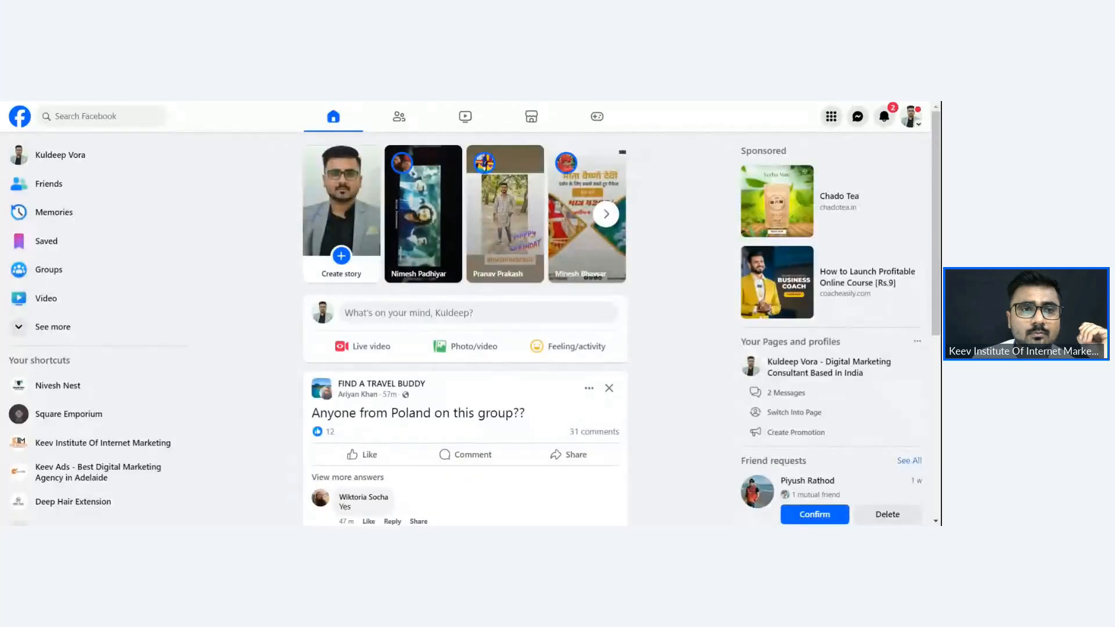
- Search Facebook for "digital marketing consultant" and filter the results to Pages
click(98, 117)
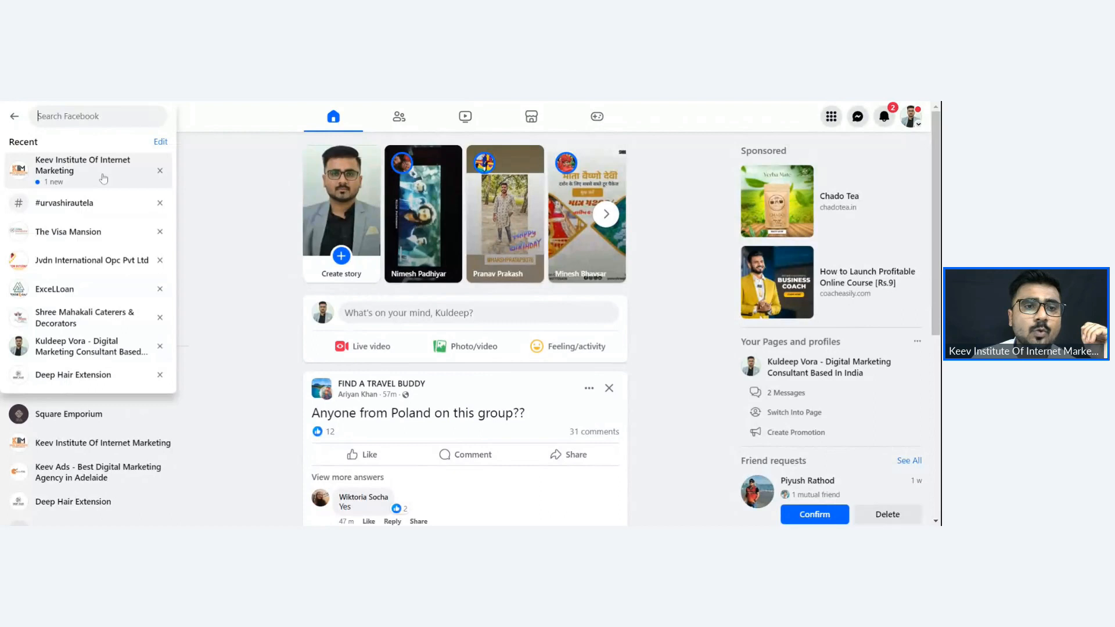
text(digital ma)
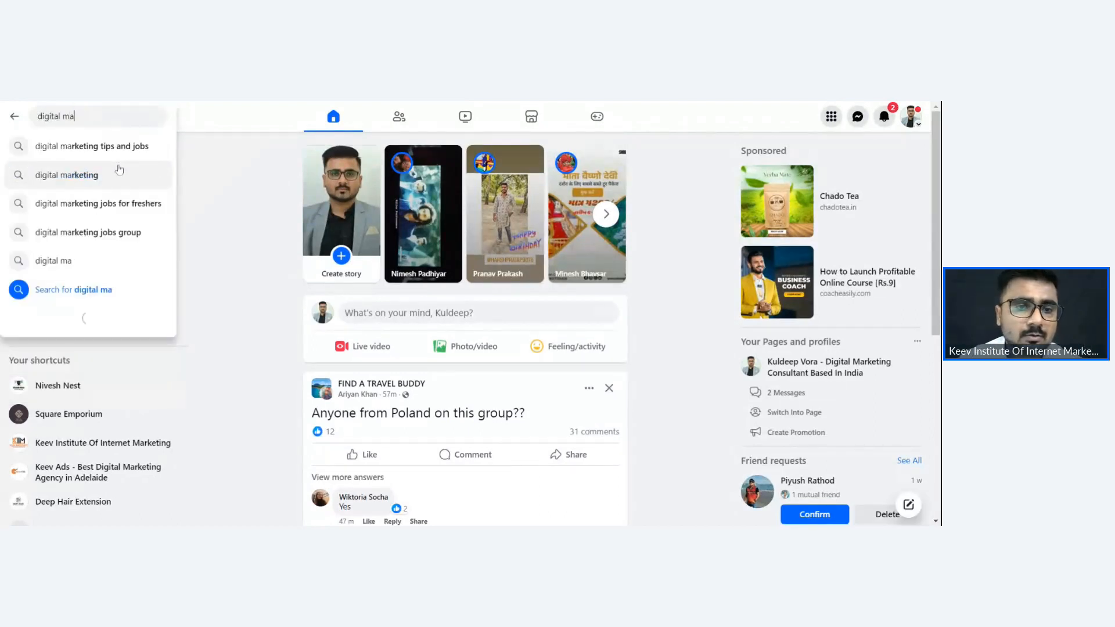
text(rketing consultant)
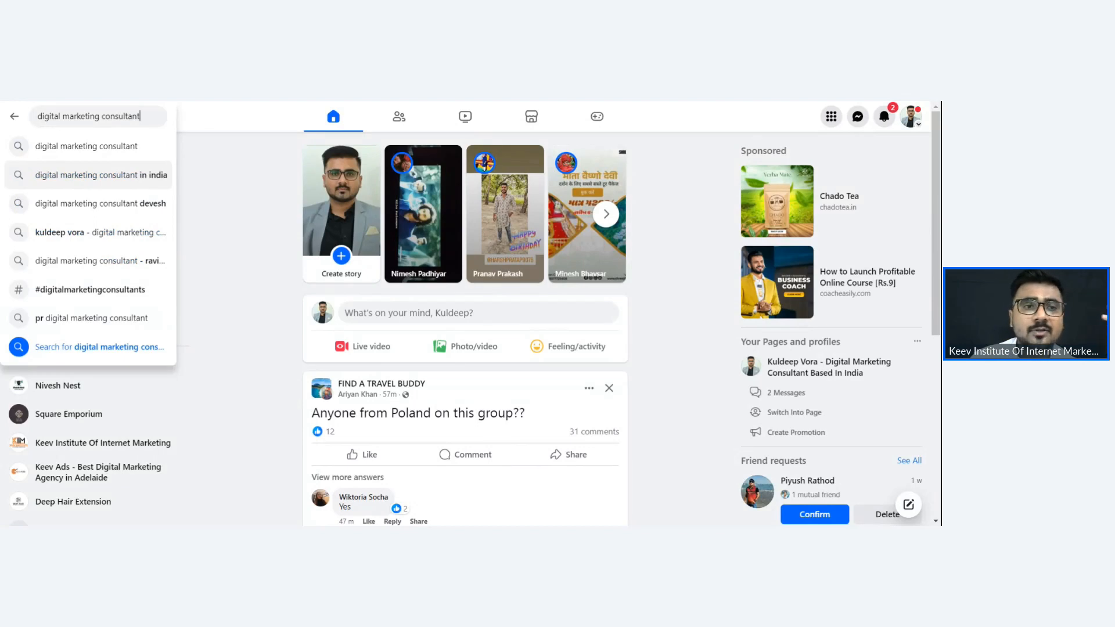
key(Return)
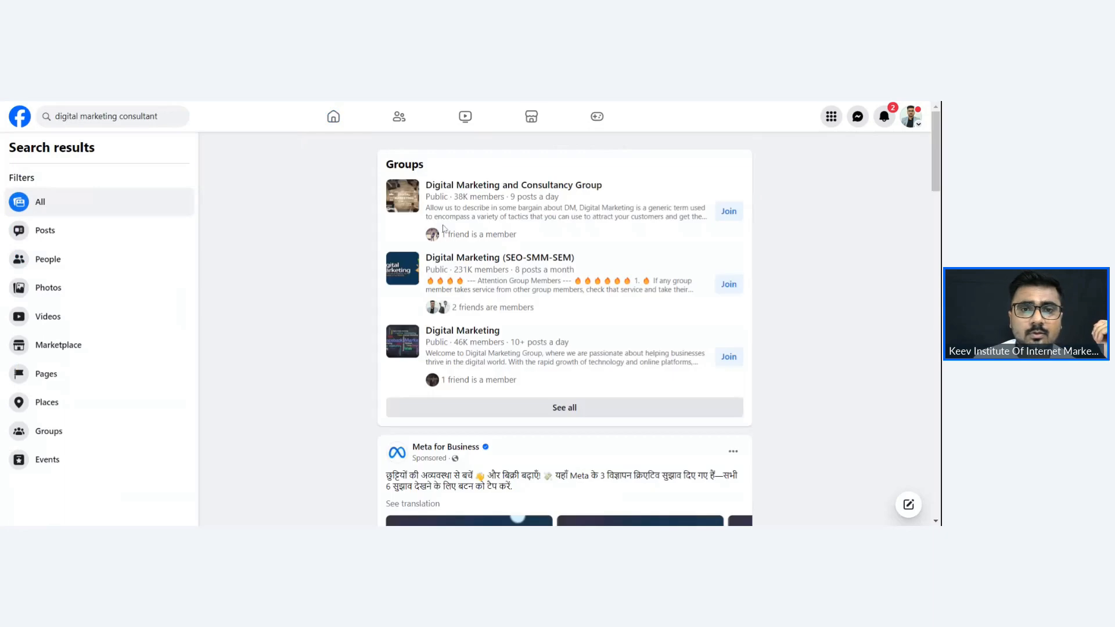
scroll(444, 228, down, 8)
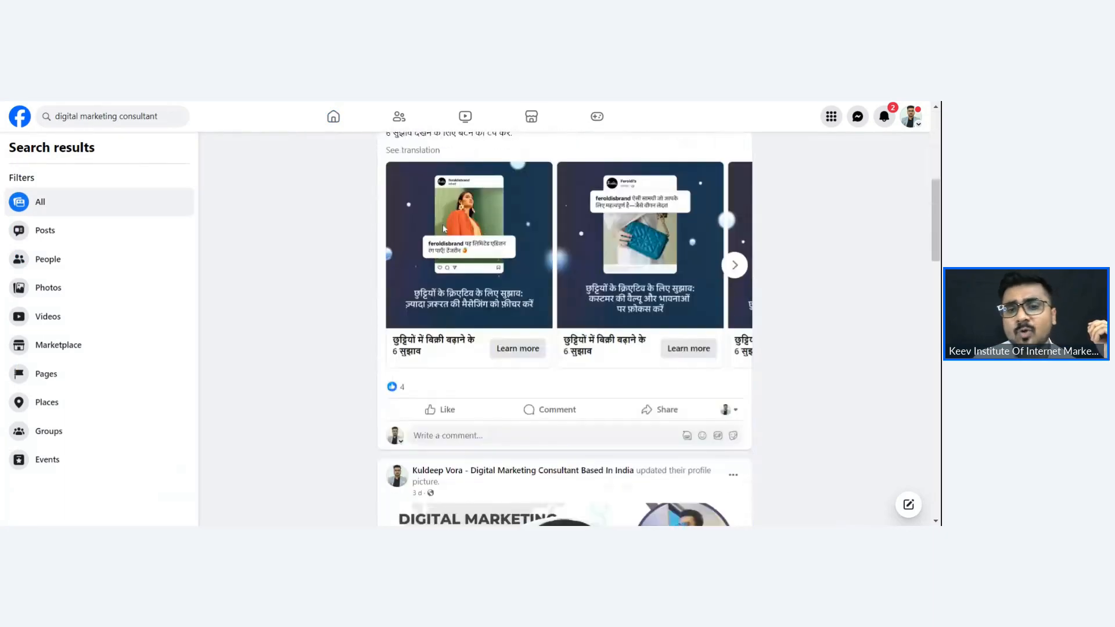
scroll(444, 228, down, 12)
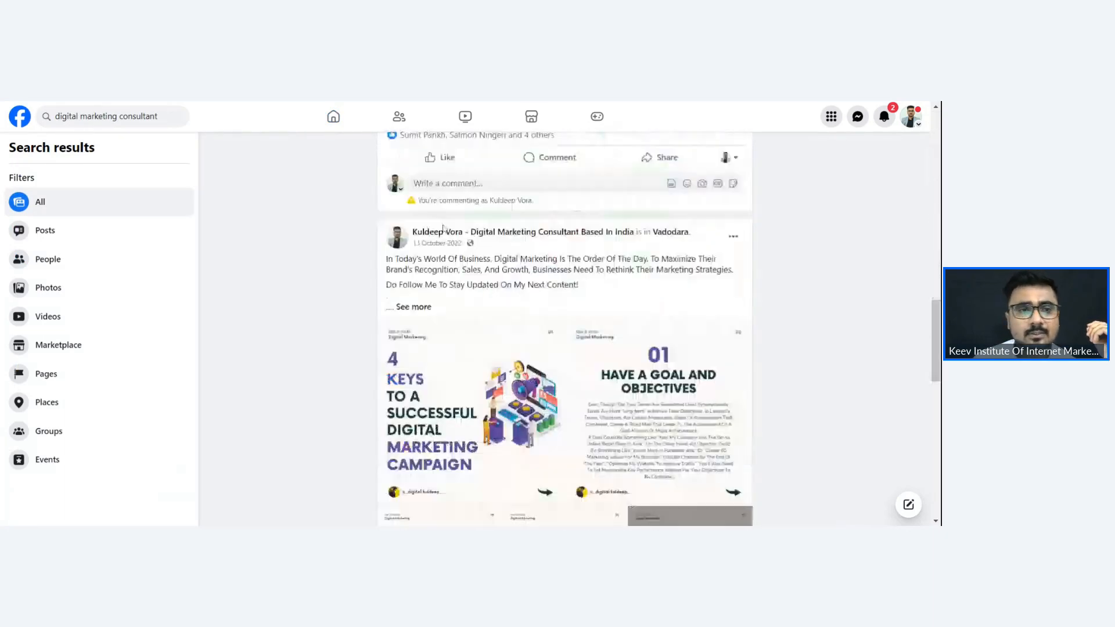
click(54, 374)
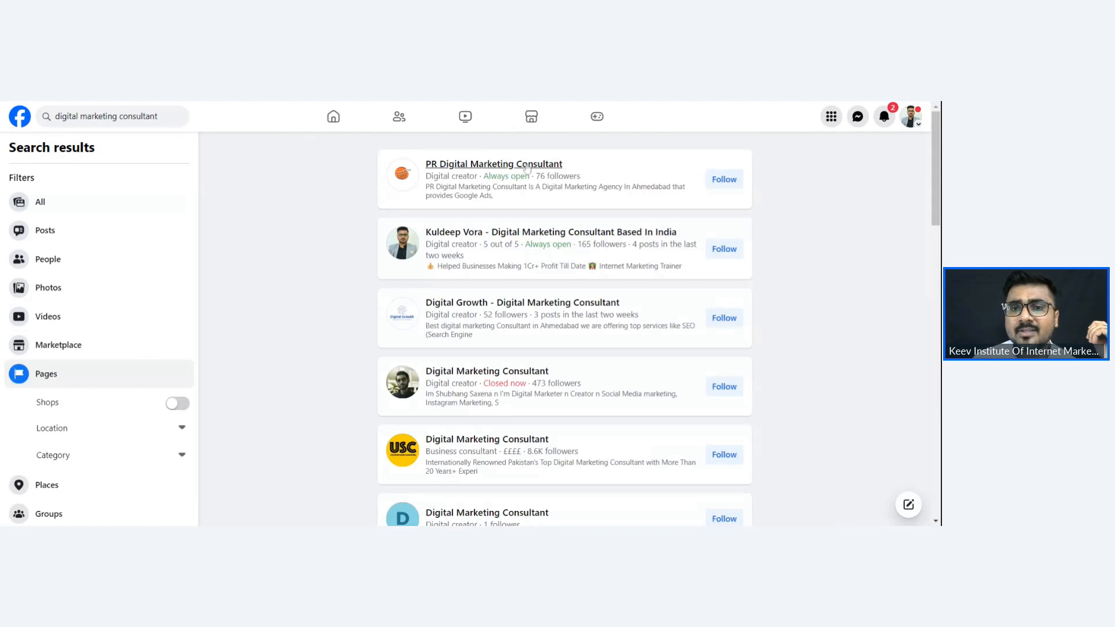
- Follow the PR Digital Marketing Consultant page and, from its recommended pages, Digital Web Services - DWS
click(730, 174)
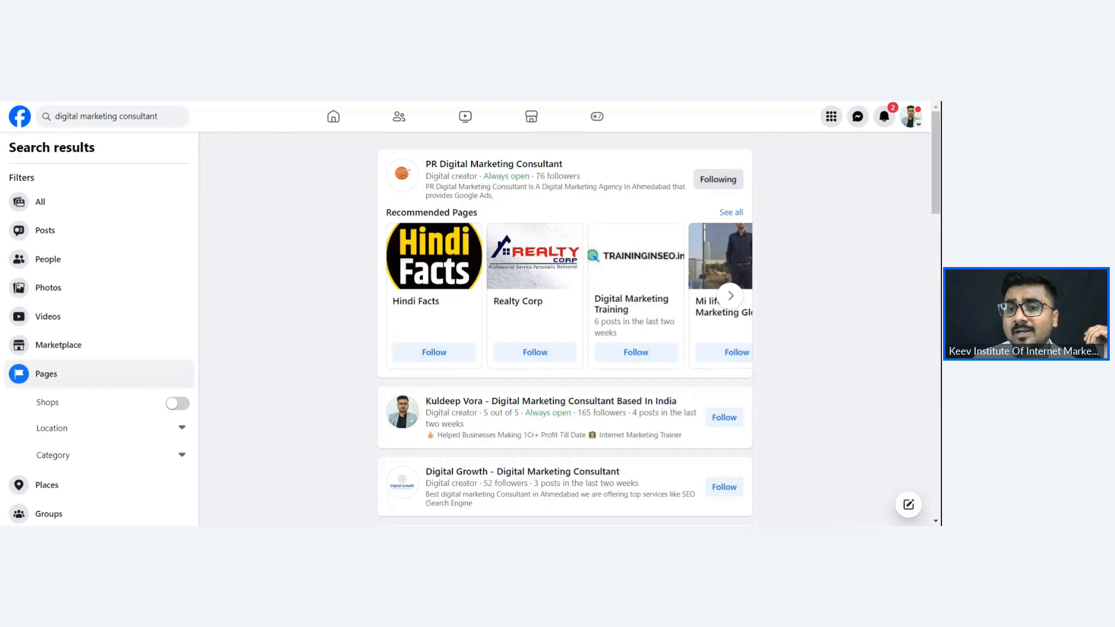
click(723, 298)
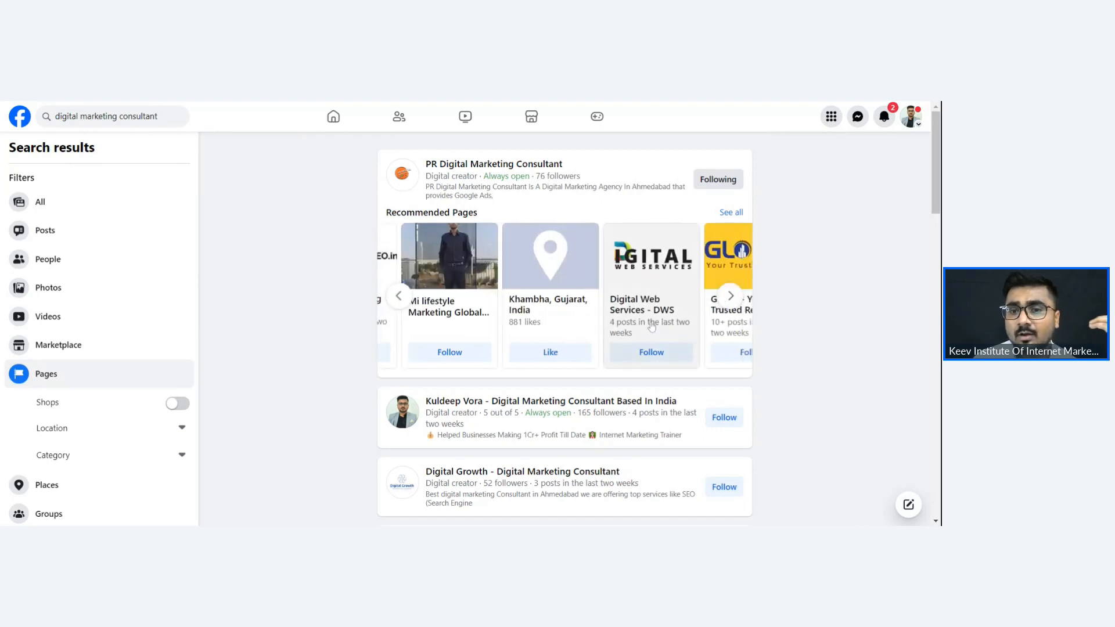
click(667, 351)
click(731, 295)
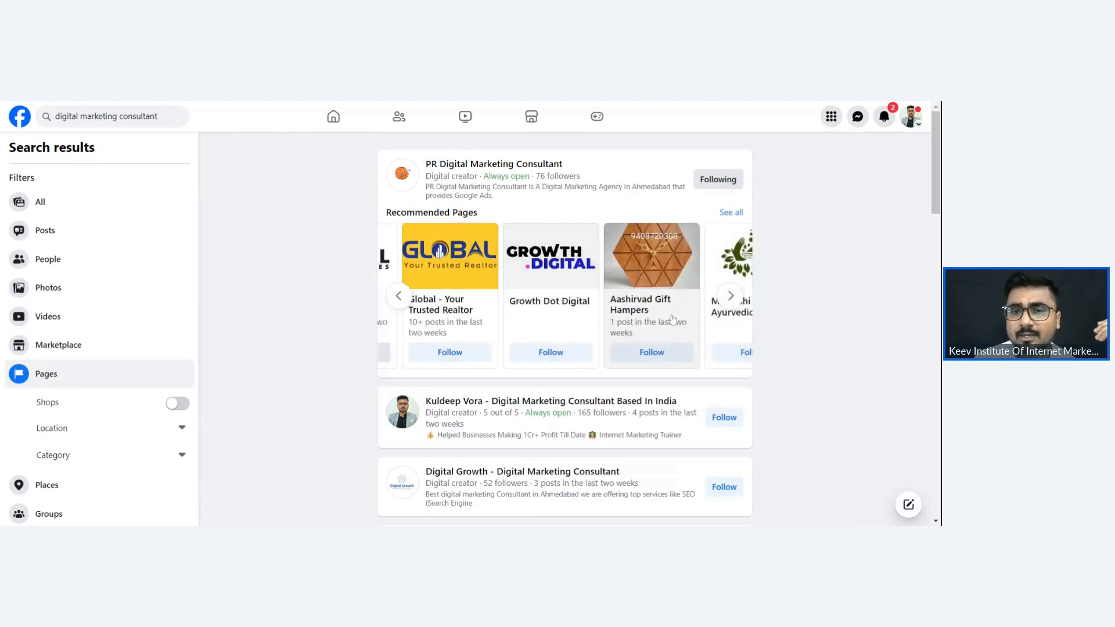
- Follow the Digital Growth - Digital Marketing Consultant page and the Digital Marketing Consultant page with 473 followers
scroll(645, 324, down, 3)
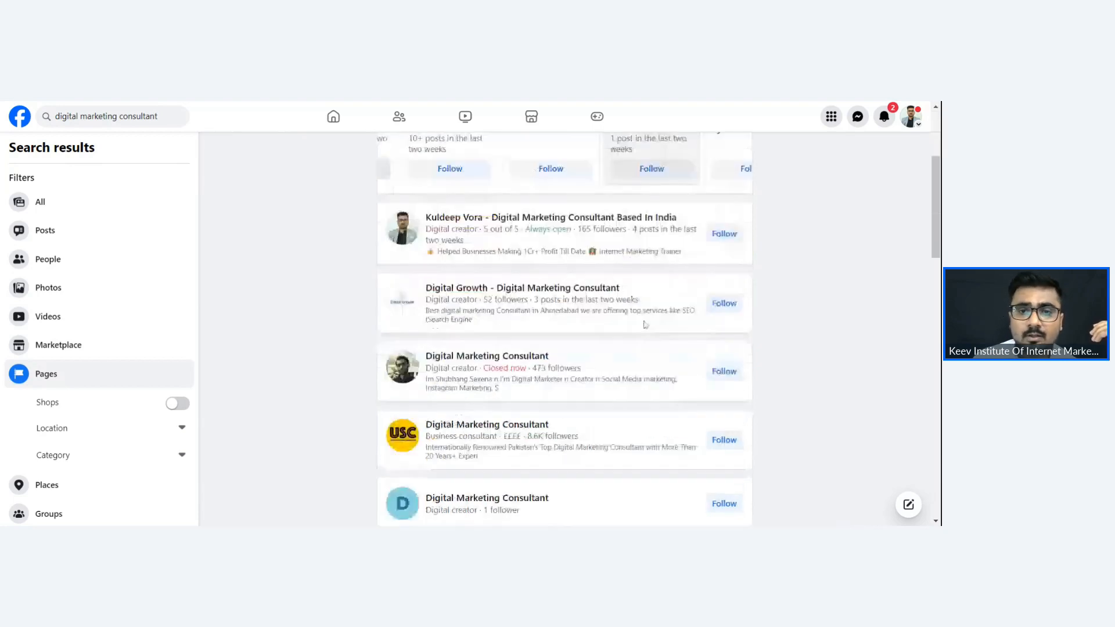
click(725, 303)
scroll(725, 302, down, 4)
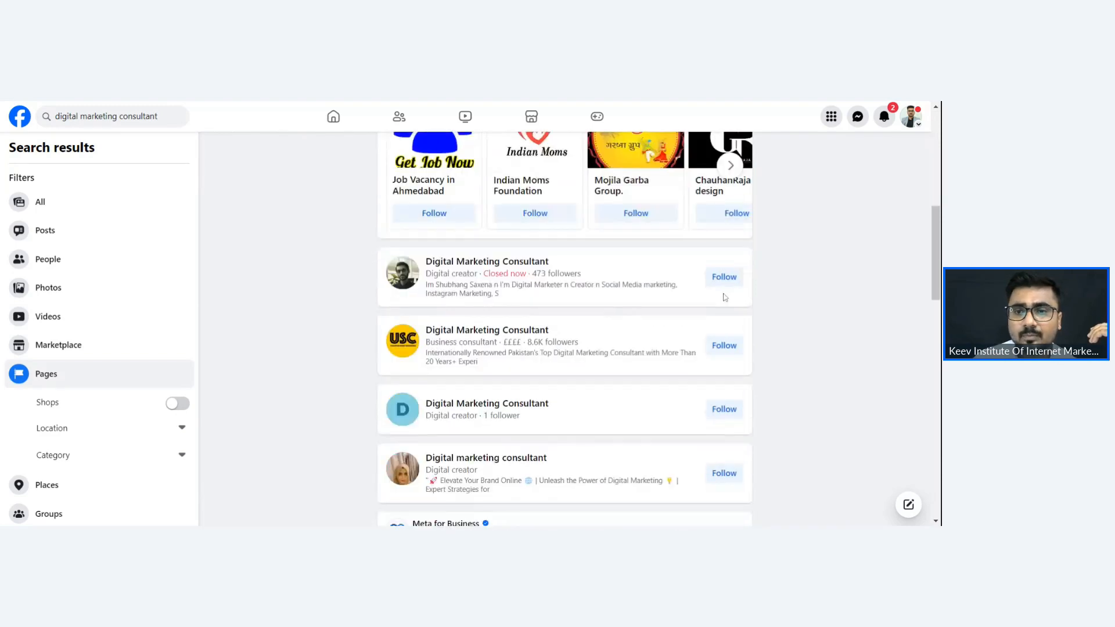
click(724, 277)
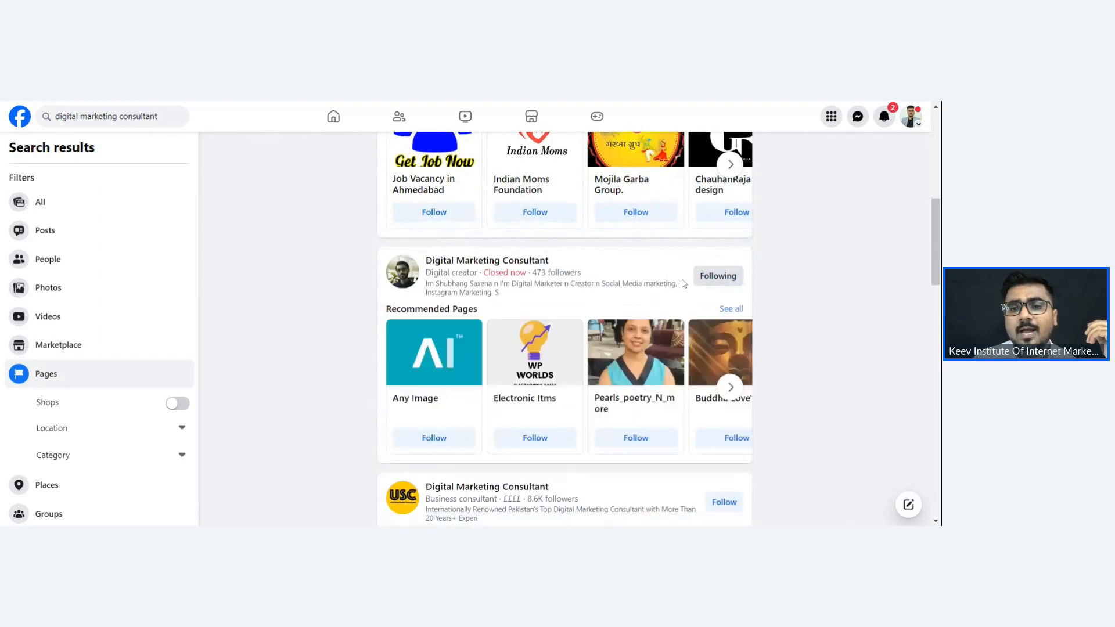
scroll(685, 284, down, 2)
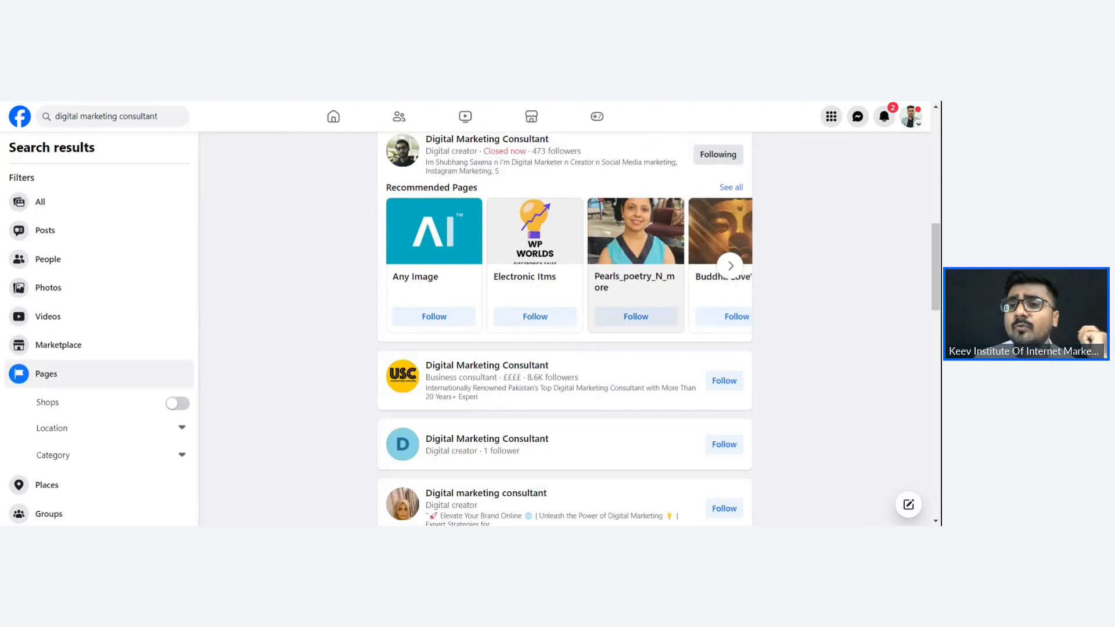
scroll(681, 290, down, 5)
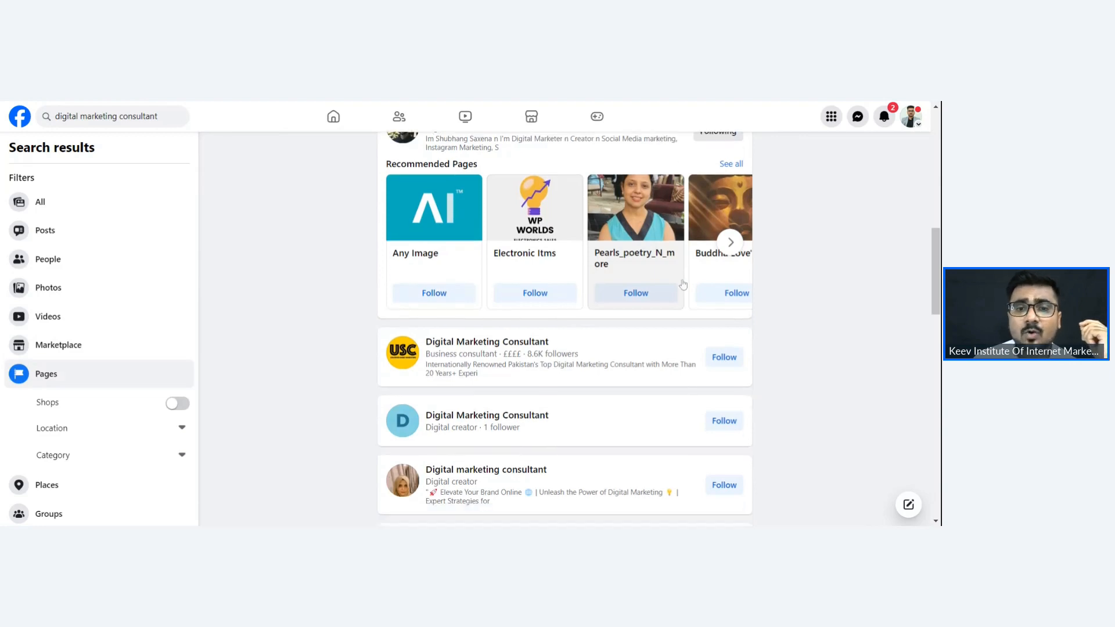
scroll(683, 283, down, 1)
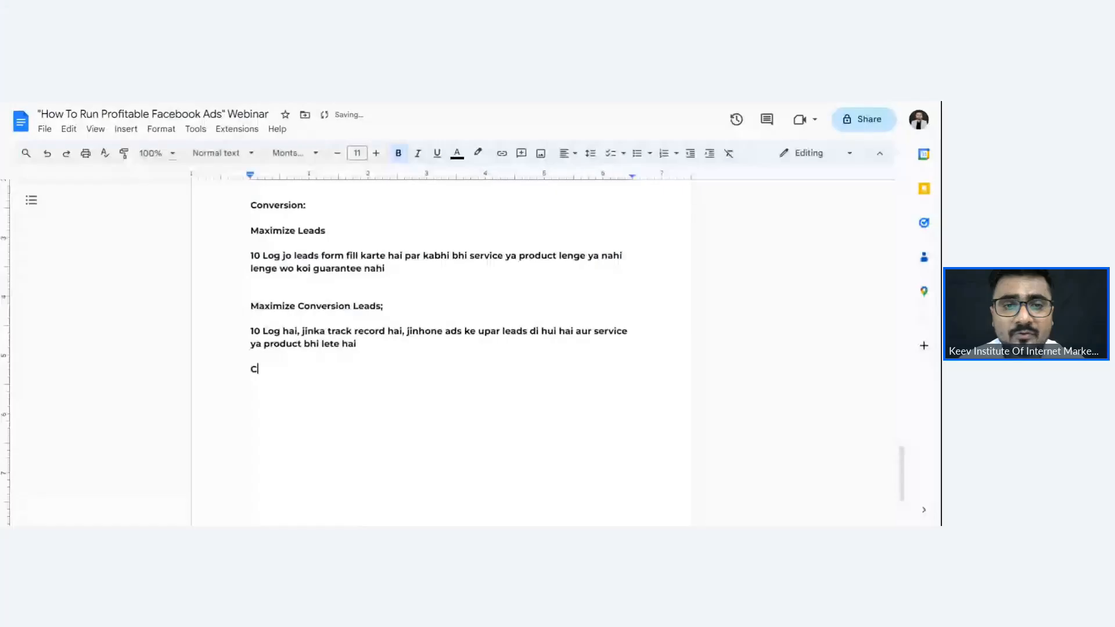
- Add the heading "Competitor Research:" to the webinar document, with the line "Chrome Exension:- Turbo Ads Finder" below it
text(om)
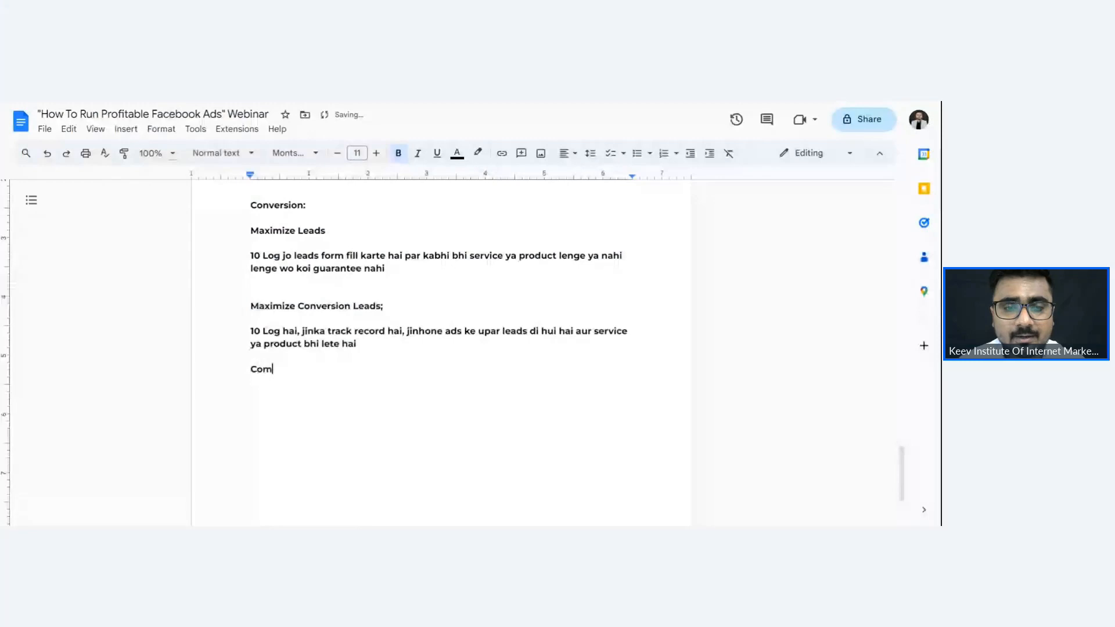
text(petitor Researc)
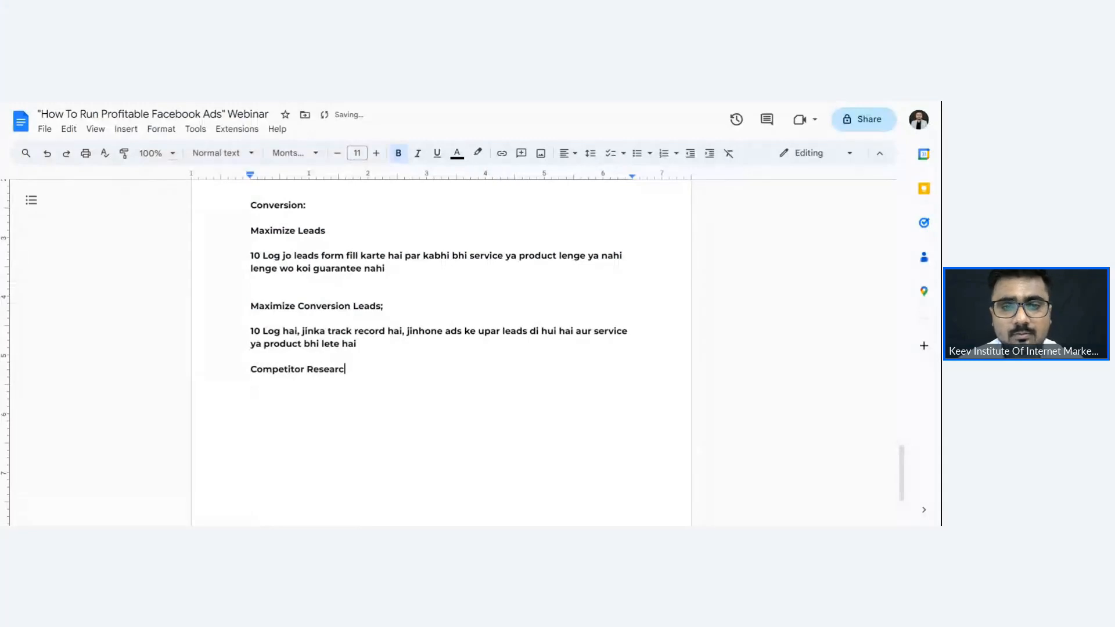
text(h:)
key(Return)
key(Return)
text(Chrom)
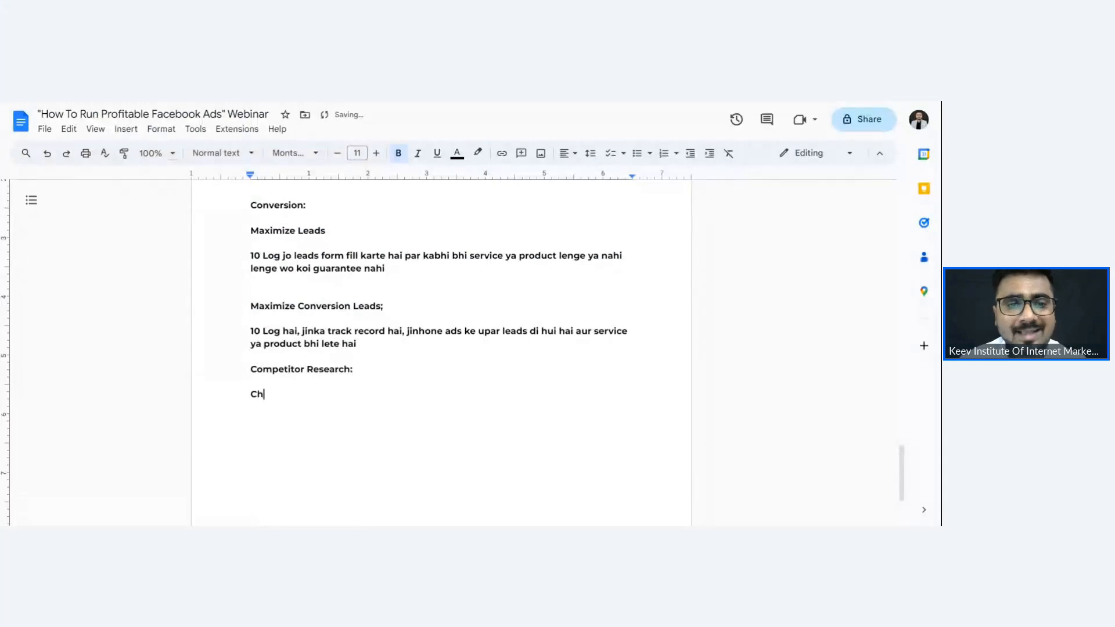
text(e Exension:- Turbo Ads Finder)
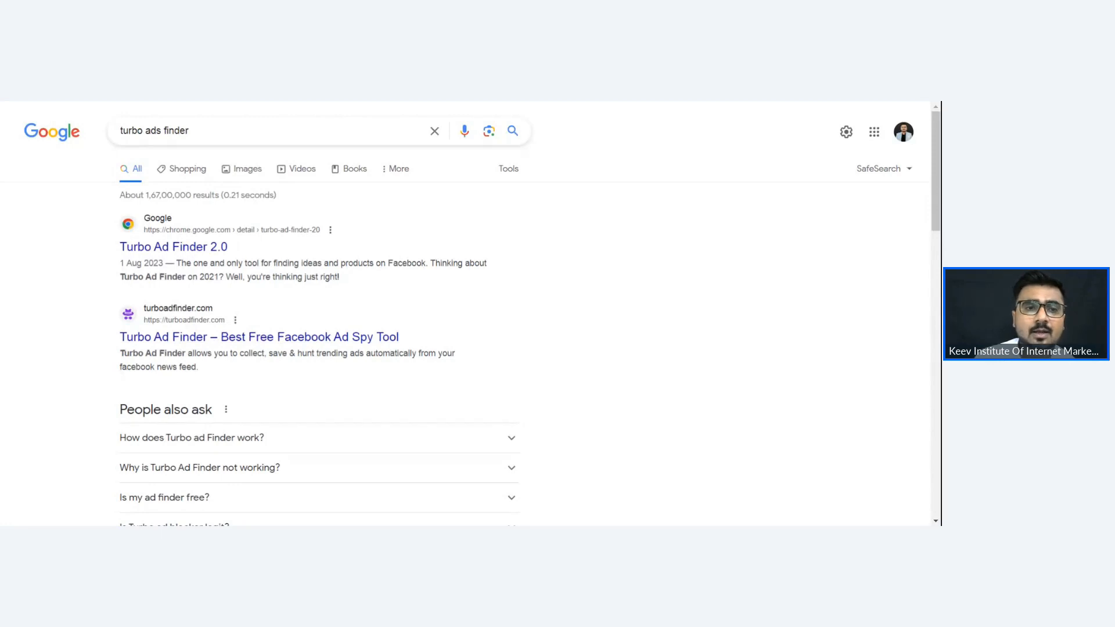
- Open the Turbo Ad Finder 2.0 search result, and find the sponsored Google Ads post in the Facebook feed
click(169, 253)
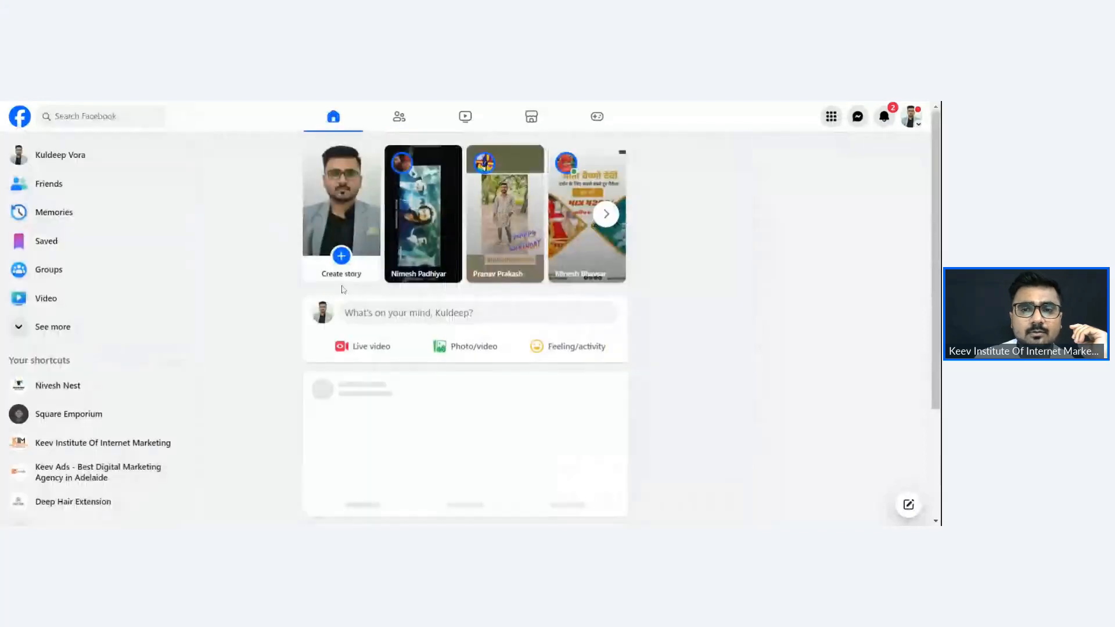
scroll(344, 289, down, 1)
scroll(342, 289, down, 5)
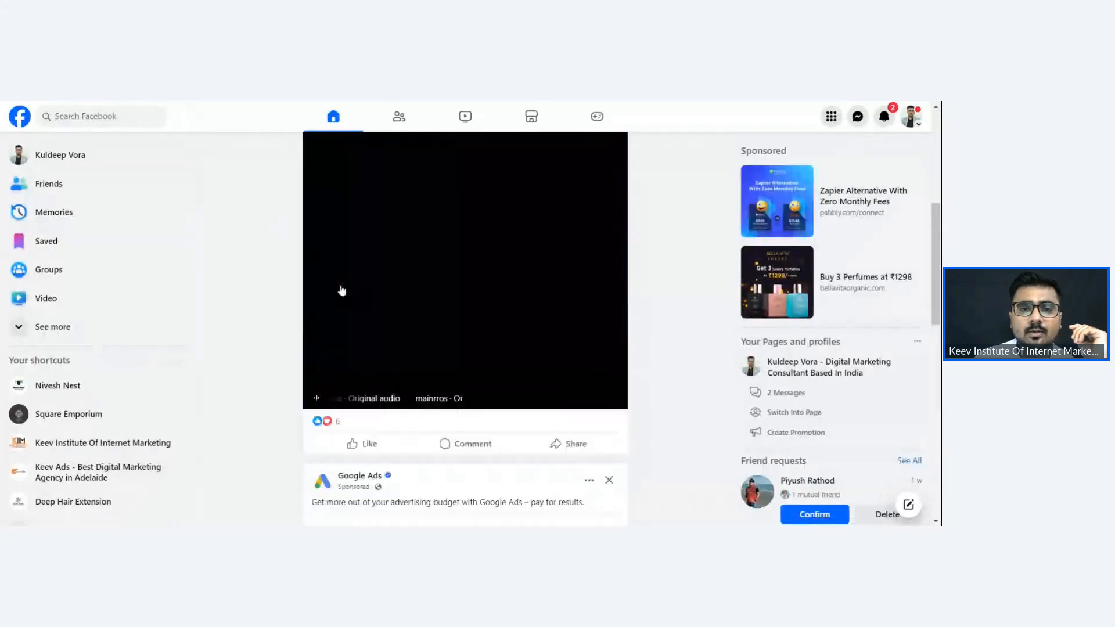
scroll(342, 290, down, 6)
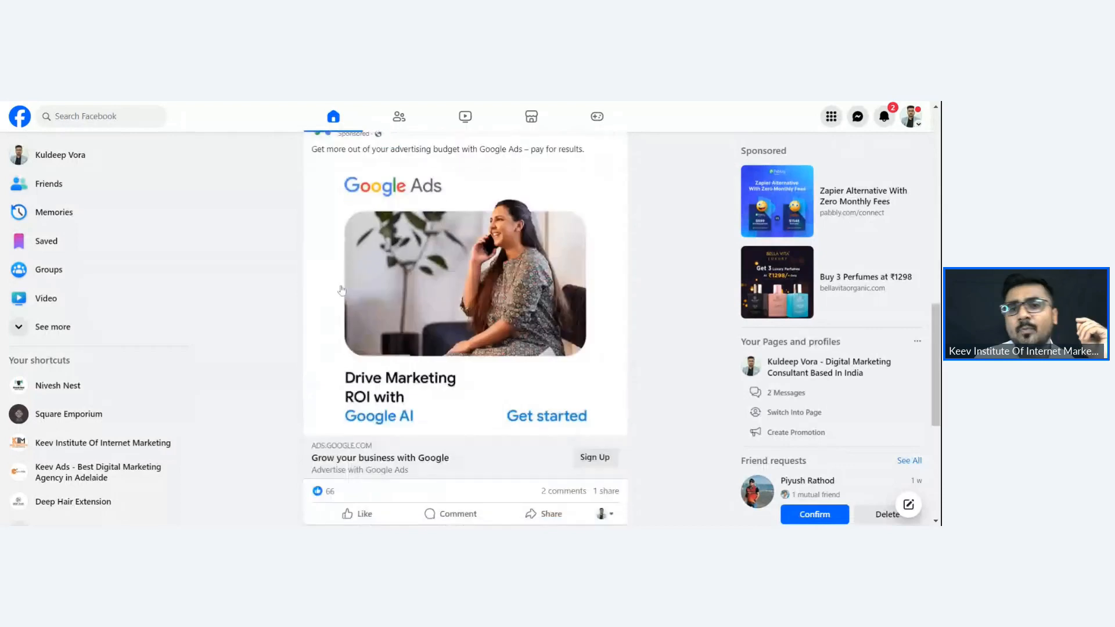
scroll(342, 289, up, 1)
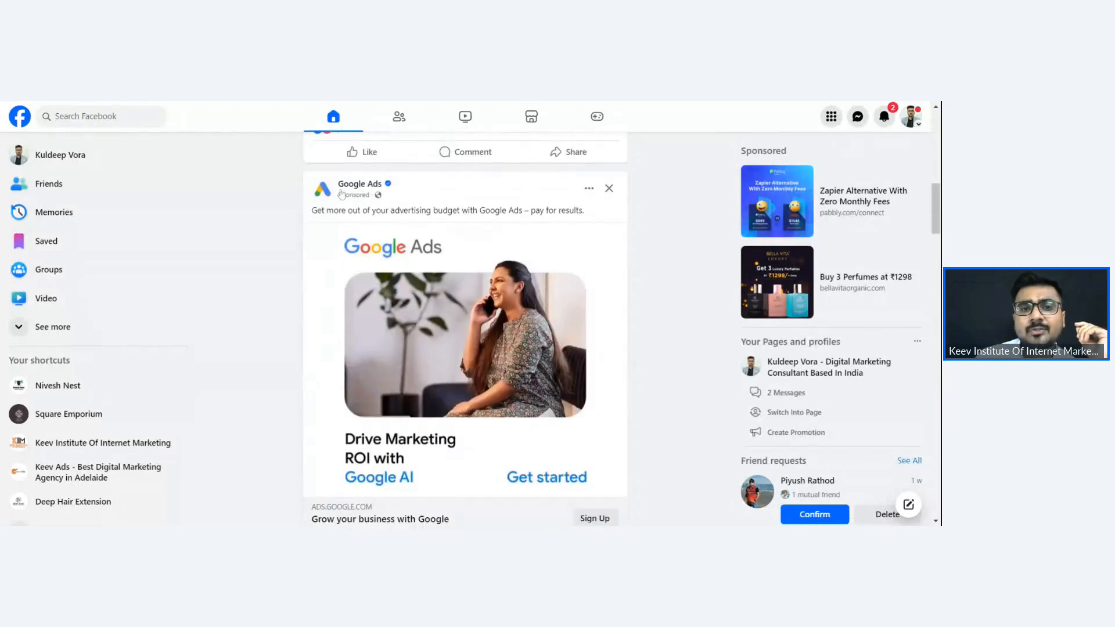
- Examine why the Google Ads post is shown, including its advertiser choices and the New active business category, and close the explanation
click(589, 191)
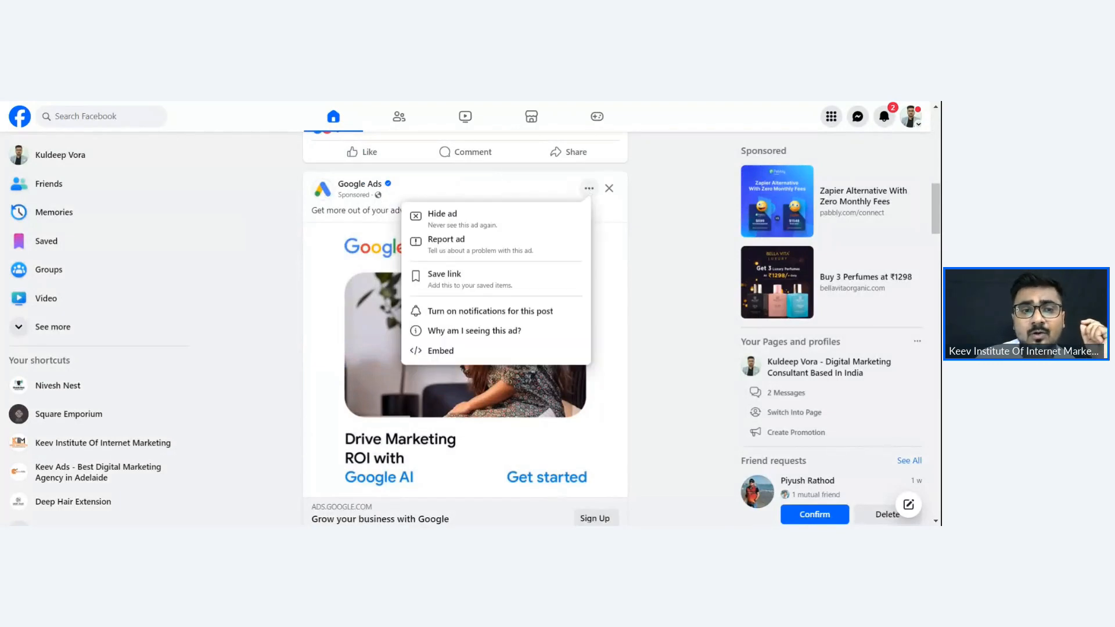
click(589, 191)
click(590, 191)
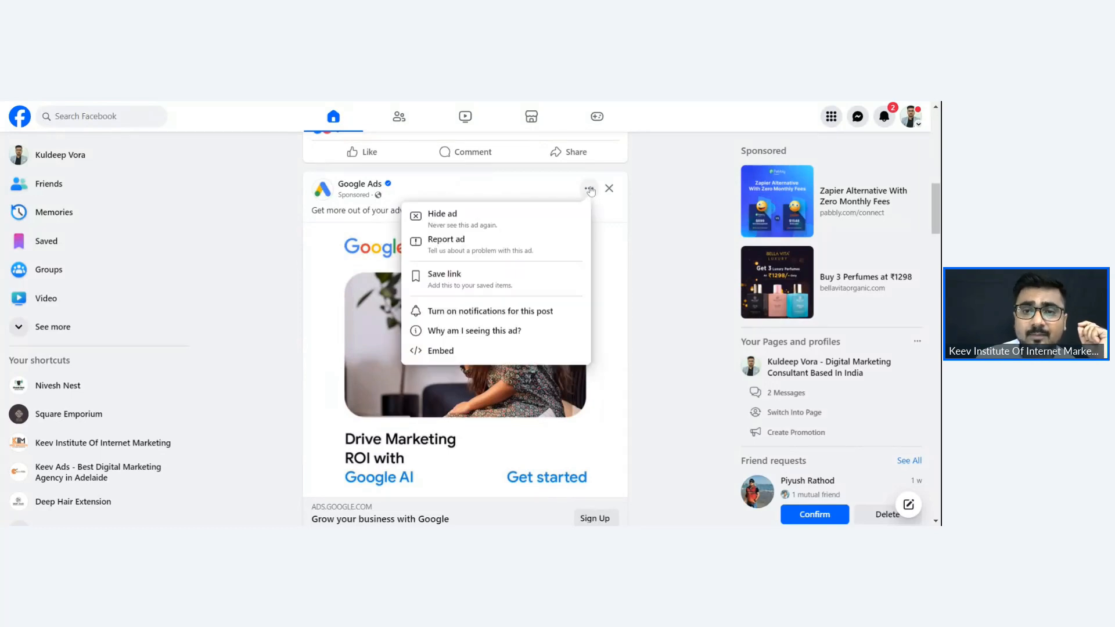
click(437, 332)
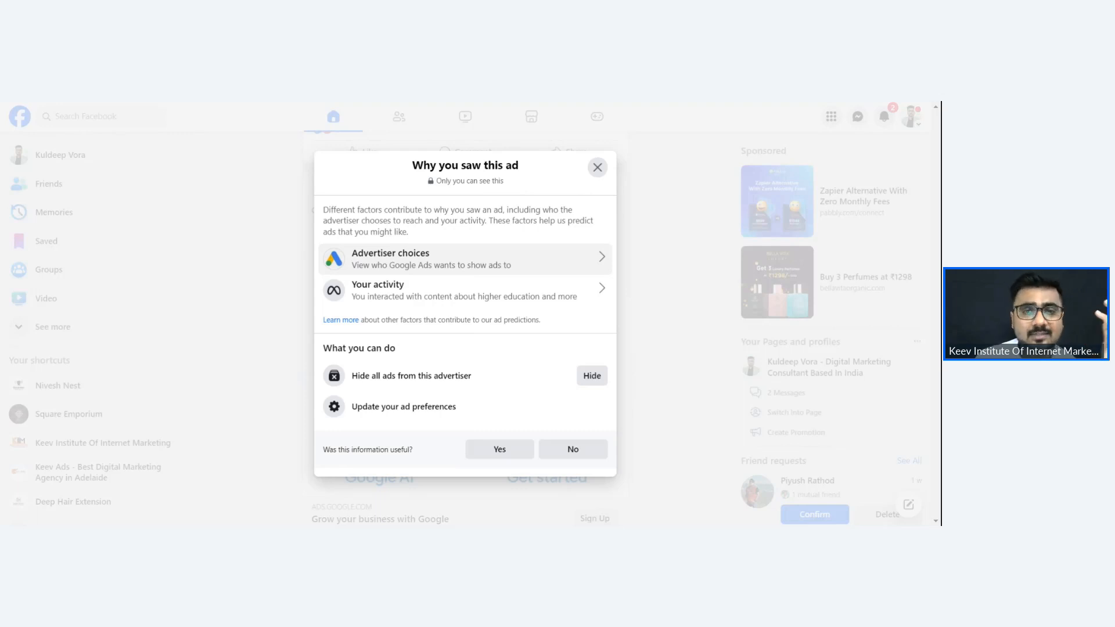
click(440, 268)
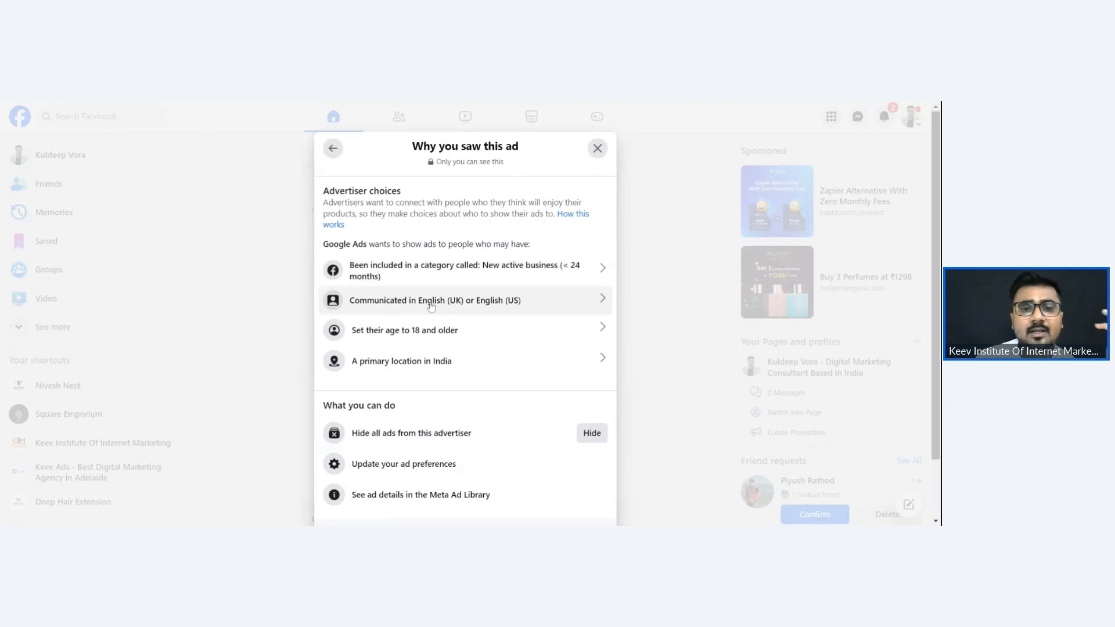
click(430, 274)
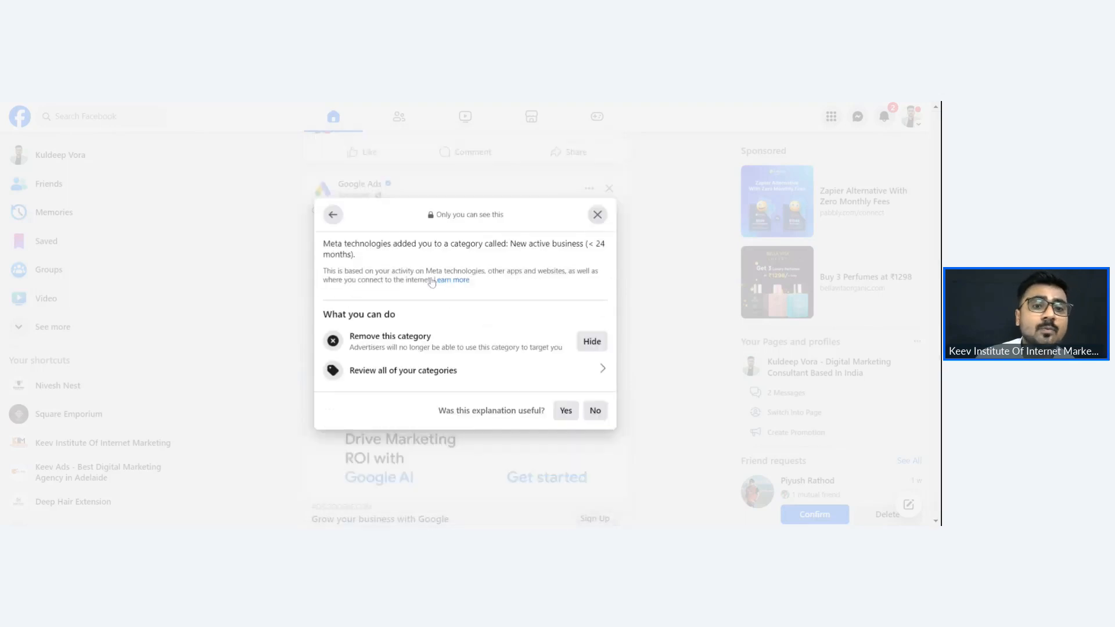
click(333, 218)
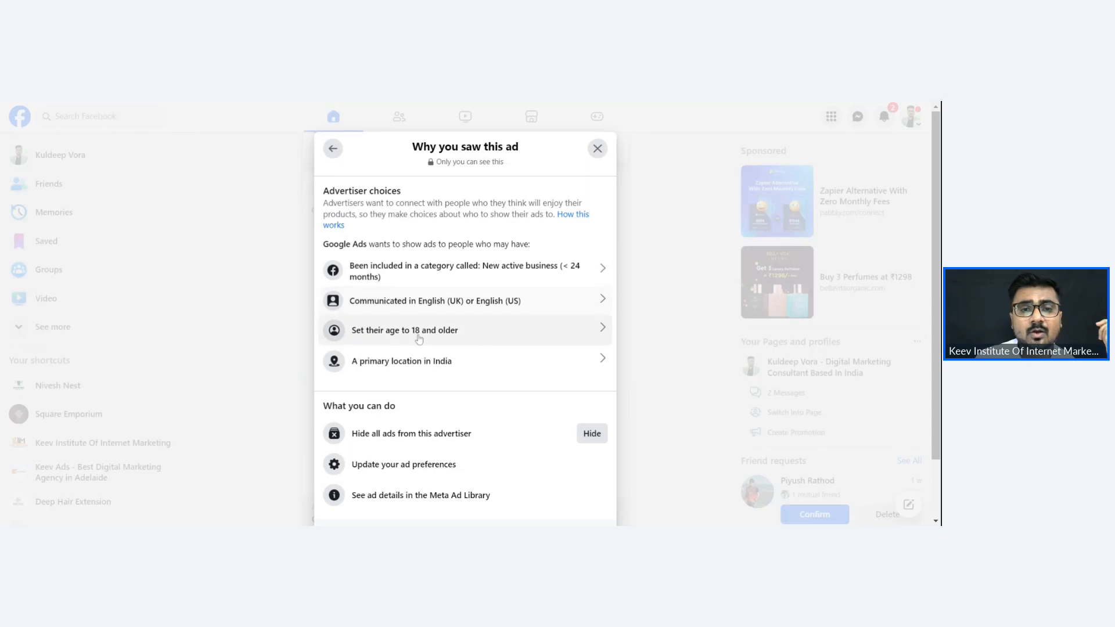
click(604, 154)
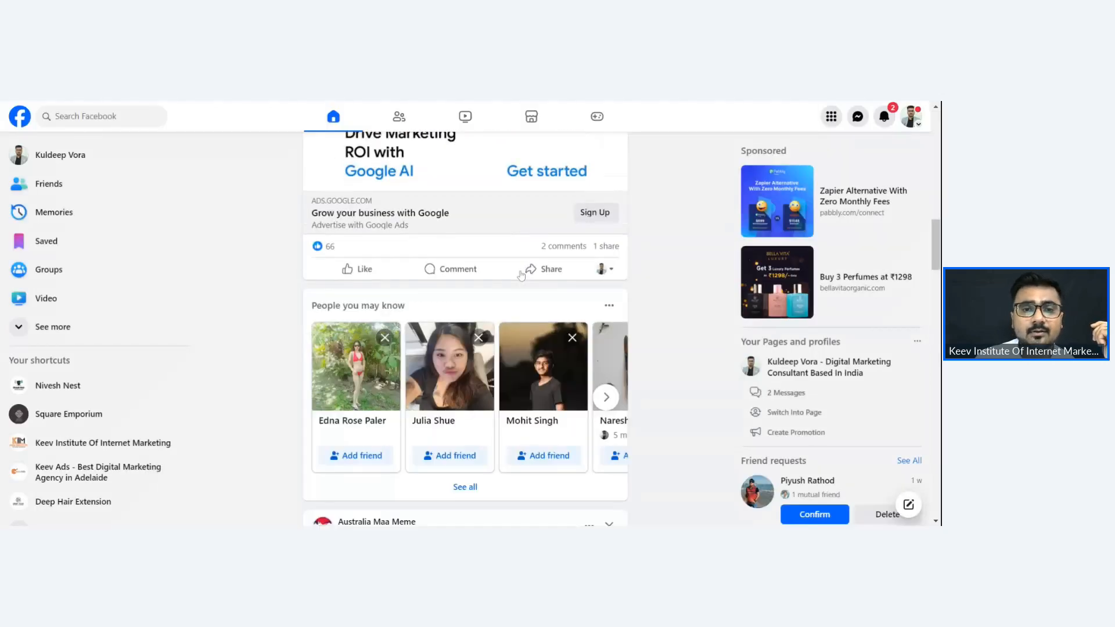
- Look through the Facebook feed past the Google Ads post for another sponsored post, stopping at the Shopify Partner ad
scroll(520, 275, down, 6)
scroll(520, 274, down, 15)
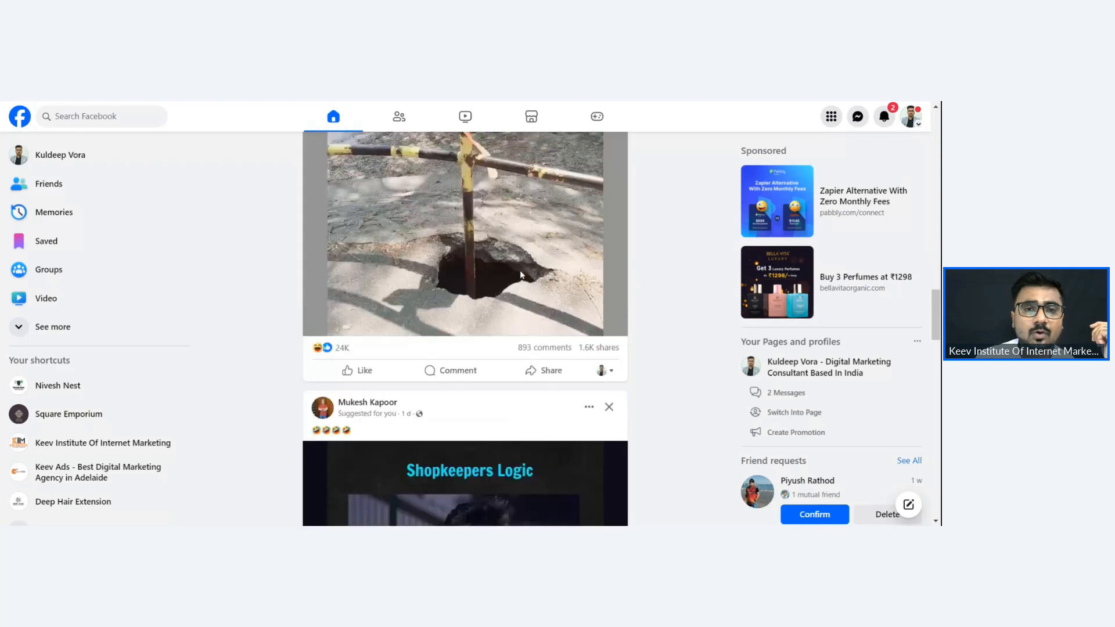
scroll(520, 274, down, 2)
scroll(521, 274, up, 3)
scroll(521, 274, down, 1)
scroll(520, 275, up, 1)
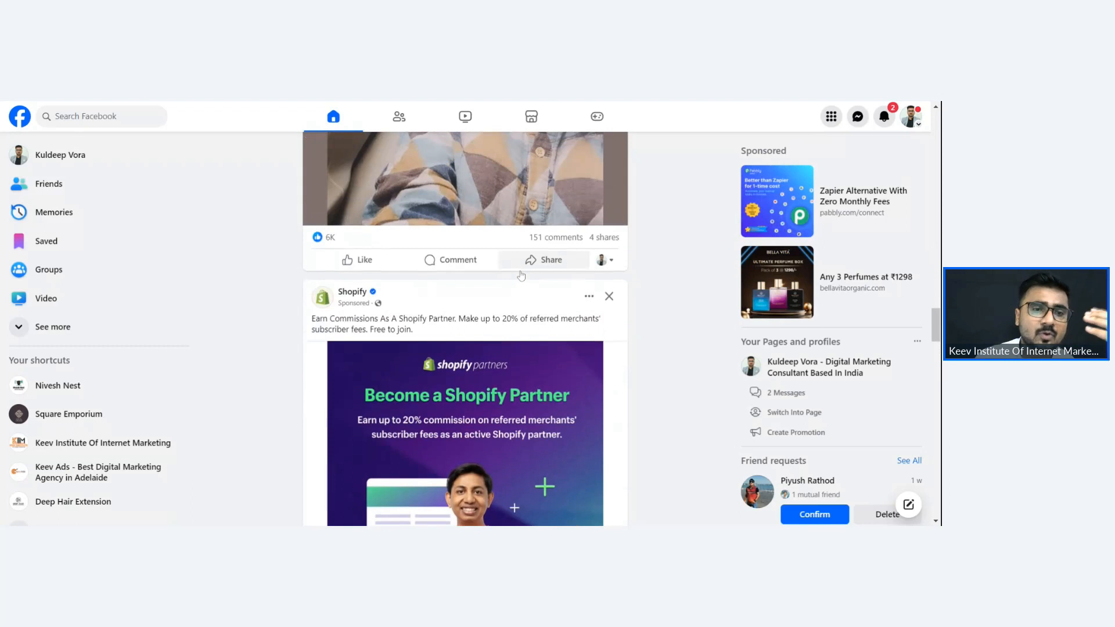
scroll(521, 276, down, 3)
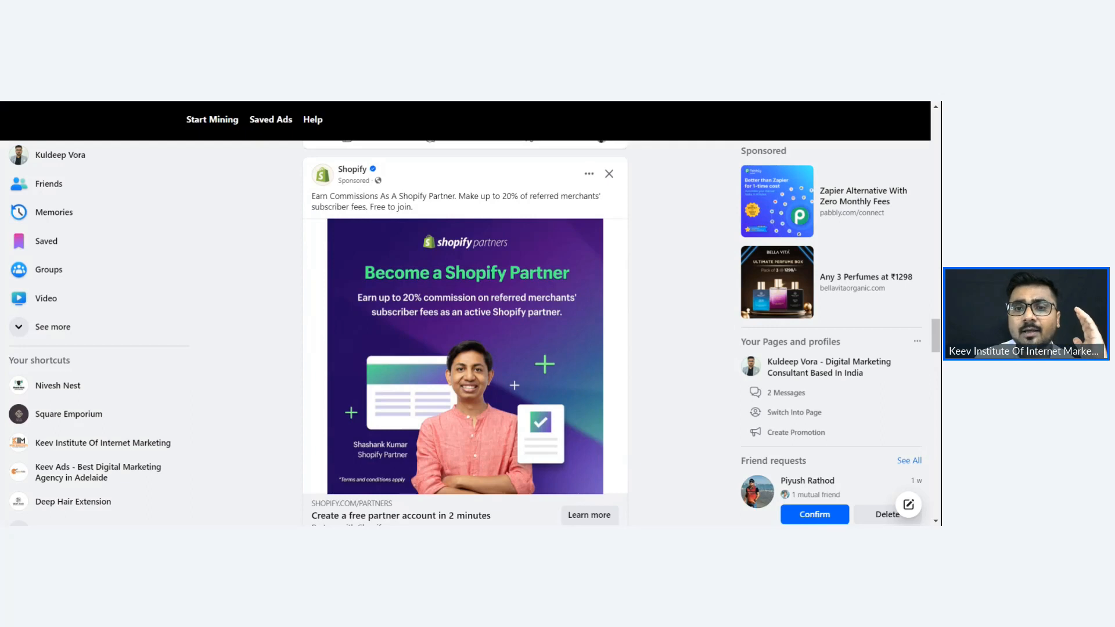
- Reload the Facebook feed with AdFinder active and postpone its rating request
key(F5)
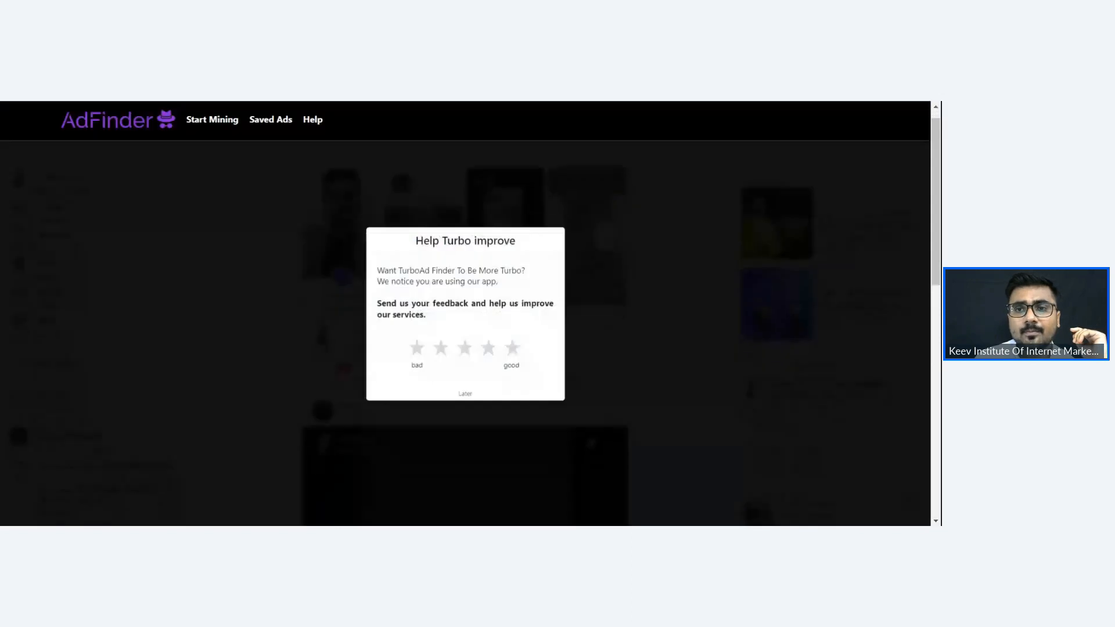
scroll(479, 331, down, 3)
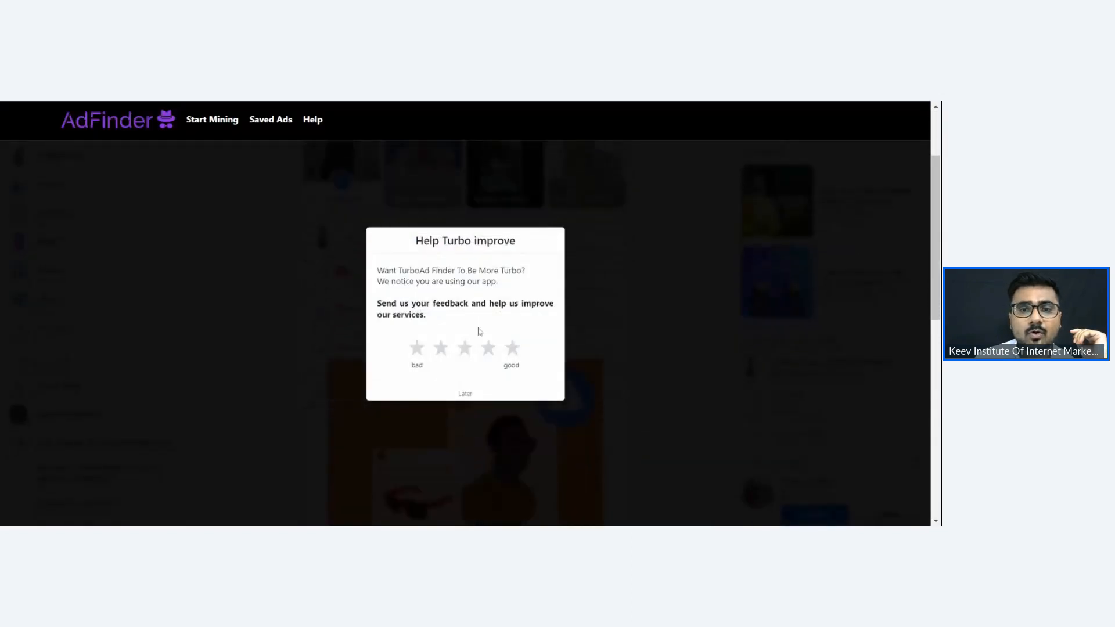
scroll(479, 332, down, 3)
click(462, 392)
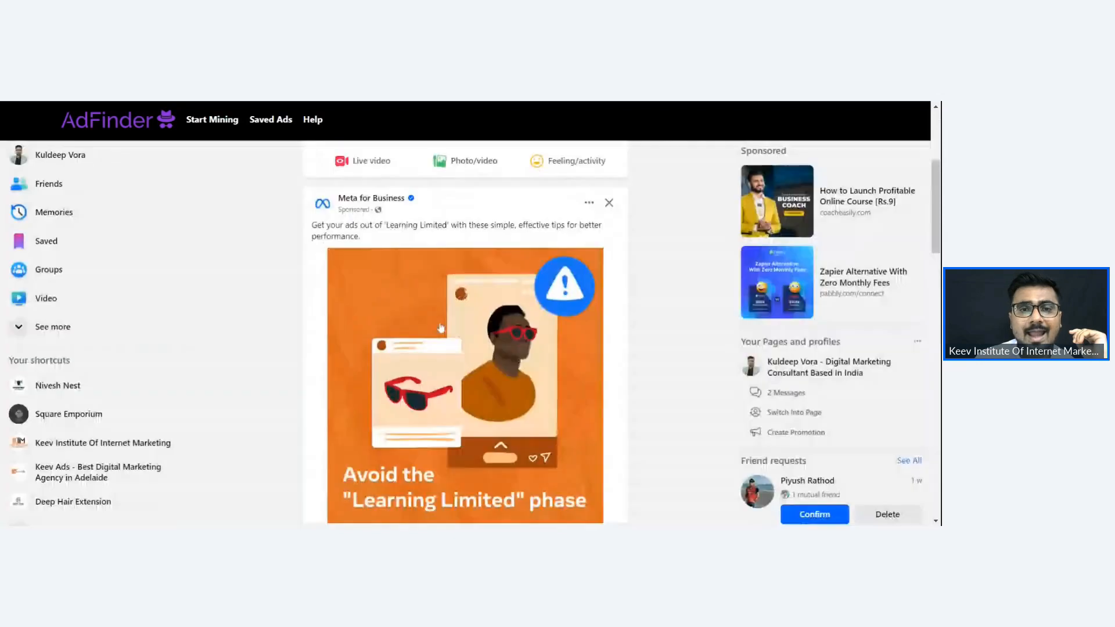
- Examine the sponsored posts in the filtered feed, from Meta for Business through UAbility to Bella Vita, including the UAbility ad's options
scroll(440, 321, down, 1)
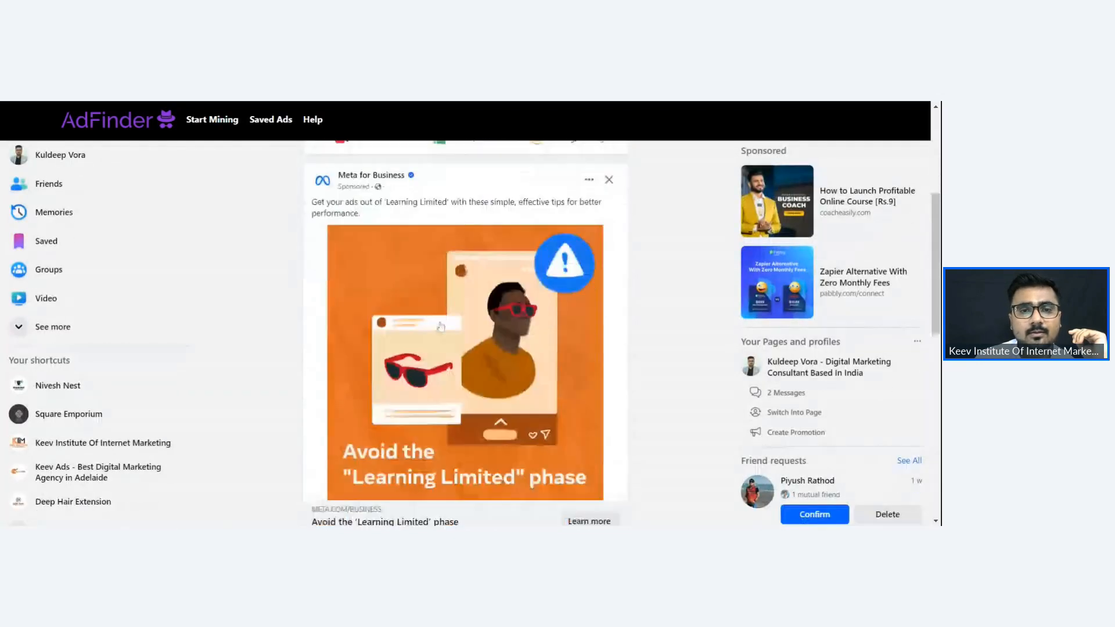
scroll(440, 324, down, 3)
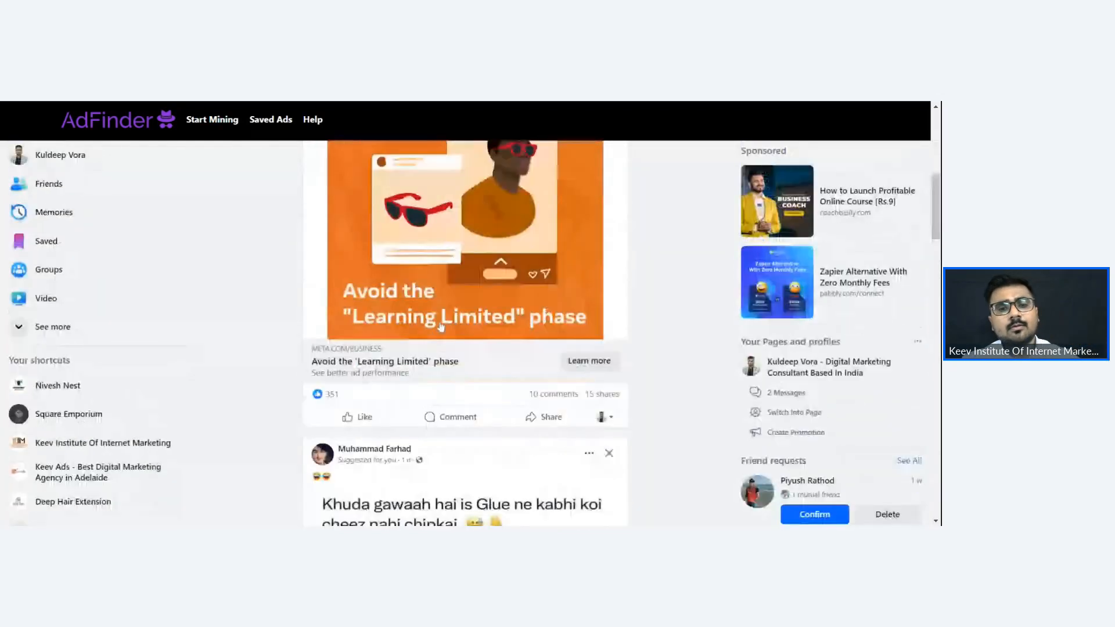
scroll(440, 324, down, 2)
scroll(440, 324, down, 2)
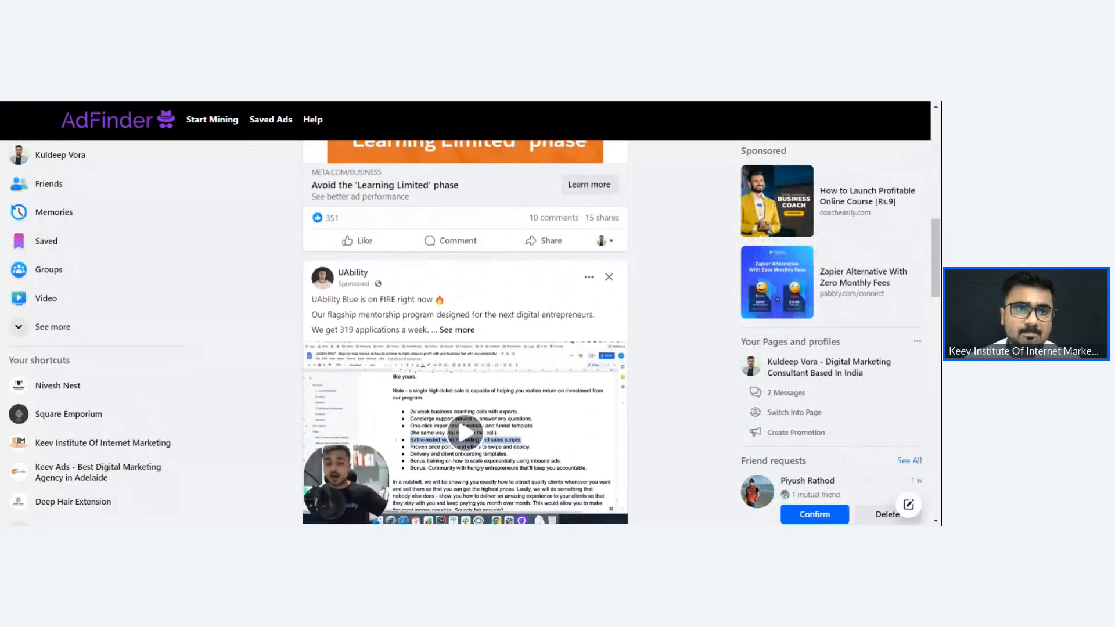
scroll(440, 324, down, 2)
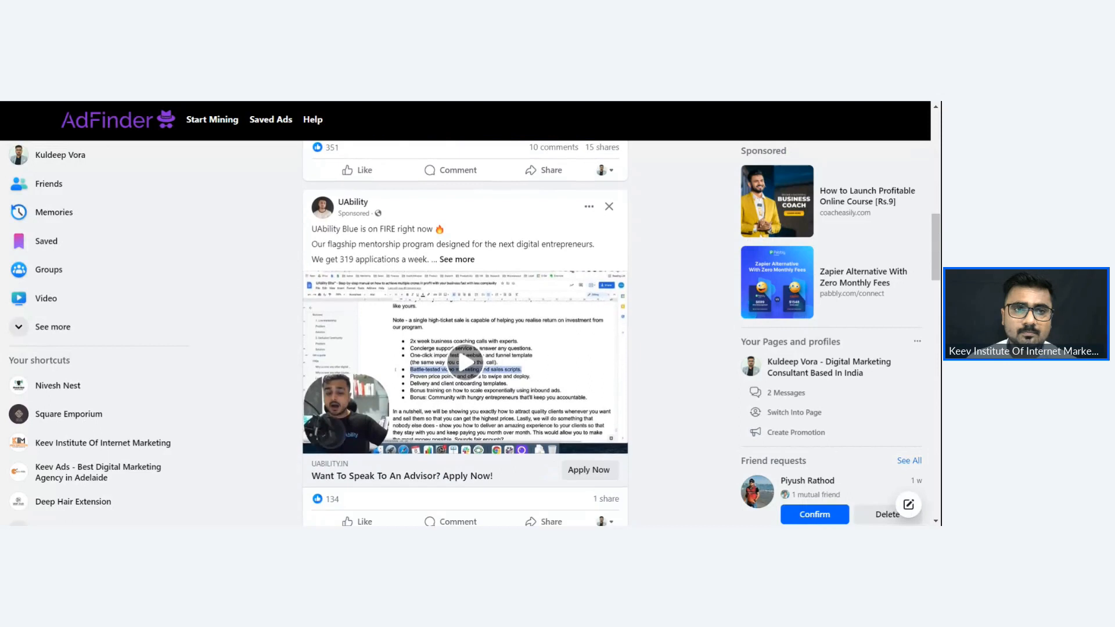
scroll(592, 216, down, 1)
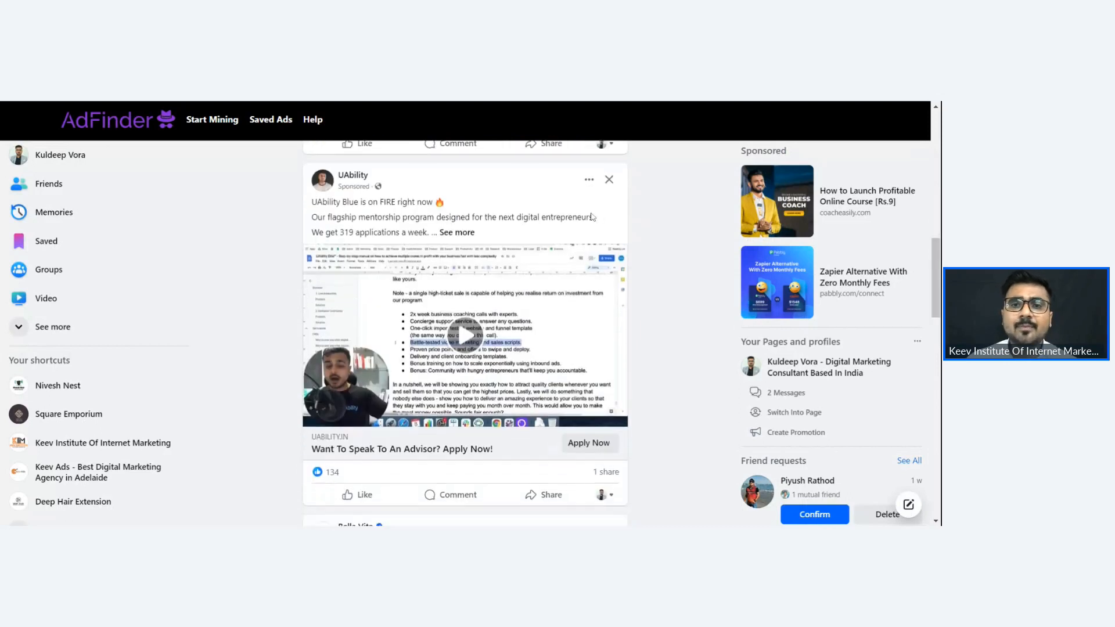
scroll(591, 226, up, 1)
click(588, 247)
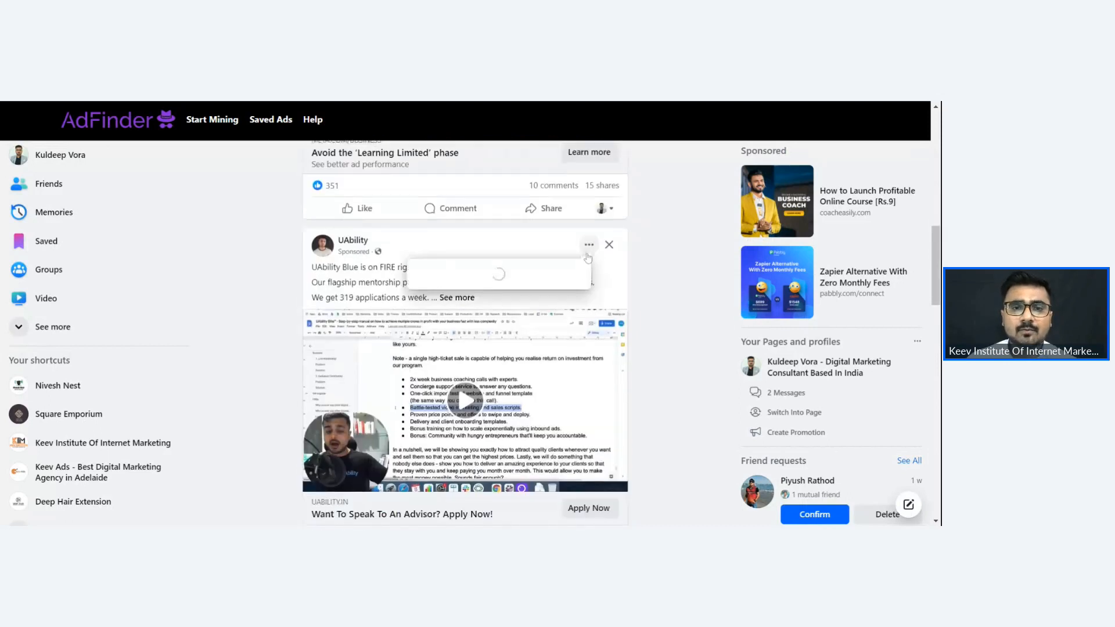
scroll(588, 257, down, 2)
scroll(292, 214, down, 3)
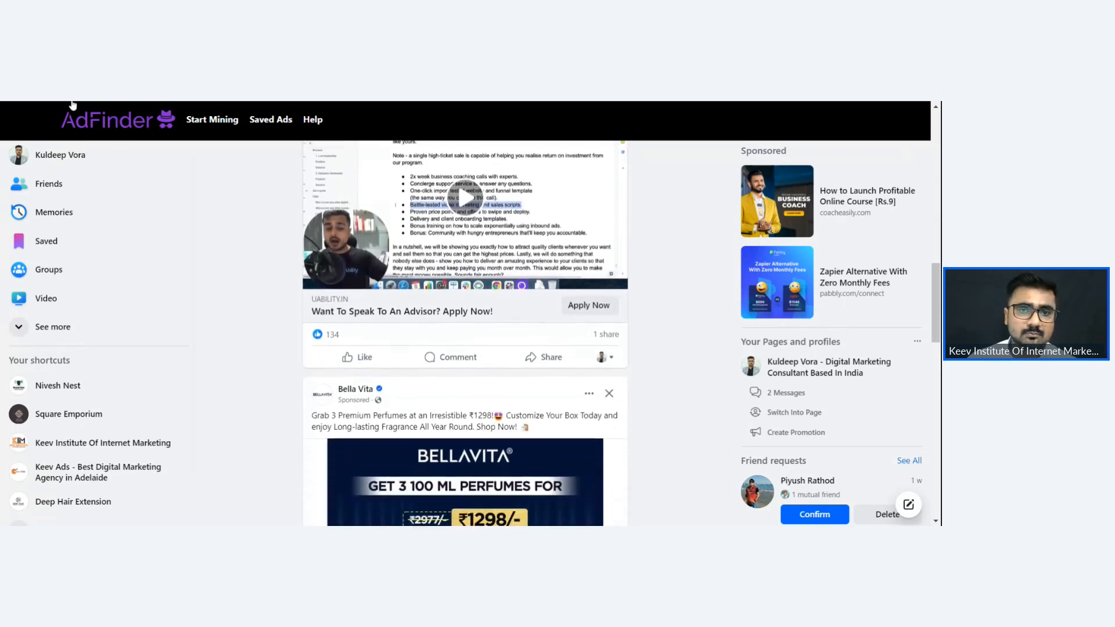
scroll(96, 109, down, 1)
- Start mining ads with AdFinder, decline its form invitation, and find the sponsored GuniGuru webinar post
click(212, 122)
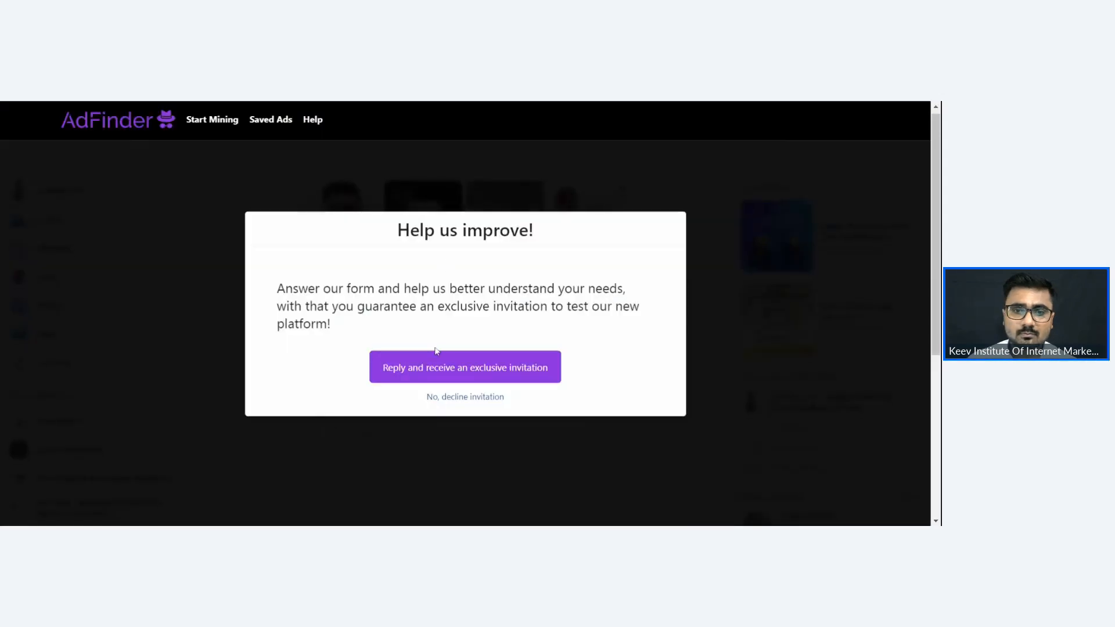
click(443, 397)
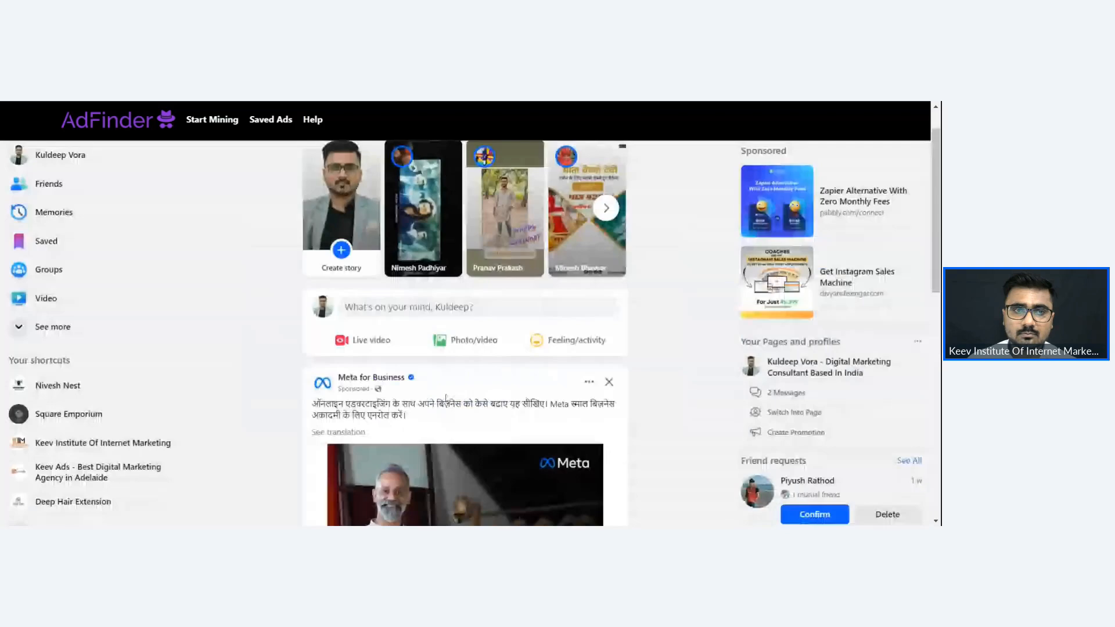
scroll(447, 389, down, 8)
scroll(447, 390, down, 2)
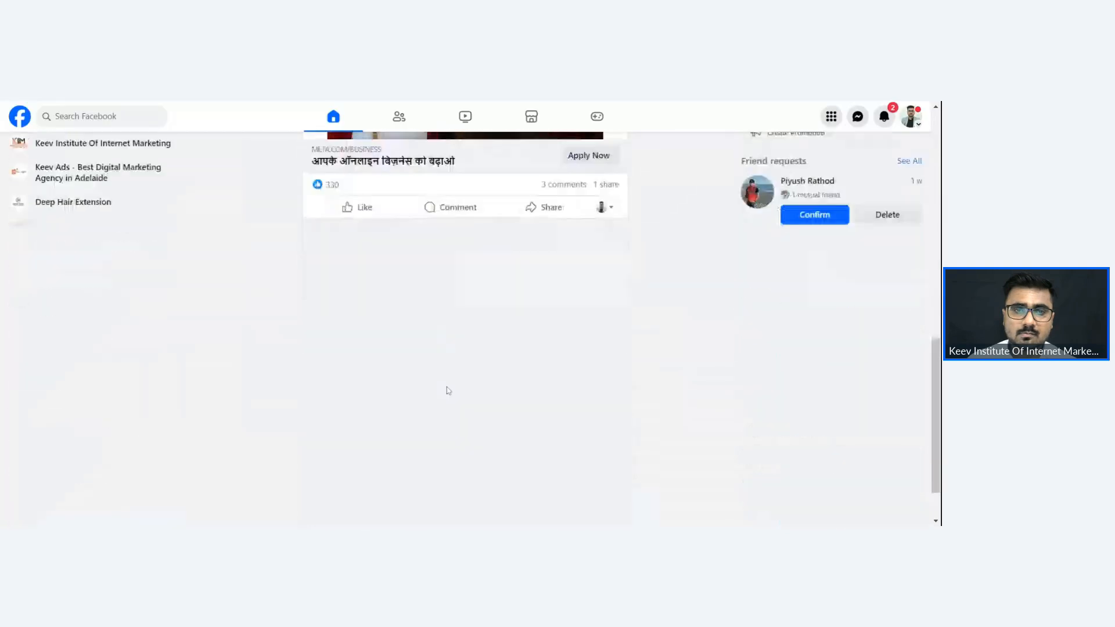
scroll(448, 390, down, 1)
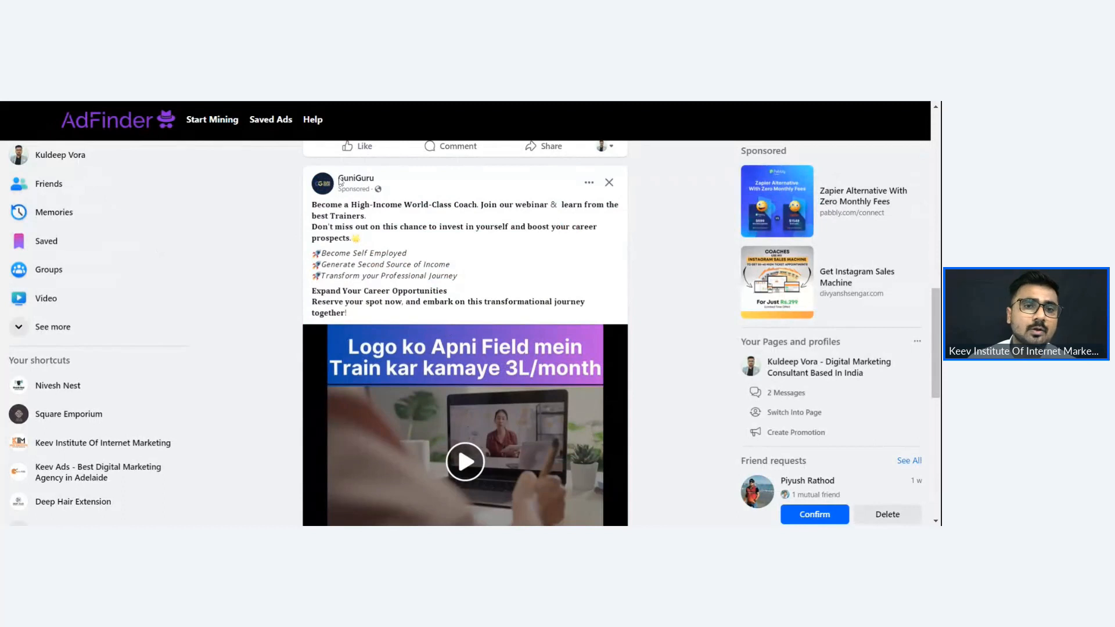
- Examine the GuniGuru ad and why it is shown, including its advertiser choices and age criterion, and close the explanation
scroll(497, 192, down, 1)
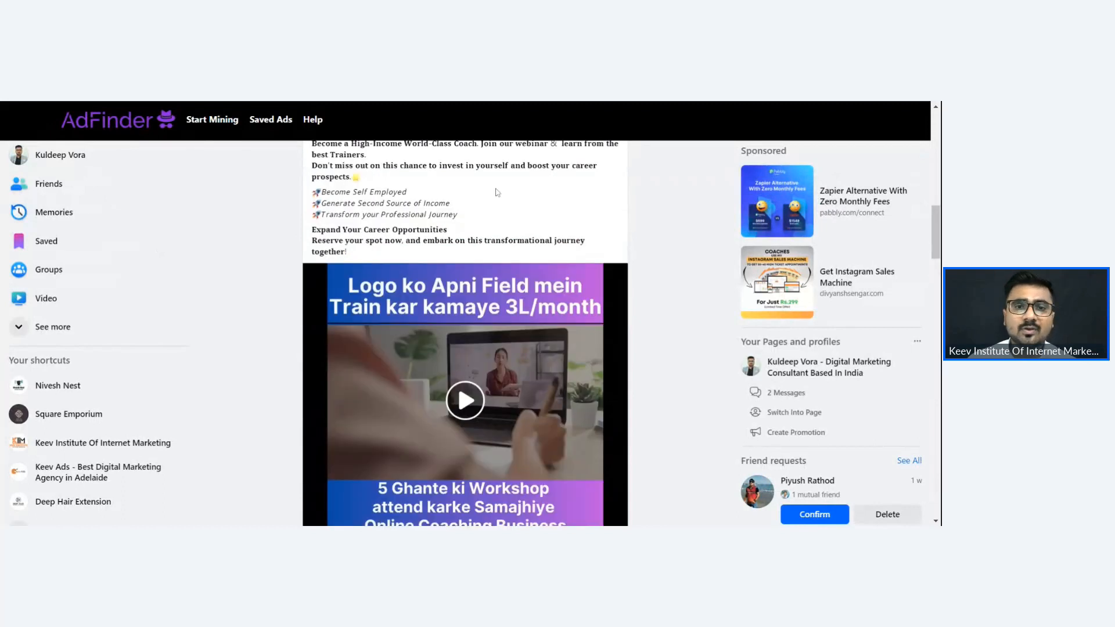
scroll(497, 192, up, 1)
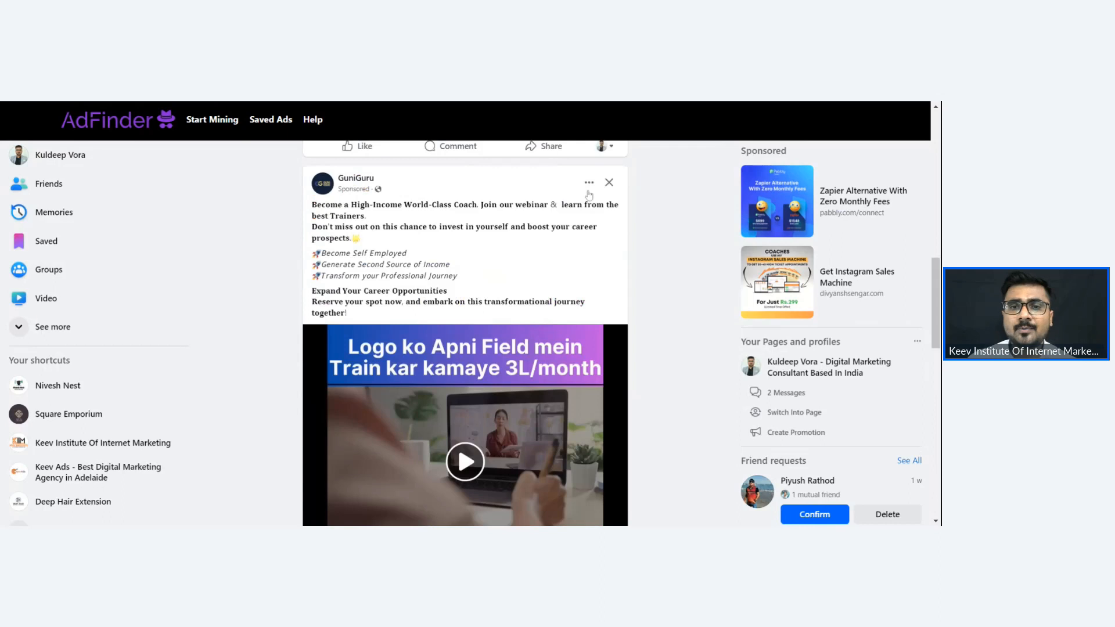
click(588, 191)
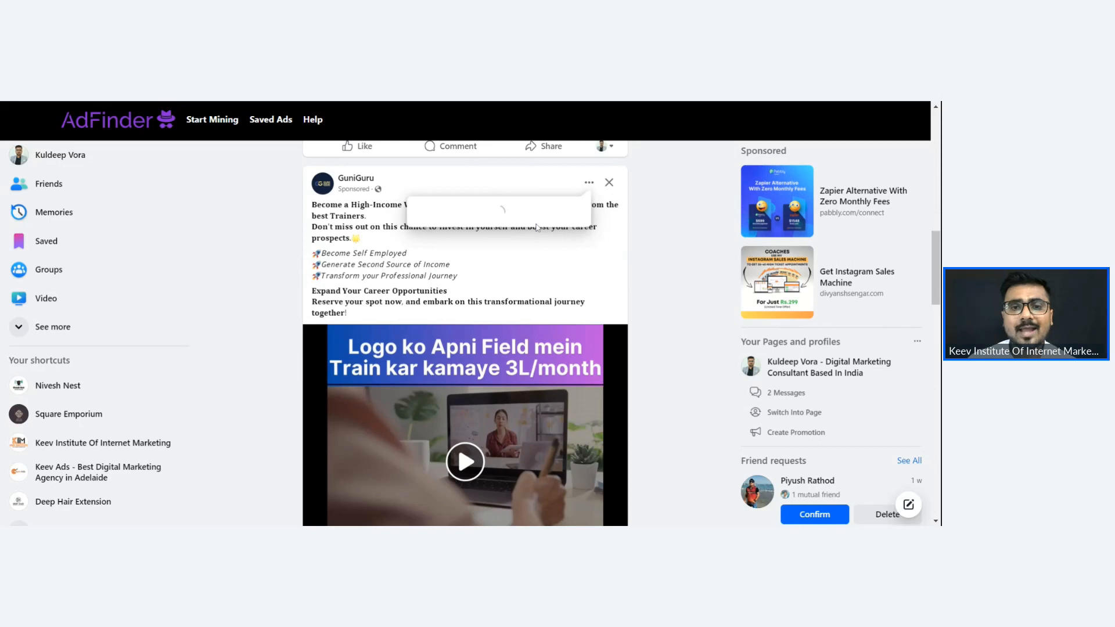
click(457, 346)
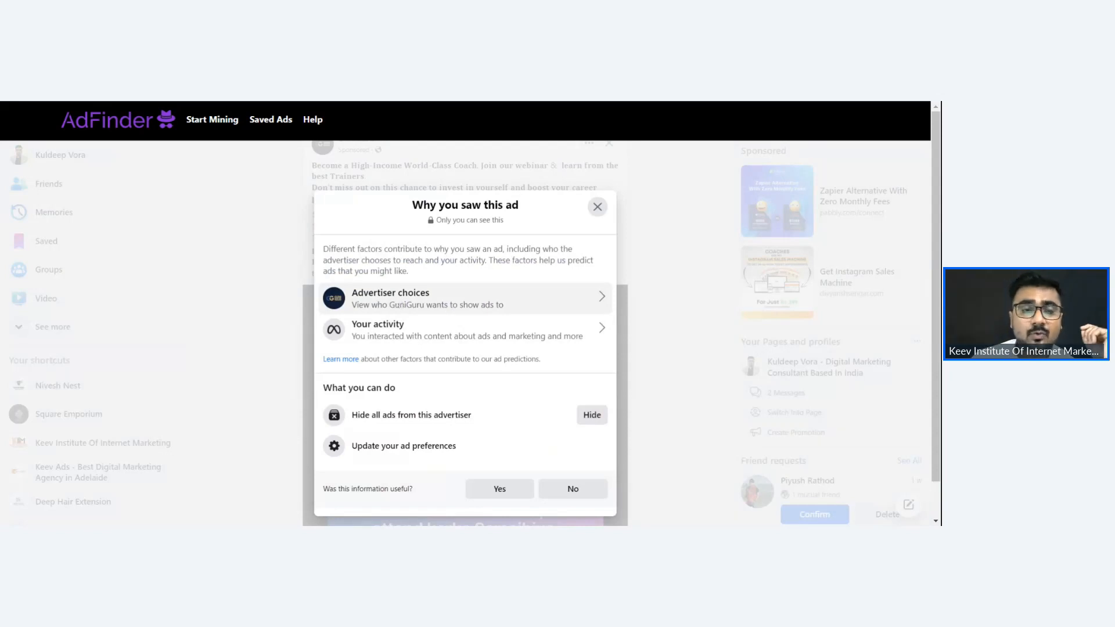
click(399, 305)
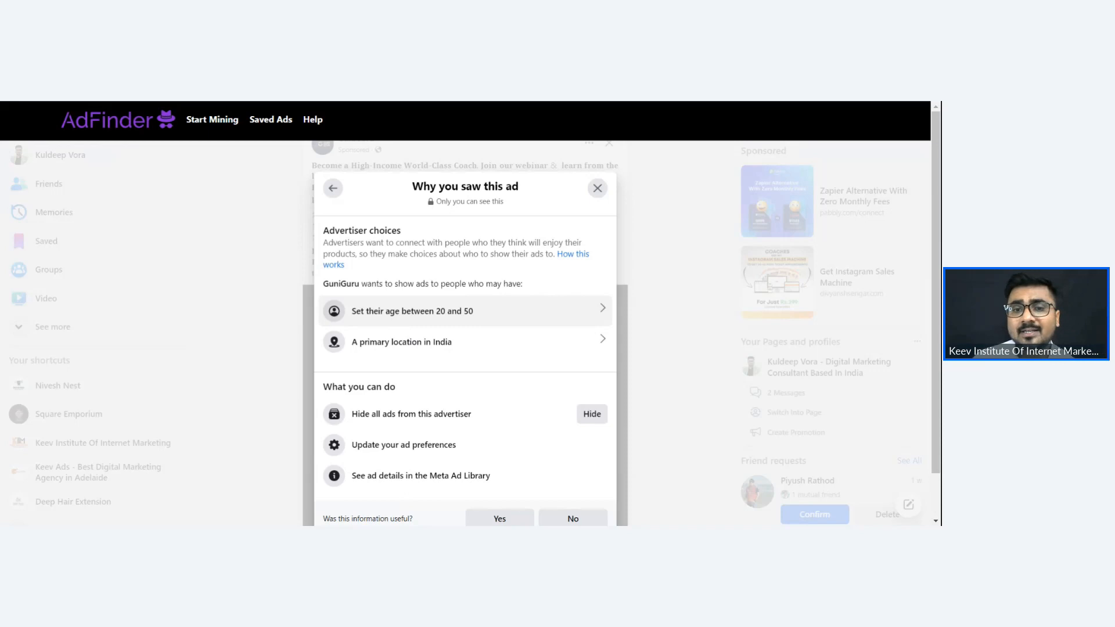
click(405, 319)
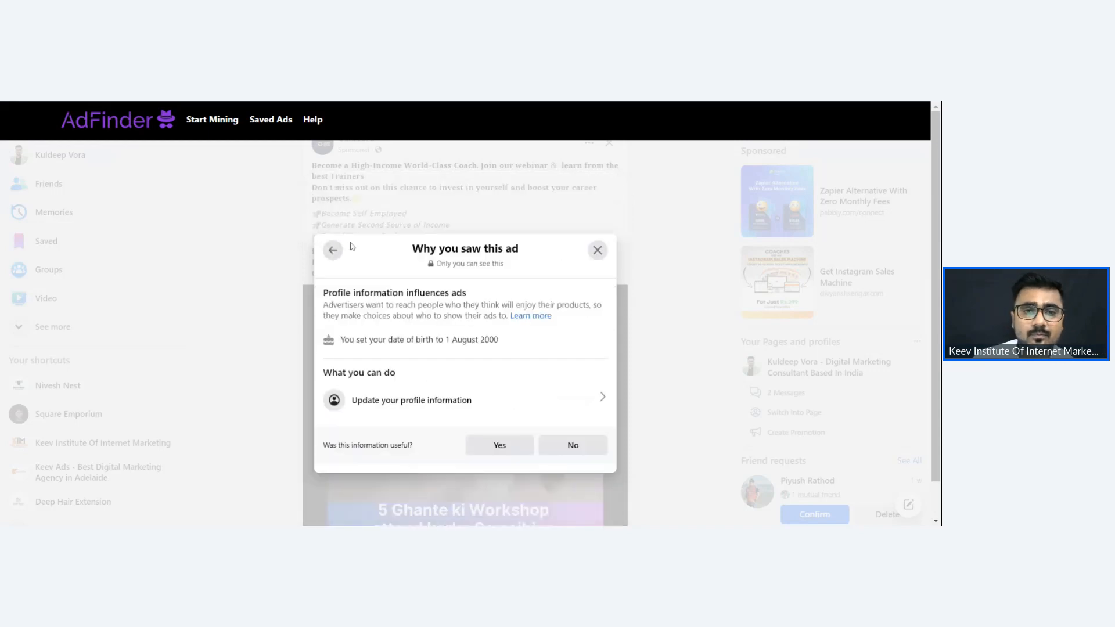
click(328, 253)
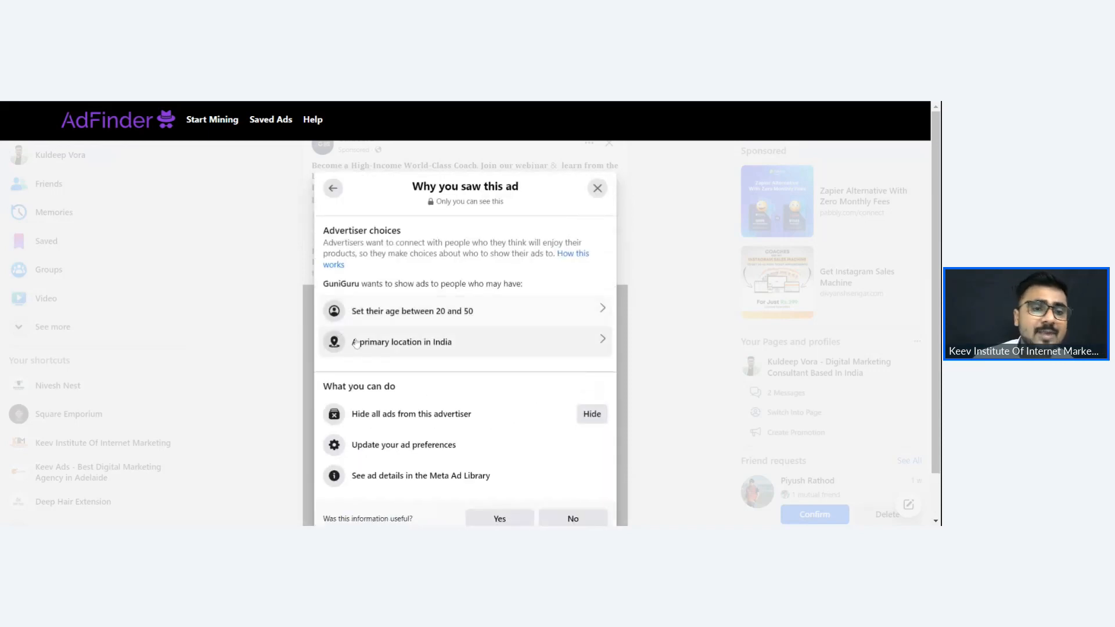
click(598, 188)
- Find the sponsored Roperro handbag post, examine the advertiser choices behind why it is shown, and close the explanation
scroll(530, 243, down, 8)
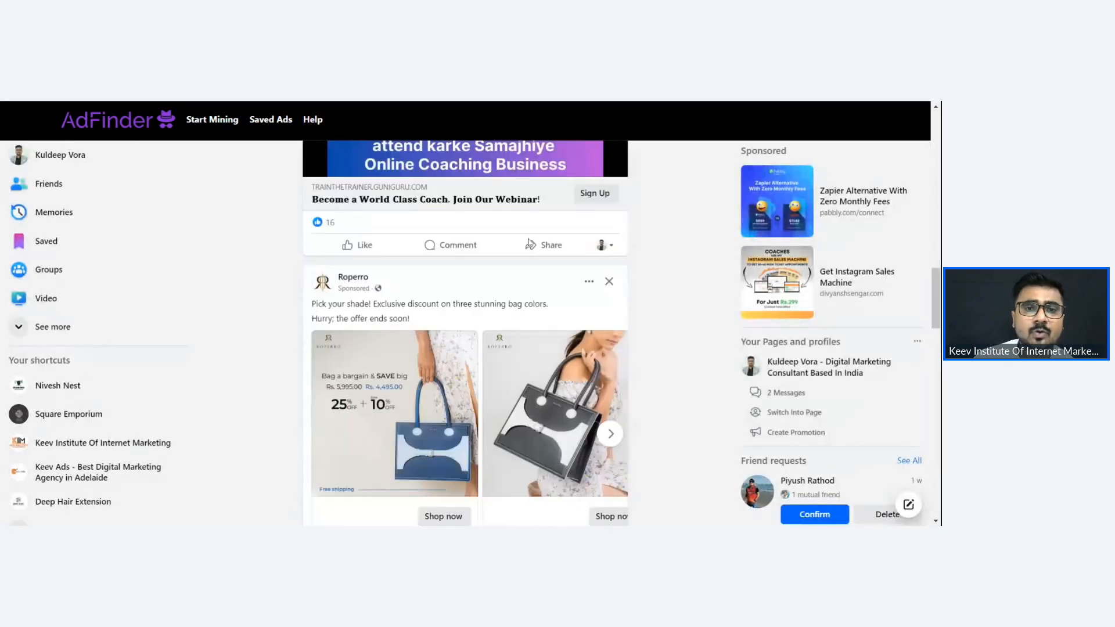
scroll(530, 244, down, 2)
scroll(529, 242, up, 1)
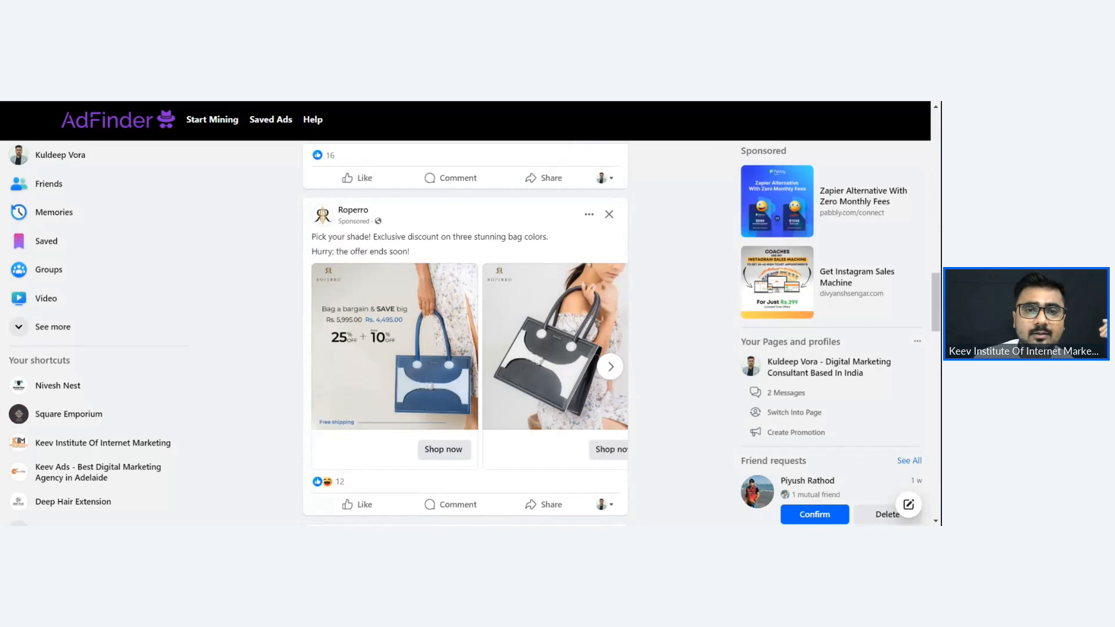
click(589, 214)
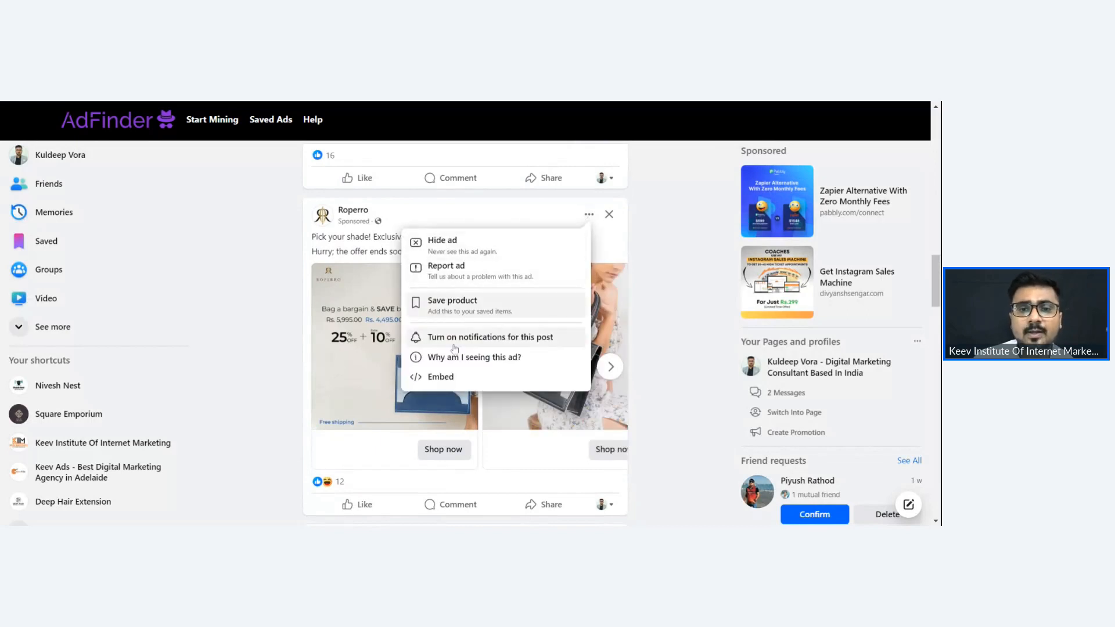
click(452, 356)
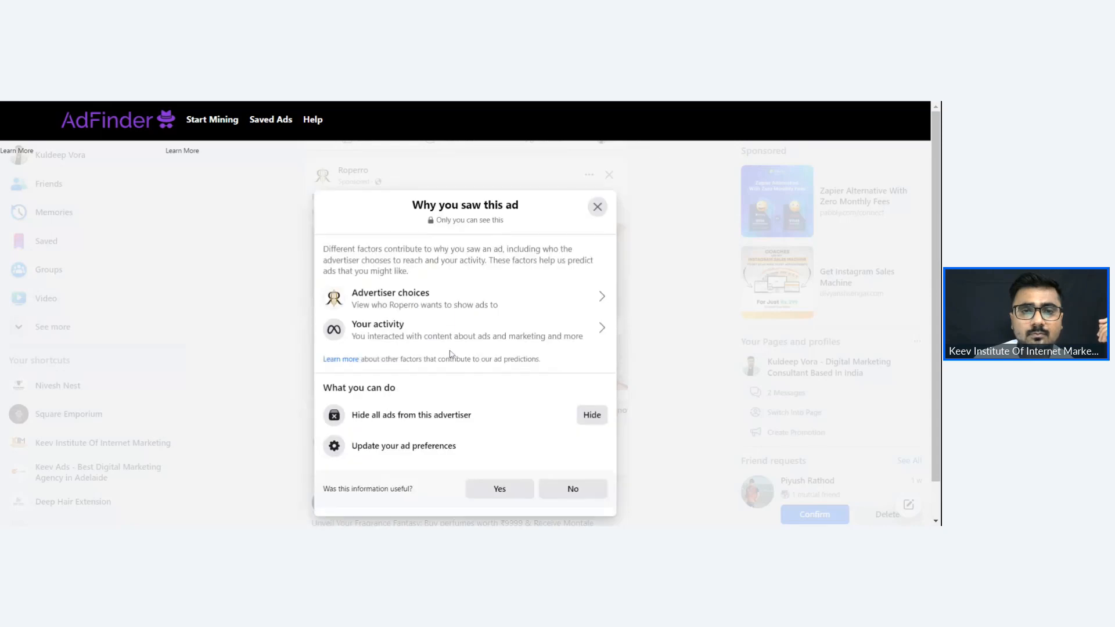
click(470, 308)
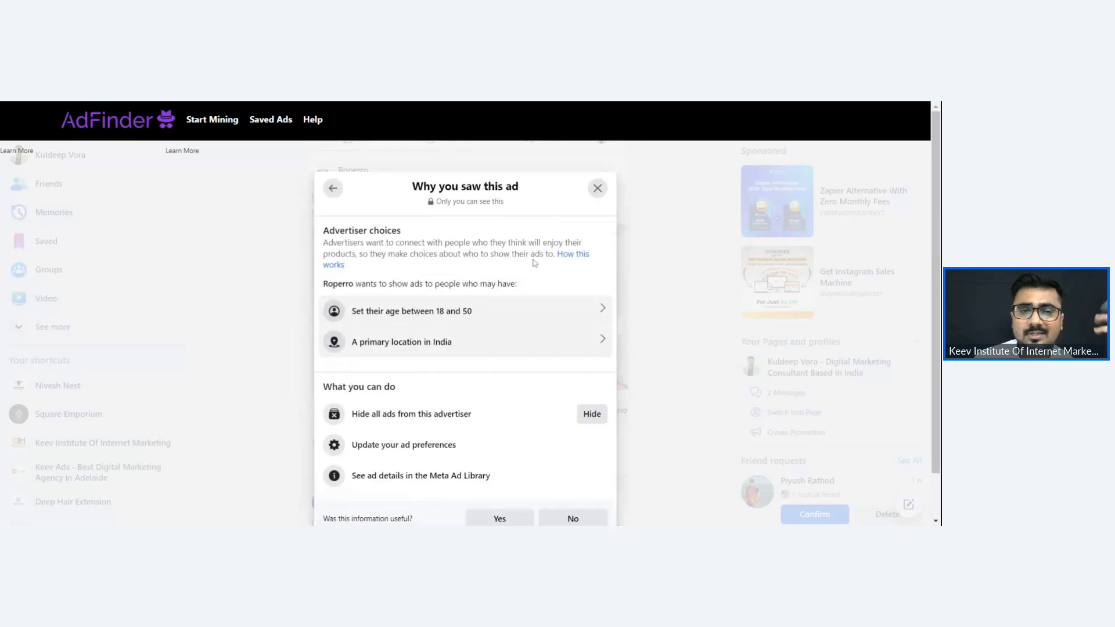
click(598, 188)
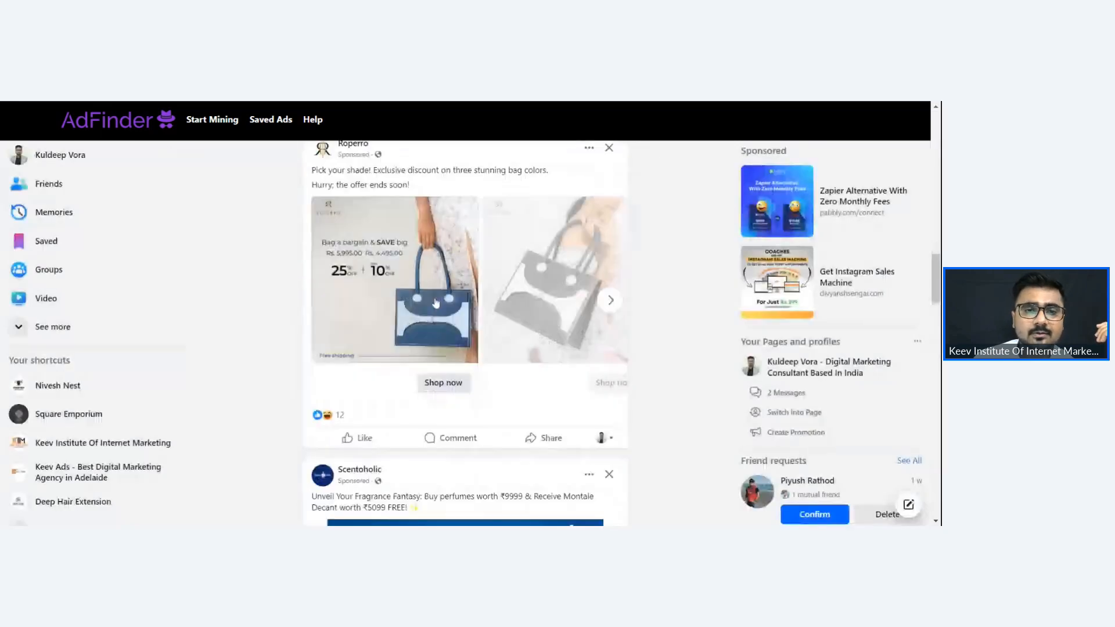
- Examine the advertiser choices behind the Scentoholic perfume ad, and find the sponsored Law Of Attraction by IMK post
scroll(434, 297, down, 5)
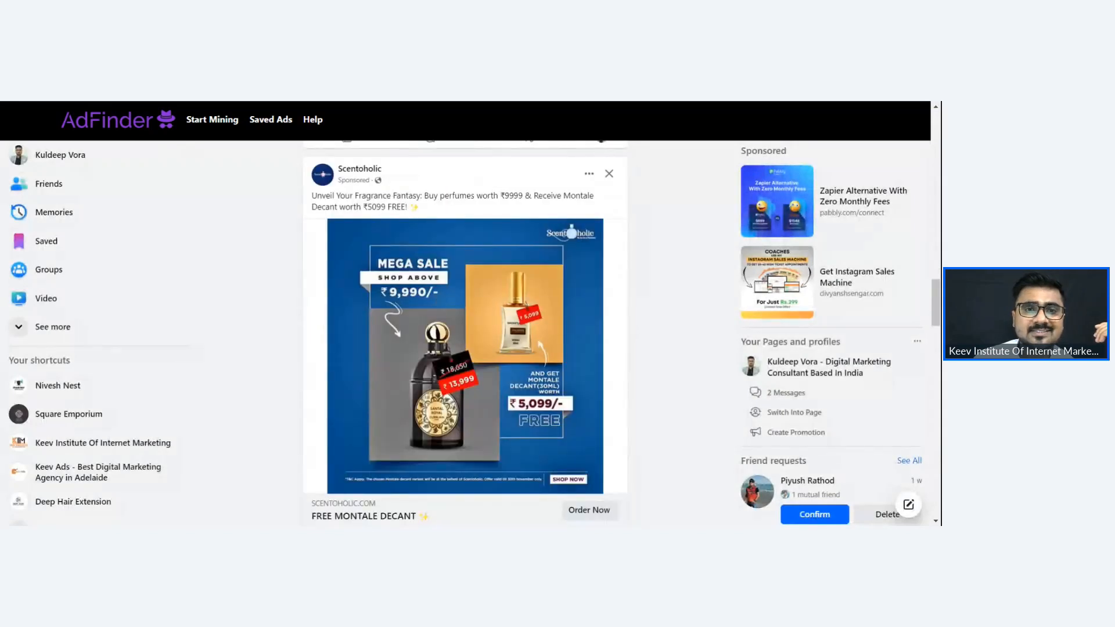
click(588, 173)
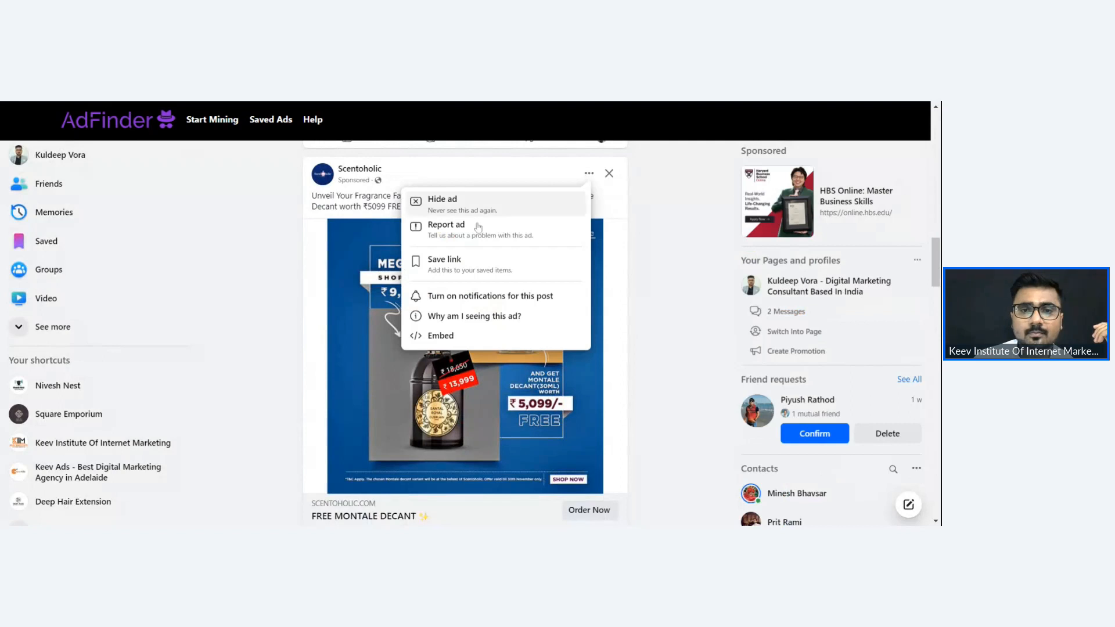
click(429, 318)
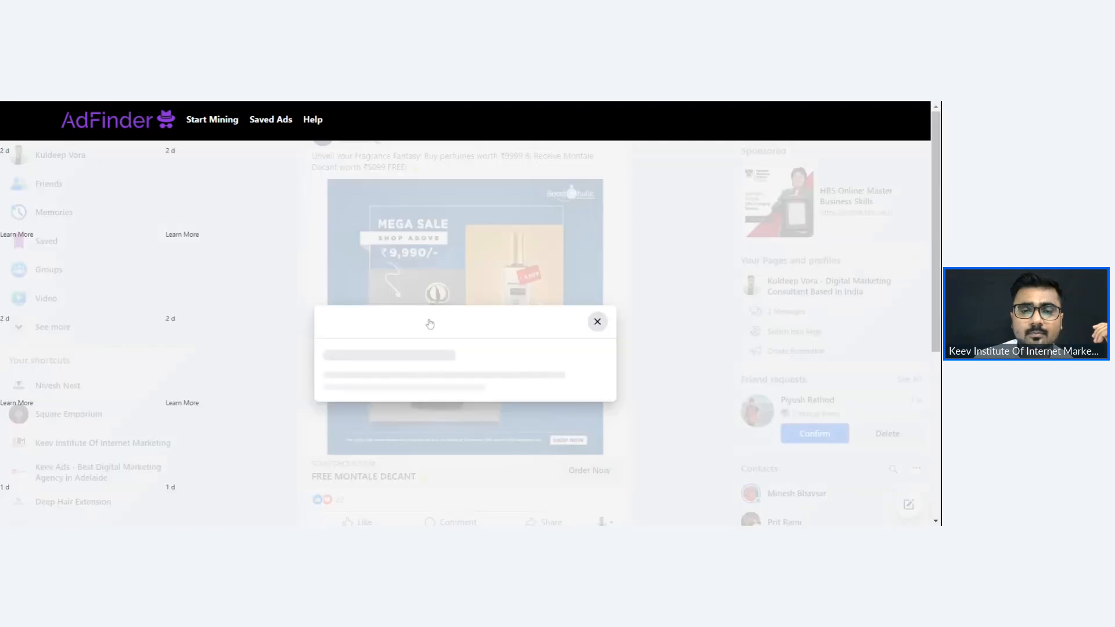
click(430, 305)
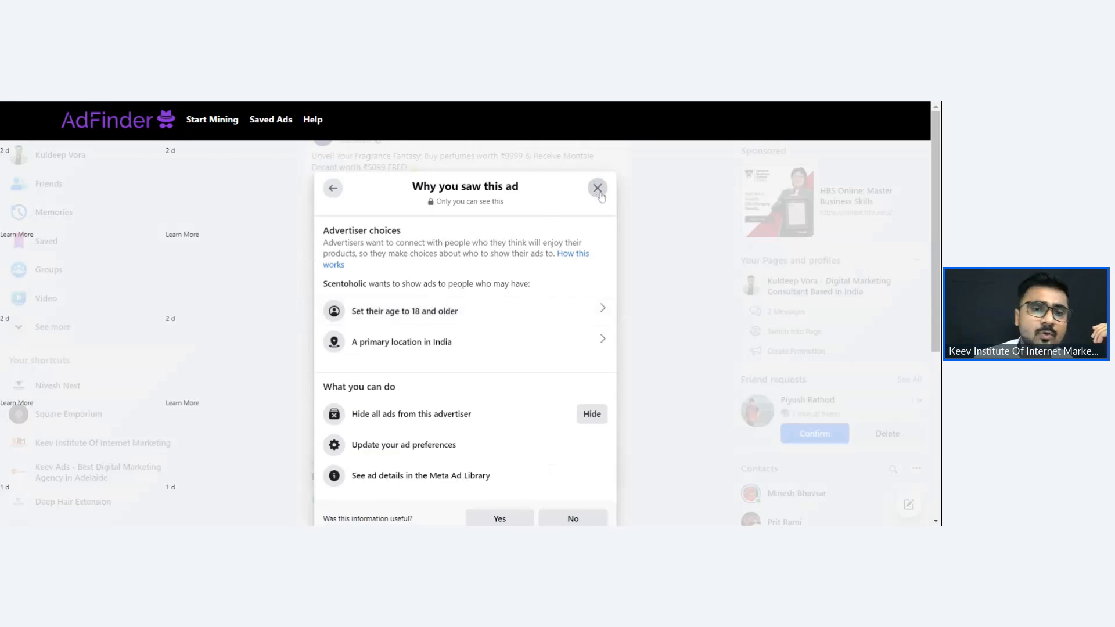
click(597, 188)
scroll(500, 264, down, 10)
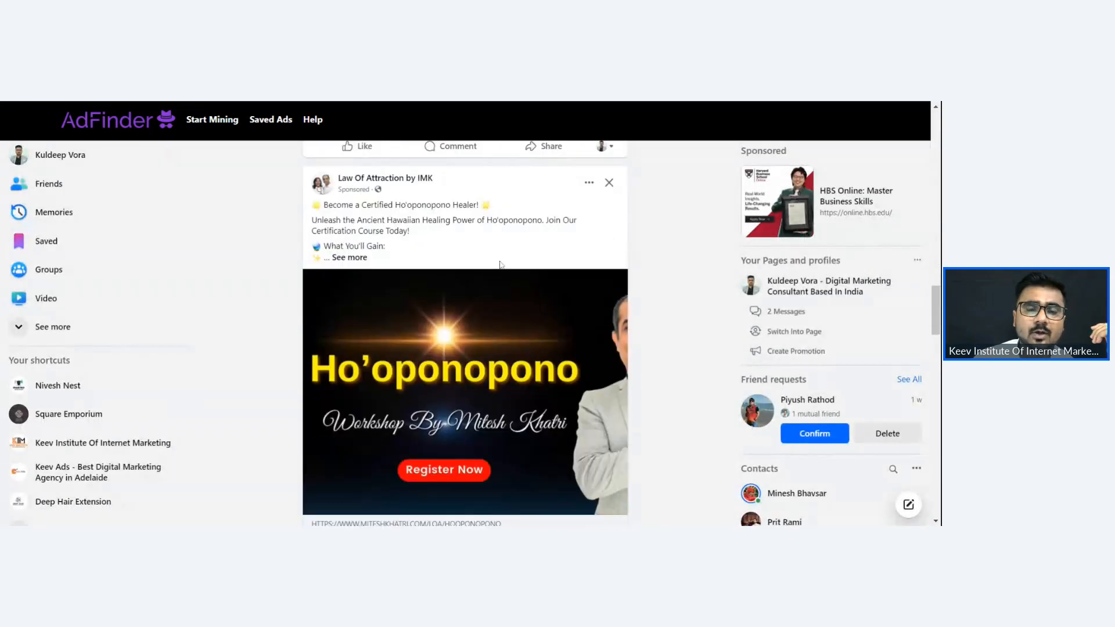
- Examine the advertiser choices behind the Law Of Attraction by IMK ad and close the explanation
click(589, 169)
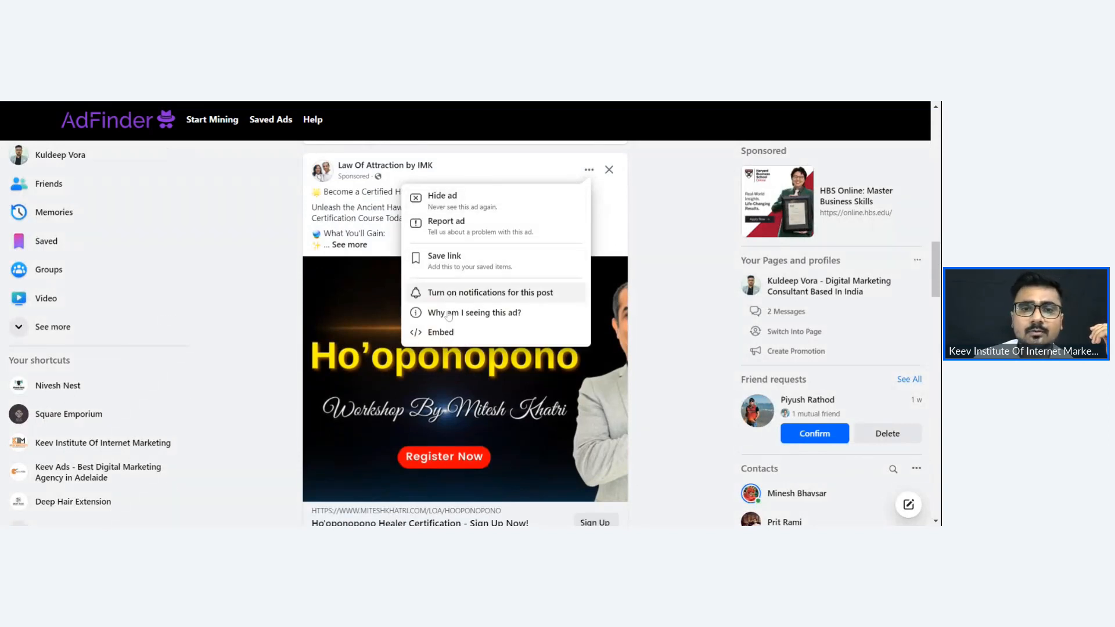
click(448, 313)
click(450, 304)
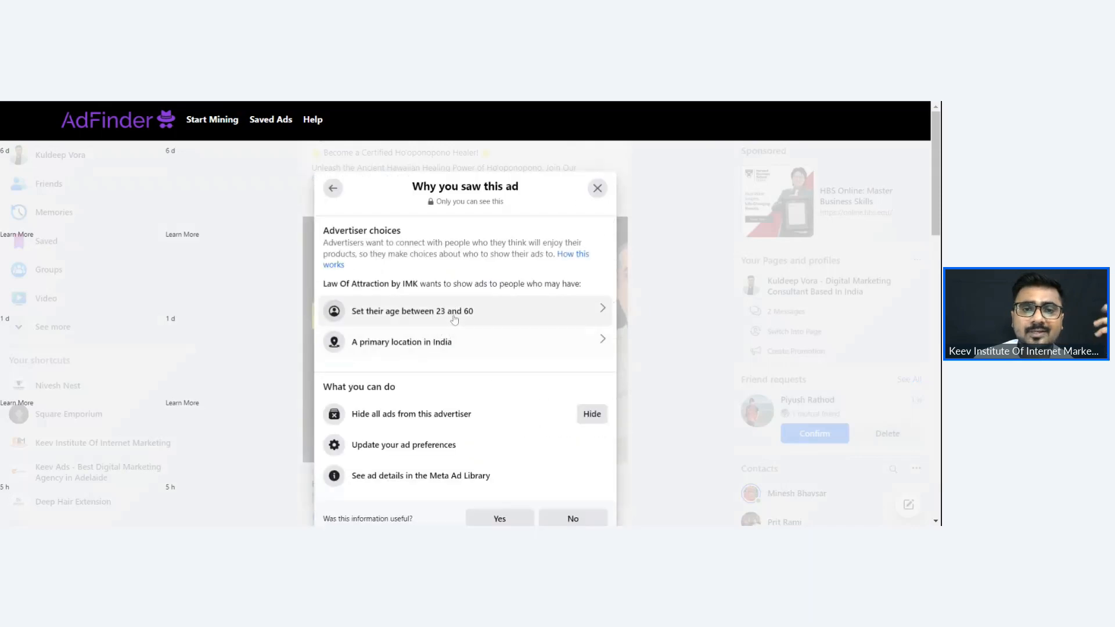
click(597, 189)
- Find the sponsored Chado Tea post, examine its advertiser choices and the audience category criterion, and close the explanation
scroll(436, 348, down, 8)
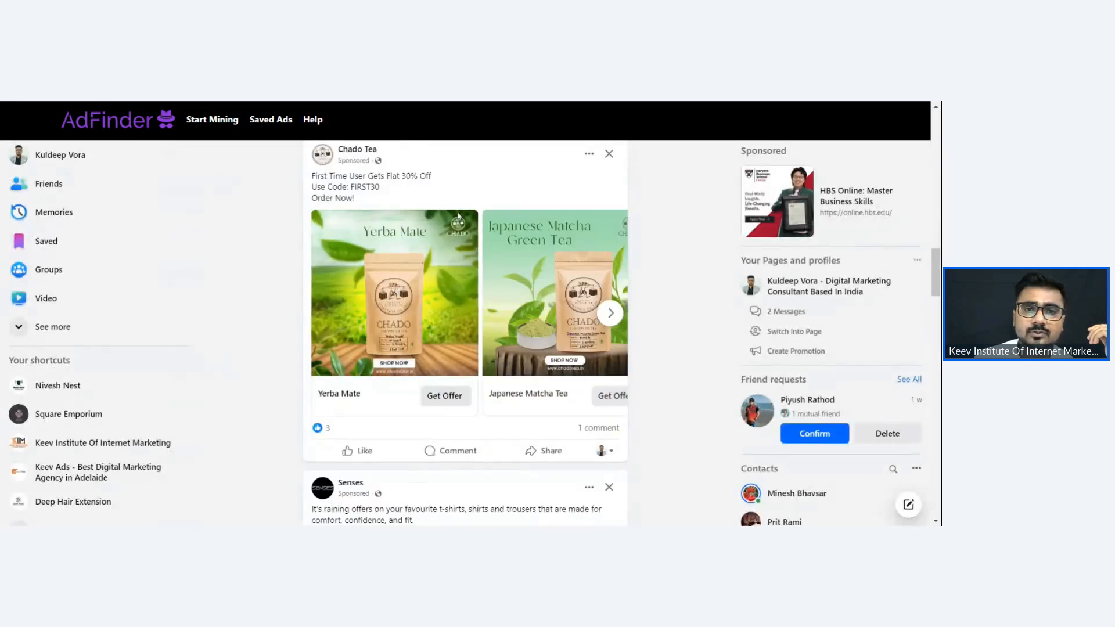
click(588, 155)
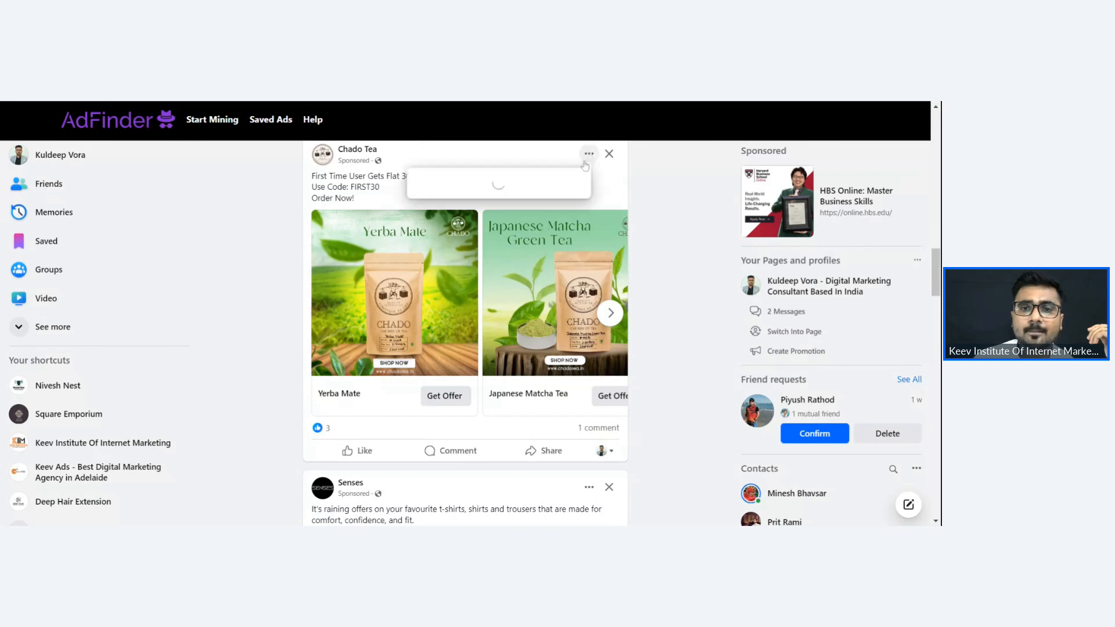
click(440, 298)
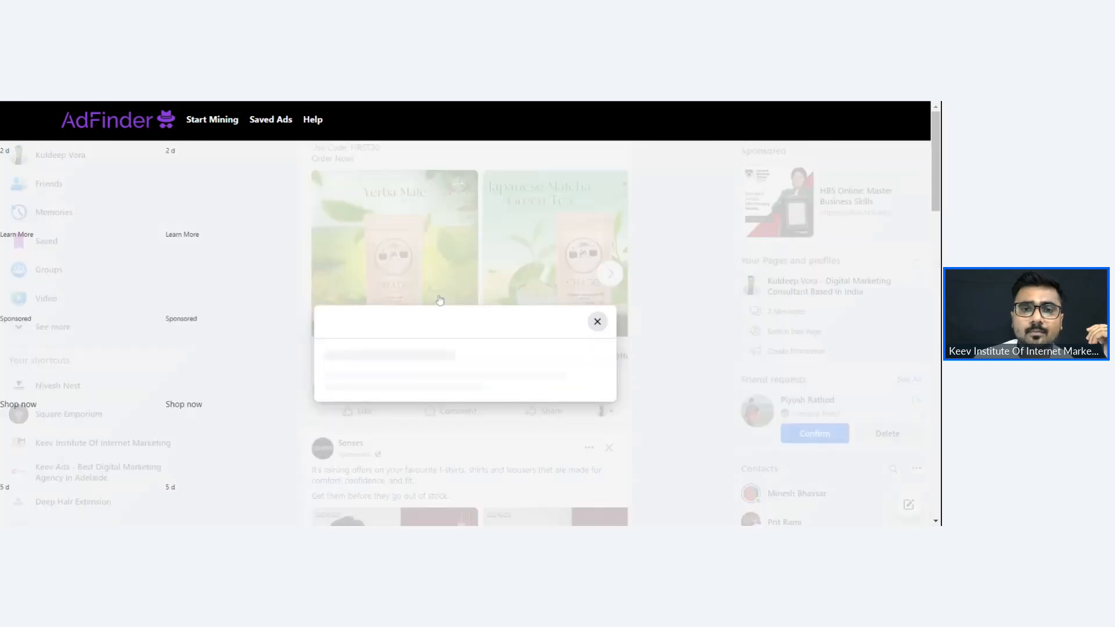
click(440, 299)
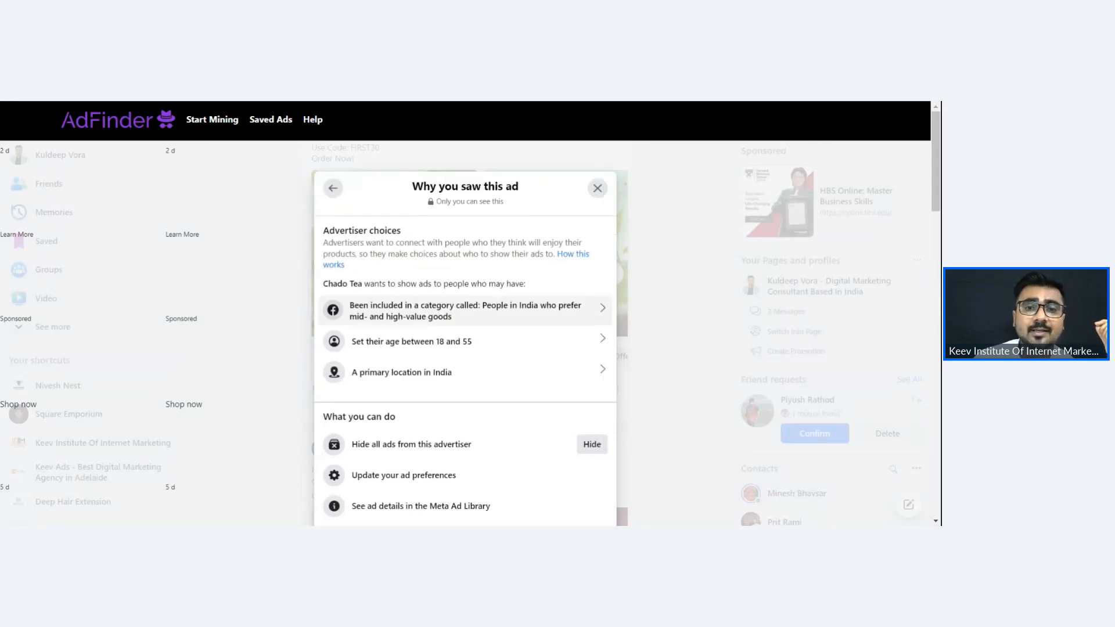
click(428, 315)
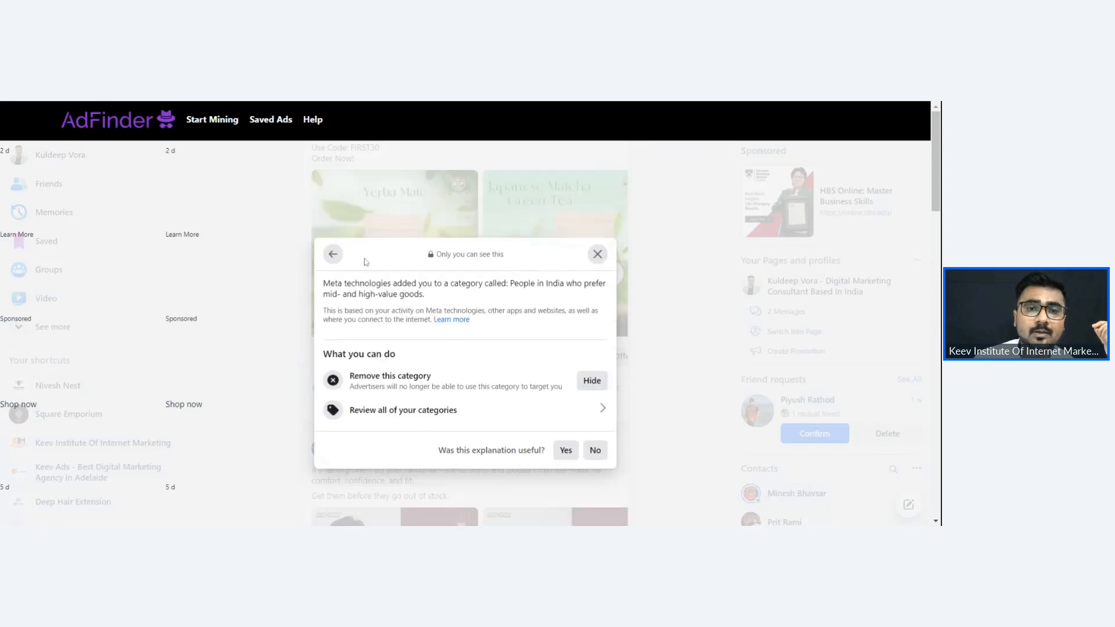
click(333, 254)
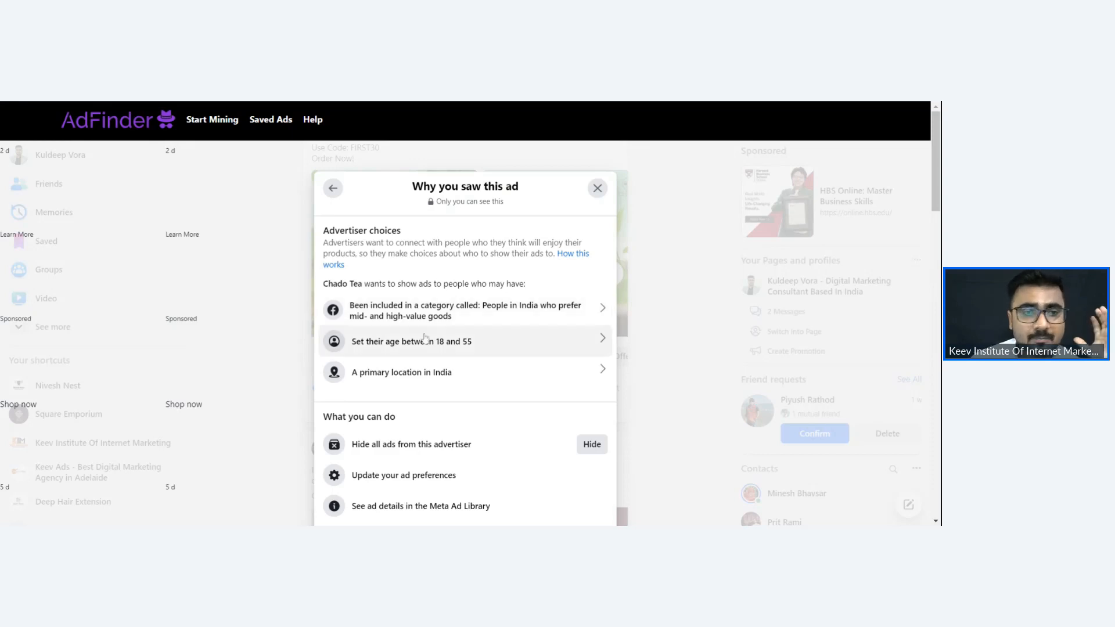
click(603, 190)
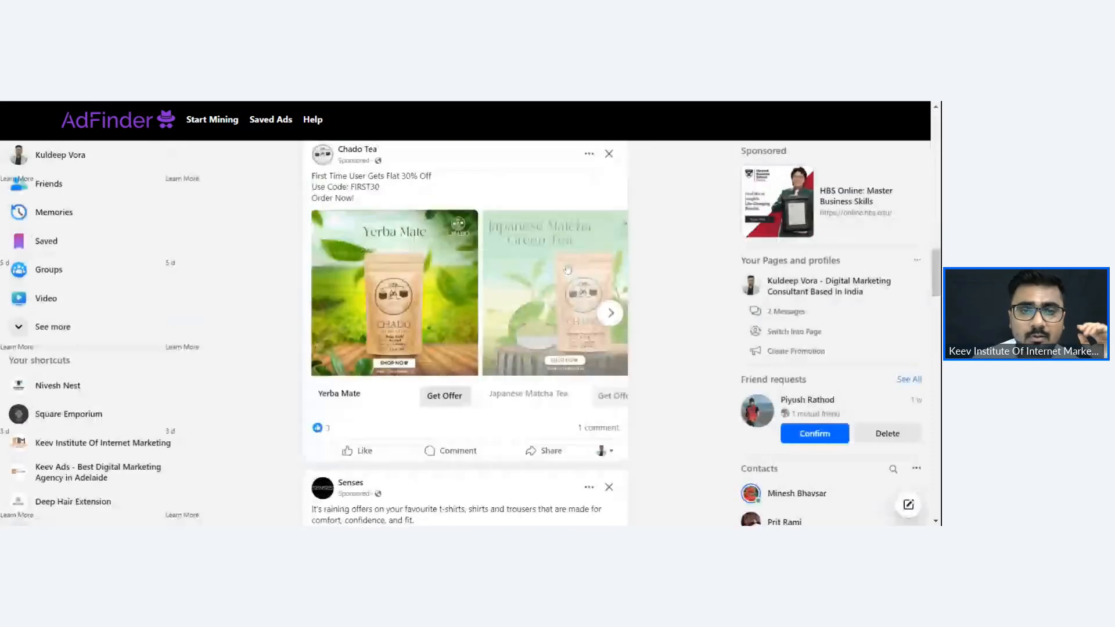
- Find the sponsored Senses clothing post, examine its advertiser choices and the gender and age criterion, and close the explanation
scroll(567, 268, down, 6)
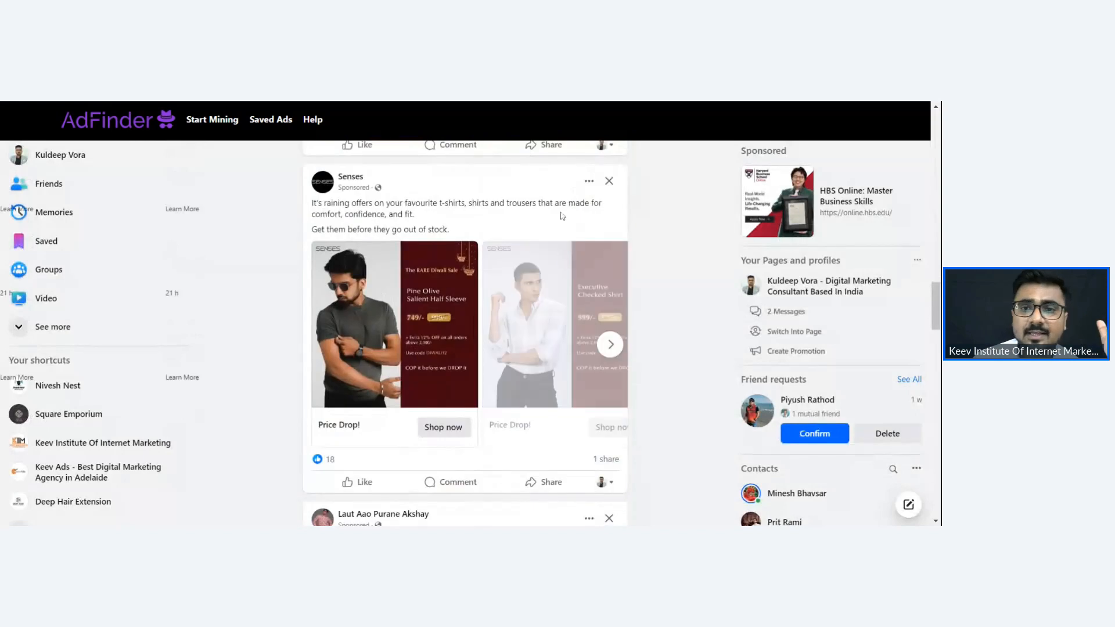
click(588, 182)
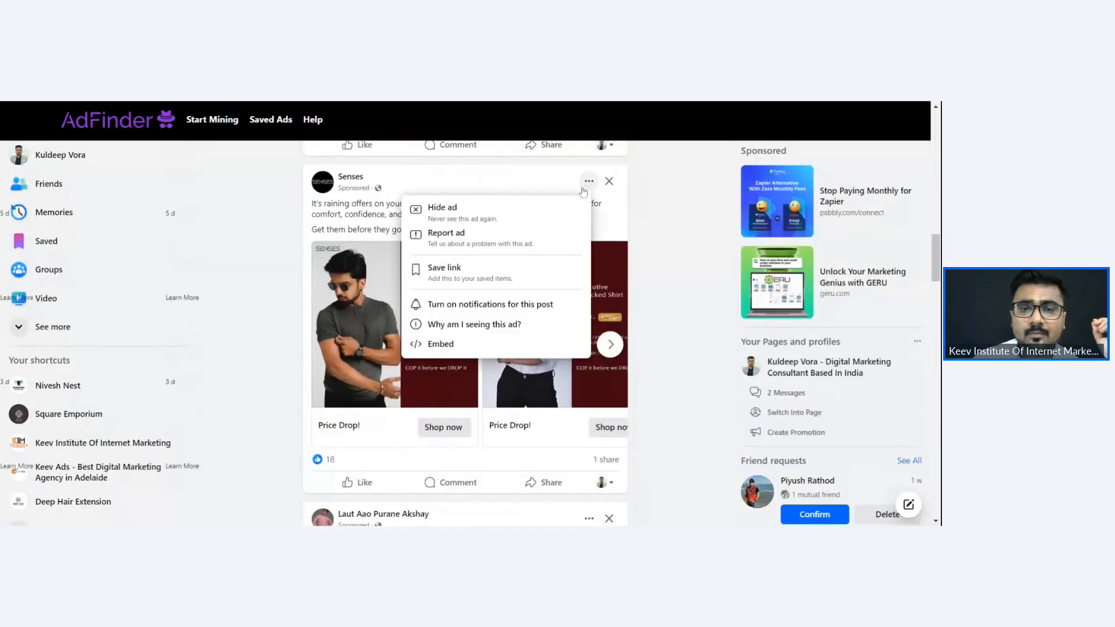
click(475, 325)
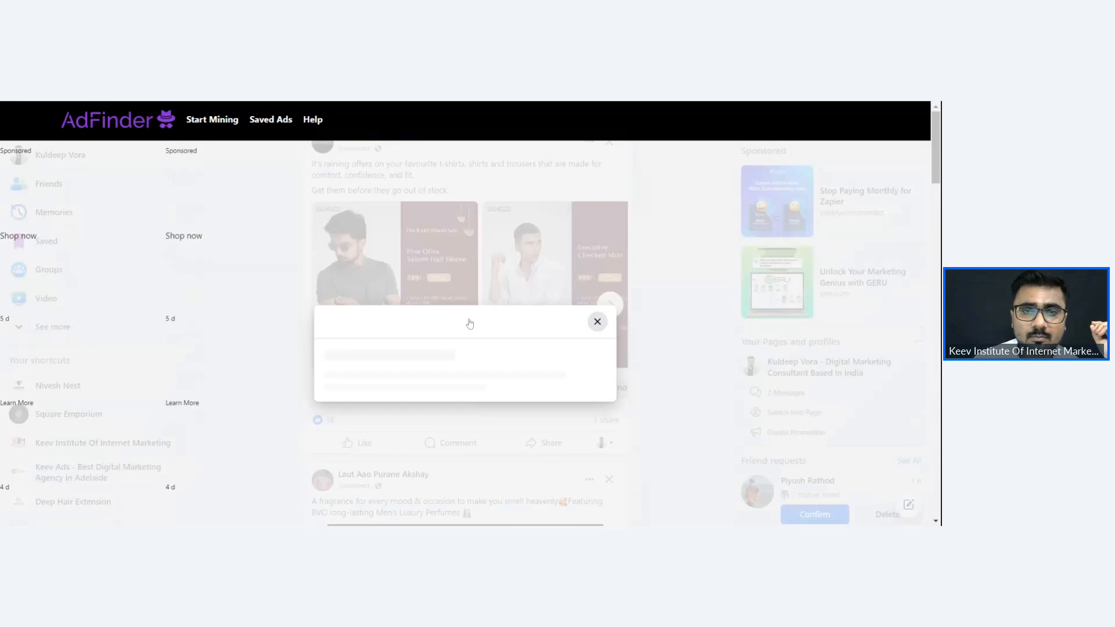
click(478, 299)
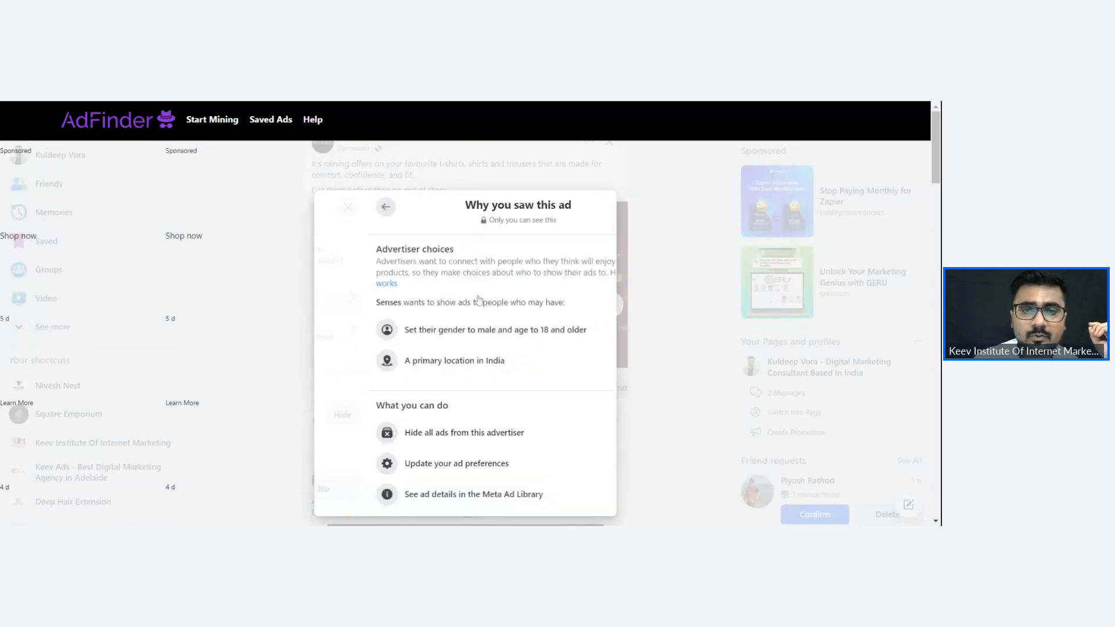
click(468, 308)
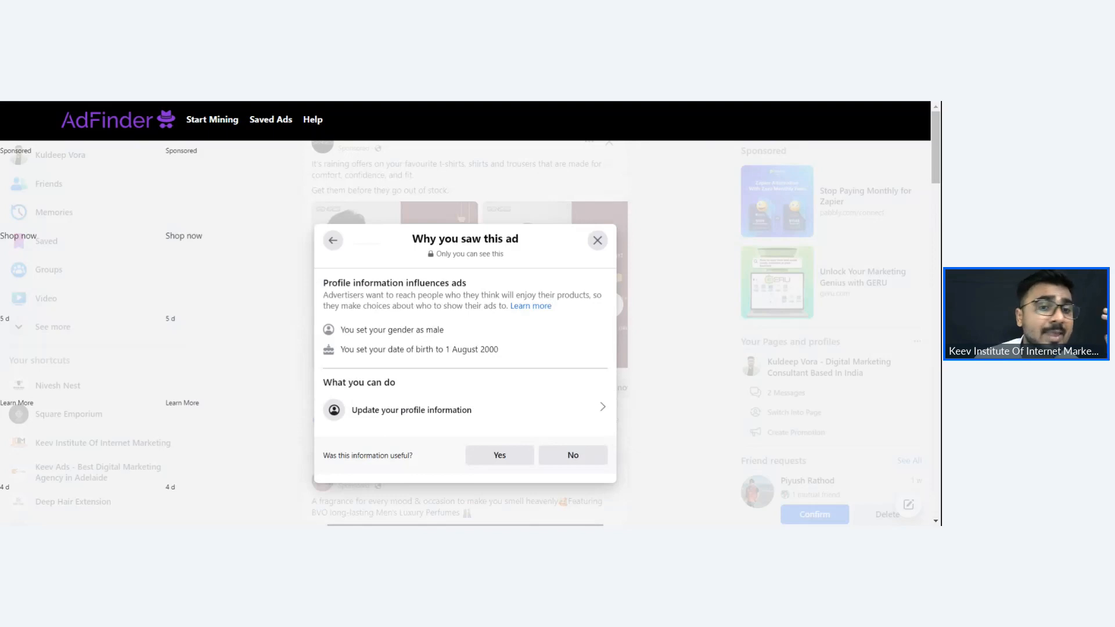
click(332, 240)
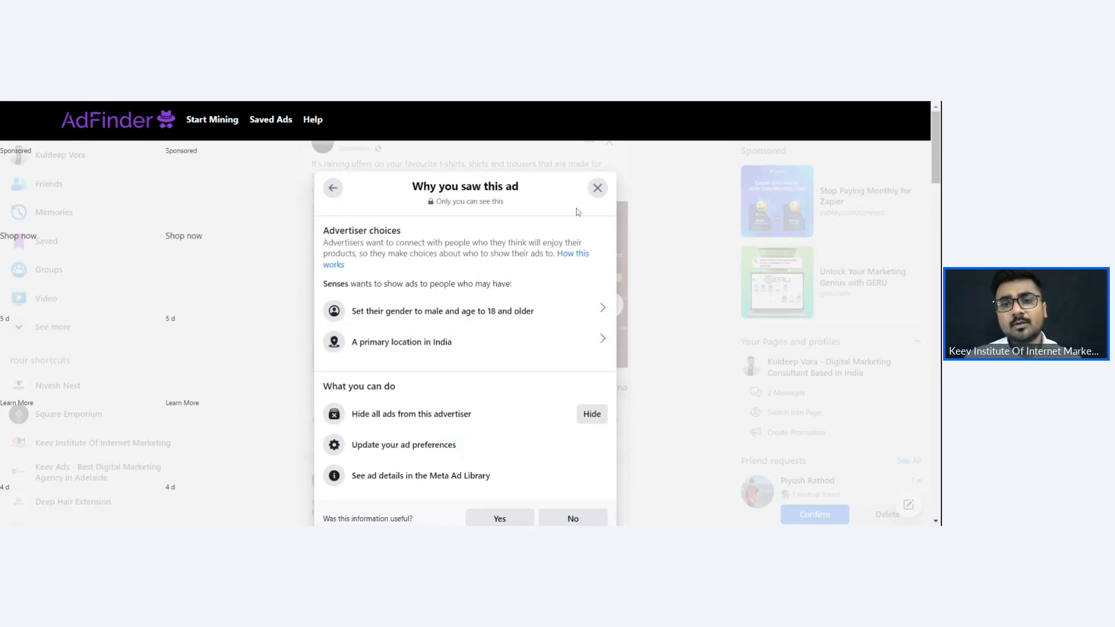
click(597, 187)
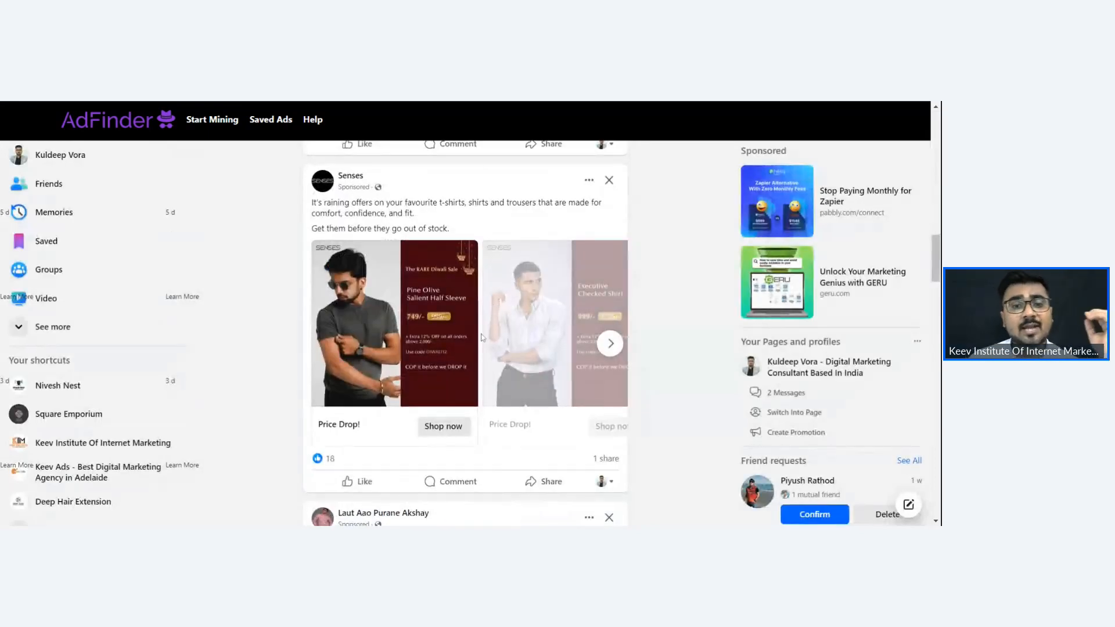
- Browse the sponsored men's luxury perfume and Caviar Gold face pack posts further along the feed
scroll(481, 337, down, 3)
scroll(482, 337, down, 2)
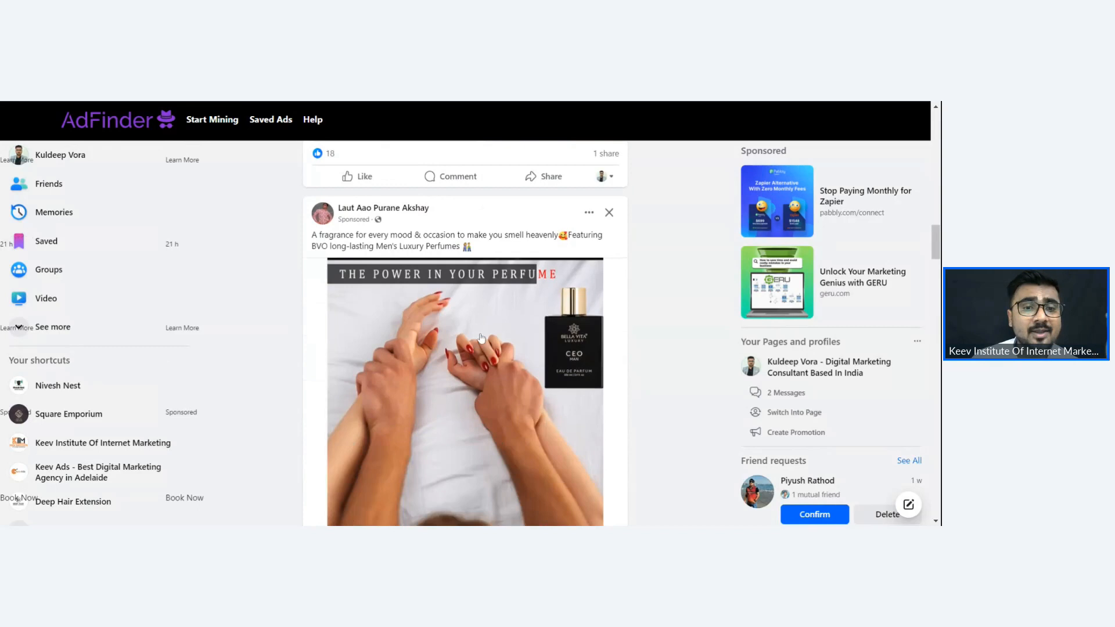
scroll(482, 338, down, 6)
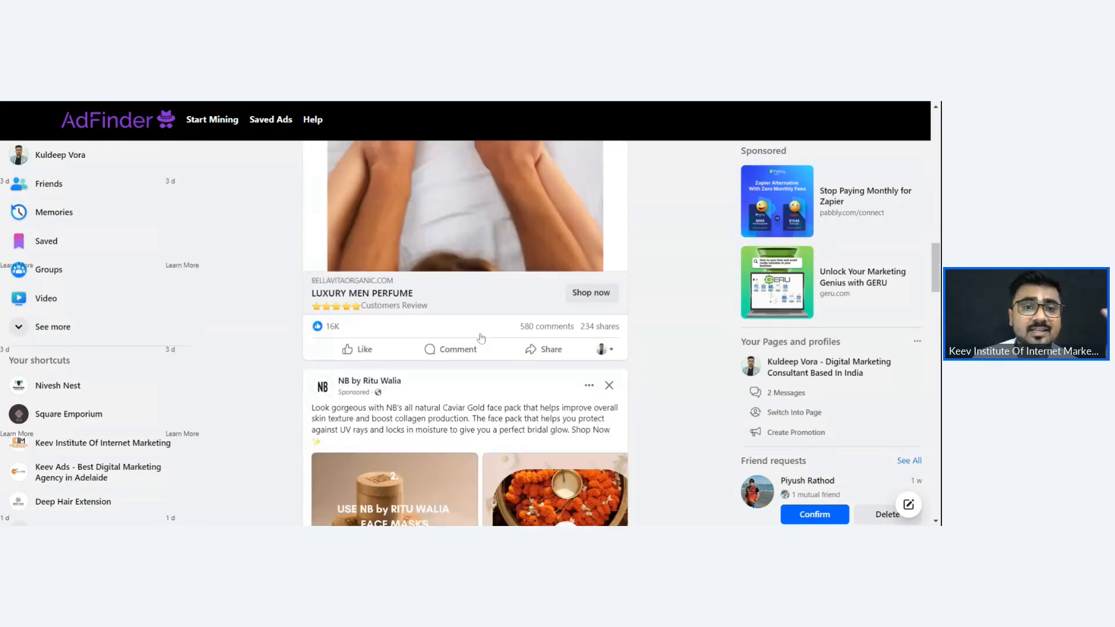
scroll(481, 337, down, 1)
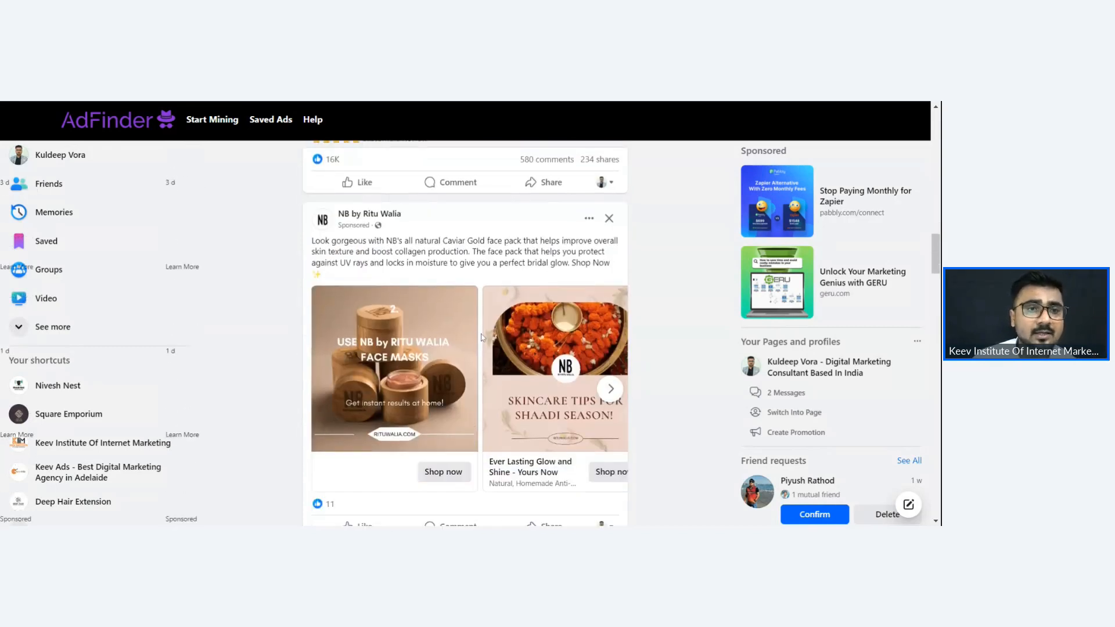
scroll(482, 338, down, 1)
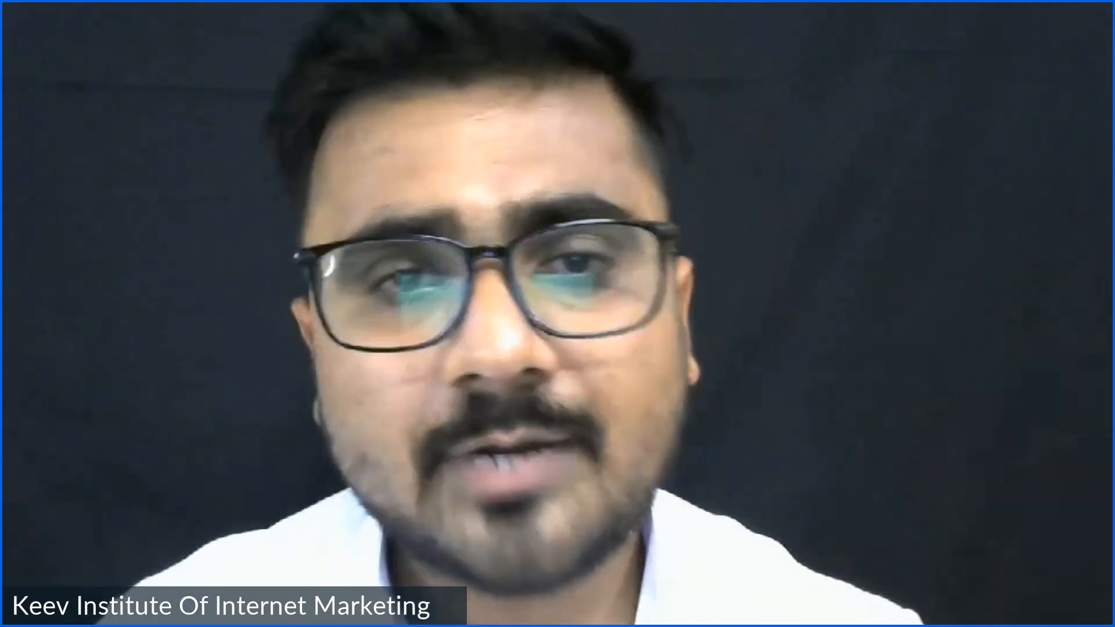
- In the Google Docs webinar notes, add the heading "Funnel Building:-" below the Chrome extension line and start a new paragraph
text(Funn)
text(el )
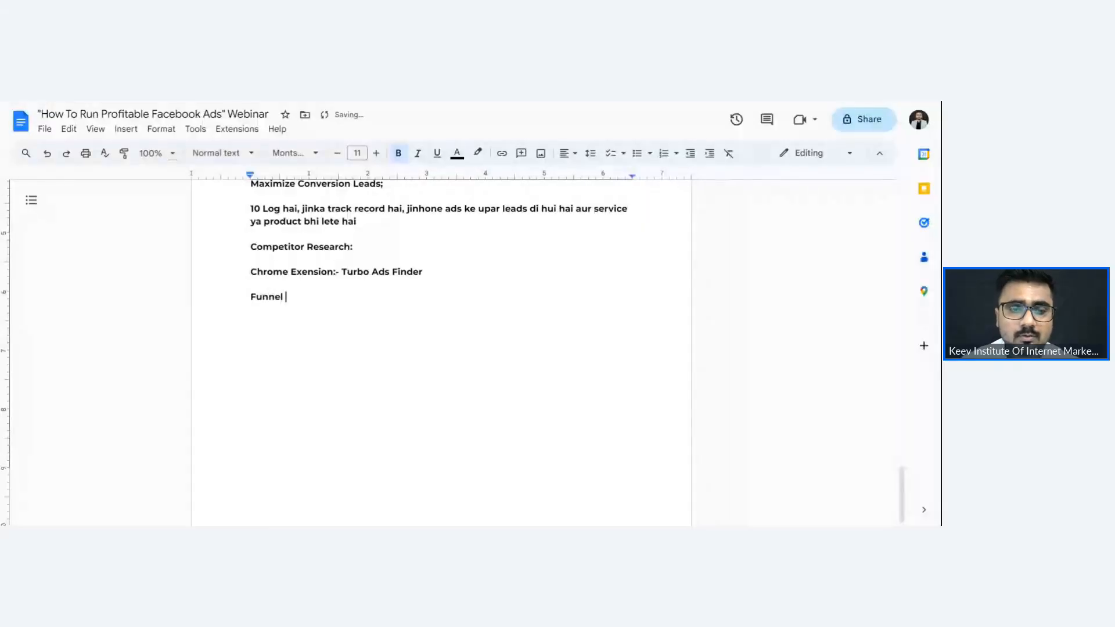
text(Building?)
key(BackSpace)
text(:-)
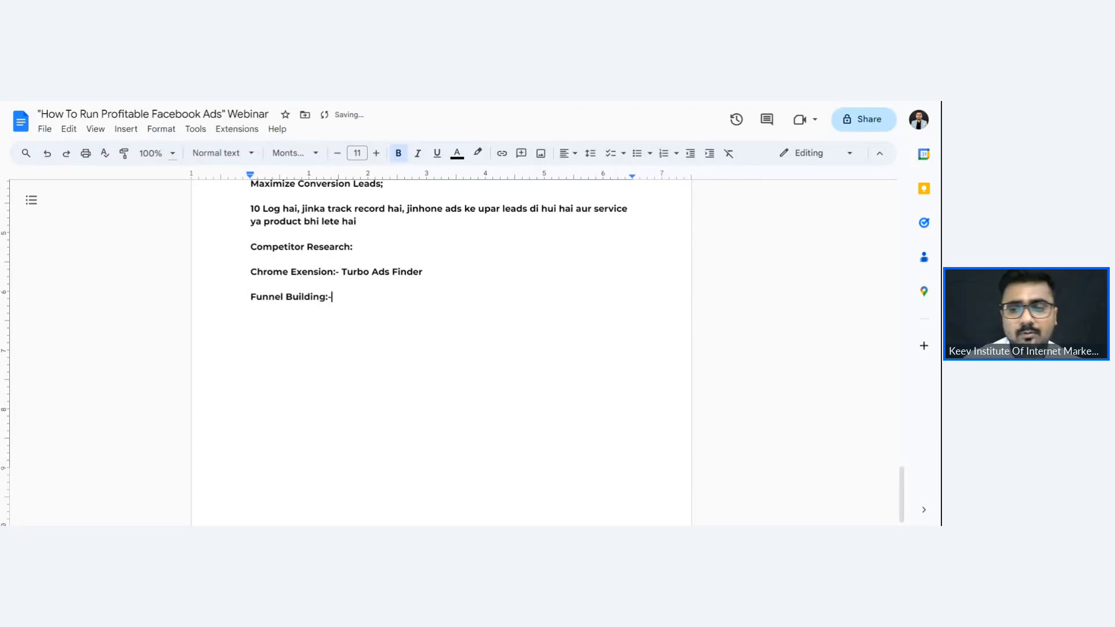
key(Return)
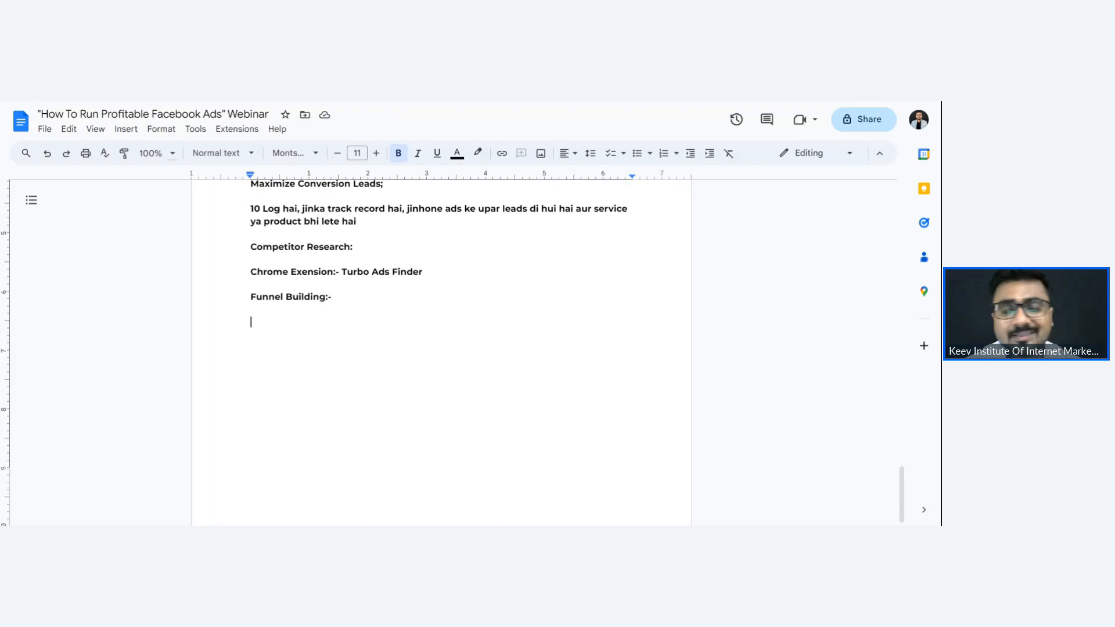
- List the funnel stages Information, Engagement and Sales on separate lines under the Funnel Building heading
text(i)
key(BackSpace)
text(Information)
key(Return)
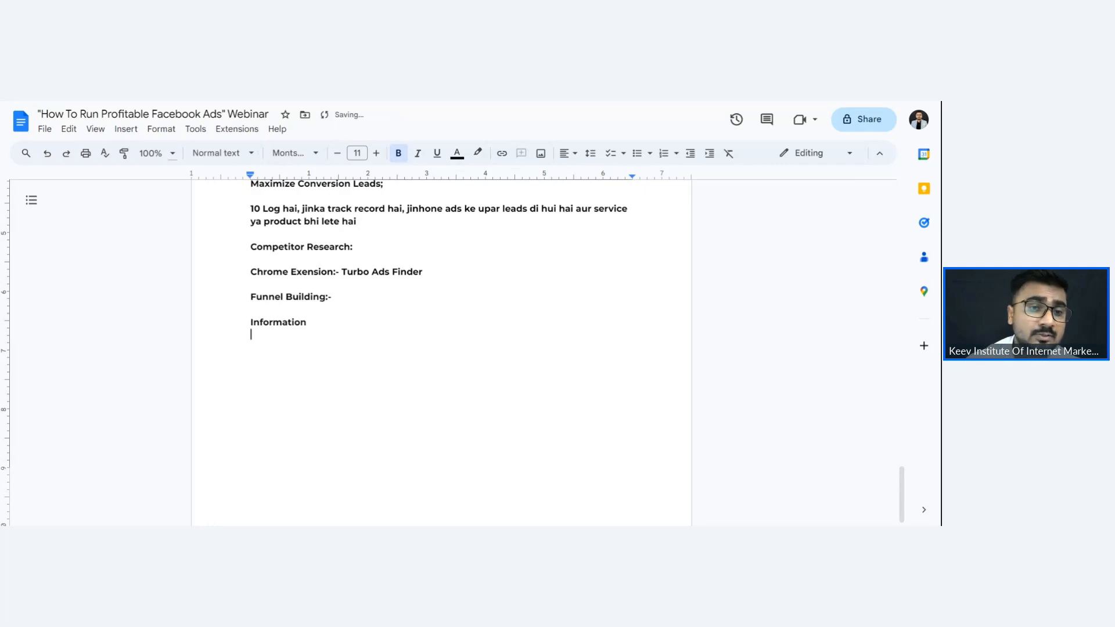
text(Engagemen)
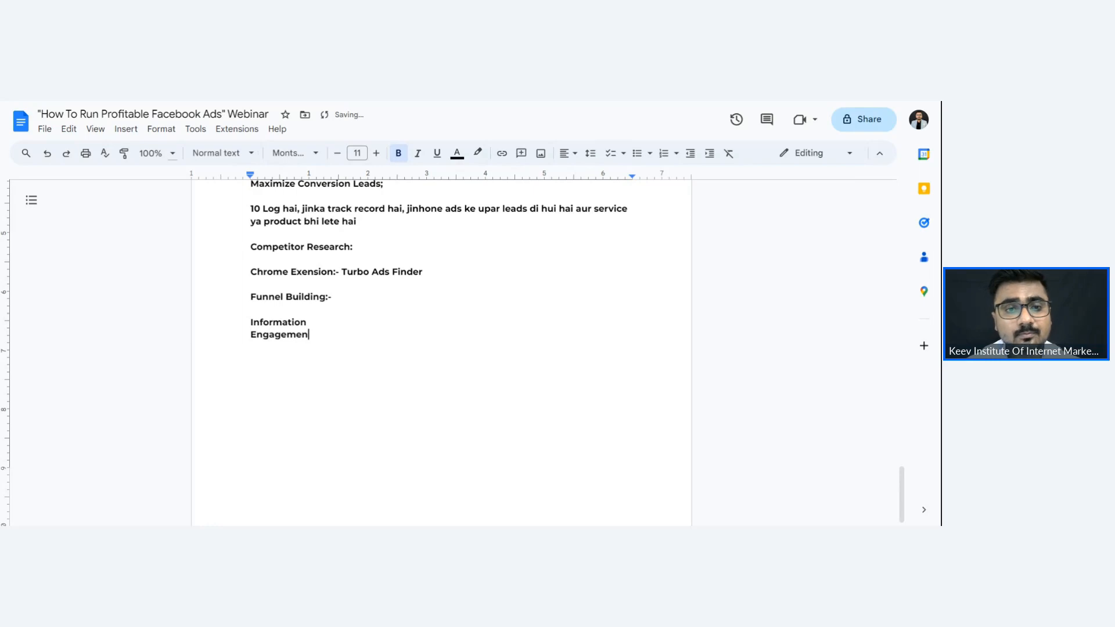
text(t)
key(Return)
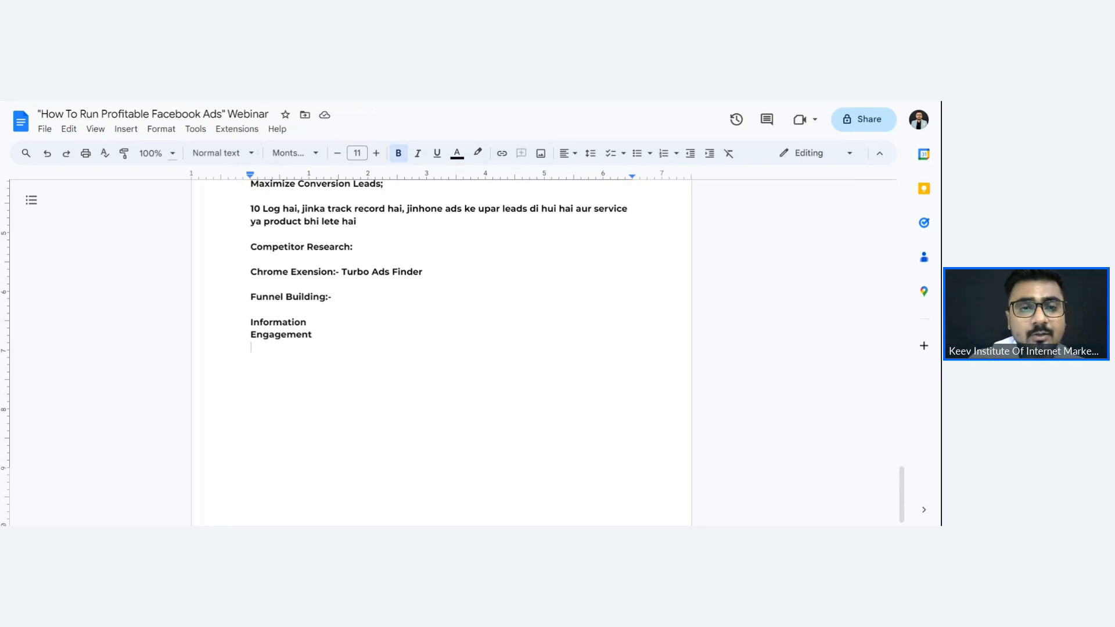
text(Sa)
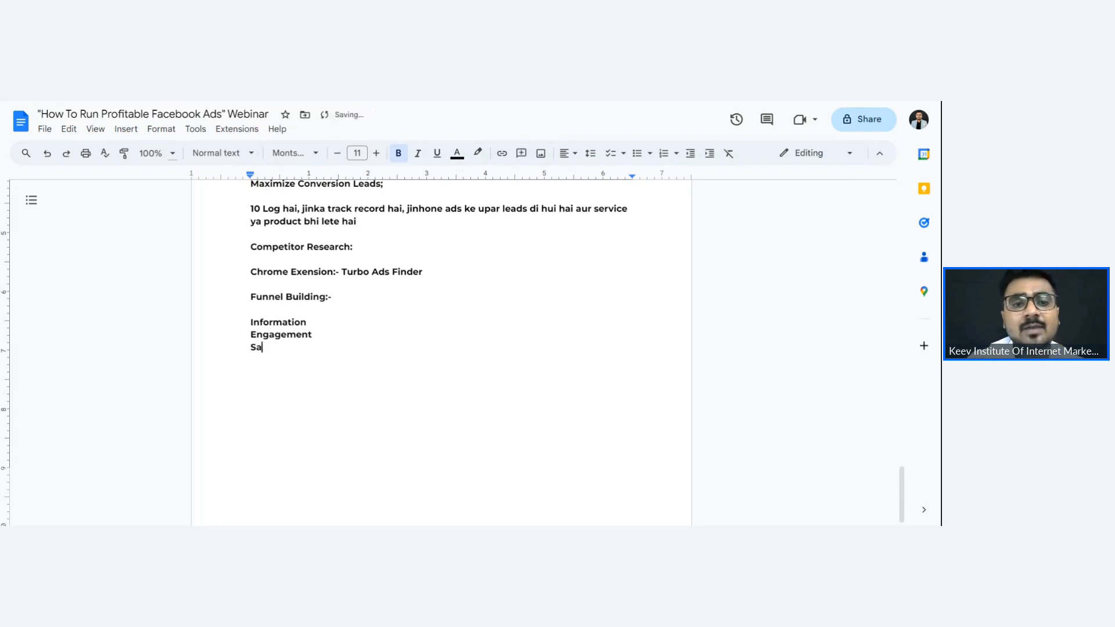
text(les)
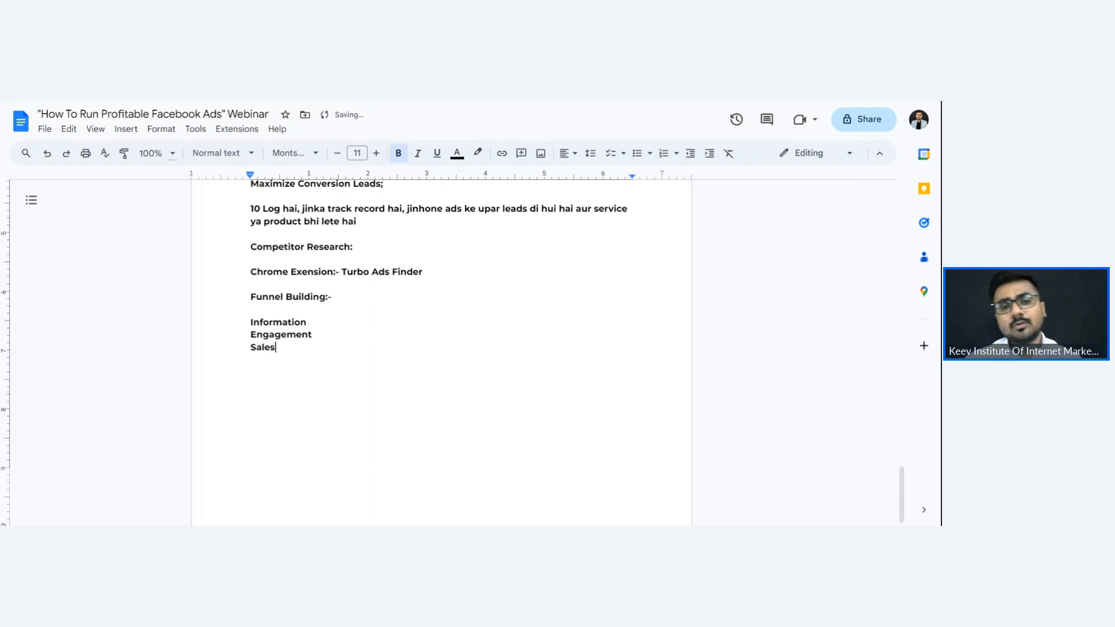
- Add the heading "Digital Marketing Cousultant:-" below the funnel stages, separated by a blank line, and start a new paragraph under it
click(306, 322)
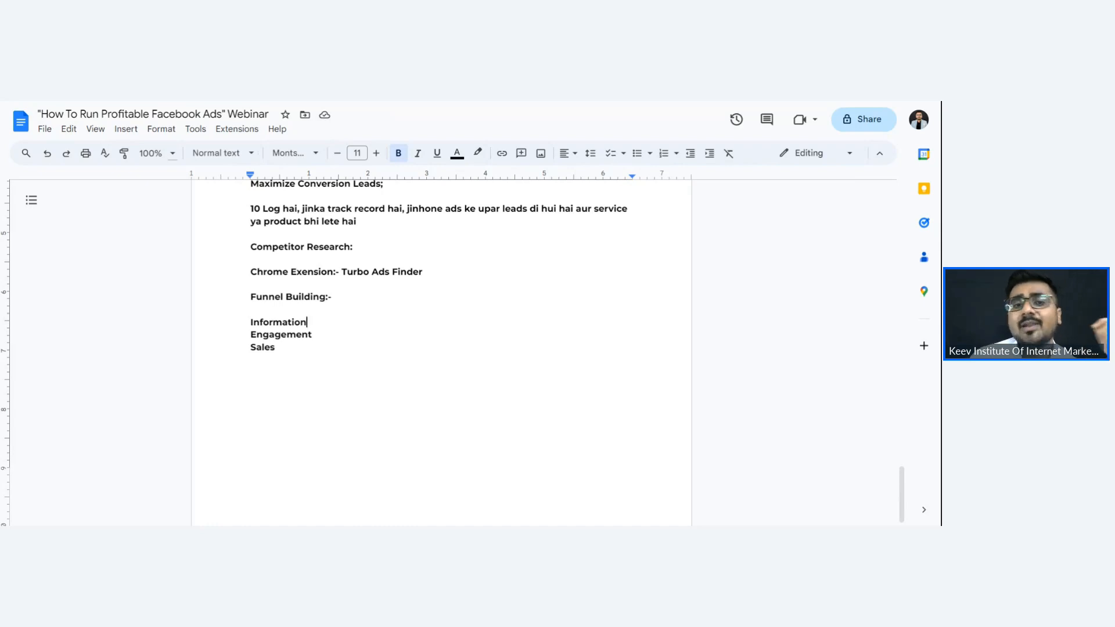
click(275, 347)
key(Return)
key(Return)
key(Return)
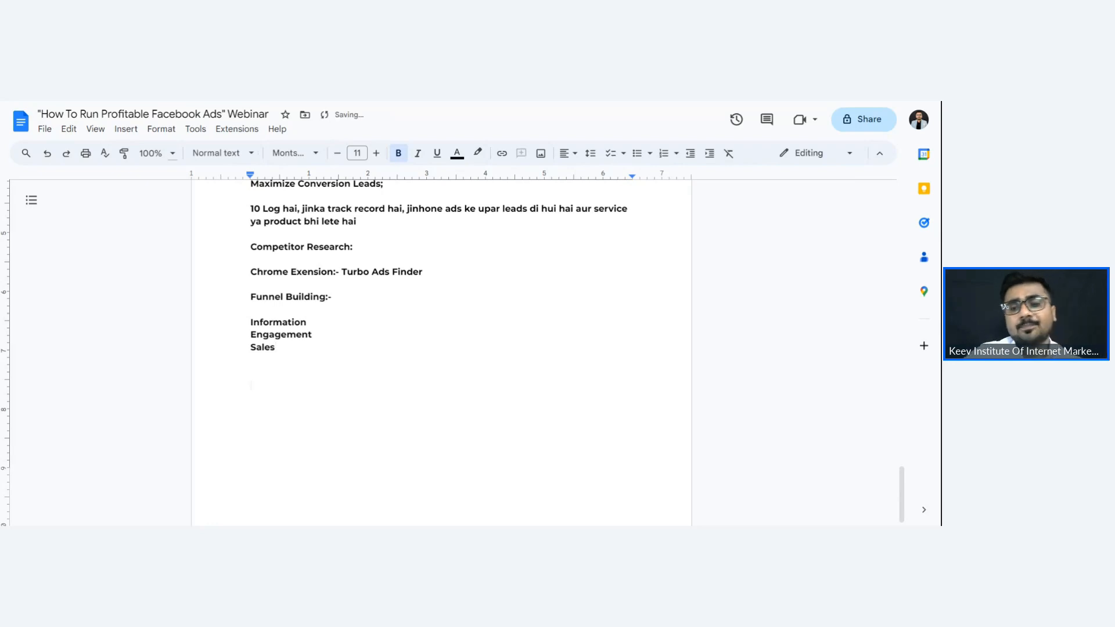
key(BackSpace)
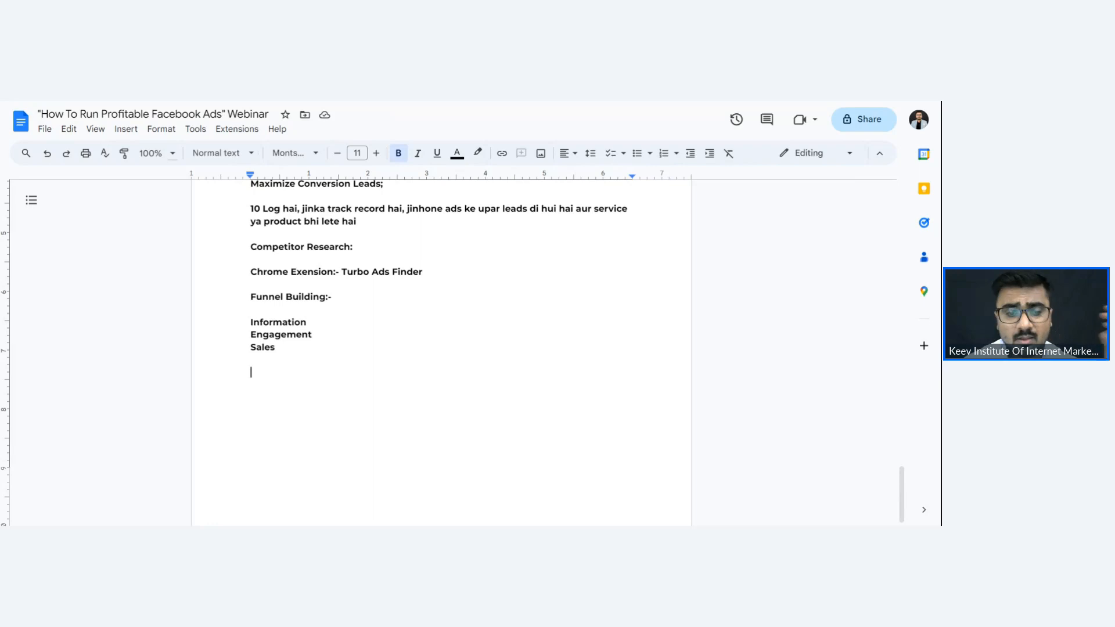
text(Digi)
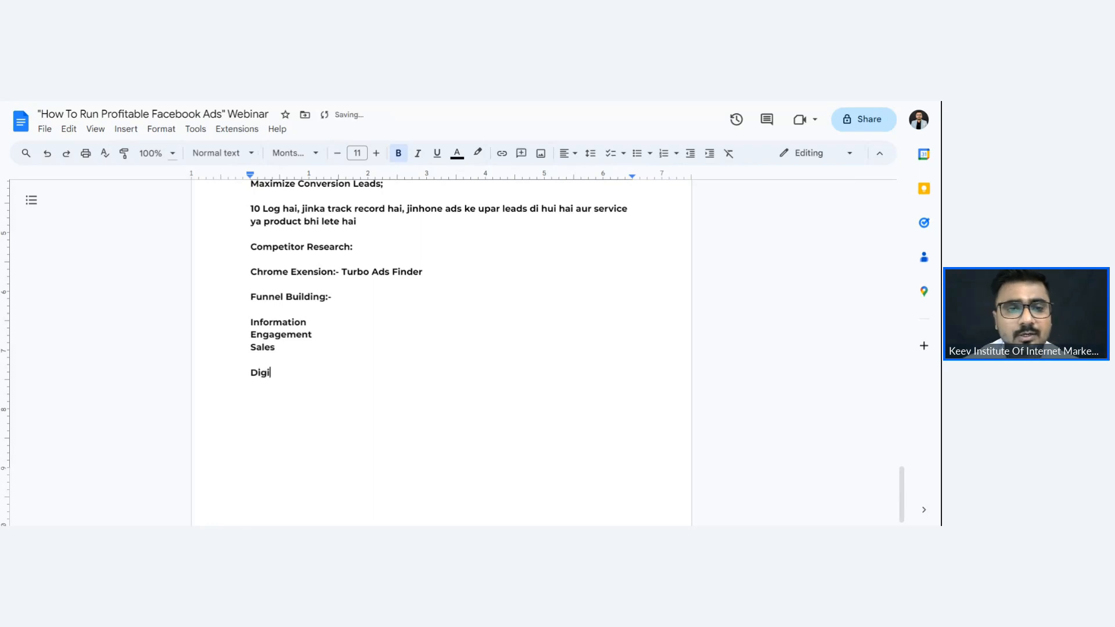
text(tal Ma)
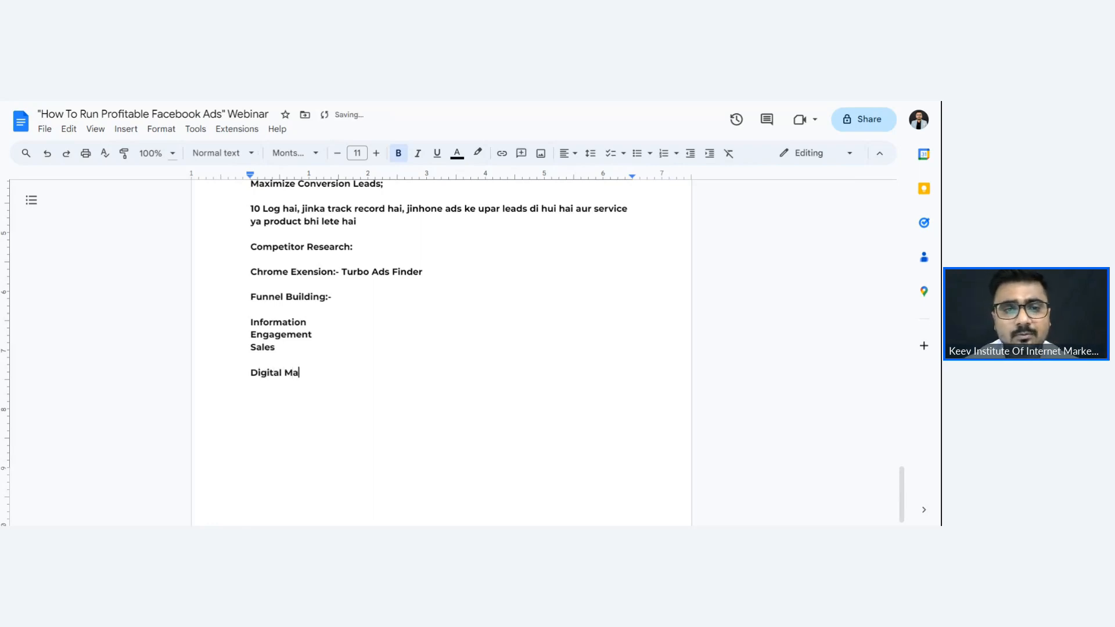
text(rketing Cousultant:-)
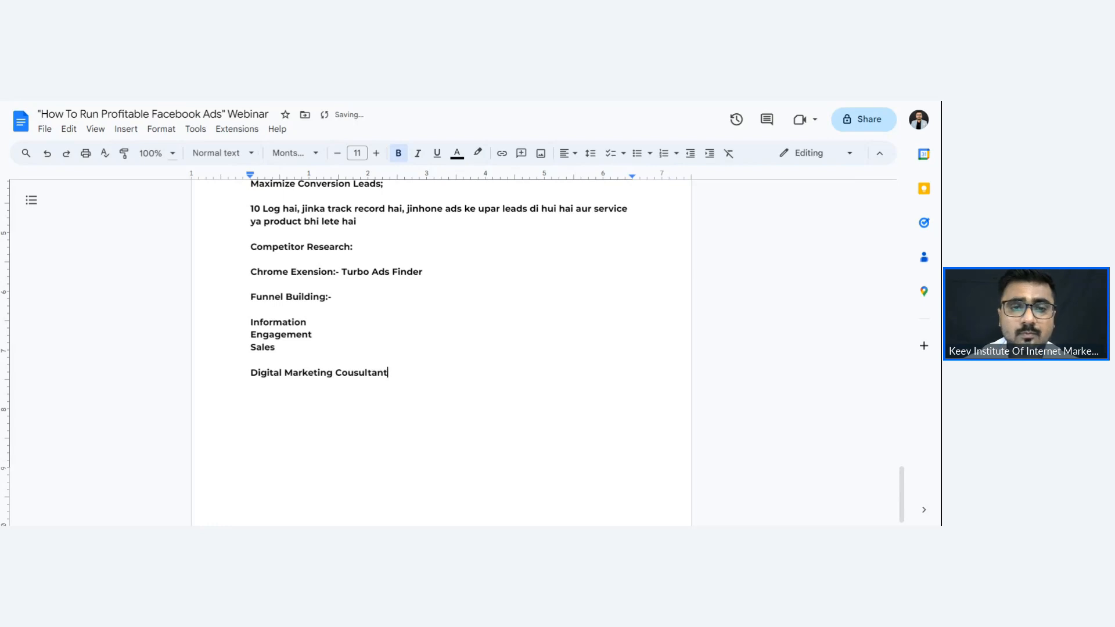
key(Return)
key(Return)
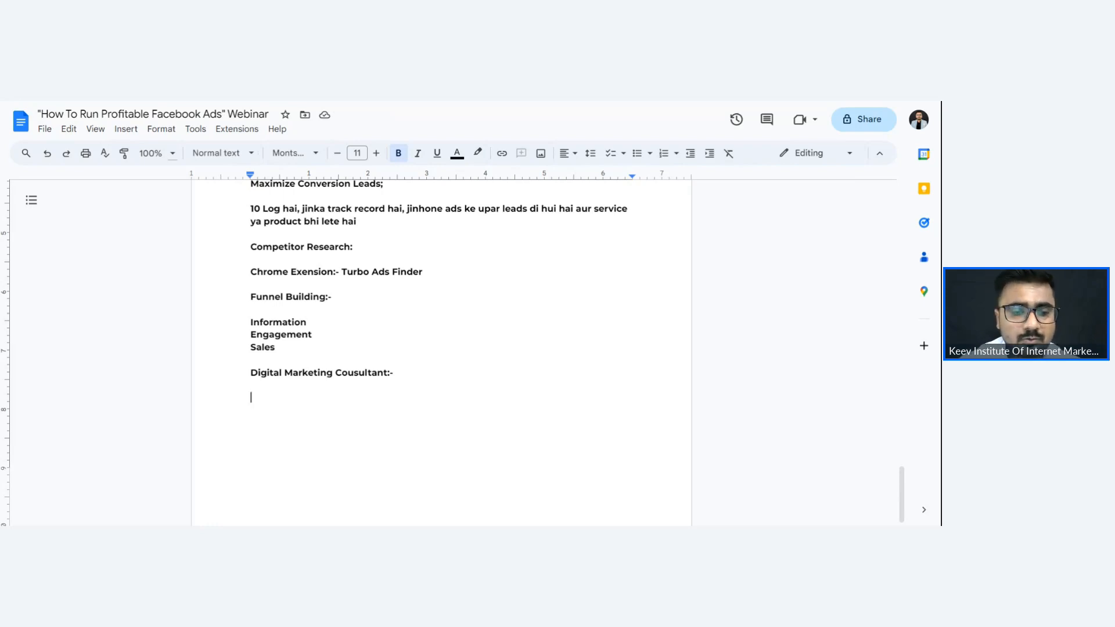
- Under the Digital Marketing Cousultant heading, write "How To Grow Your Real Estate Firm in 2024 & Grow You Sales 2X" and start a new line
text(How To G)
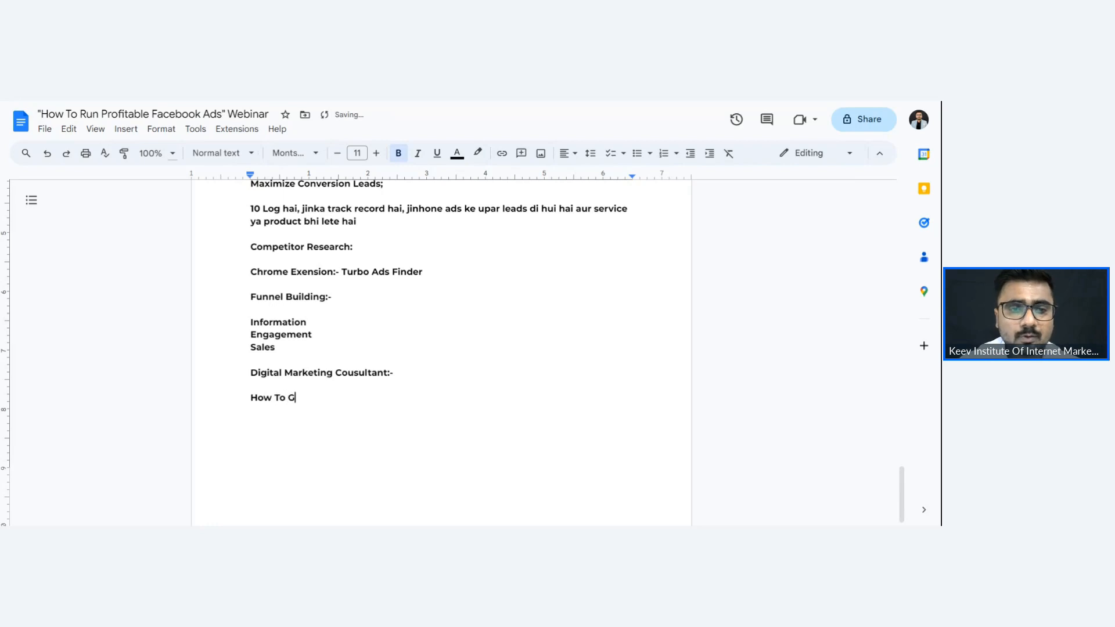
text(row Your )
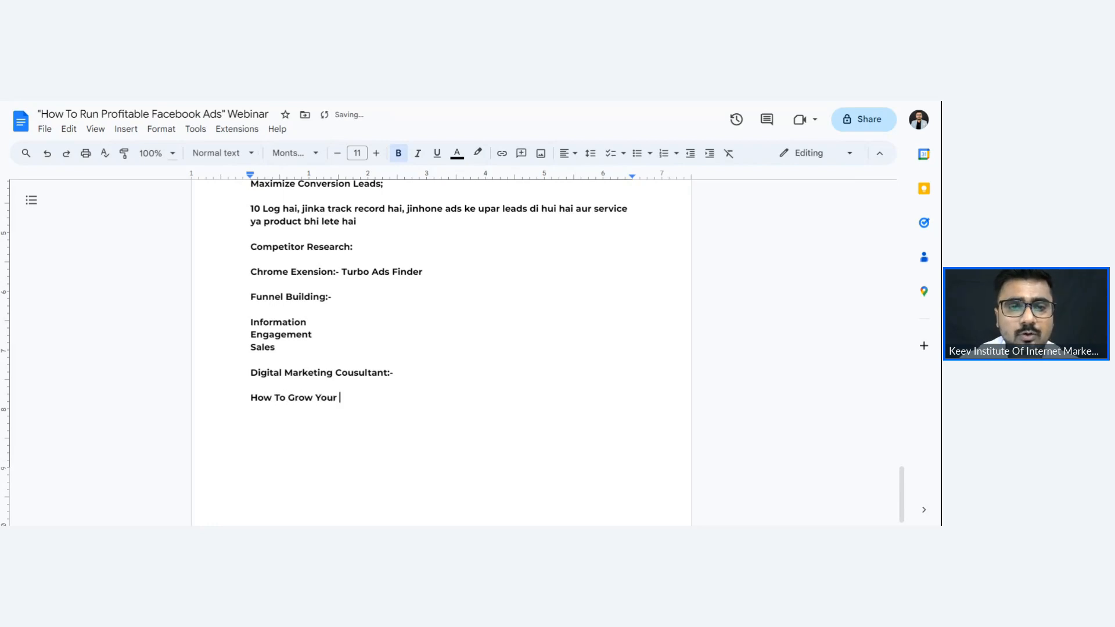
text(Real Estate F)
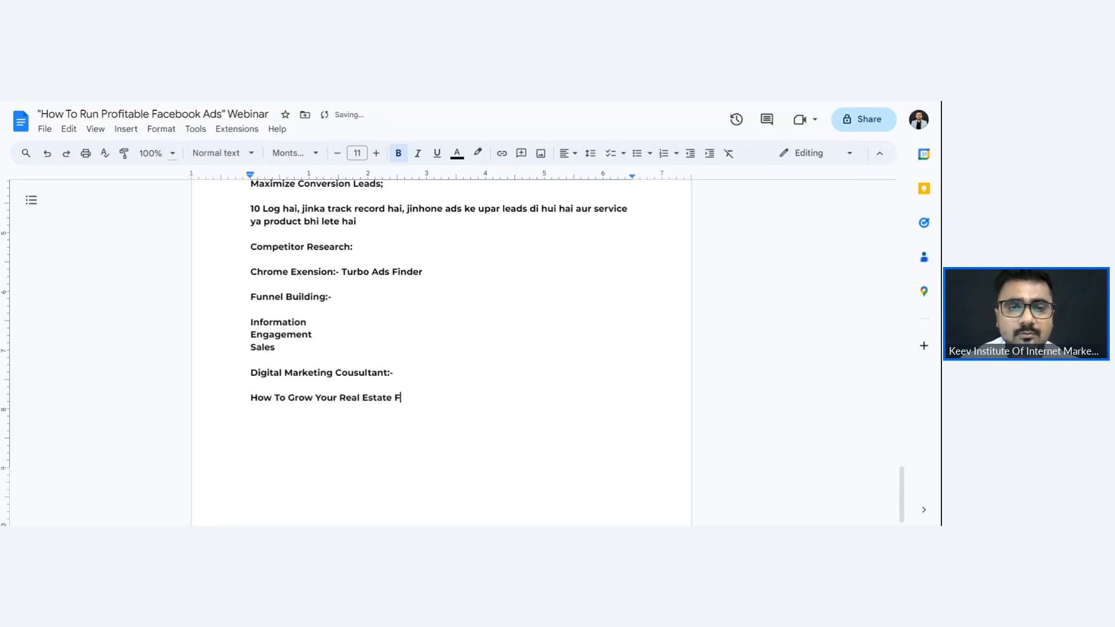
text(irm i)
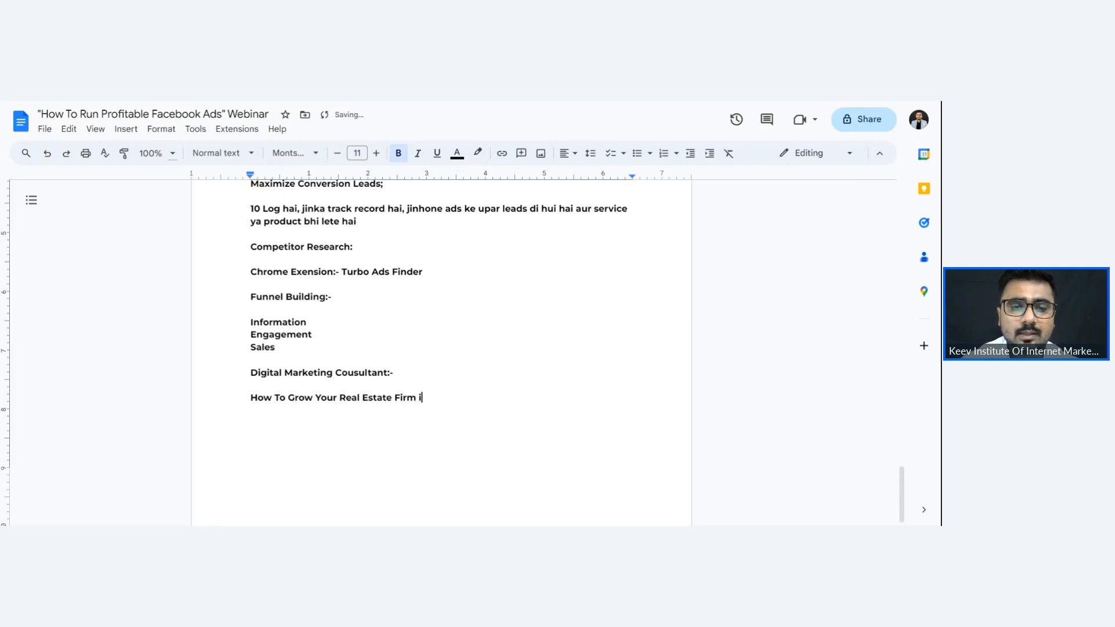
text(n 2024 )
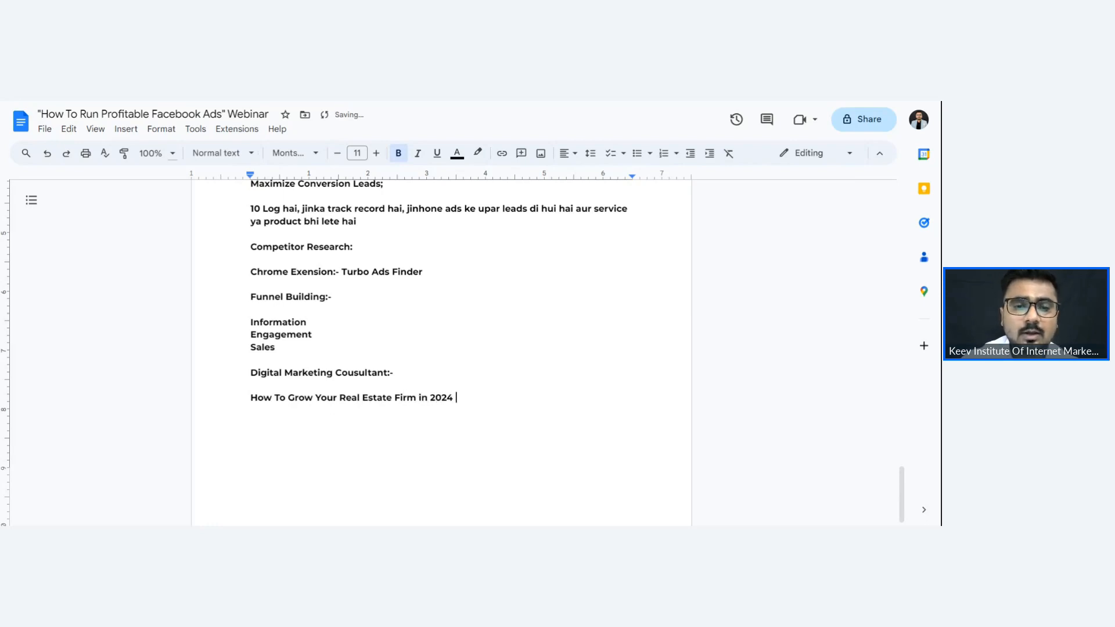
text(& Grow You Sales 2X)
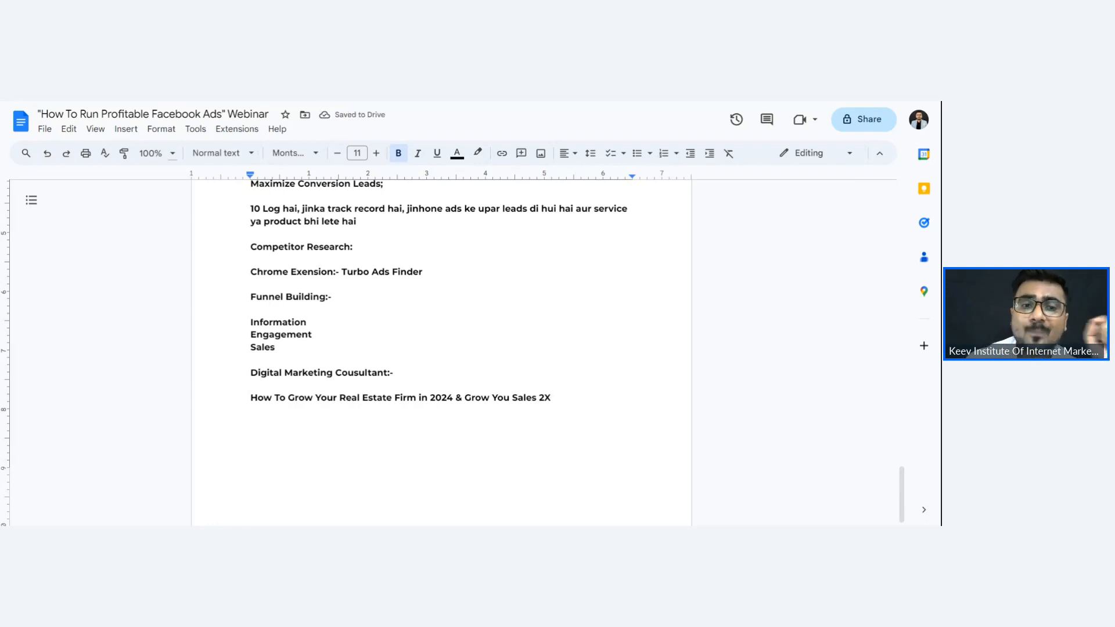
key(Return)
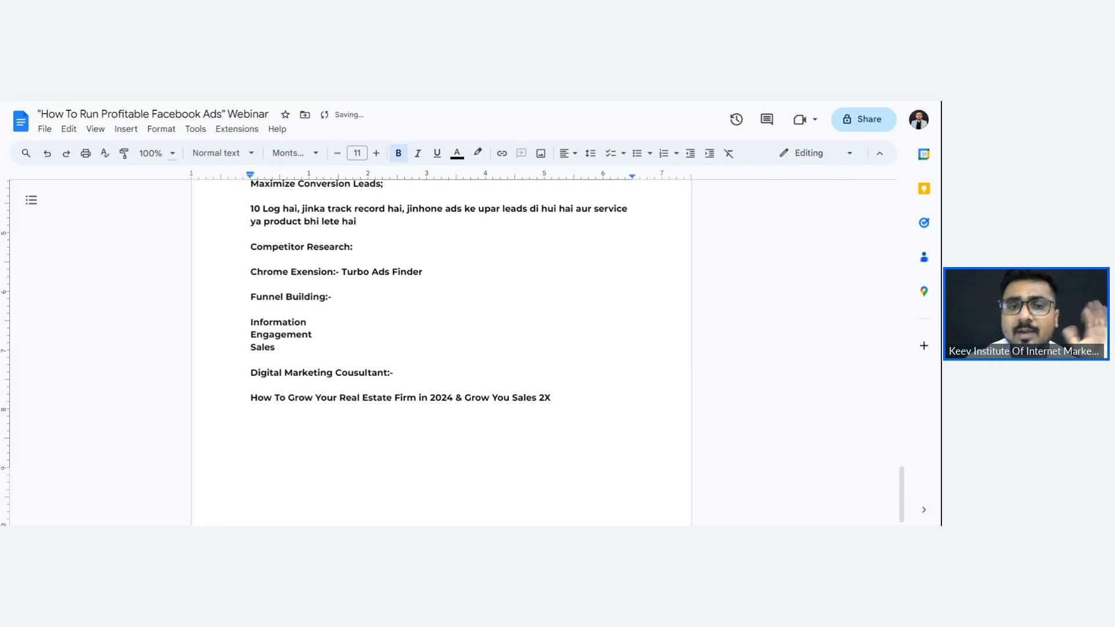
- Prefix the real estate title with "Blog / Article:- " and add a "Video" line directly below it
click(250, 397)
text(Bl)
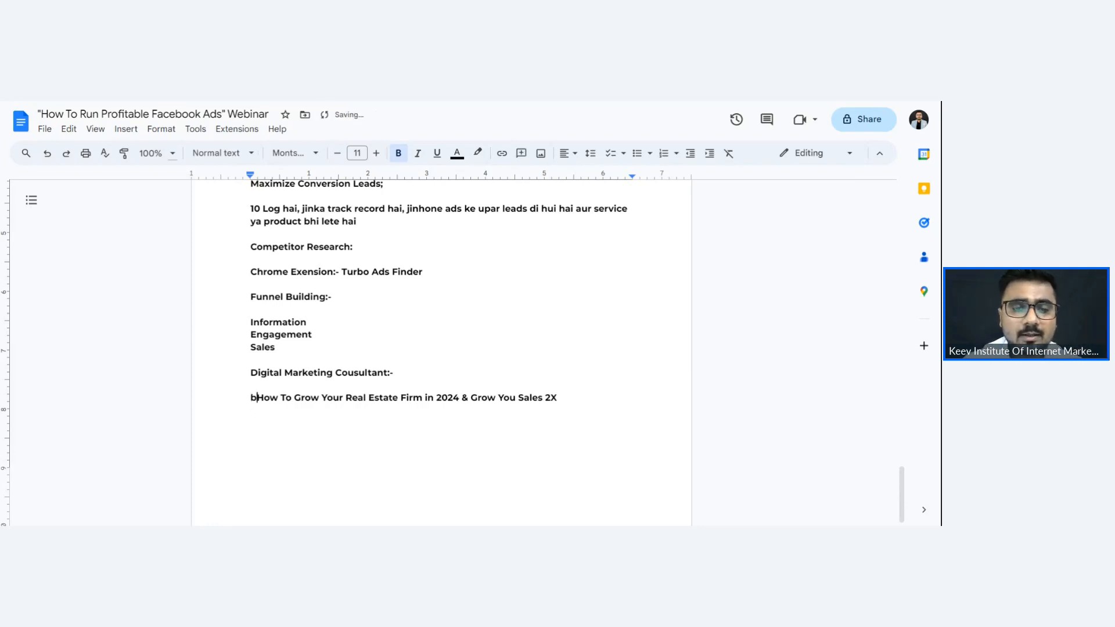
text(og )
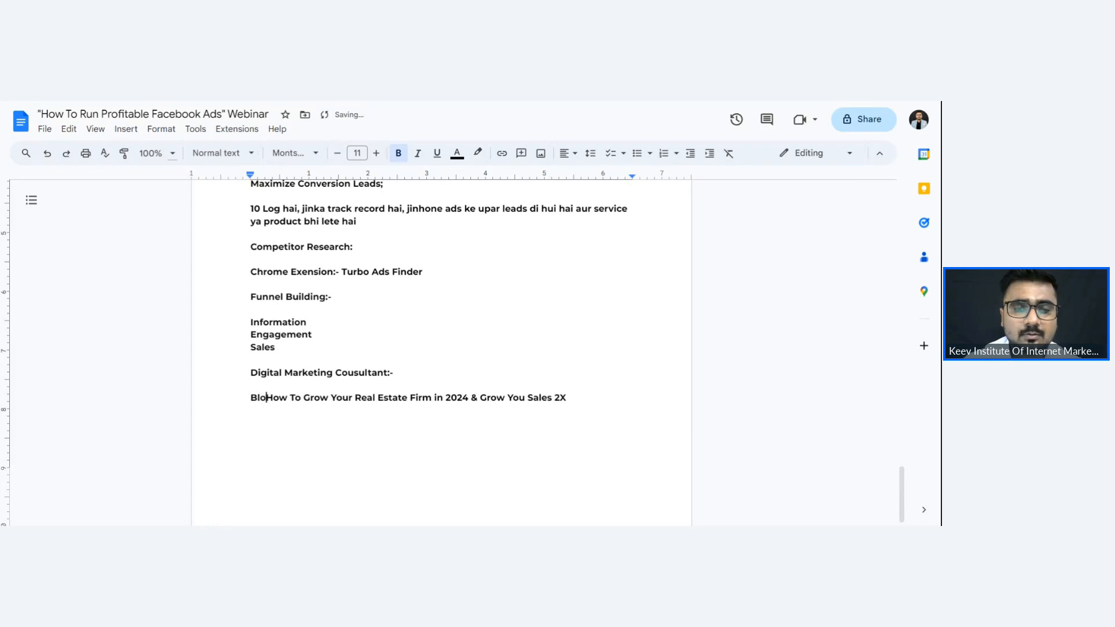
text(/ Article:)
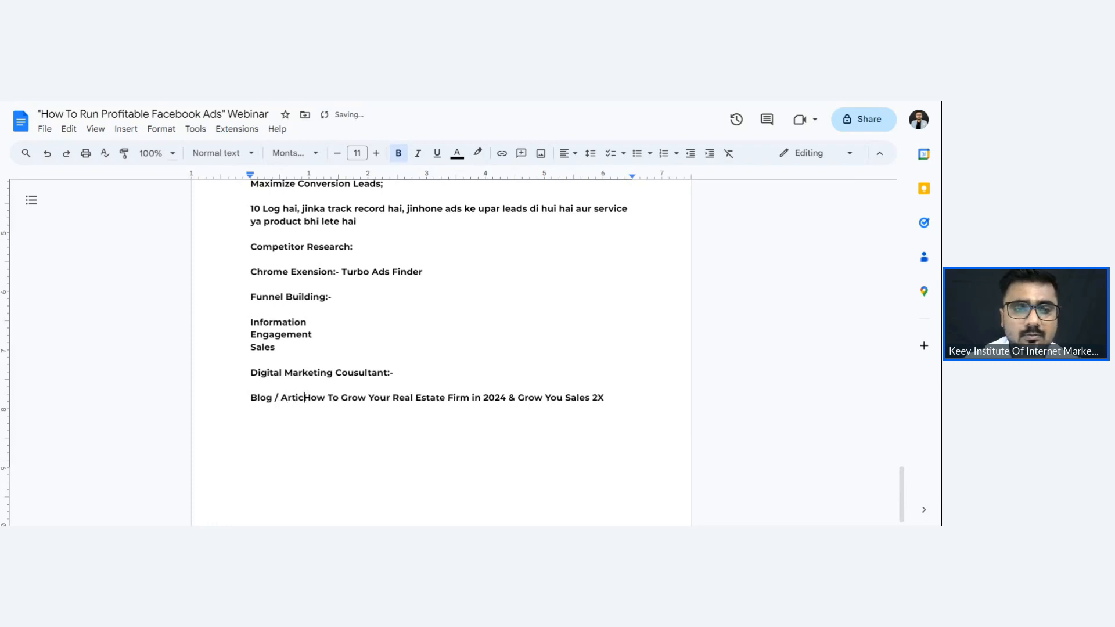
text(-)
click(251, 410)
text(Video:)
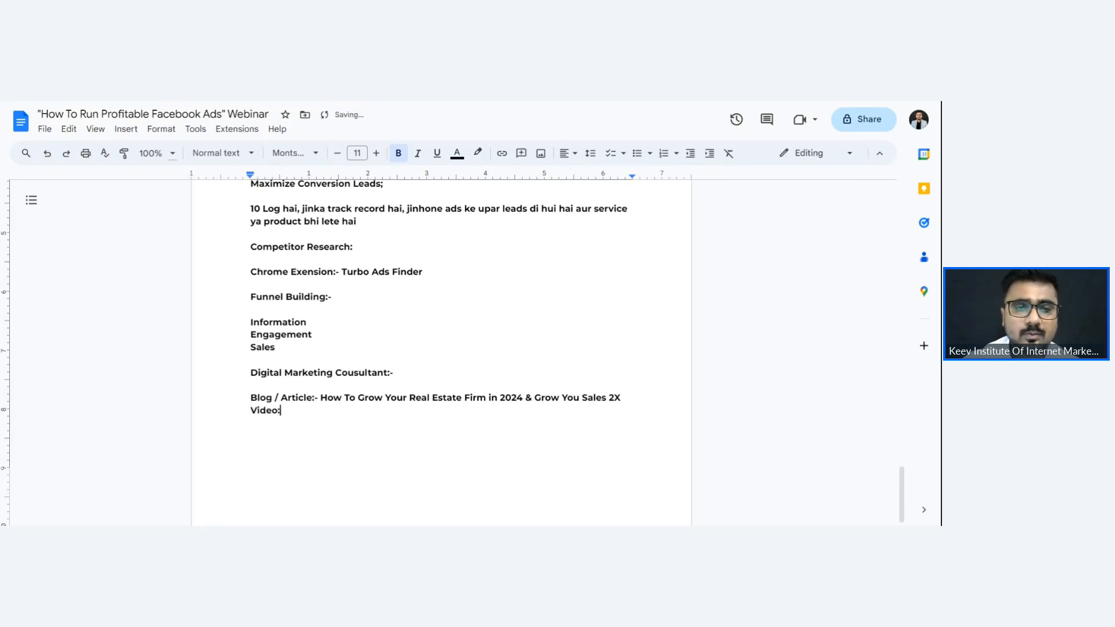
key(Return)
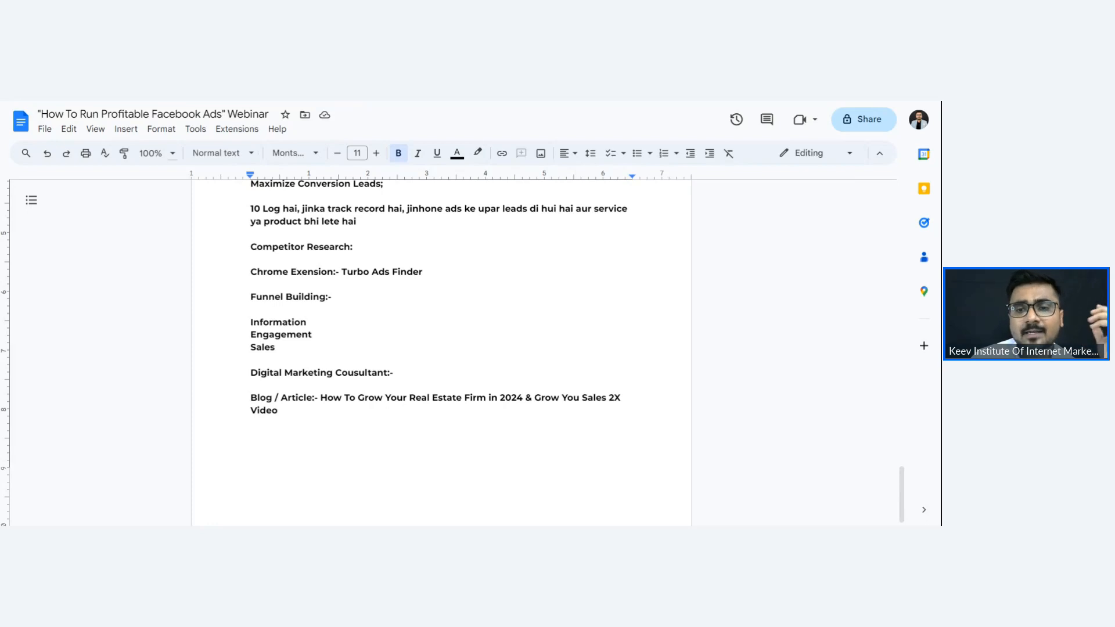
- Append "(Pixel Code)" to the end of the Blog / Article line
click(622, 397)
text(()
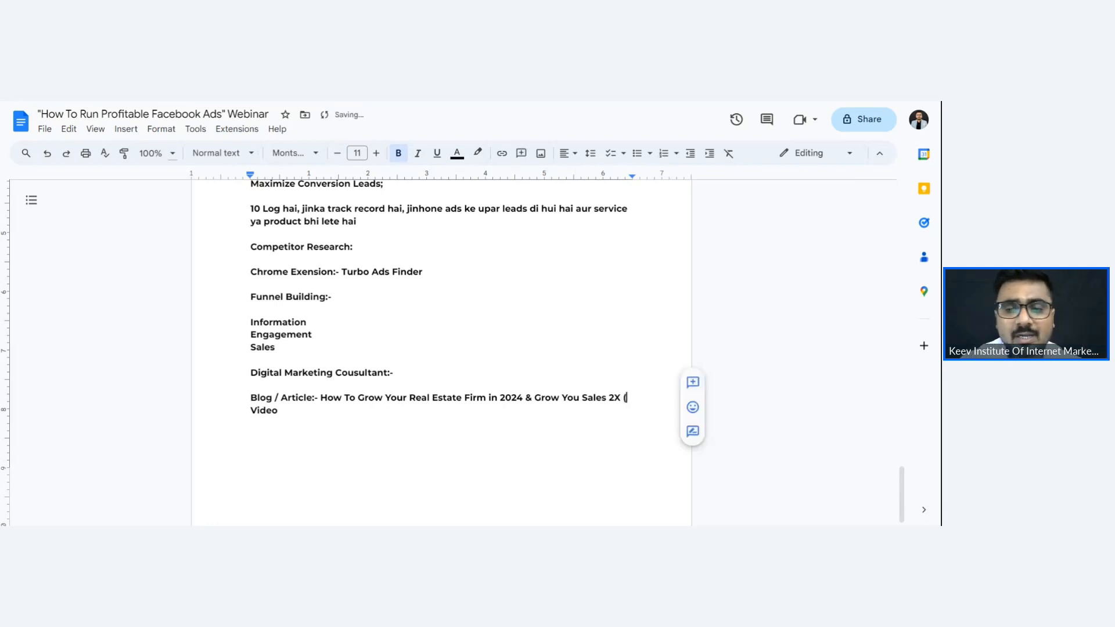
text(Pixel )
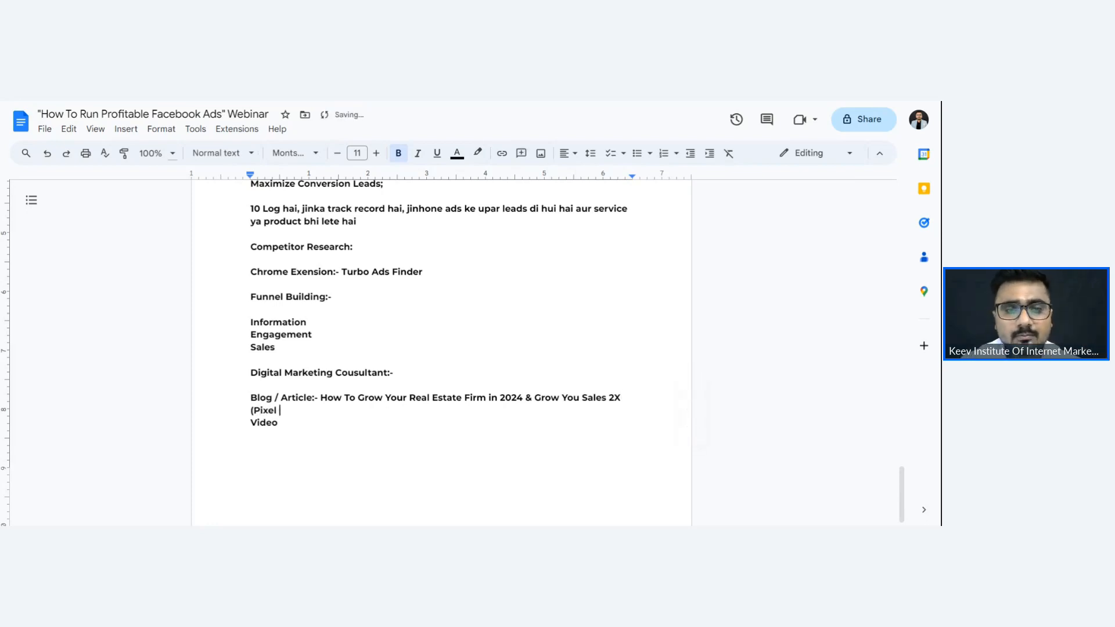
text(Code_))
key(BackSpace)
key(BackSpace)
text())
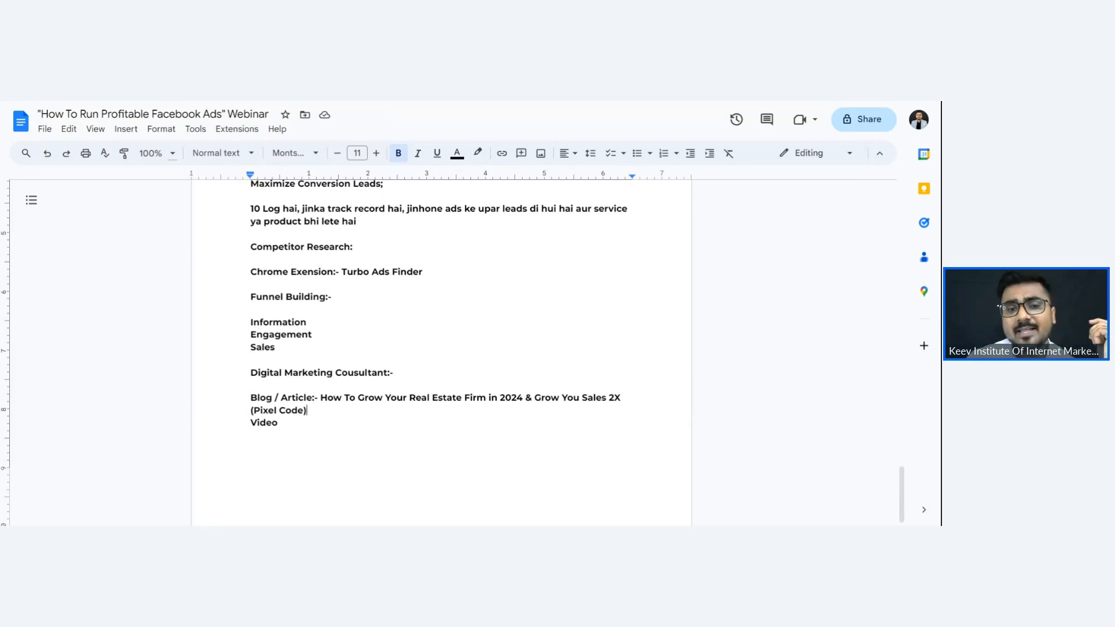
- Extend the Video line to read "Video:- 1 Minute", removing the empty line below it
click(252, 435)
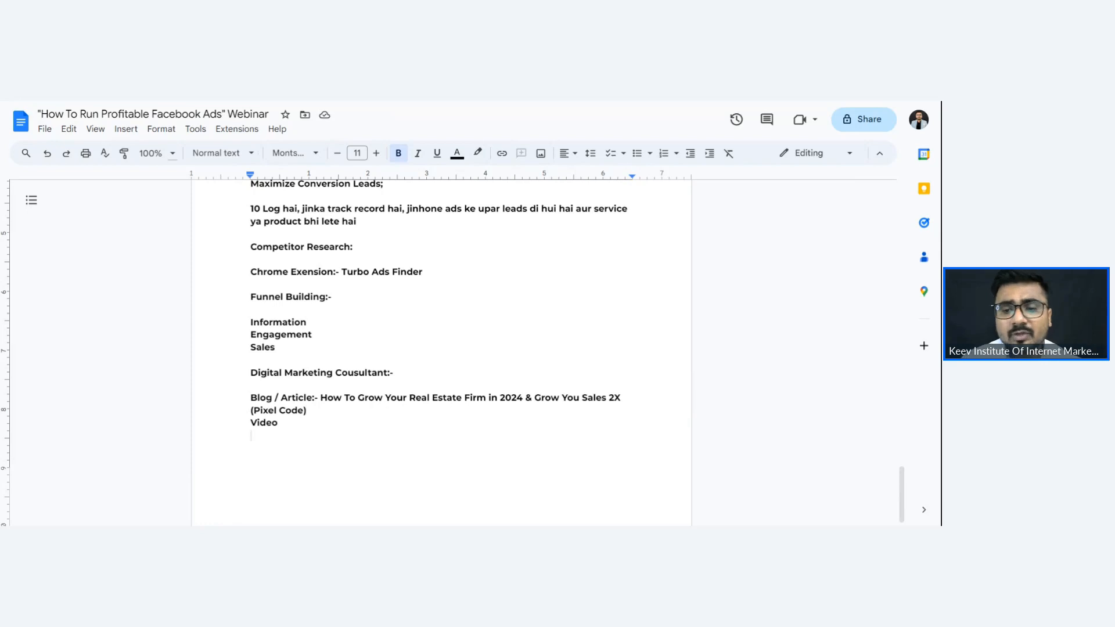
key(BackSpace)
text(:- )
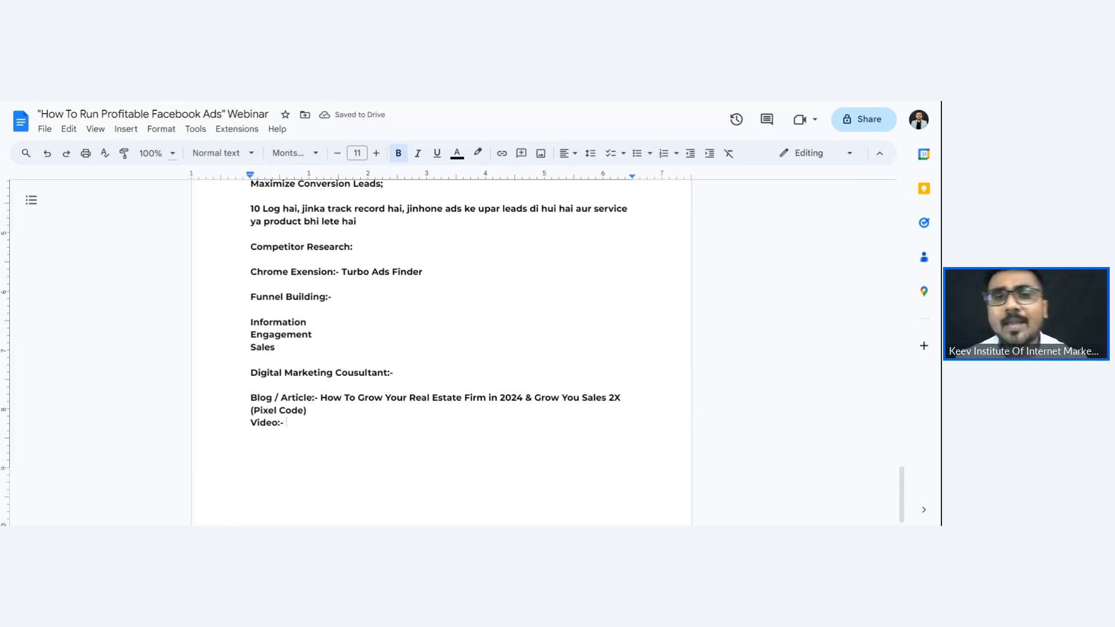
text(1 ml)
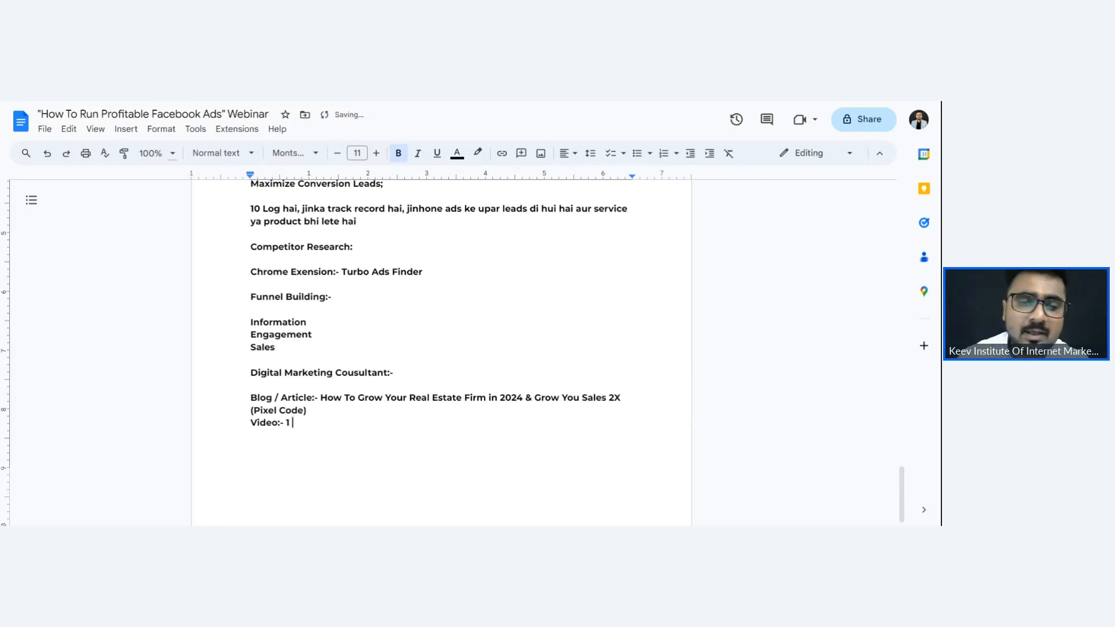
key(BackSpace)
key(BackSpace)
text(Minute)
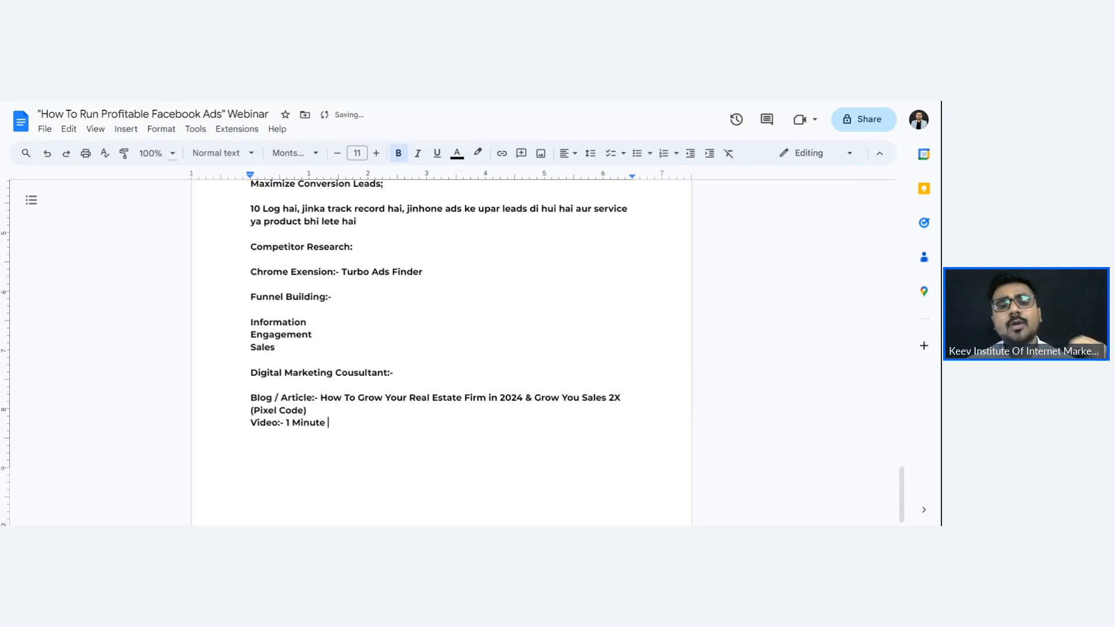
- Add the view percentages "(25%, 50% , 75 95% 100%" after "1 Minute" on the Video line
text( ()
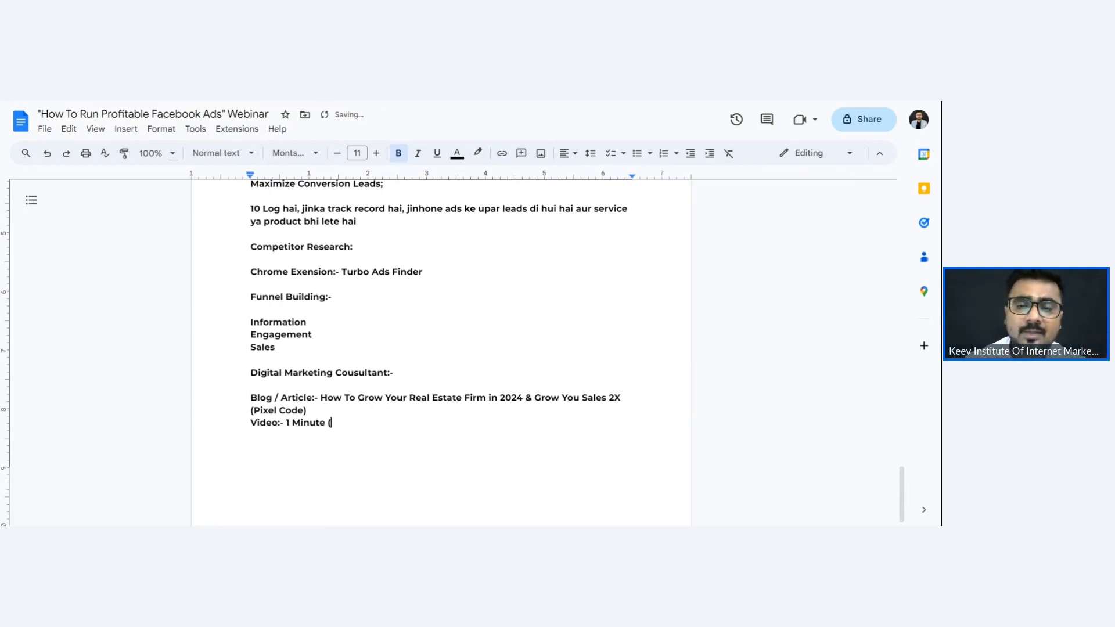
text(25%, 50)
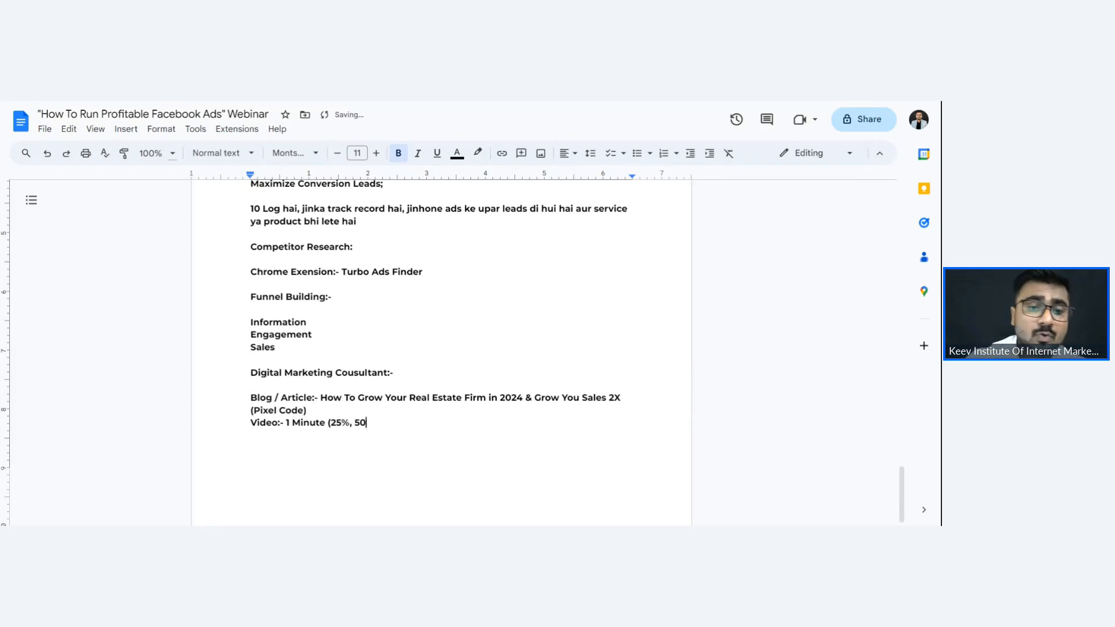
text(&)
key(BackSpace)
text(% , 75 )
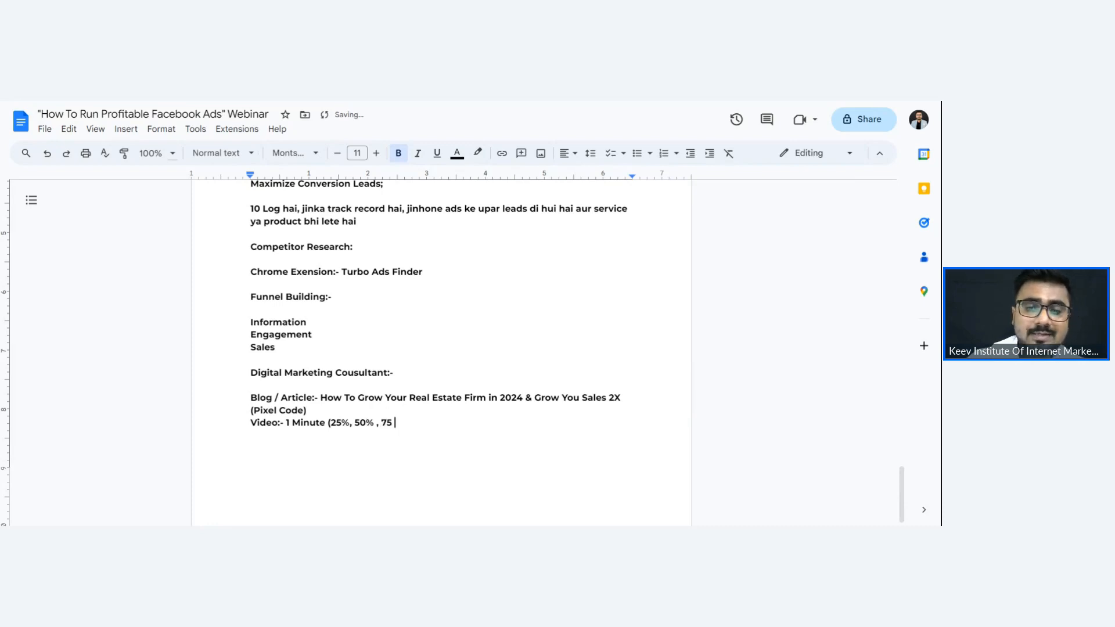
text(95% 100%)
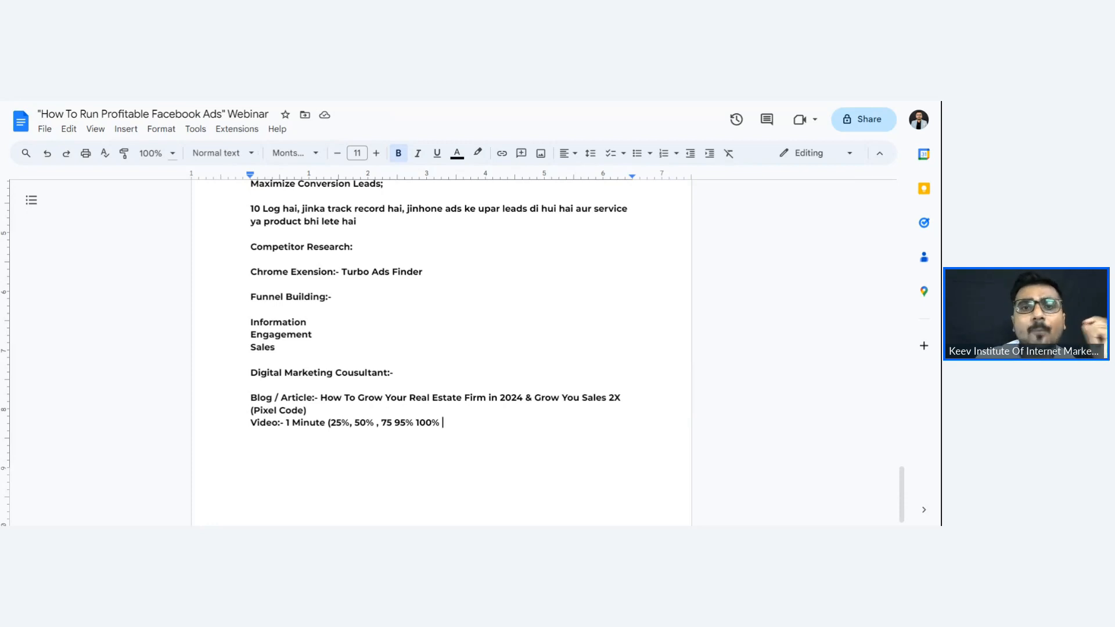
- Below the Video line, leave a blank line, add "Engagement:- Free Ebook or Any Kind of Lead Magnet" and start a new line
drag(321, 398, 623, 398)
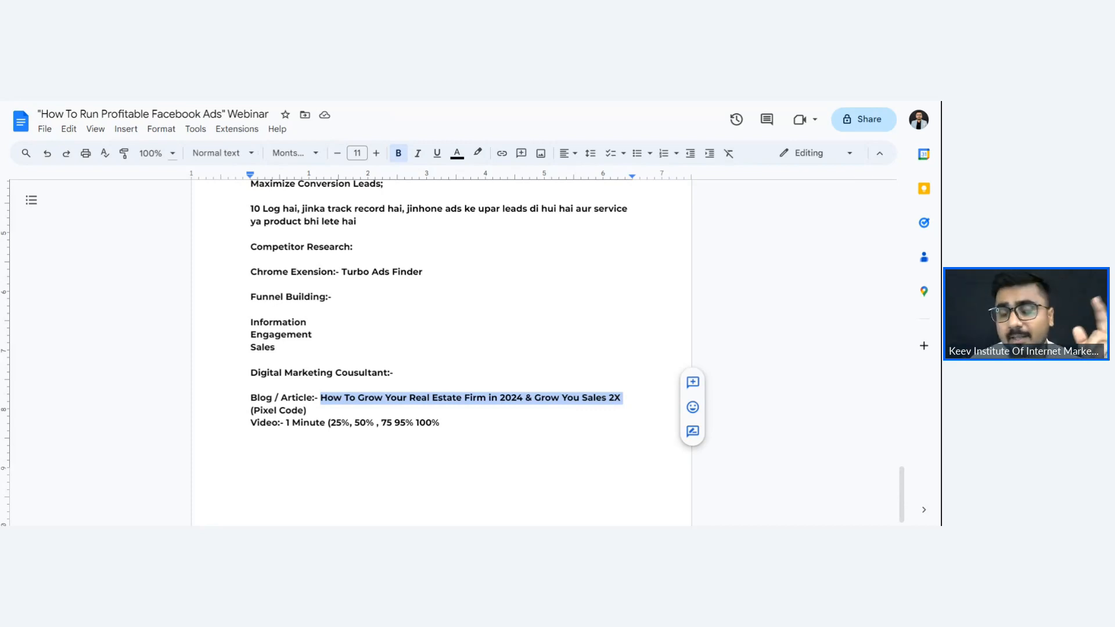
click(442, 422)
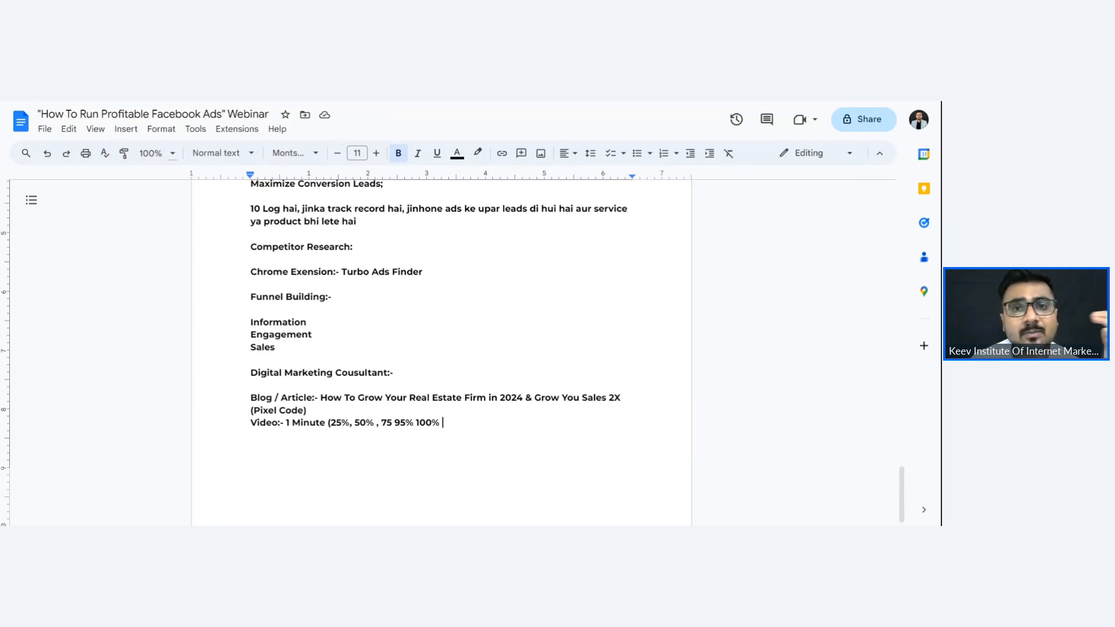
key(Return)
key(Return)
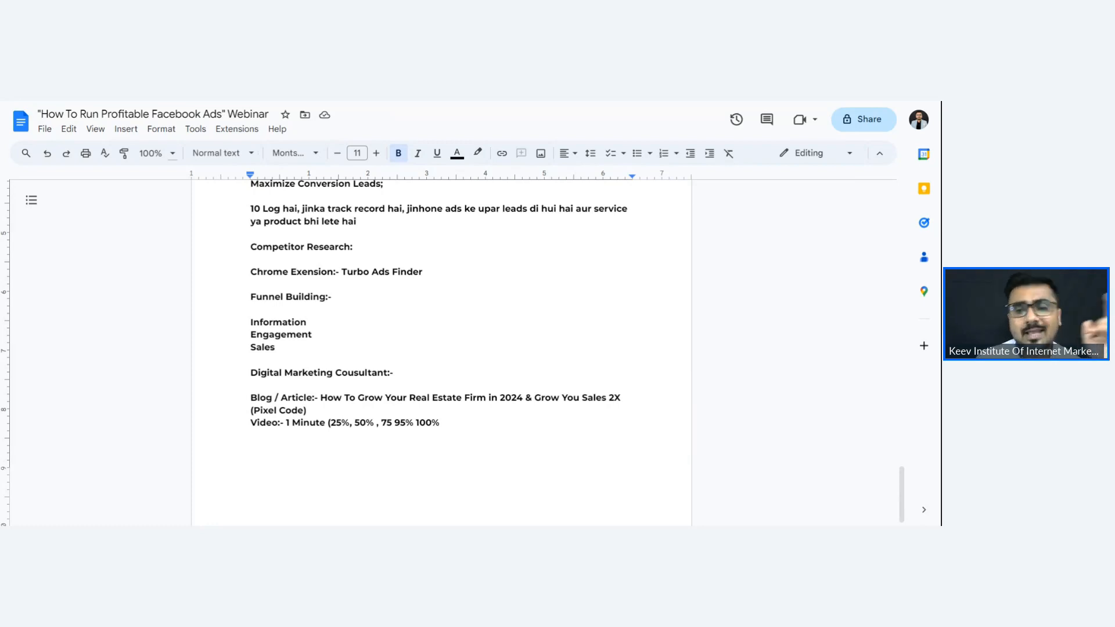
text(Engagemnet)
key(BackSpace)
key(BackSpace)
key(BackSpace)
text(ent:- )
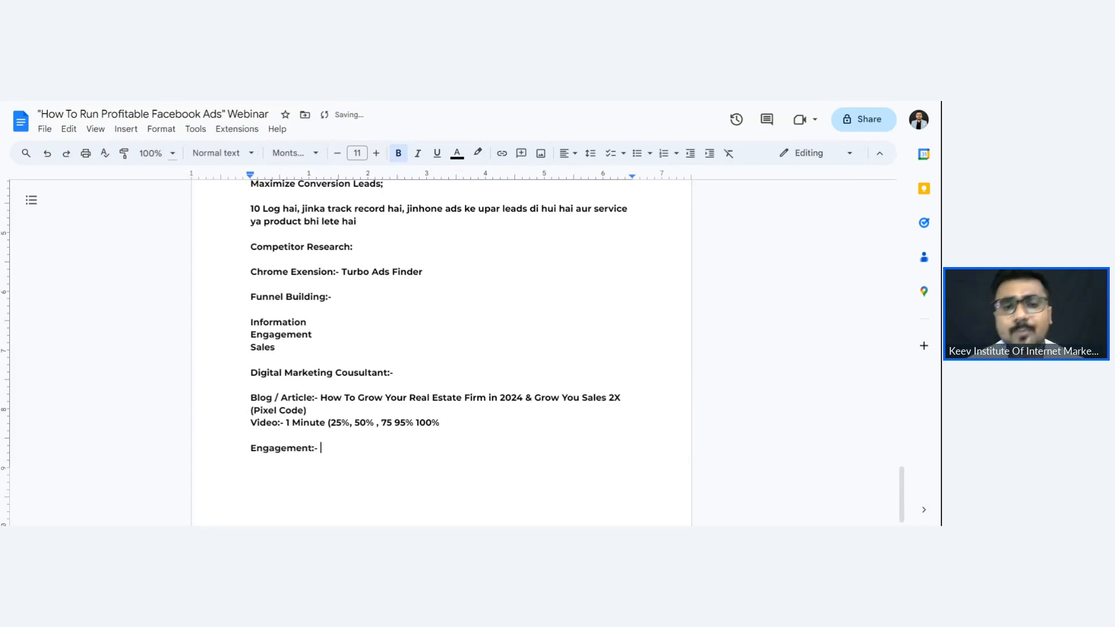
text(Free Ebook or Any Kind of Lead Magnet)
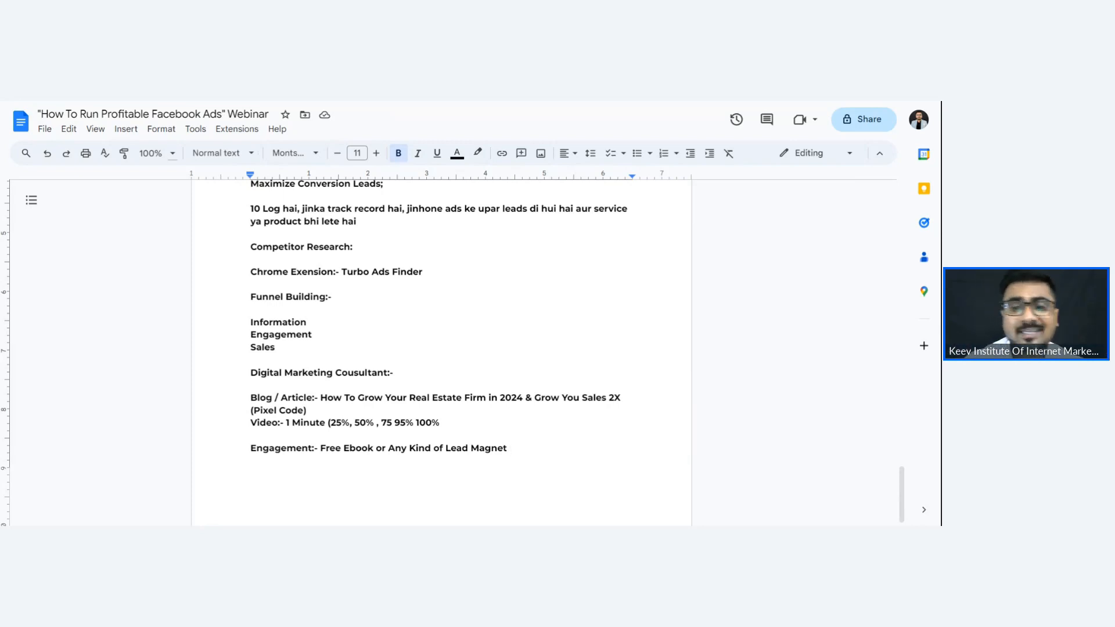
key(Return)
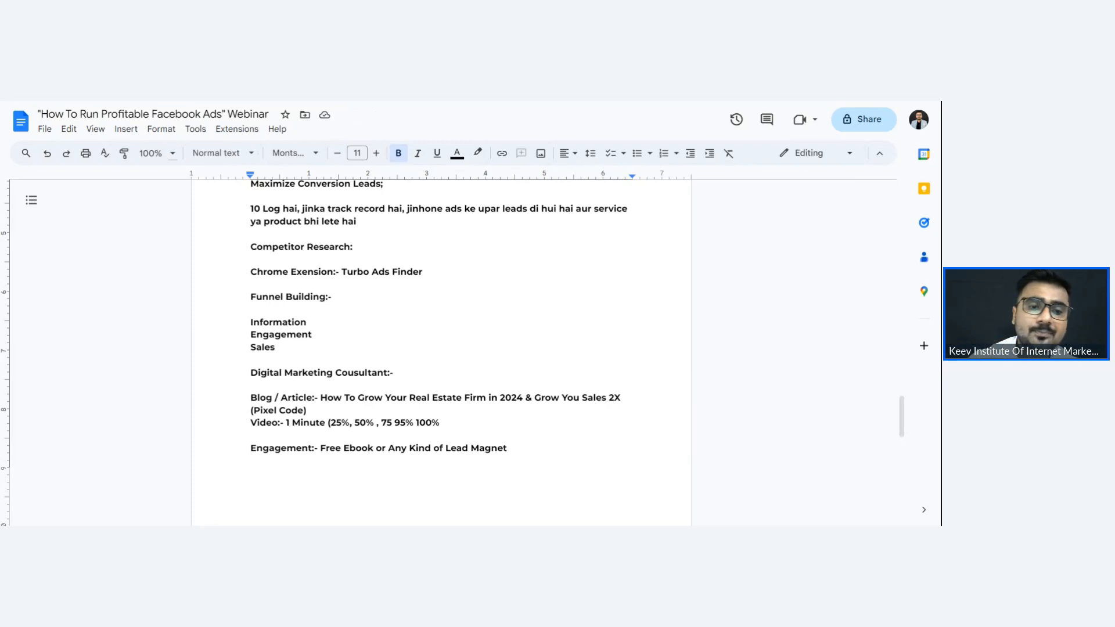
- Write "Information vale stage ki tracked audience hai uske retarget" on the line below the Engagement entry
text(Info)
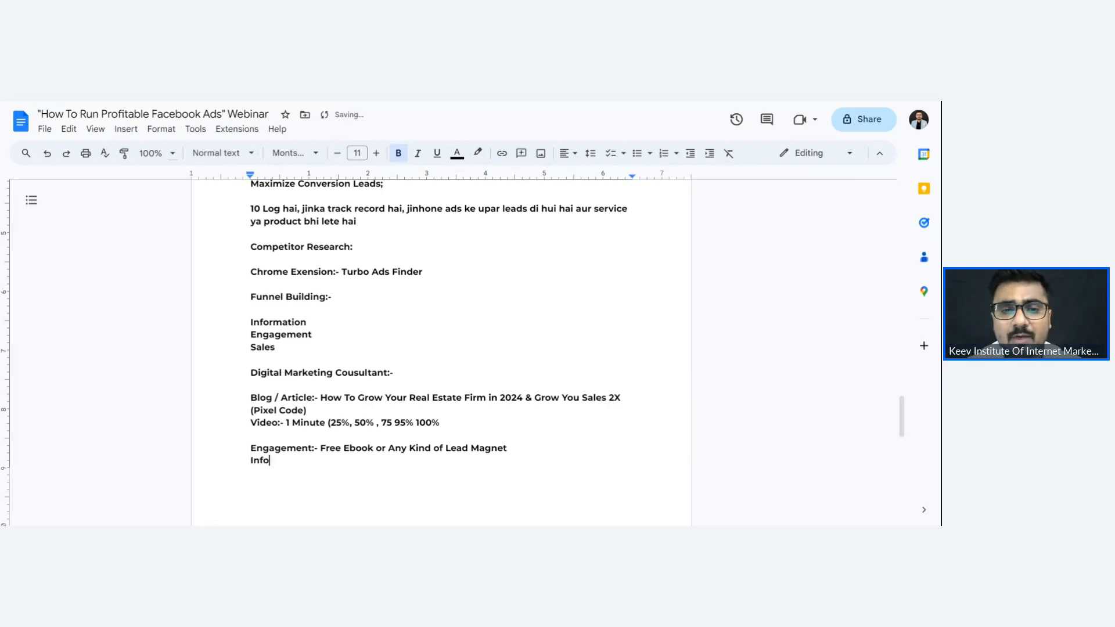
text(rmation va)
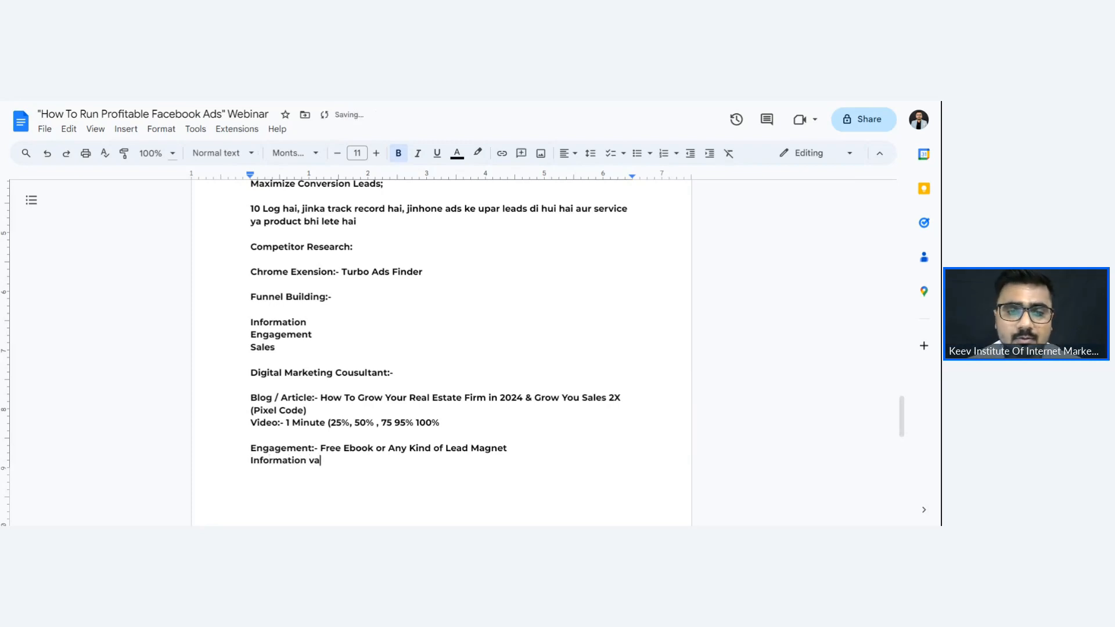
text(le stage kui)
key(BackSpace)
key(BackSpace)
text(i )
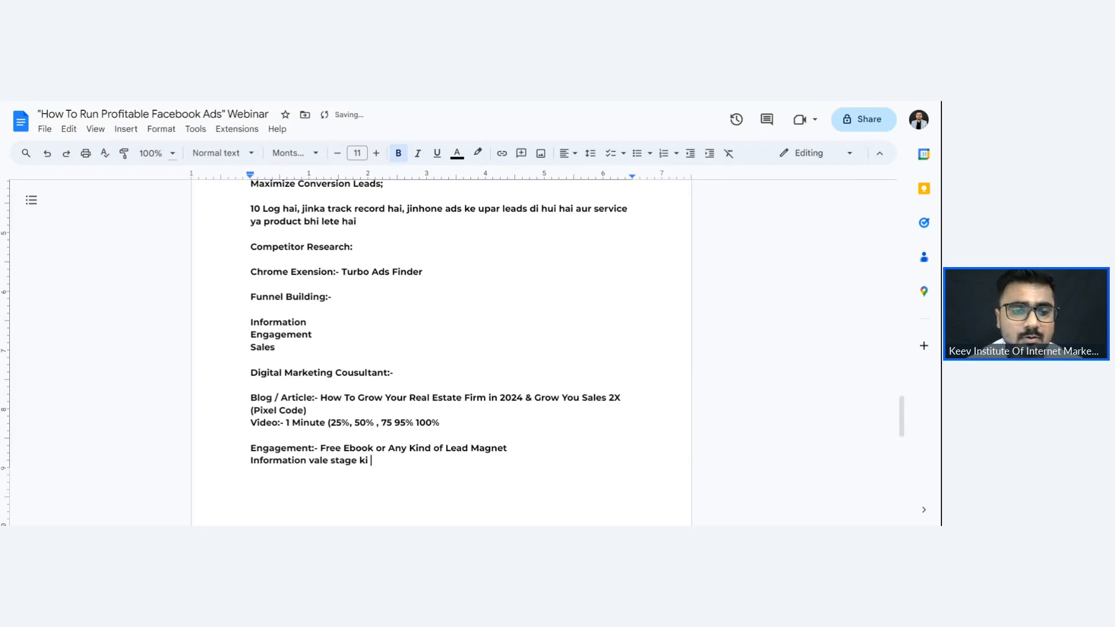
text(tracked au)
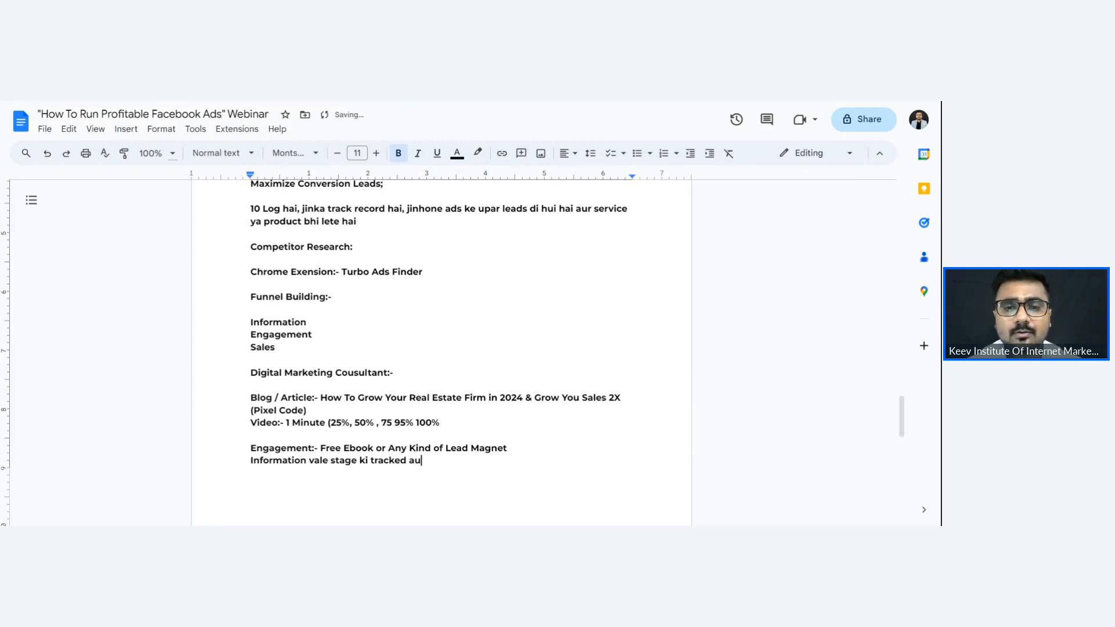
text(dience hai uske)
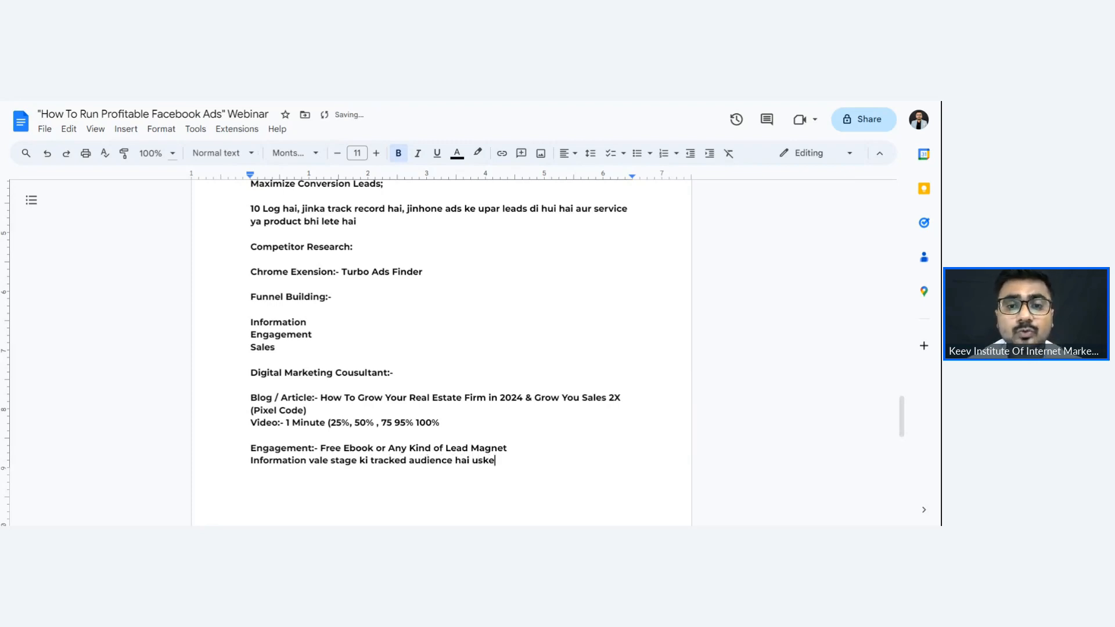
text( retarget)
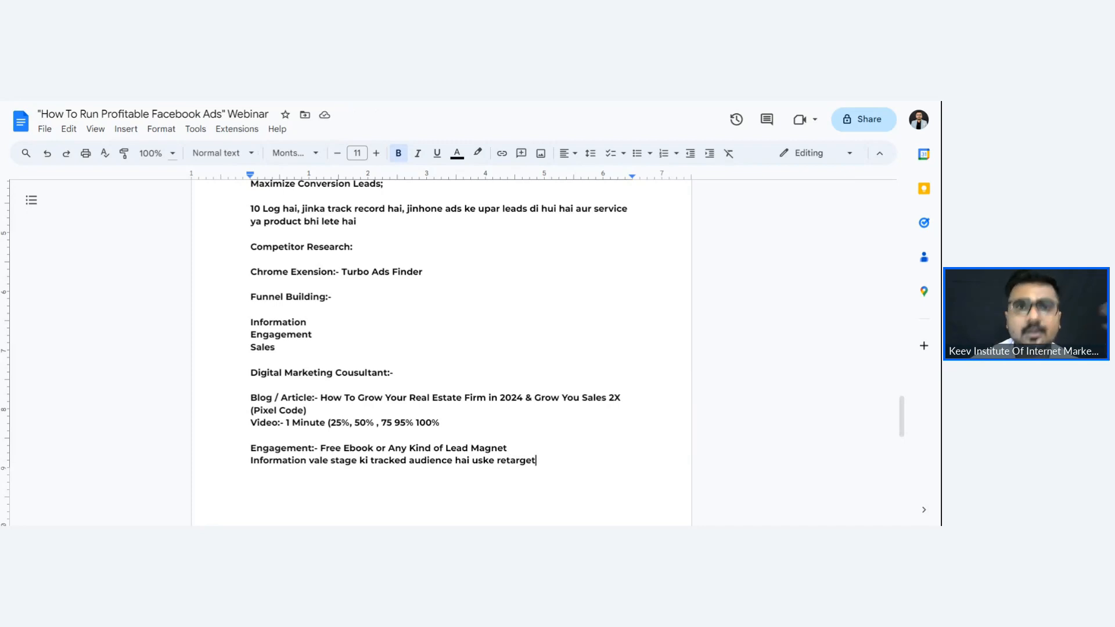
- Leave a blank line below the retargeting sentence and write "60% / 100%"
key(Return)
key(Return)
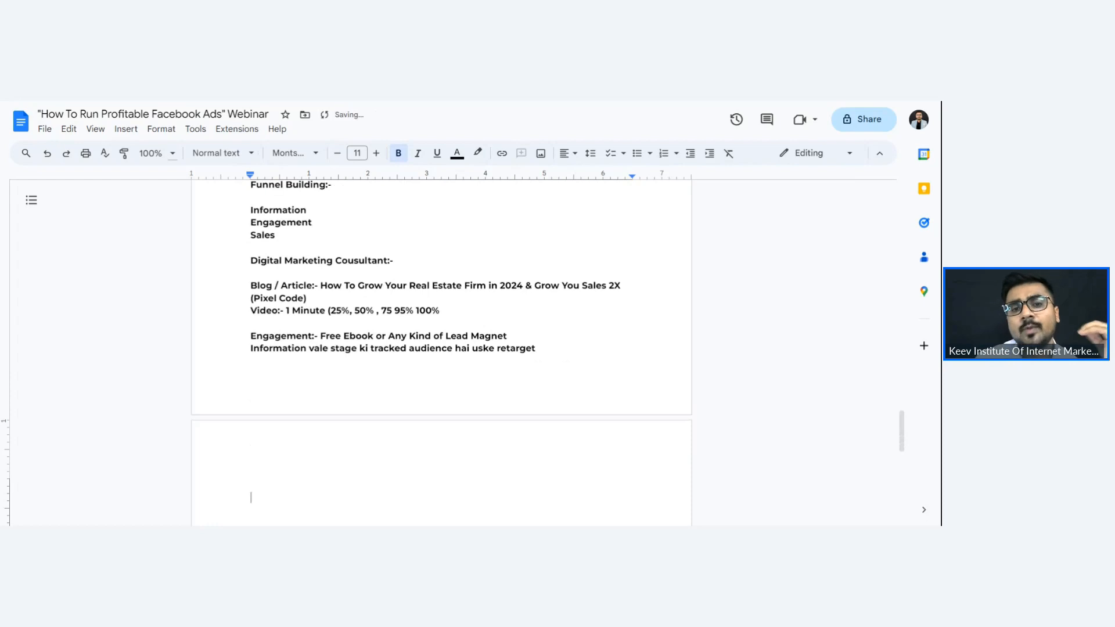
scroll(441, 353, up, 1)
scroll(441, 353, down, 2)
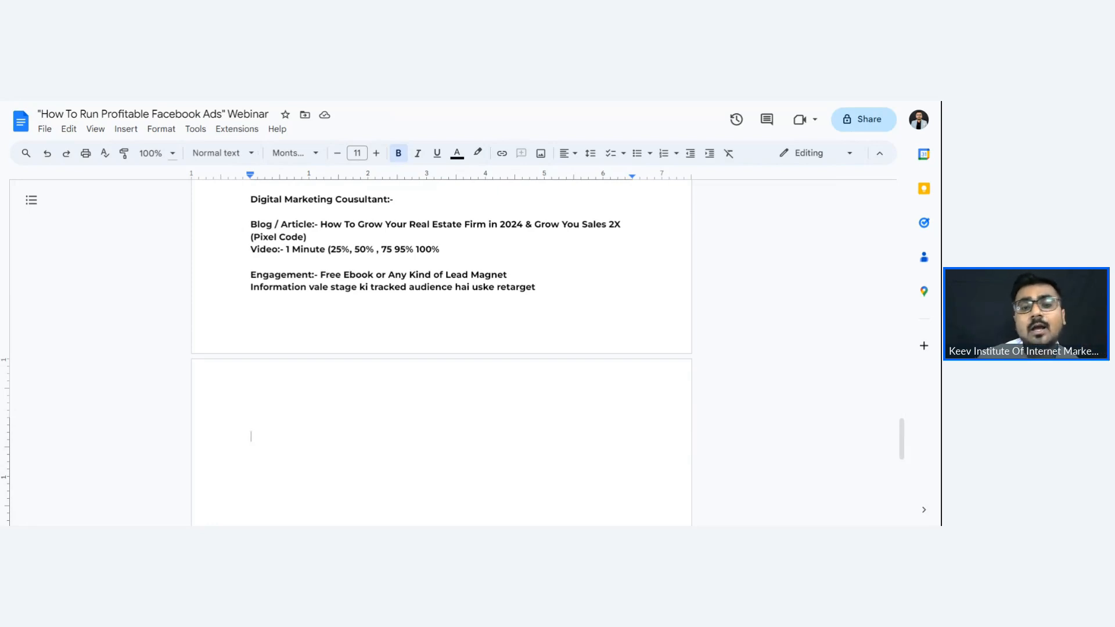
text(10)
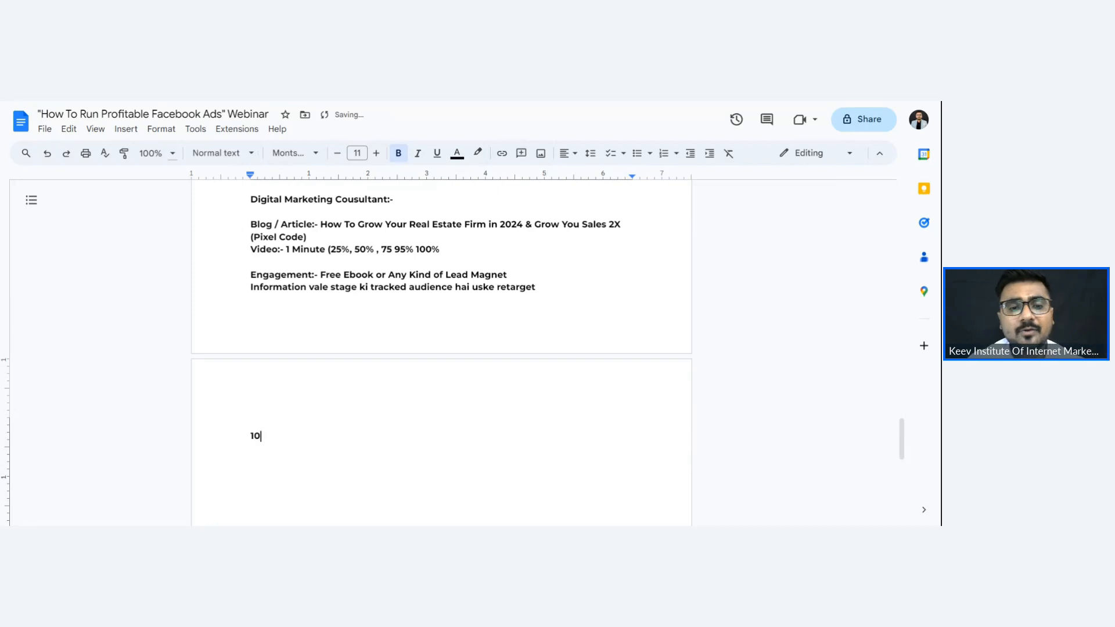
text(0%)
key(Left)
key(Left)
key(Left)
key(Left)
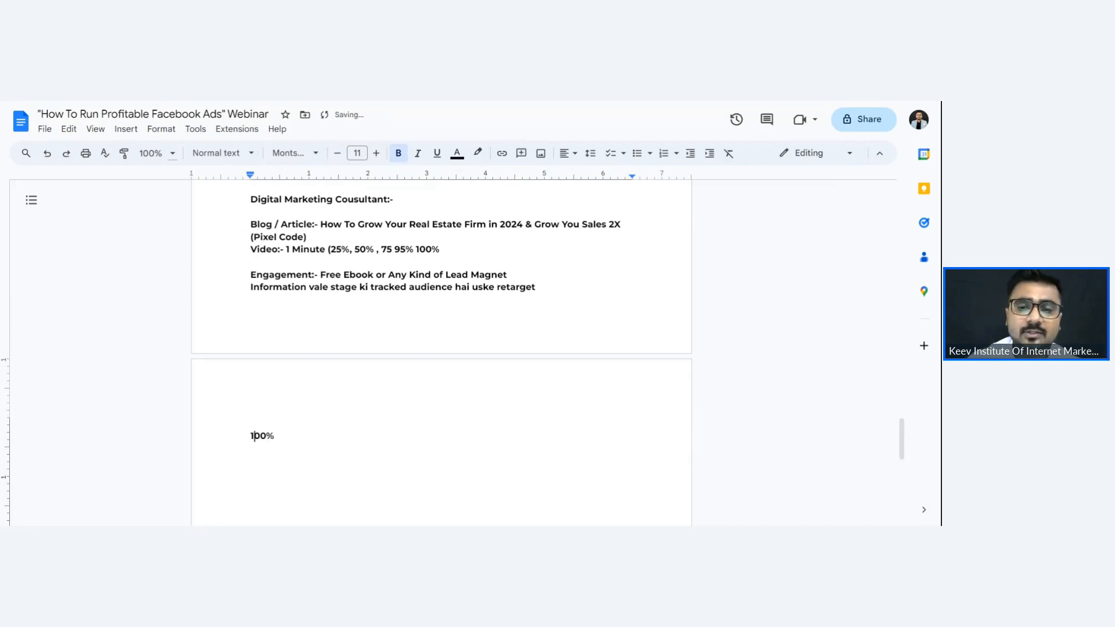
text(60%)
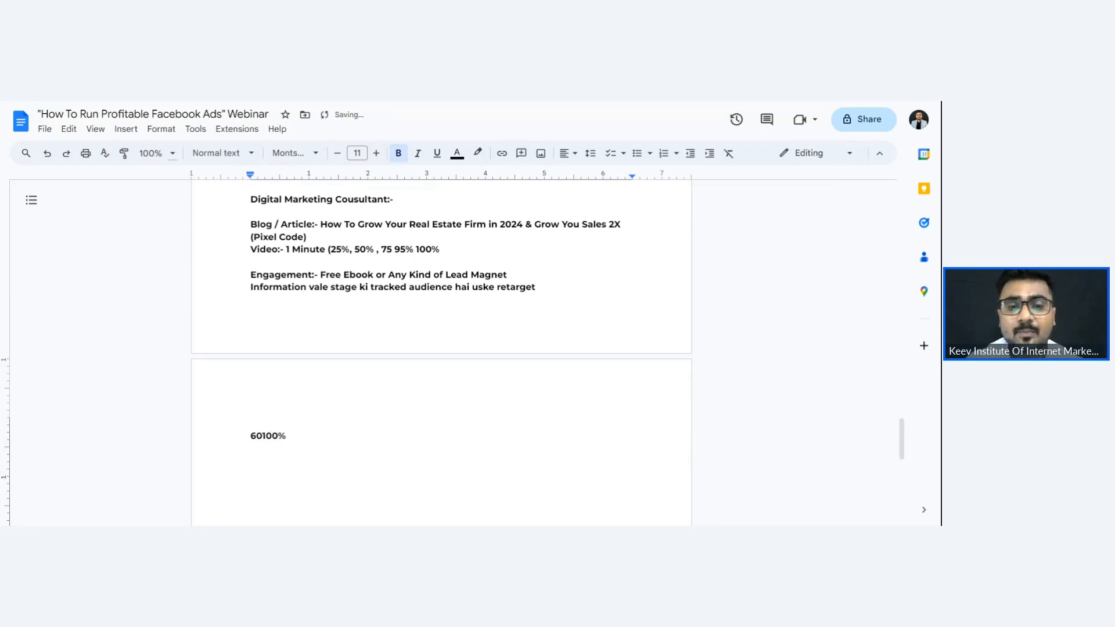
text( /)
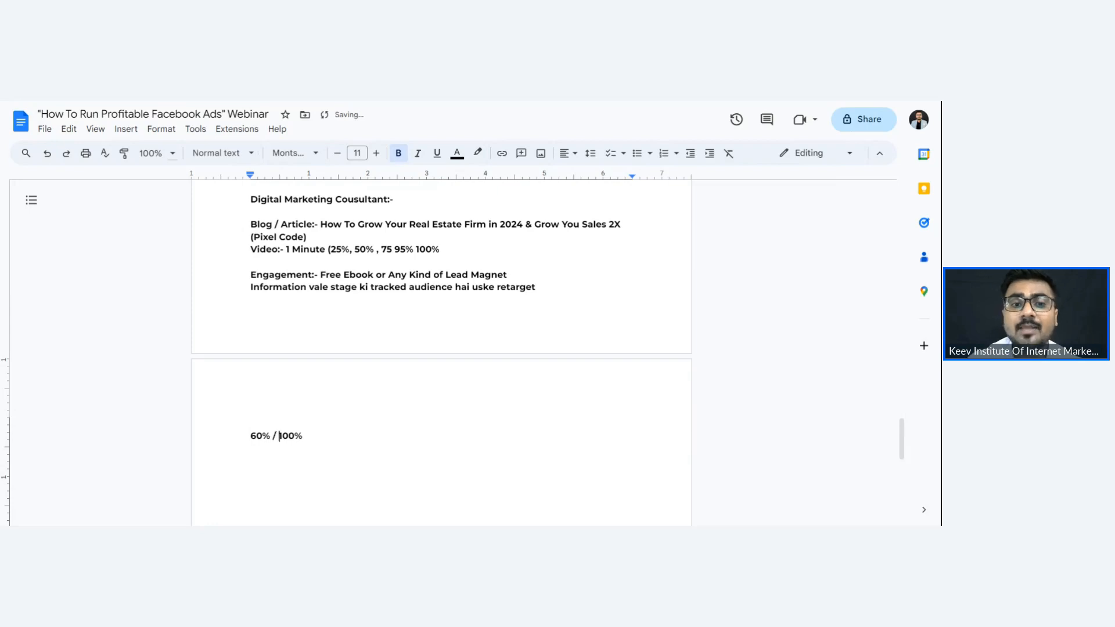
- Leave two blank lines below "60% / 100%" and add the entry "Sales:- Offer Create (Promote)"
key(Down)
key(Return)
key(Return)
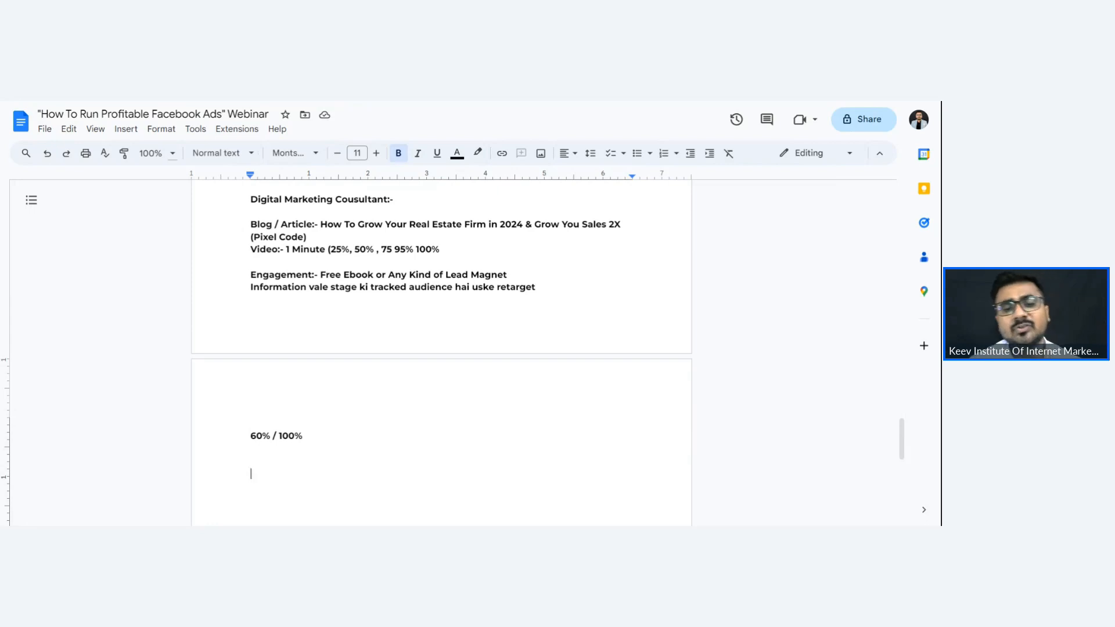
text(Sales:- Offer Create (Promote))
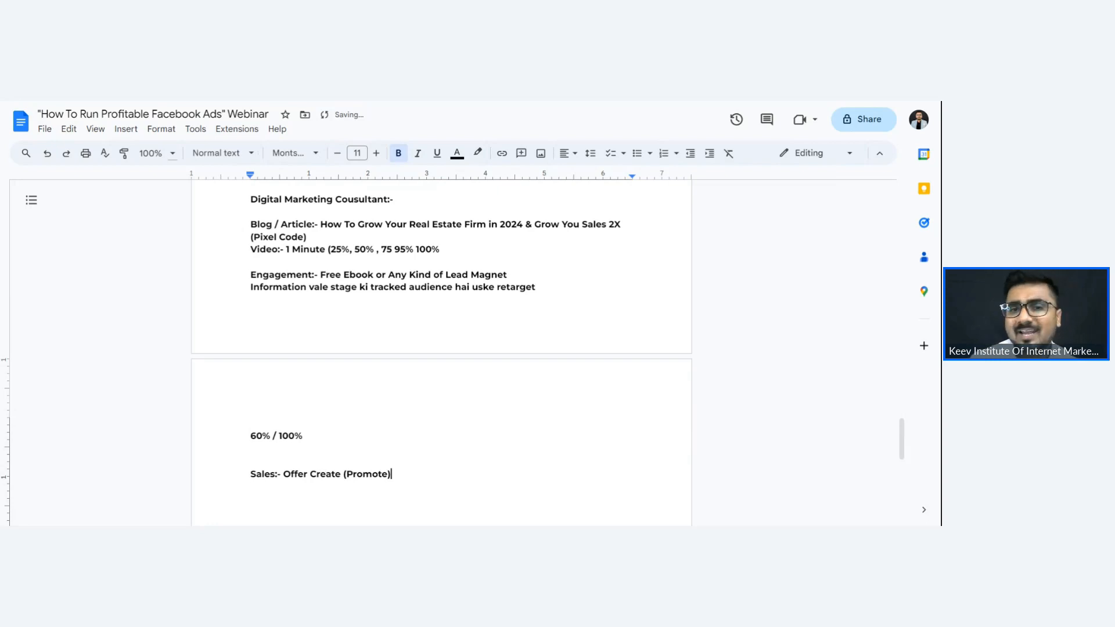
- Insert the line "Objective: Traffic" directly below "(Pixel Code)" in the Blog / Article entry
scroll(441, 349, up, 1)
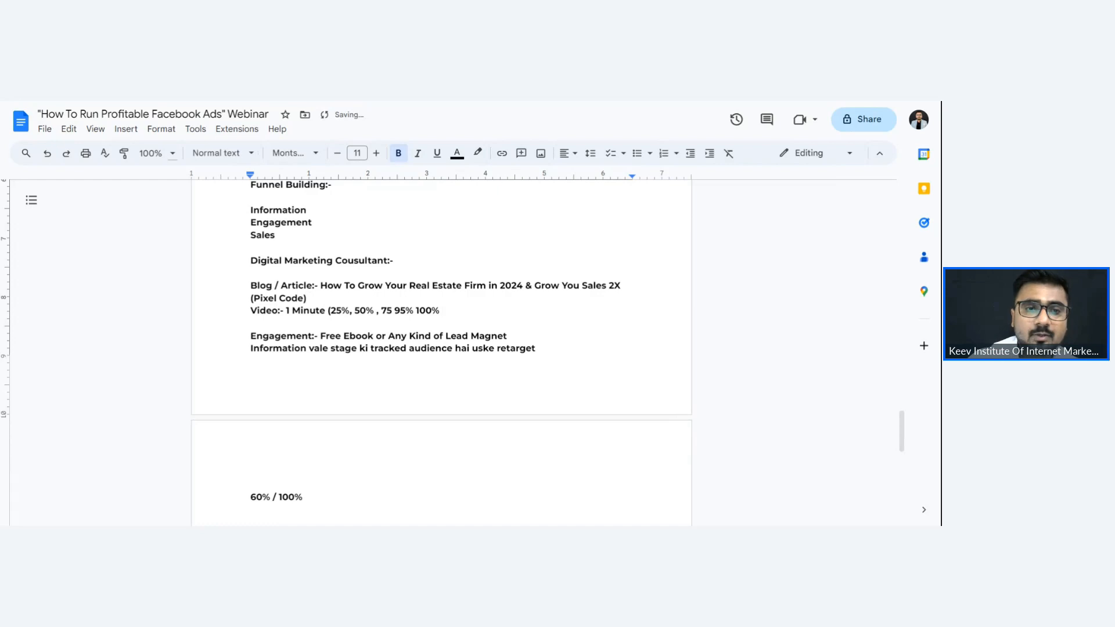
key(Return)
text(Objective: Traffic)
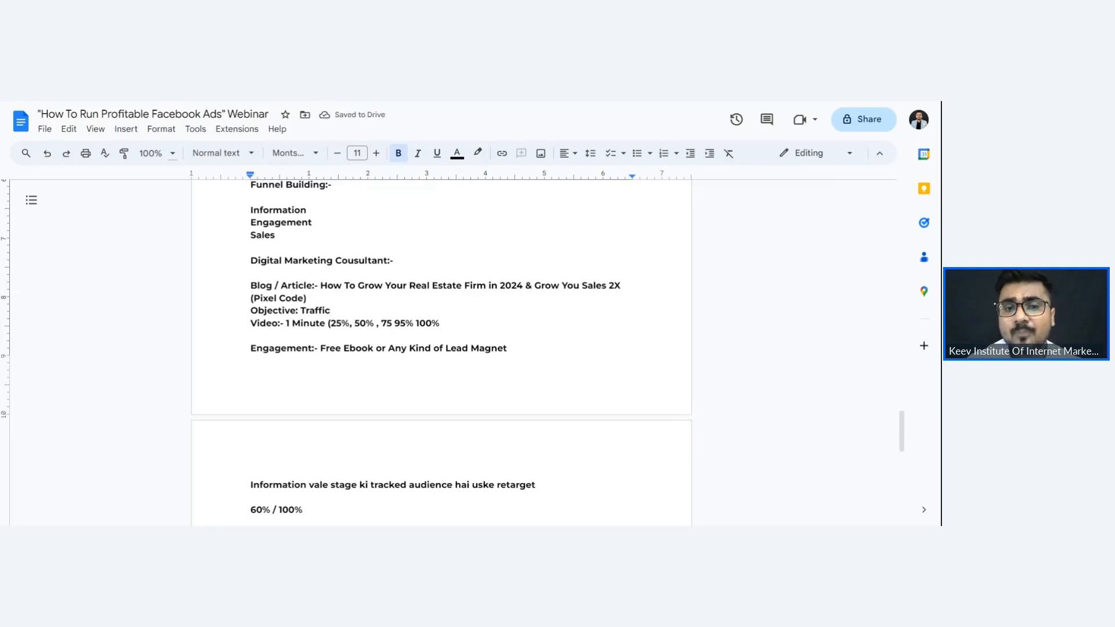
- Leave a blank line below the Video entry and add "Objective:- Video Views"
key(Return)
key(Return)
key(Up)
text(Ob)
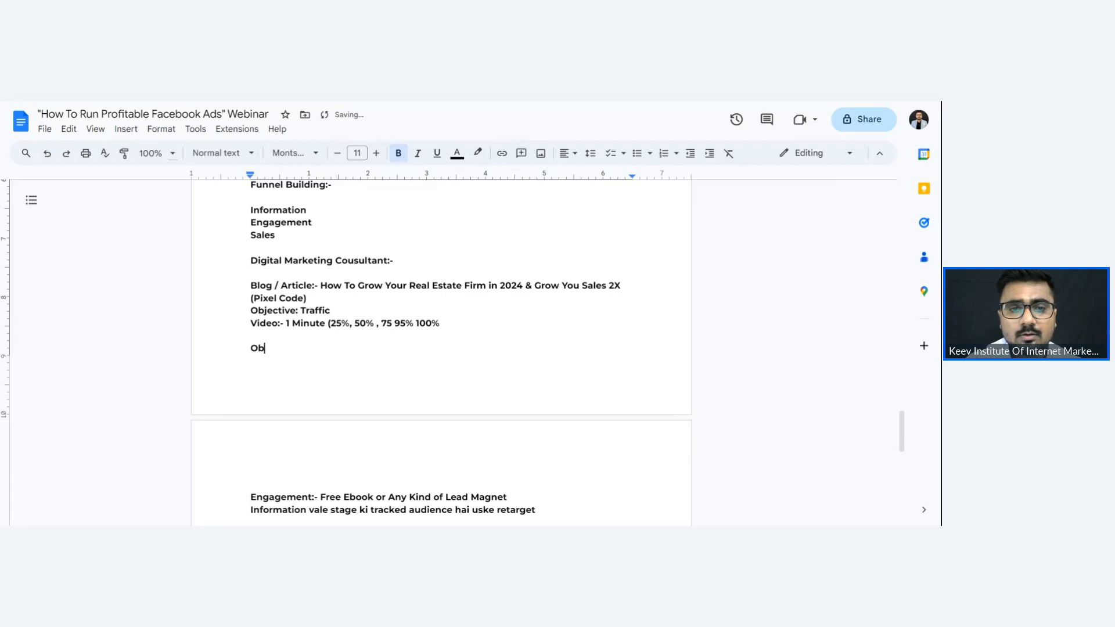
text(jective:- V)
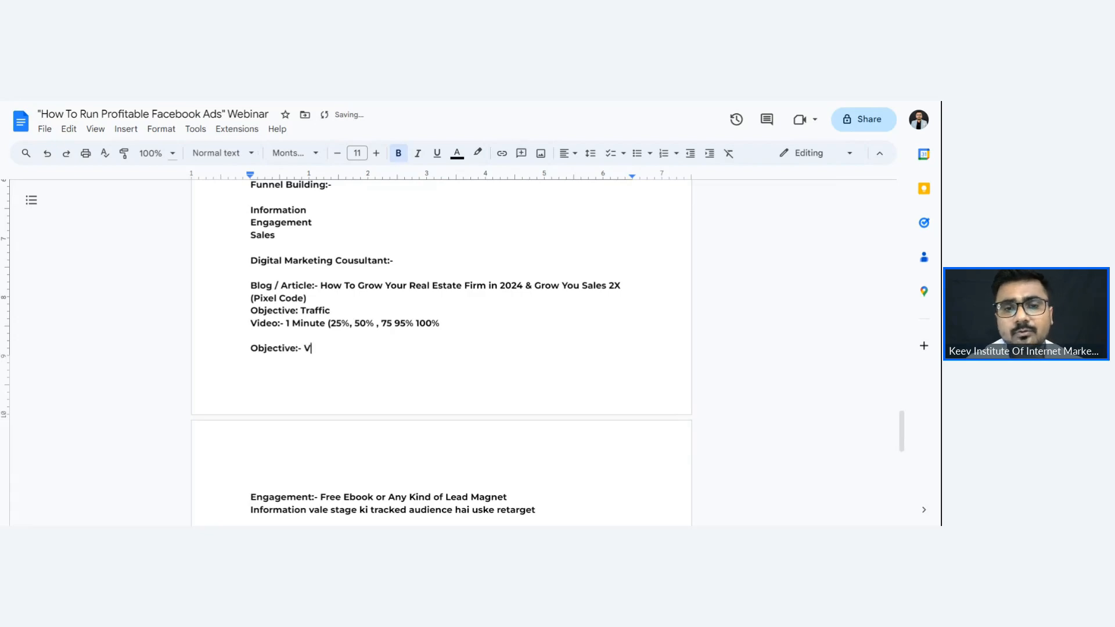
text(ideo Views)
- Leave a blank line below the Engagement entry's retargeting sentence and add "Objective: Leads / Sales (Conversions"
scroll(441, 353, down, 2)
click(537, 387)
key(Return)
key(Return)
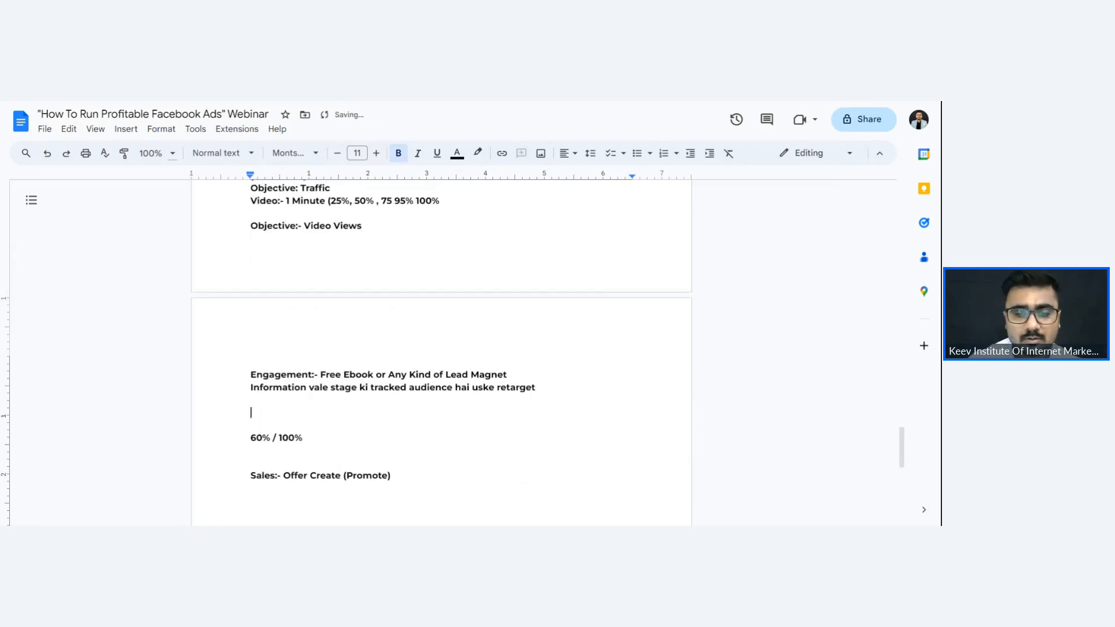
key(Return)
text(Objective: )
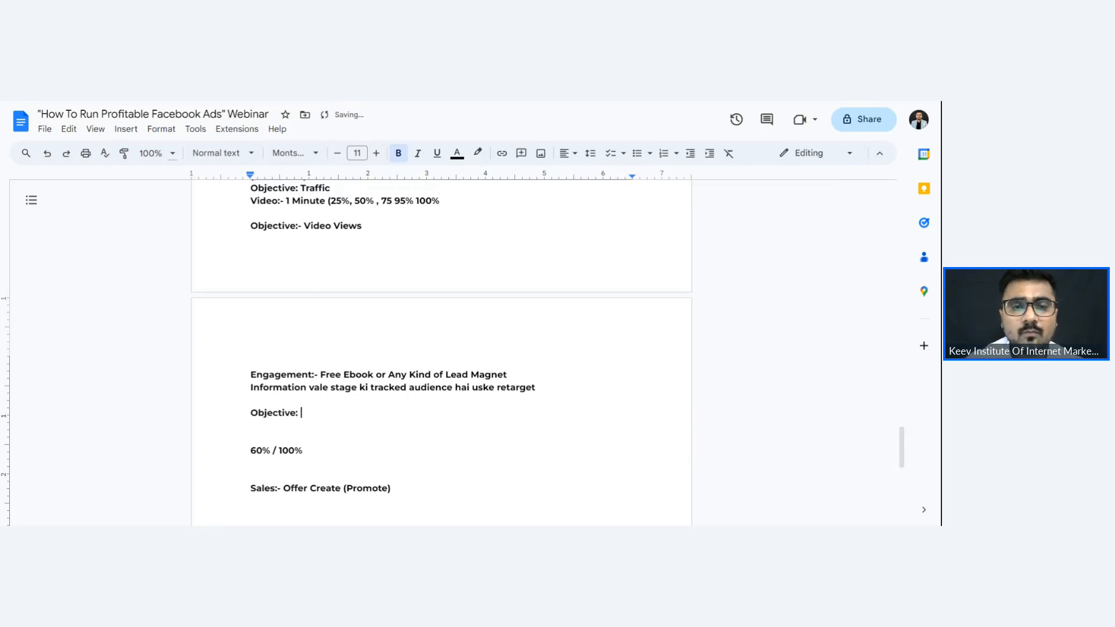
text(Leads )
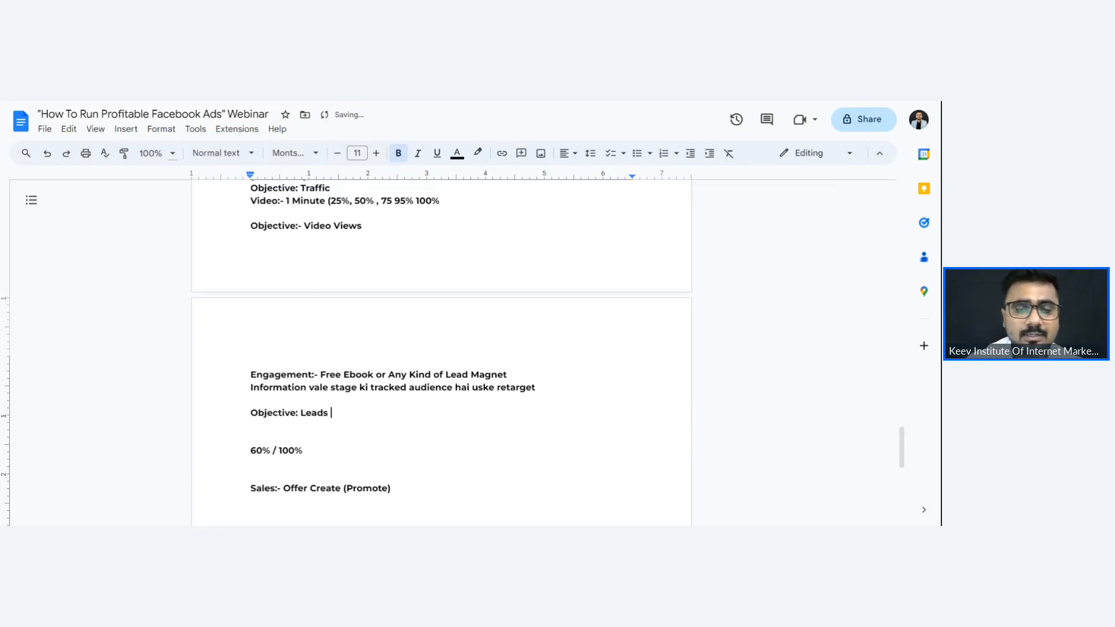
text(/ Sales)
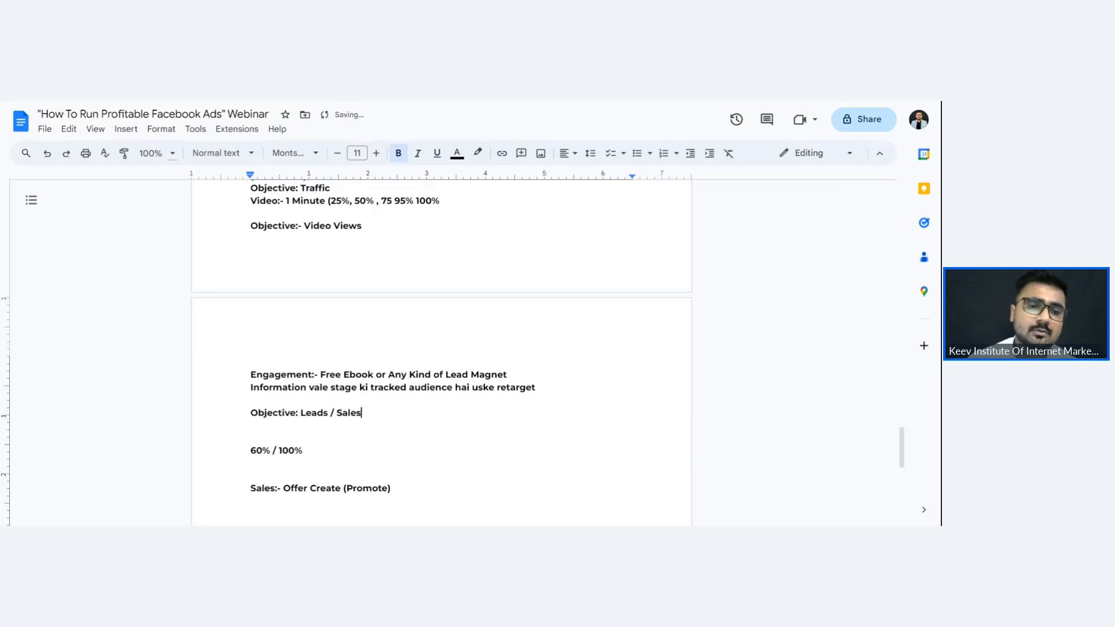
scroll(441, 348, down, 1)
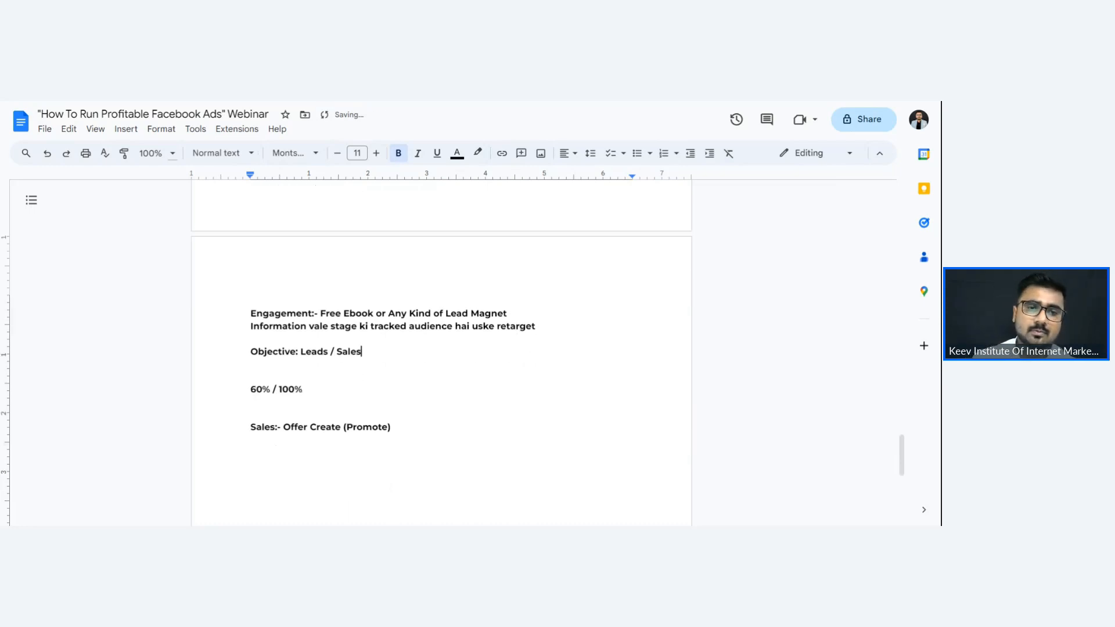
text(()
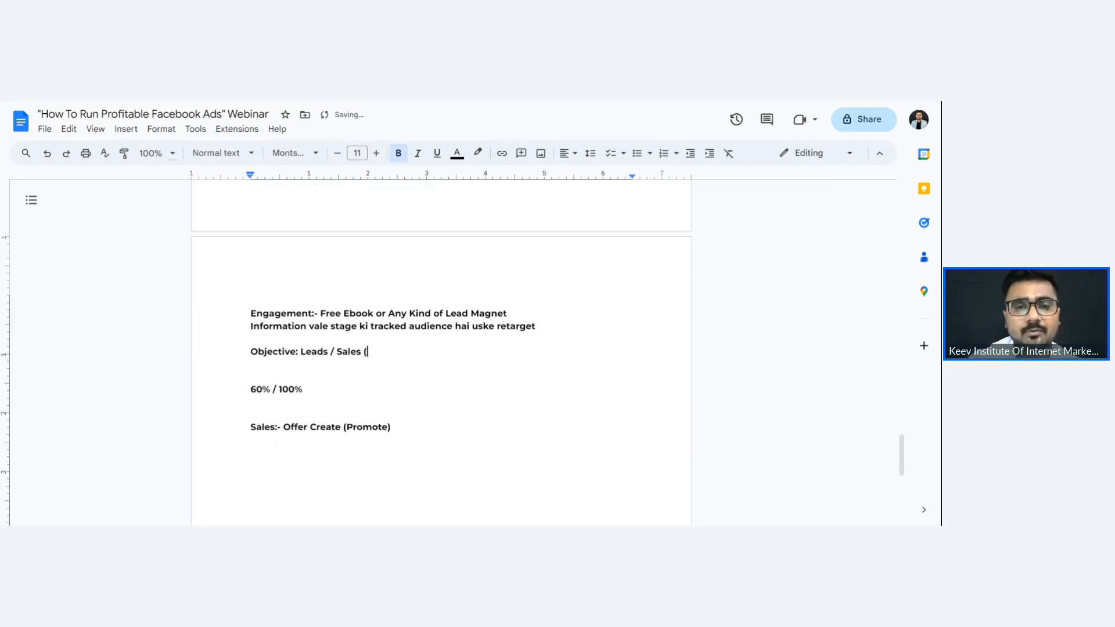
text(Conversions)
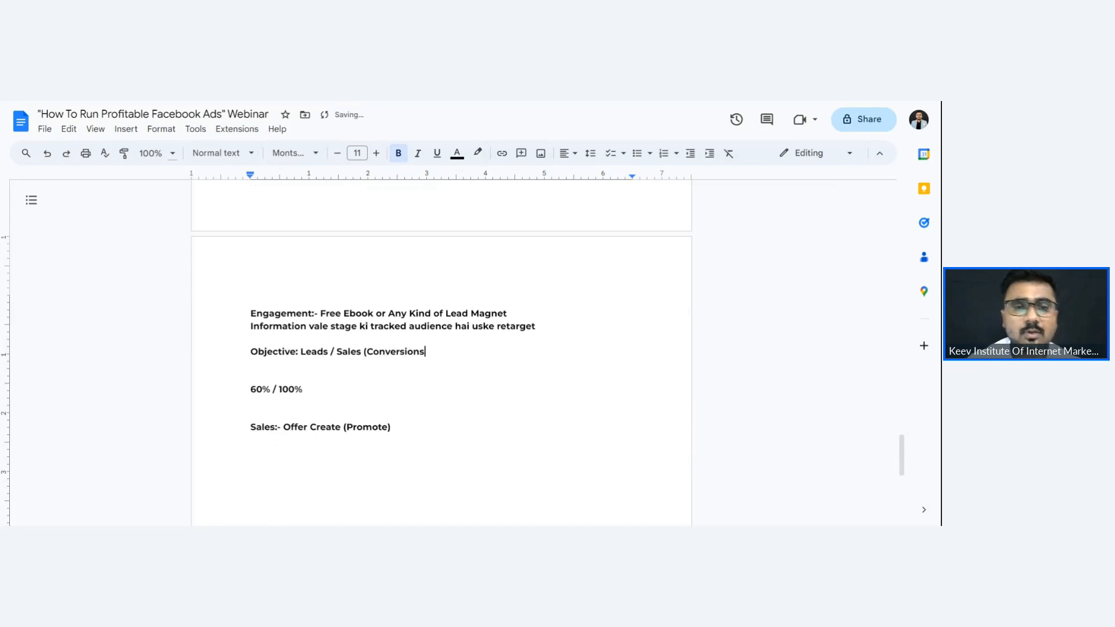
- Copy the objective text "Leads / Sales (Conversions" below the Sales entry after a blank line, and start a new line
click(392, 427)
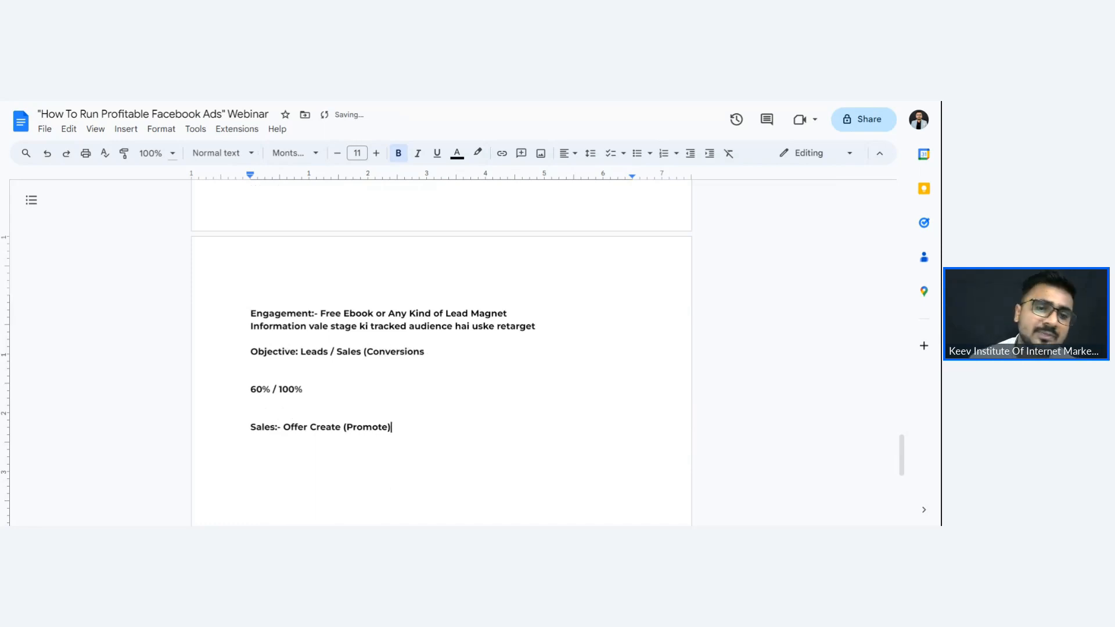
key(Return)
key(Return)
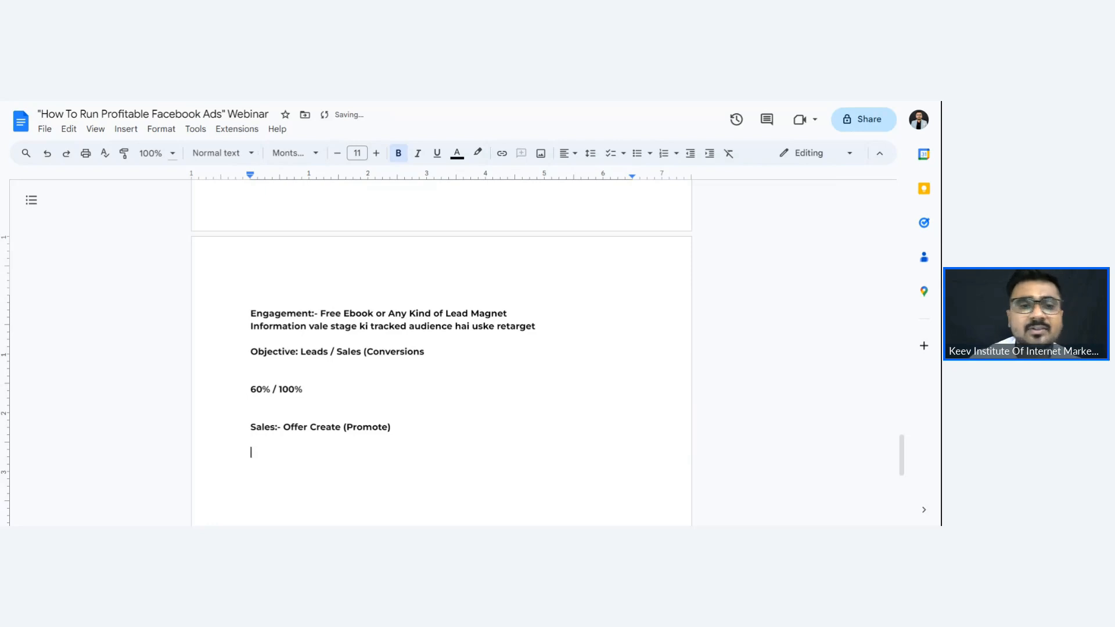
drag(301, 352, 428, 351)
click(252, 452)
text(Leads / Sales (Conversions)
key(Return)
- Review the webinar notes from the job profile targeting and lead conversion sections through the funnel stages and their objectives
scroll(441, 348, down, 1)
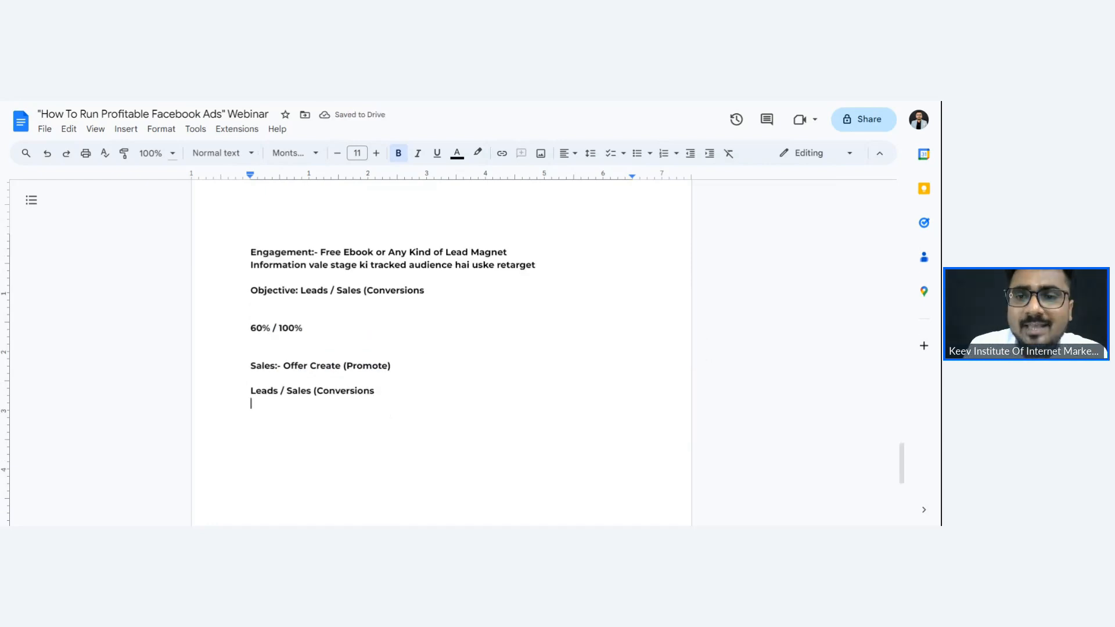
scroll(442, 349, down, 2)
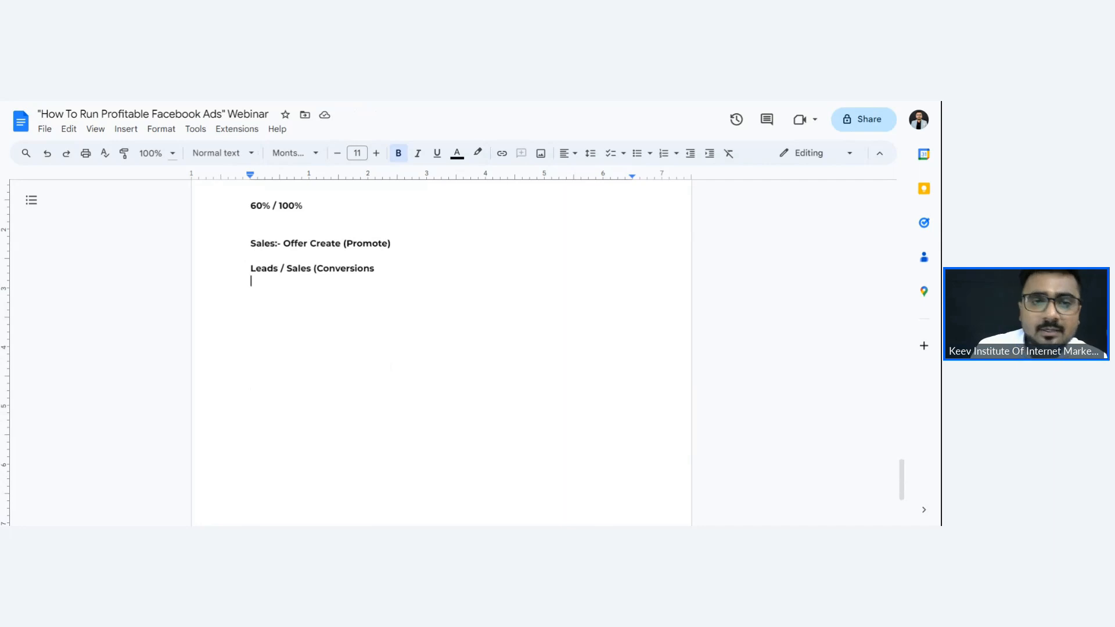
scroll(441, 348, up, 10)
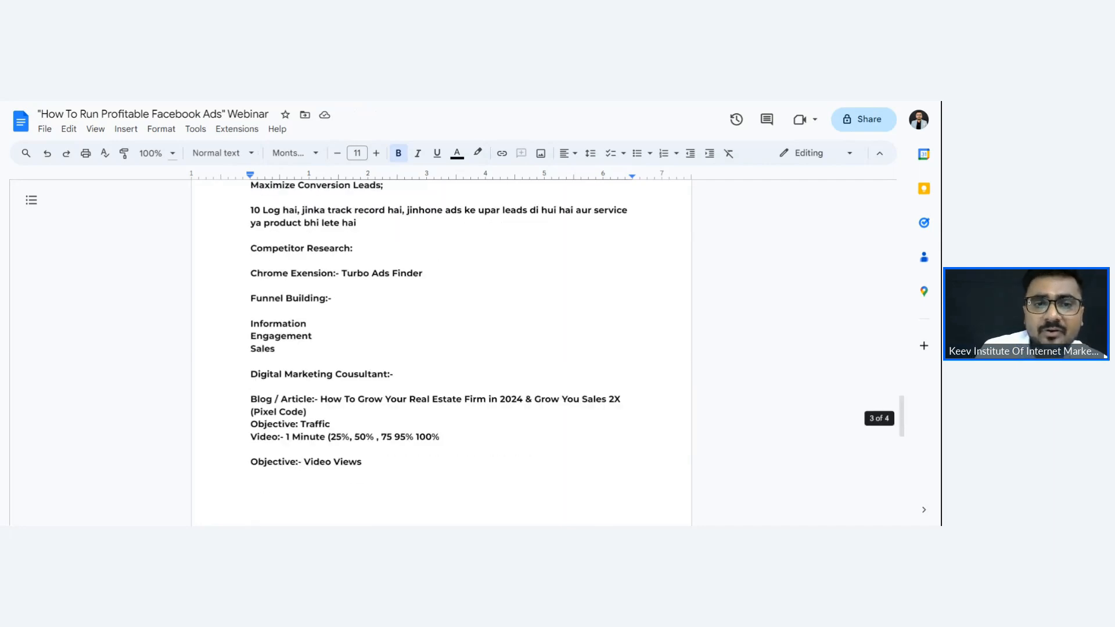
scroll(441, 348, up, 4)
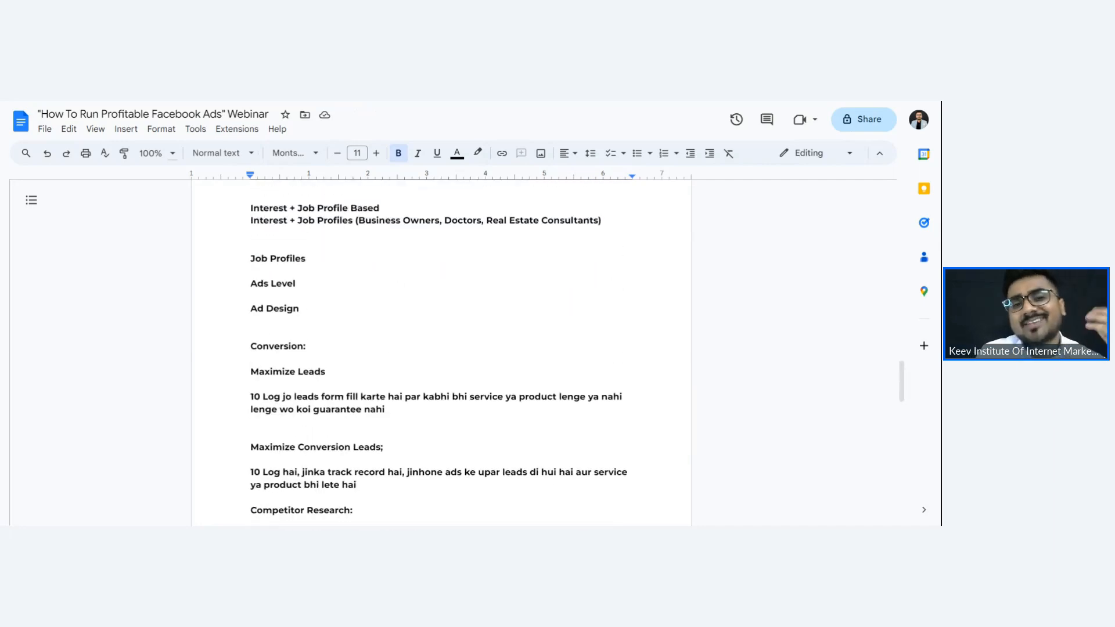
scroll(441, 348, up, 1)
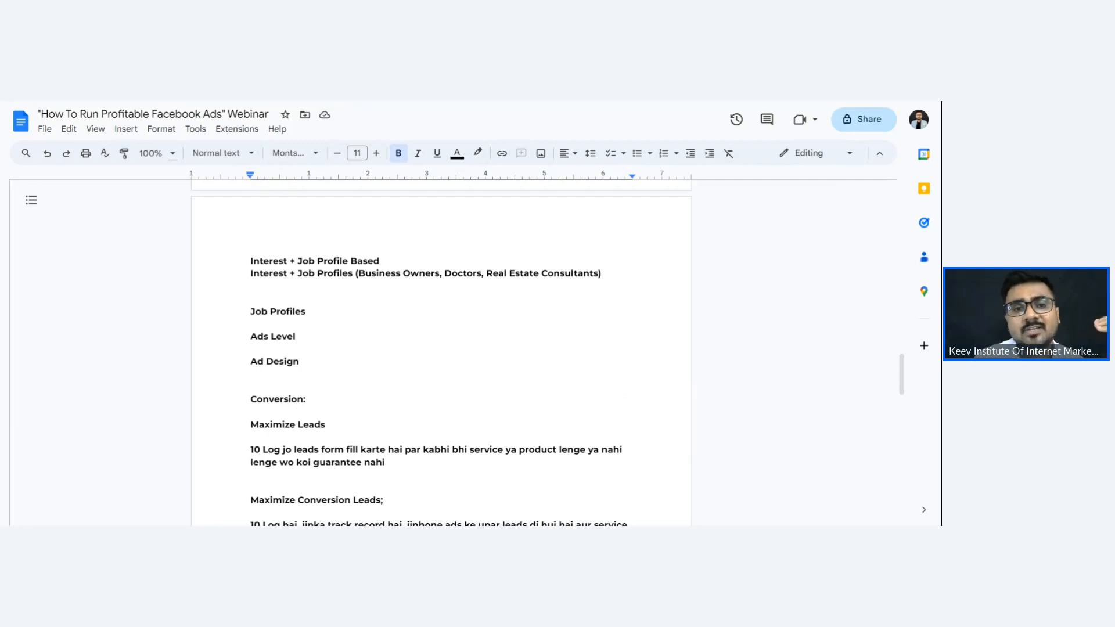
scroll(441, 349, up, 1)
scroll(442, 348, down, 5)
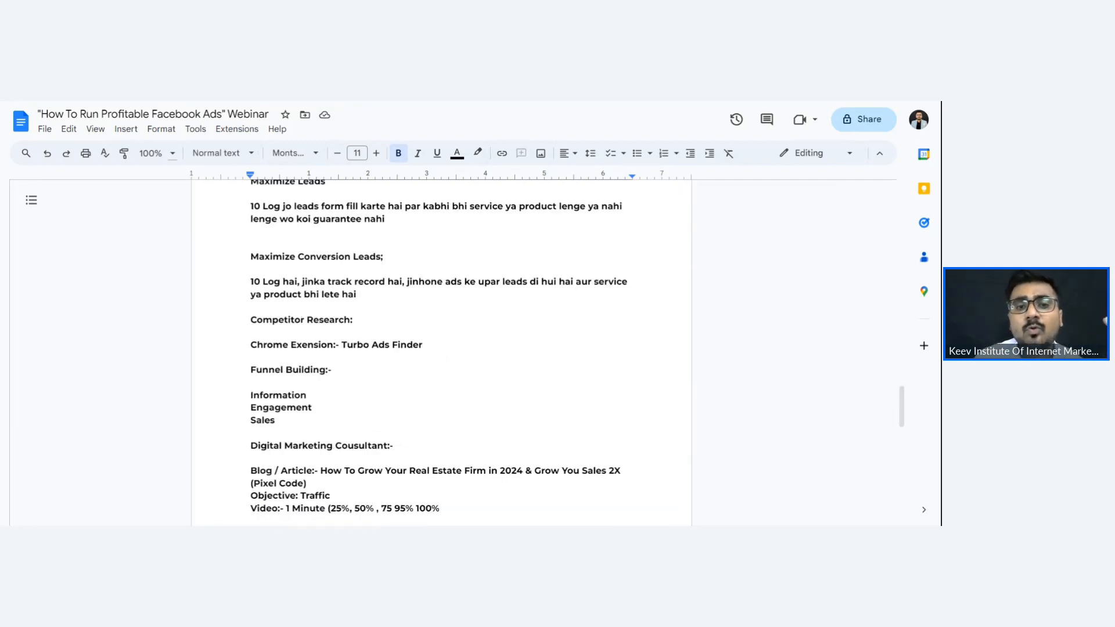
scroll(442, 348, down, 1)
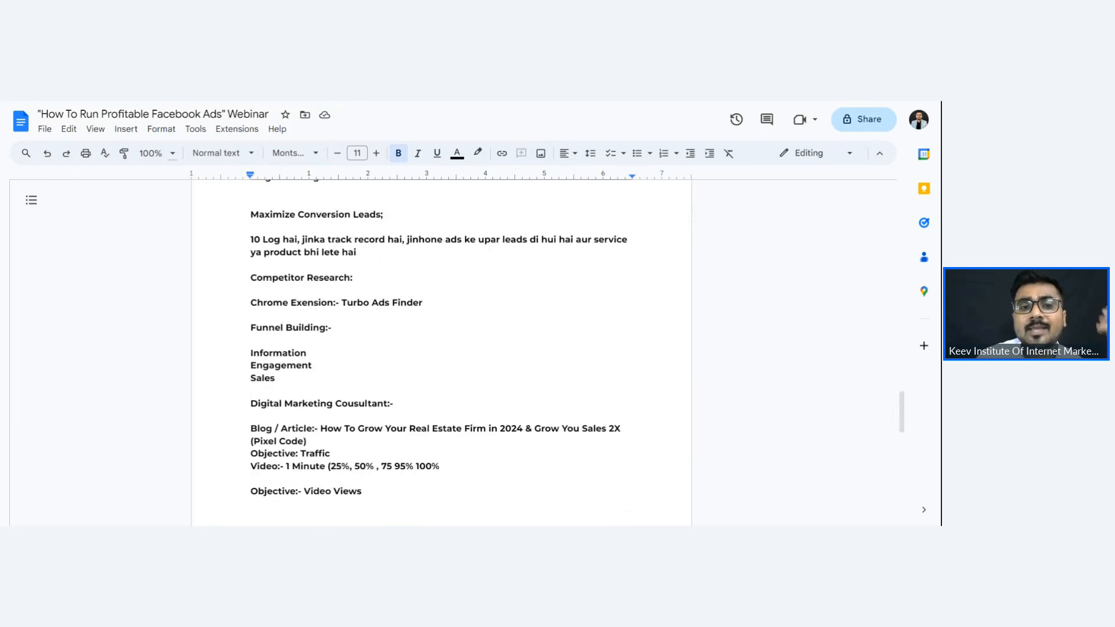
scroll(441, 348, down, 2)
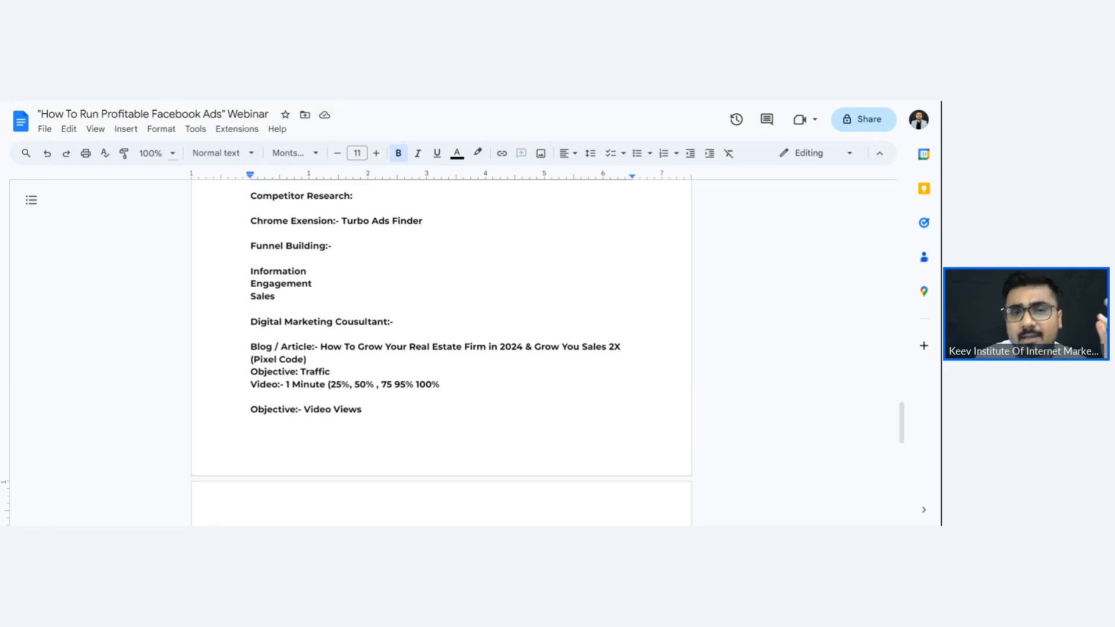
scroll(441, 348, down, 1)
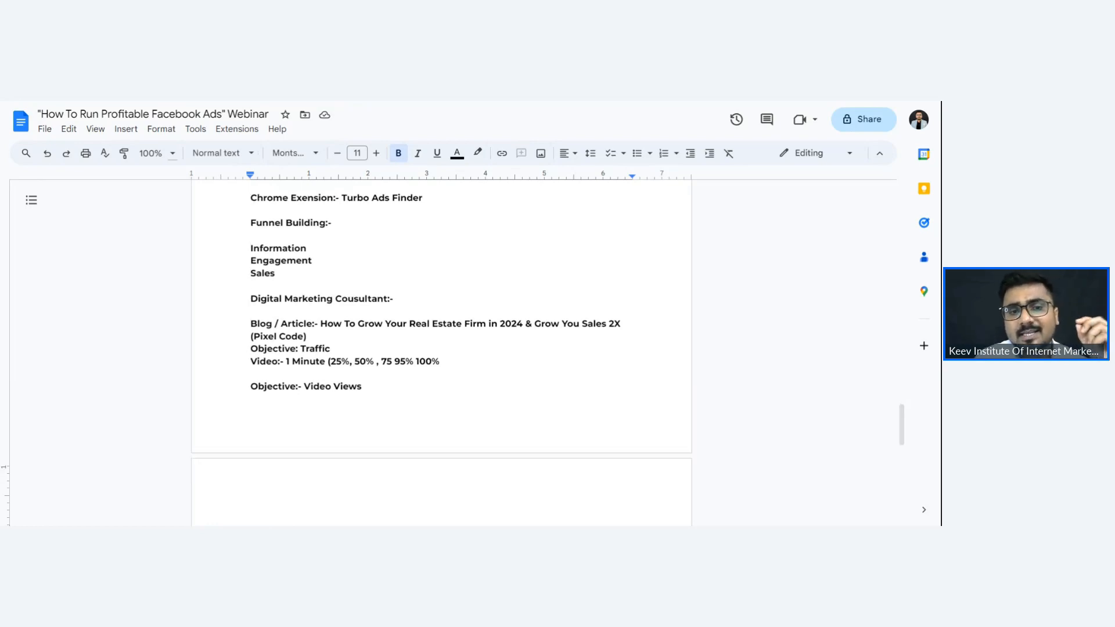
scroll(441, 348, down, 1)
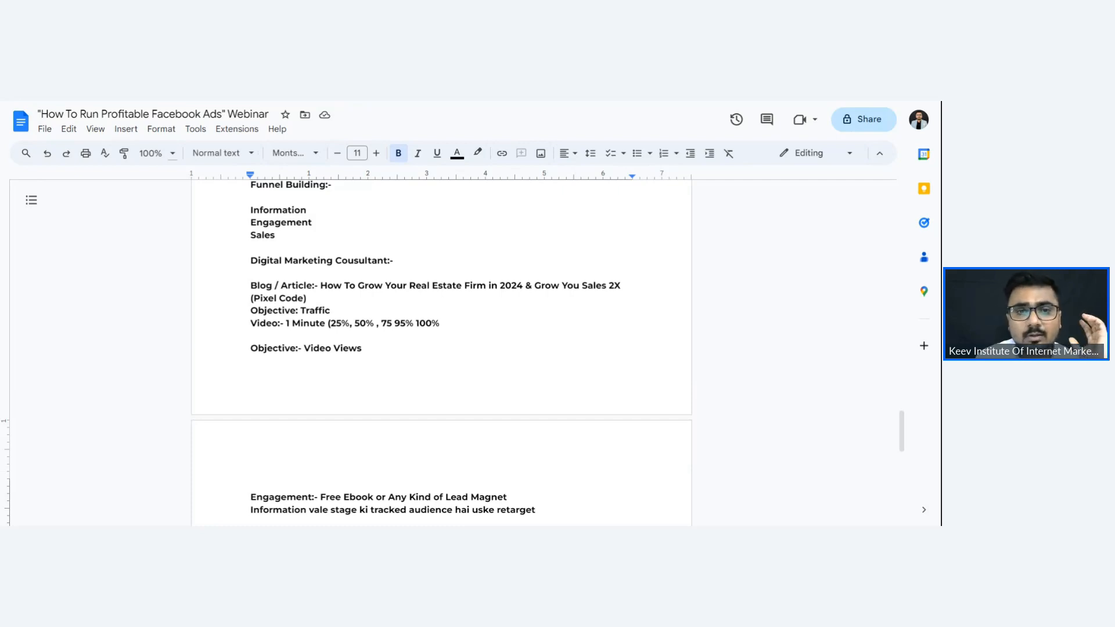
scroll(155, 259, down, 1)
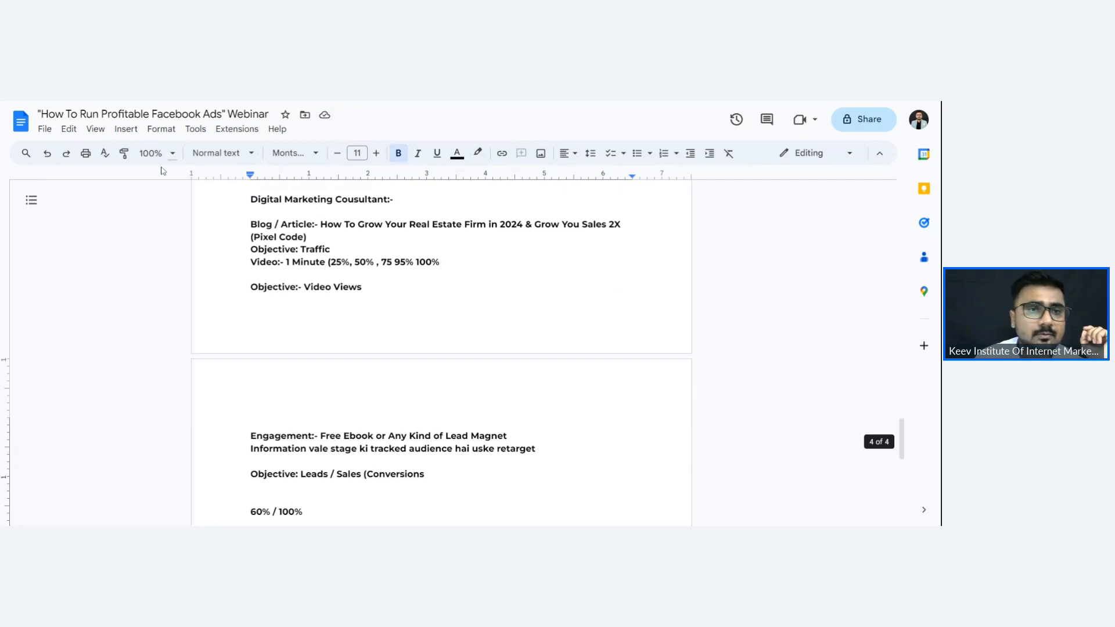